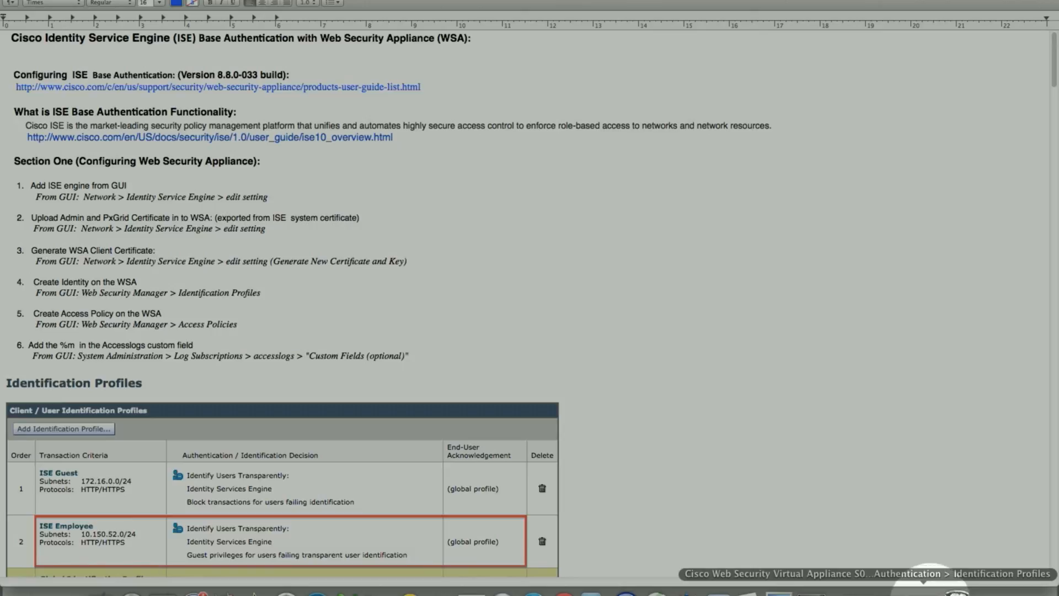
Switch to the browser and review the Cisco WSA End-User Guides list and the Overview of Cisco ISE page.
left_click(929, 586)
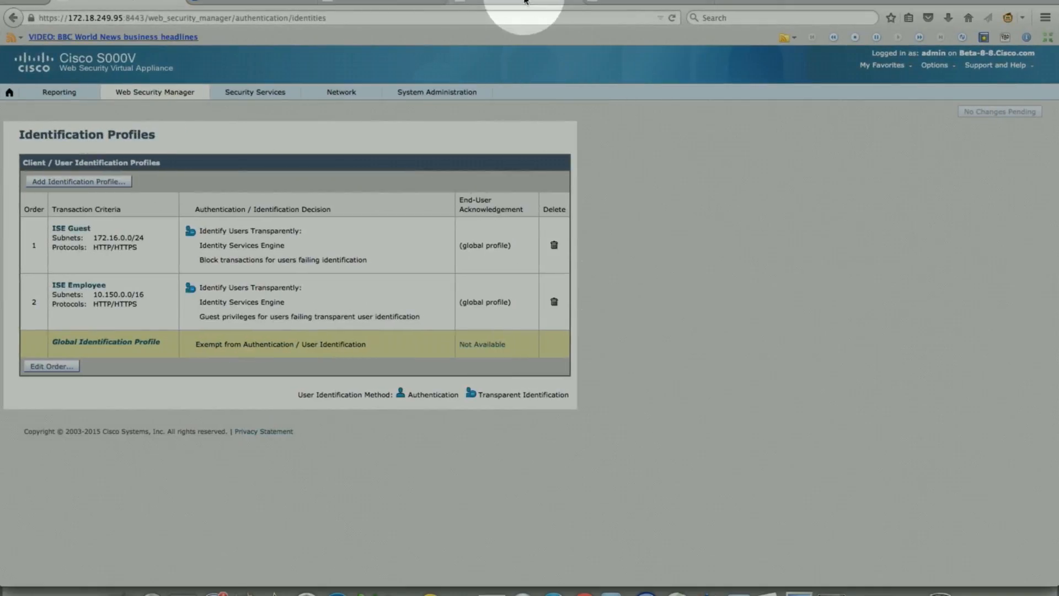
left_click(395, 3)
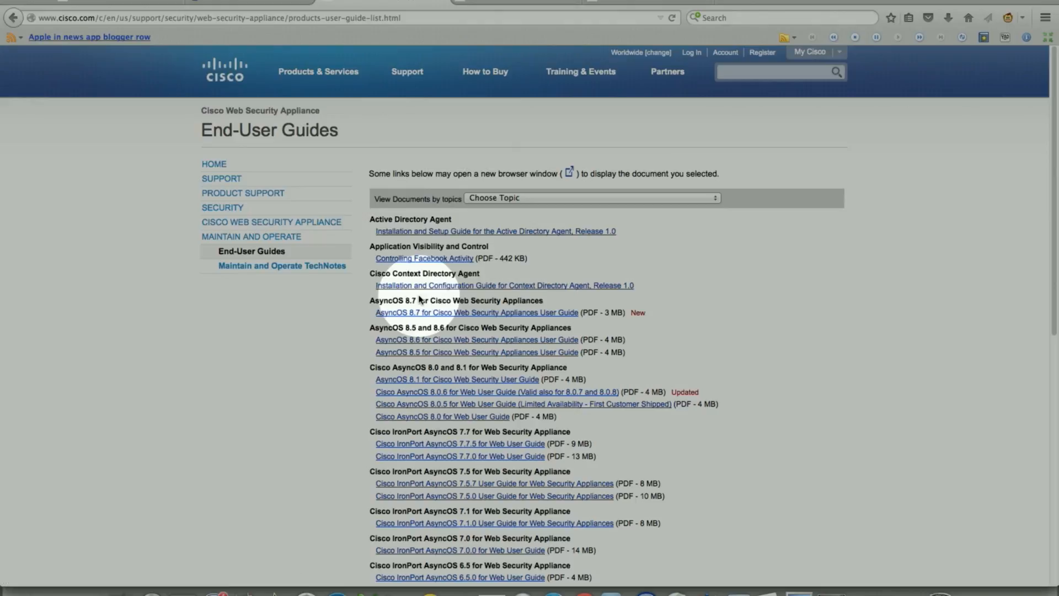
left_click(513, 4)
scroll(607, 196, "up", 3)
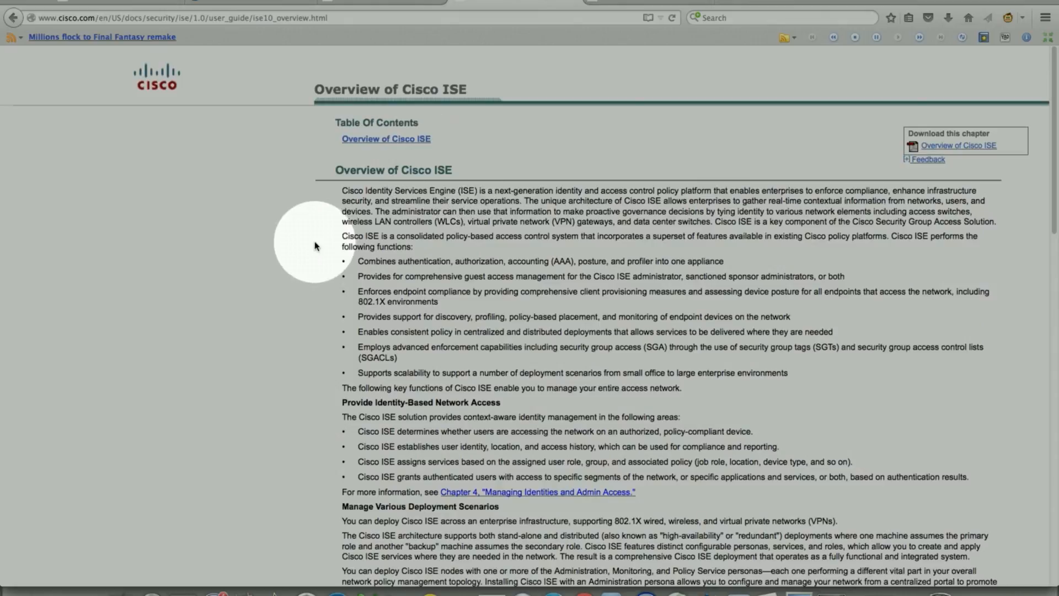
scroll(310, 248, "down", 7)
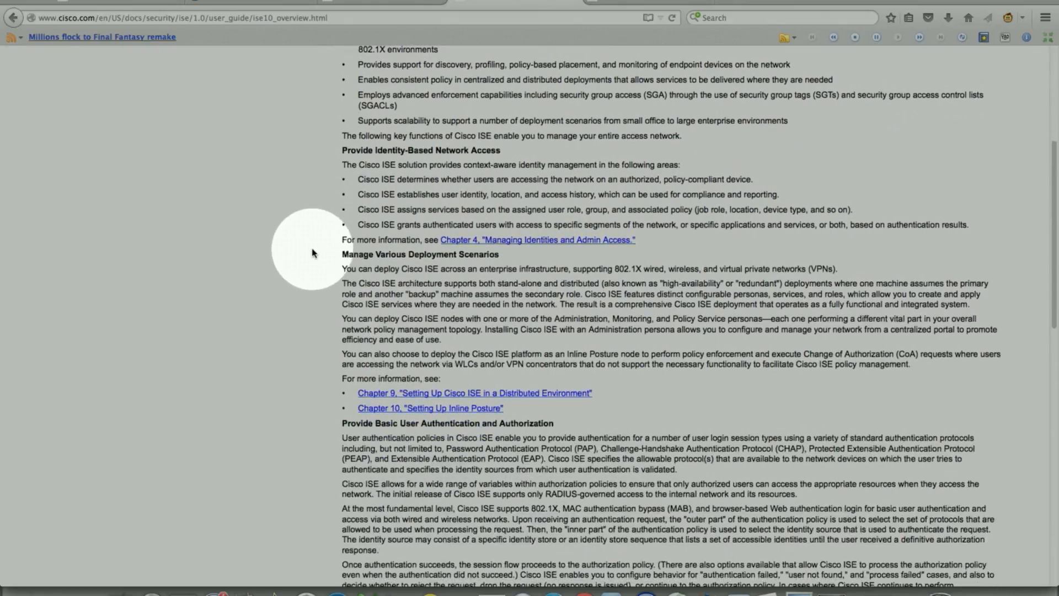
scroll(313, 253, "down", 9)
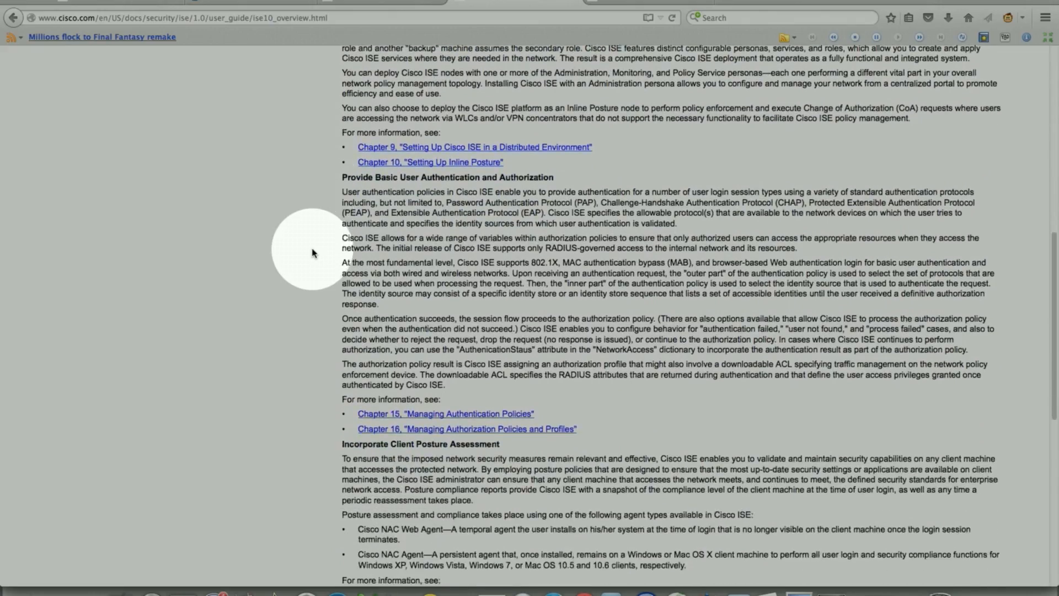
scroll(313, 252, "down", 2)
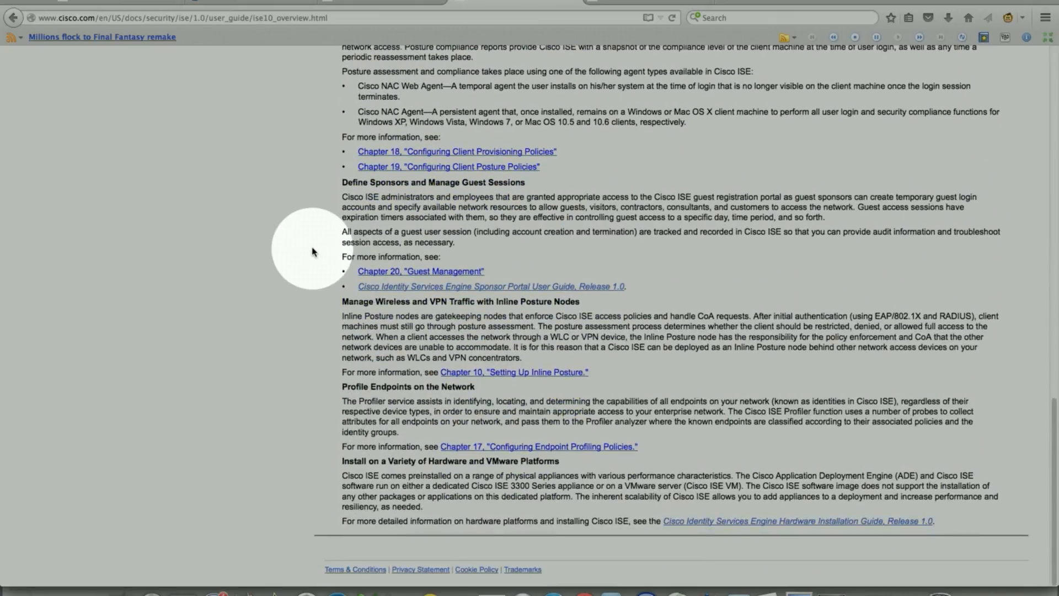
scroll(312, 253, "up", 20)
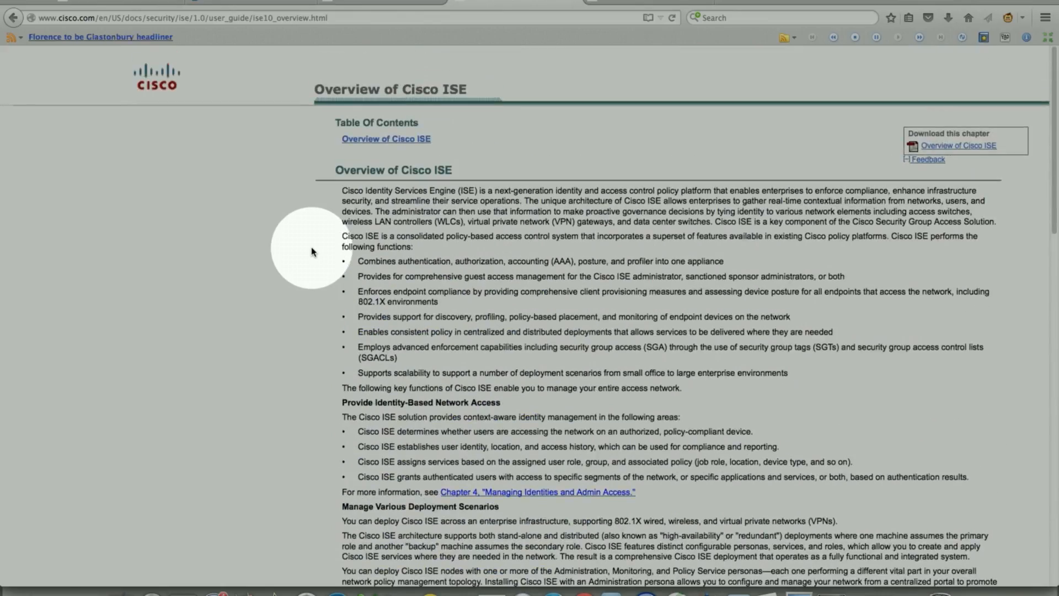
Return to the ISE authentication notes and review the Section One steps for configuring the Web Security Appliance.
left_click(23, 4)
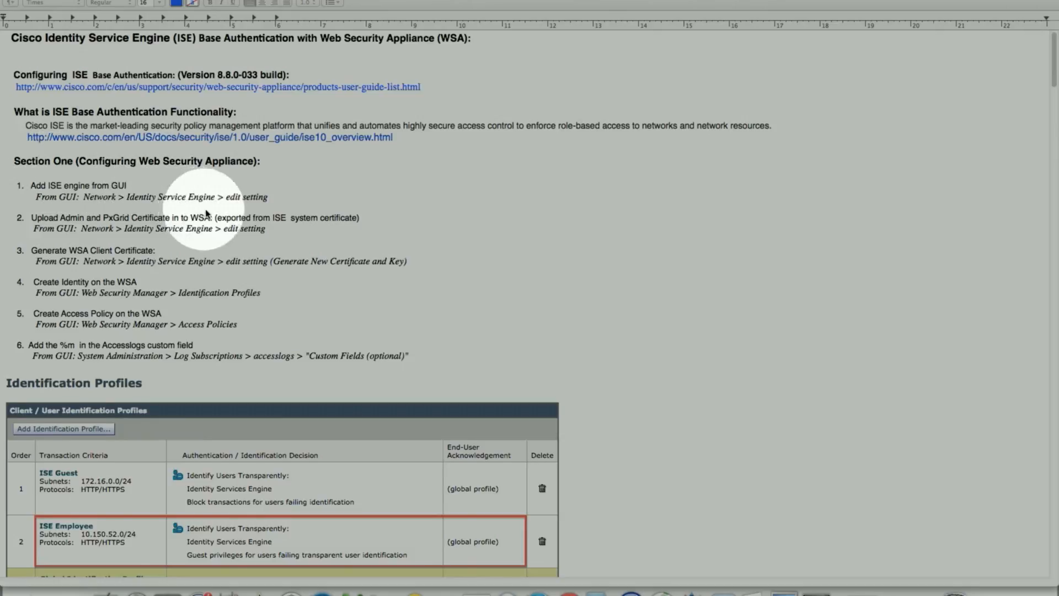
scroll(213, 214, "down", 10)
scroll(211, 215, "up", 10)
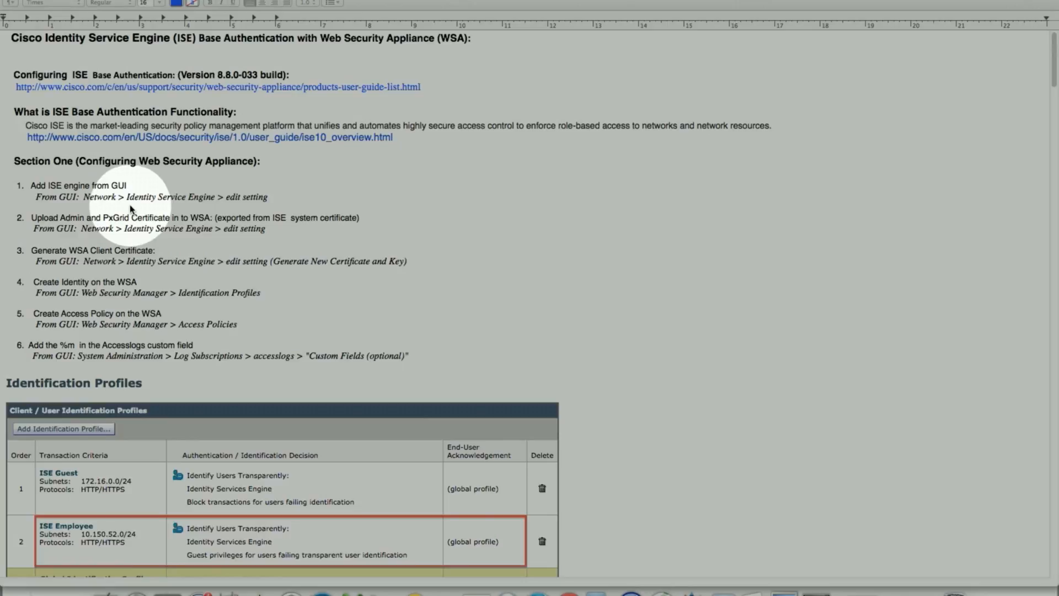
Place the browser window beside the notes and open the Web Security Appliance's Identity Services Engine settings page.
left_click(924, 587)
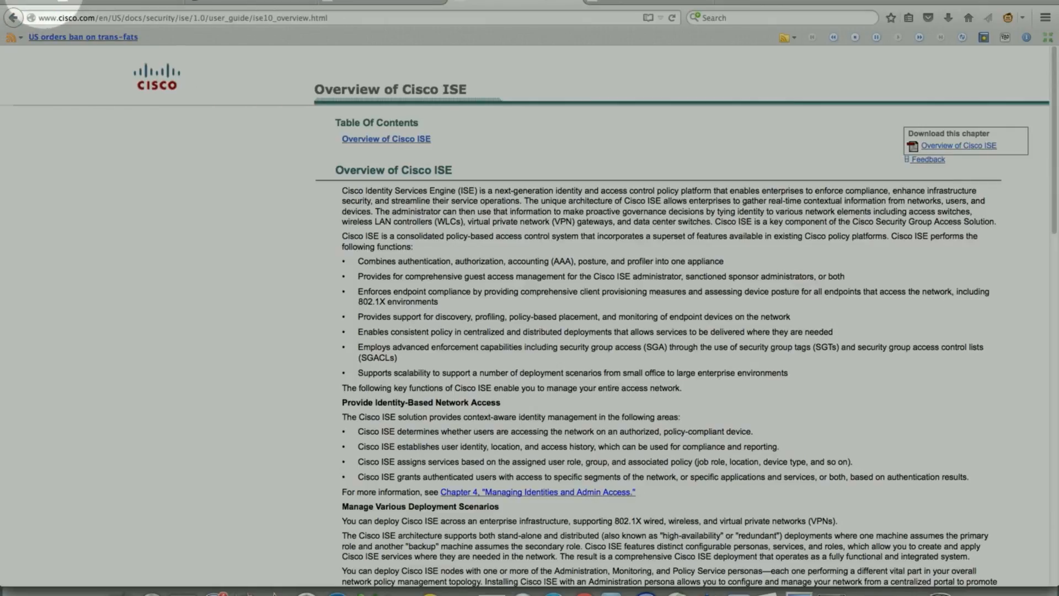
left_click_drag(53, 5, 522, 13)
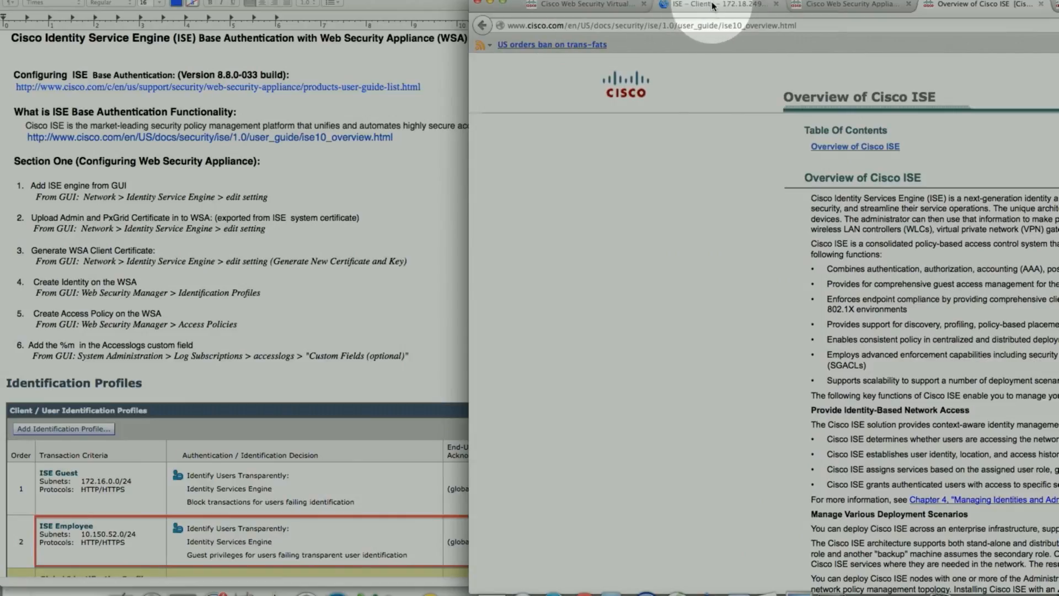
left_click(625, 7)
mouse_move(811, 101)
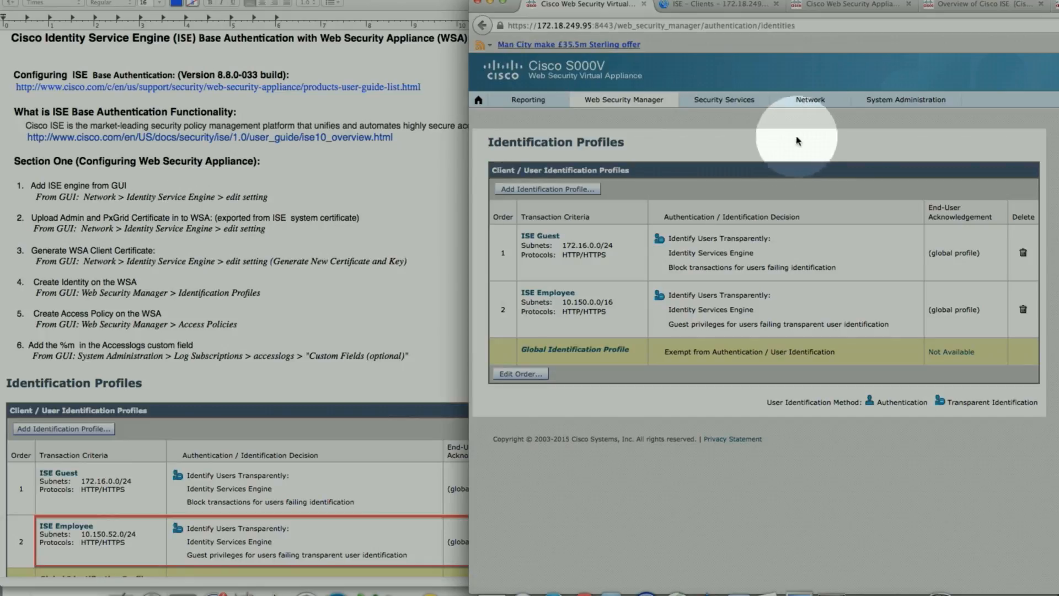
left_click(809, 103)
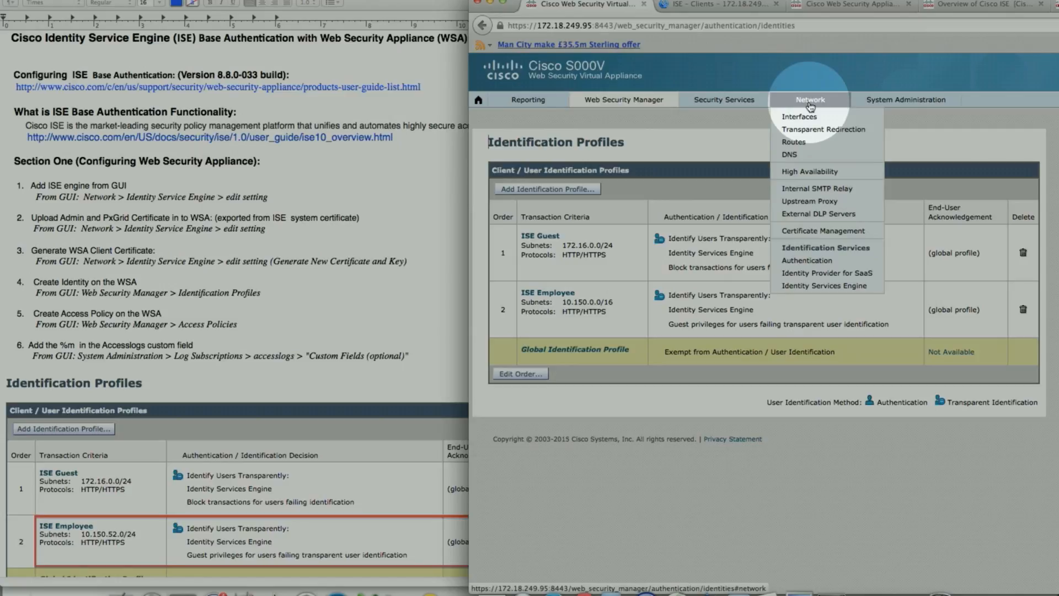
left_click(822, 285)
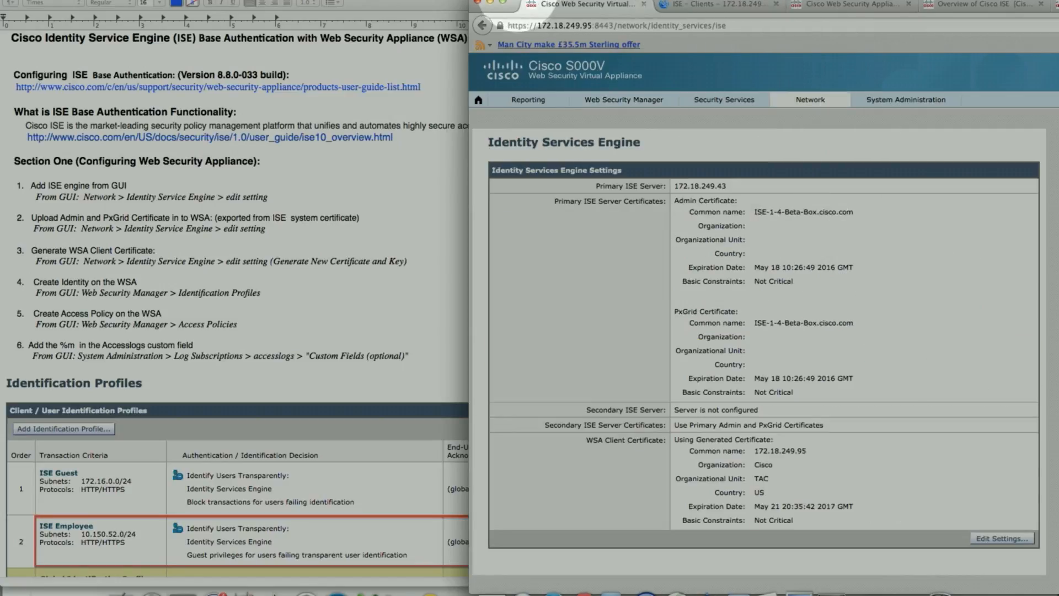
Open the Identity Services Engine settings for editing and review the primary ISE server and certificate fields against the notes.
left_click_drag(516, 4, 343, 1)
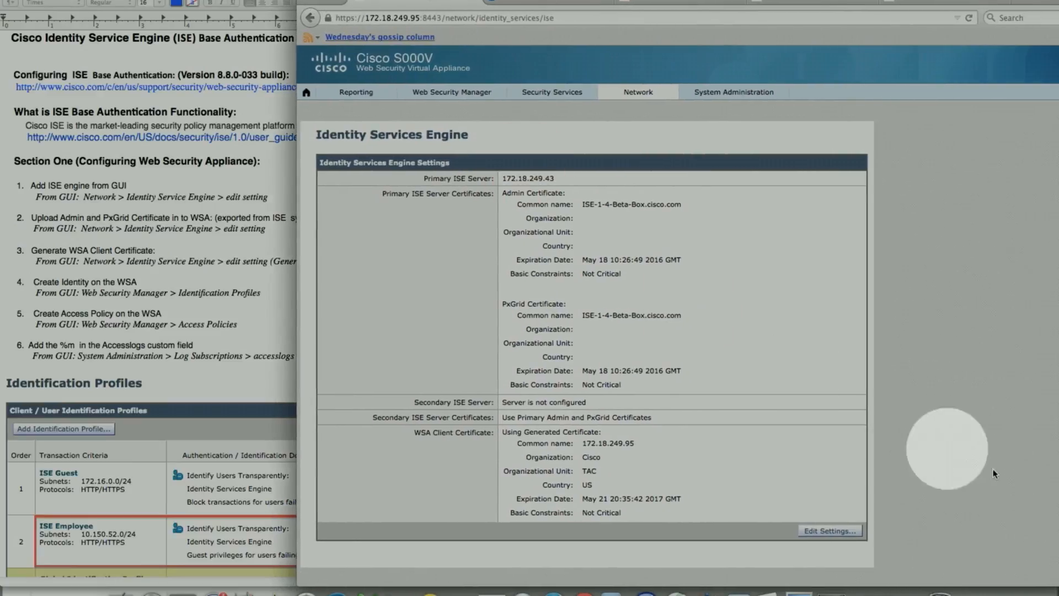
left_click(831, 531)
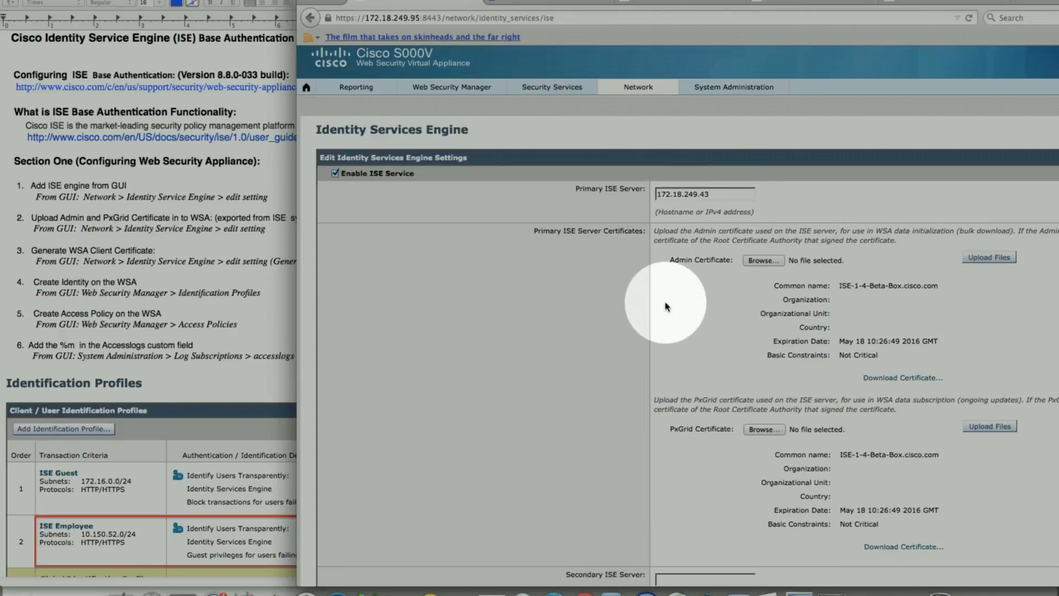
scroll(667, 304, "down", 5)
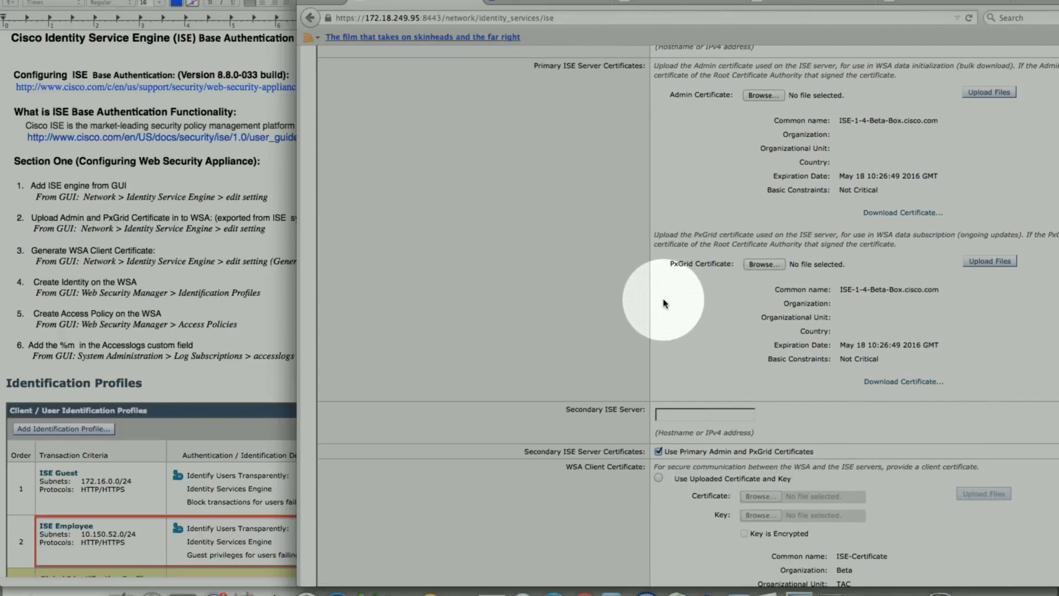
scroll(665, 304, "down", 8)
scroll(626, 312, "up", 13)
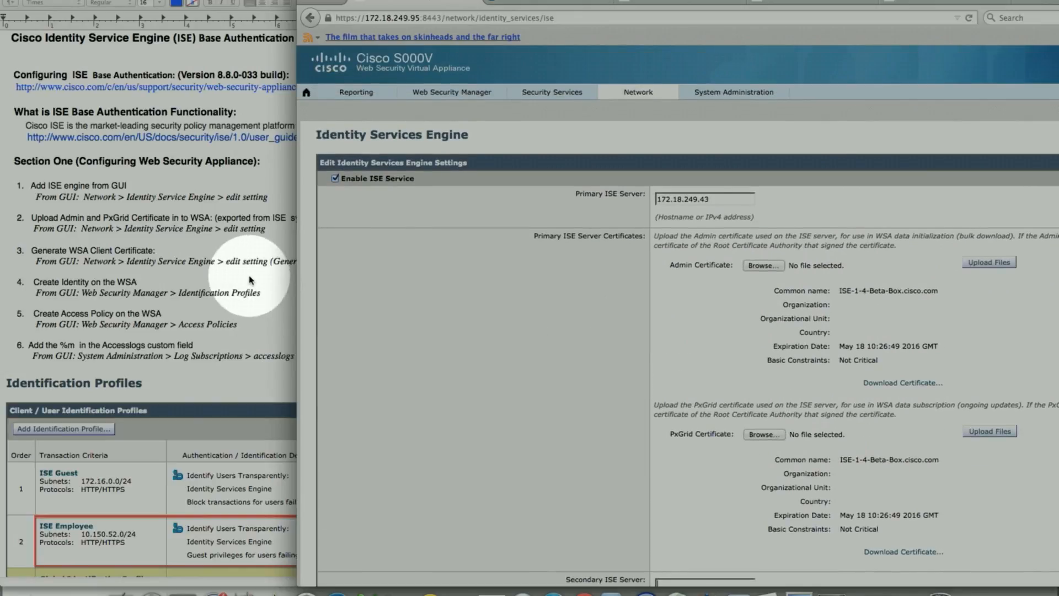
left_click(231, 234)
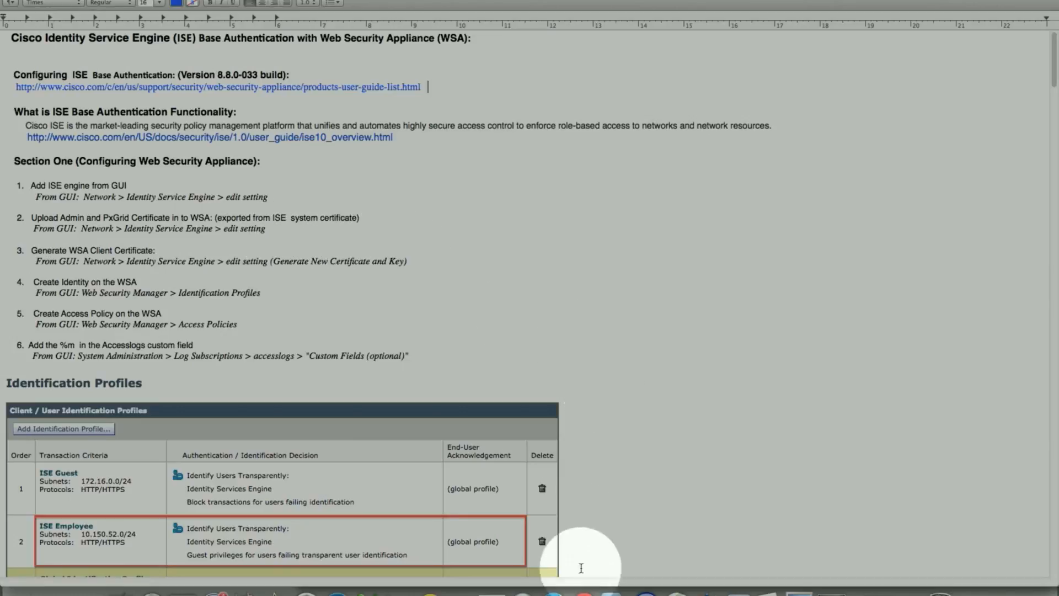
left_click(552, 589)
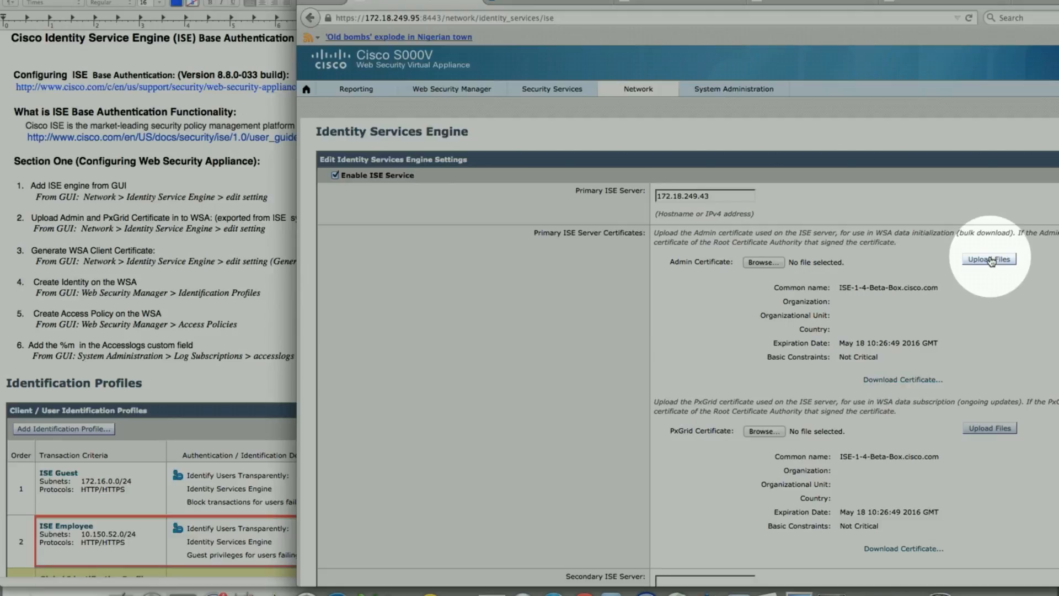
Open the System Certificates list on the ISE server and deselect the default self-signed server certificate.
left_click(552, 4)
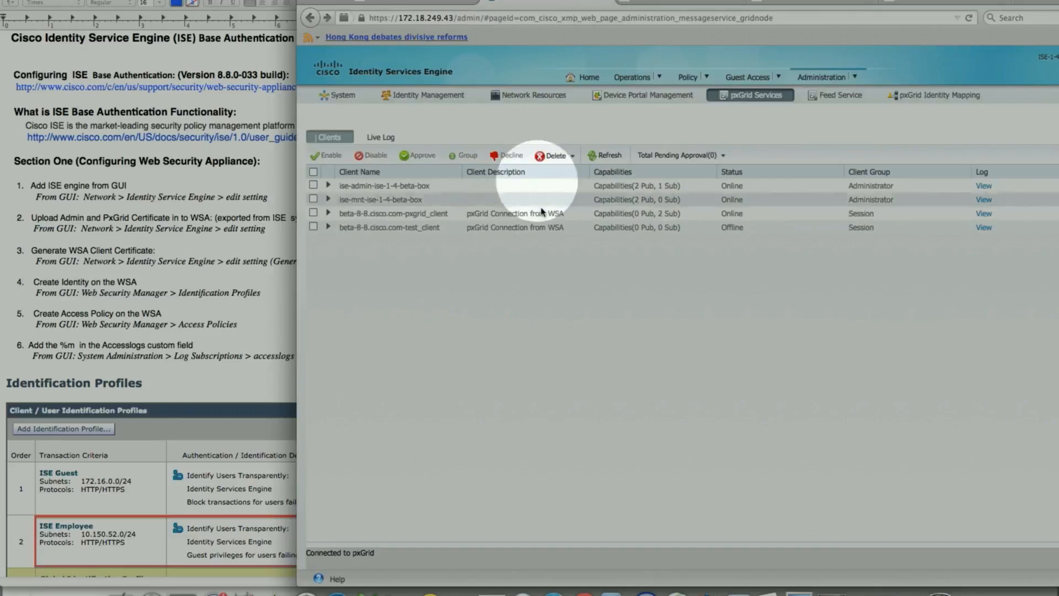
left_click(804, 78)
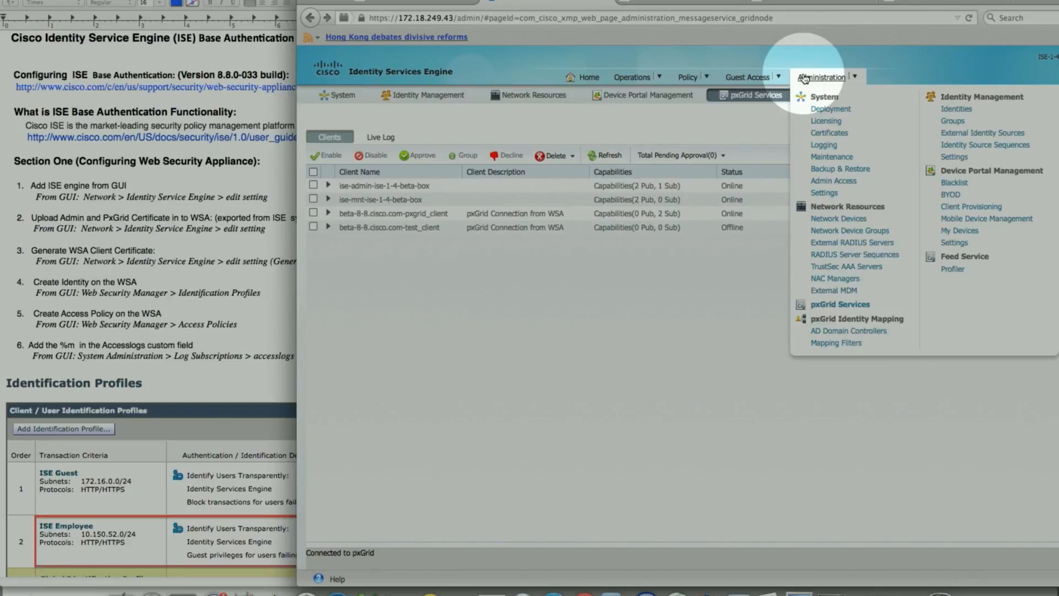
left_click(828, 133)
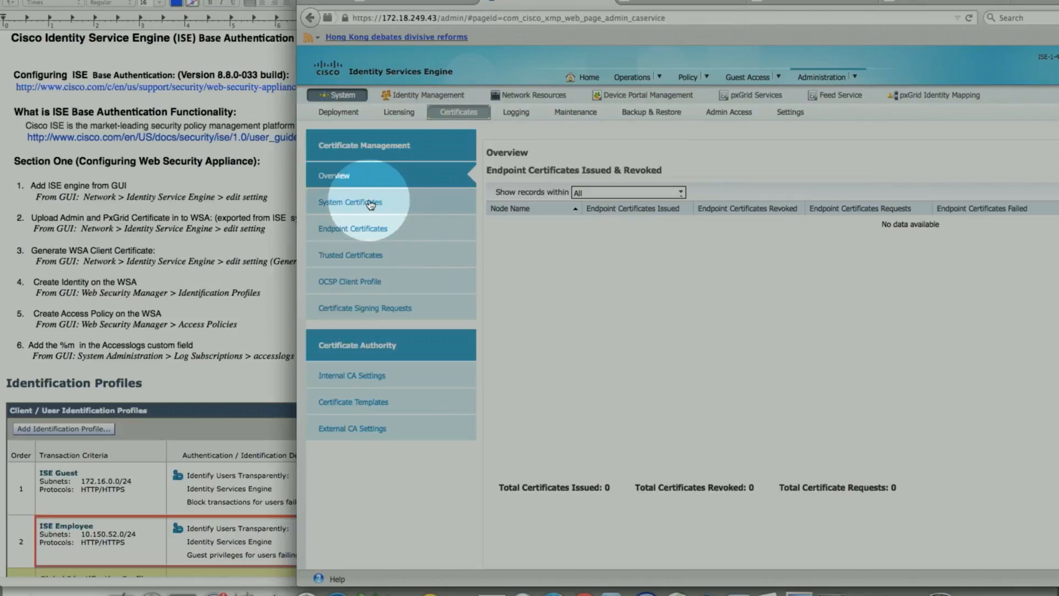
left_click(370, 205)
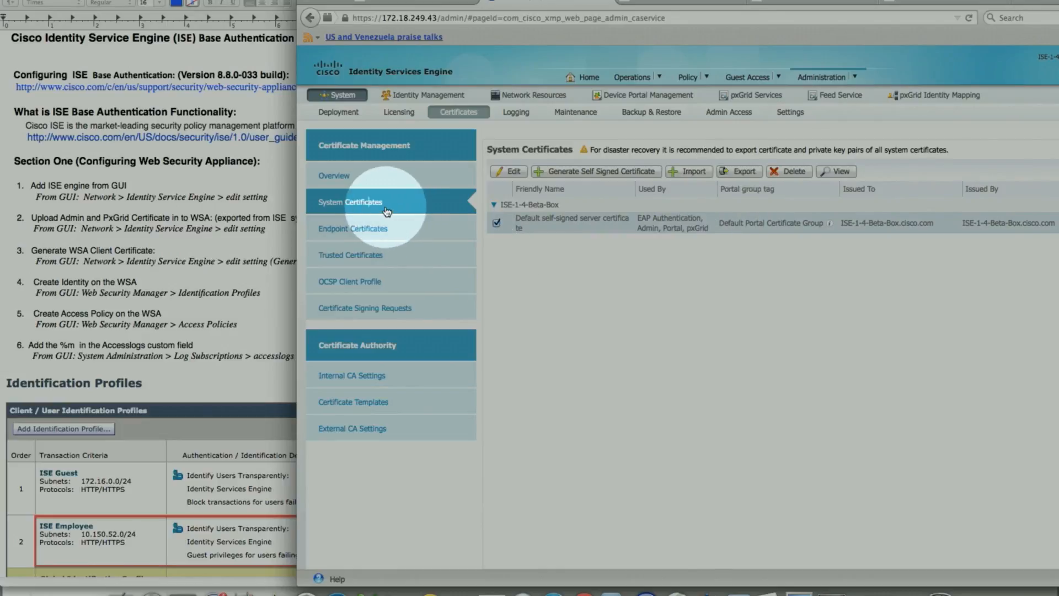
left_click(497, 223)
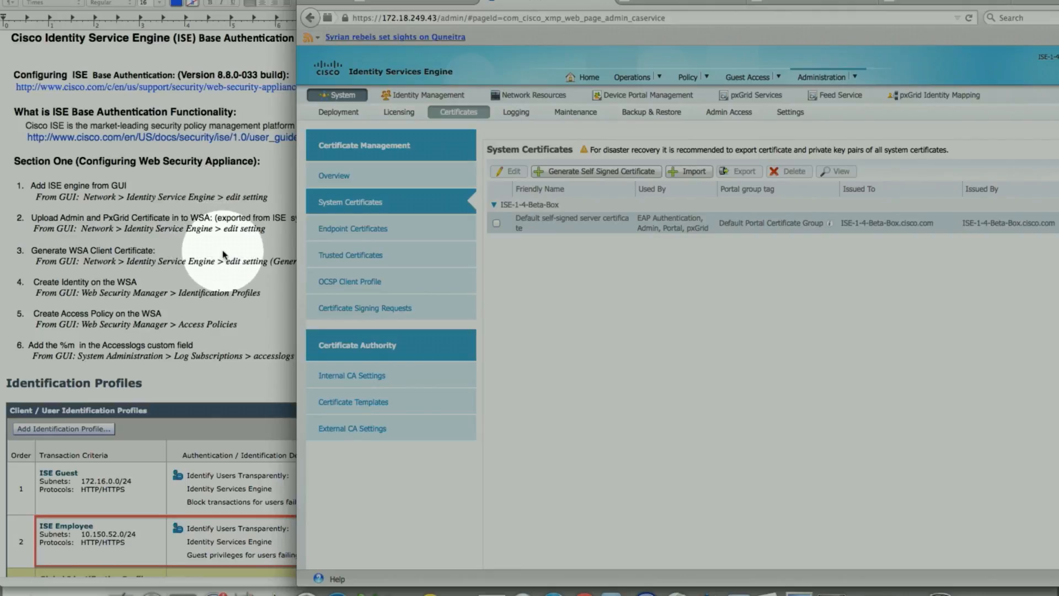
Bring the notes forward, reposition their window so the title bar shows, and return to the browser.
left_click(248, 199)
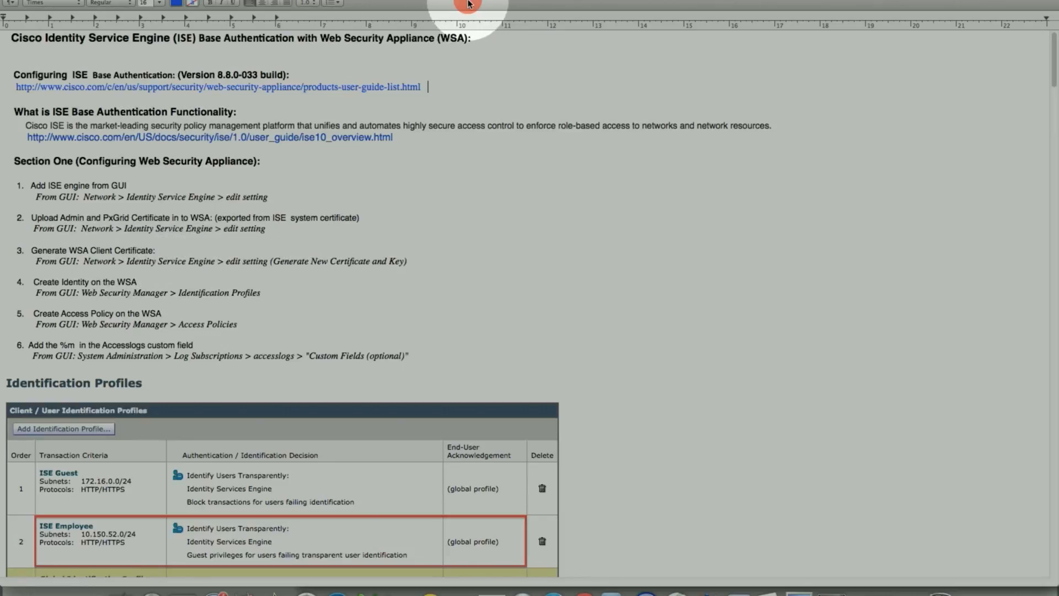
left_click_drag(468, 4, 491, 23)
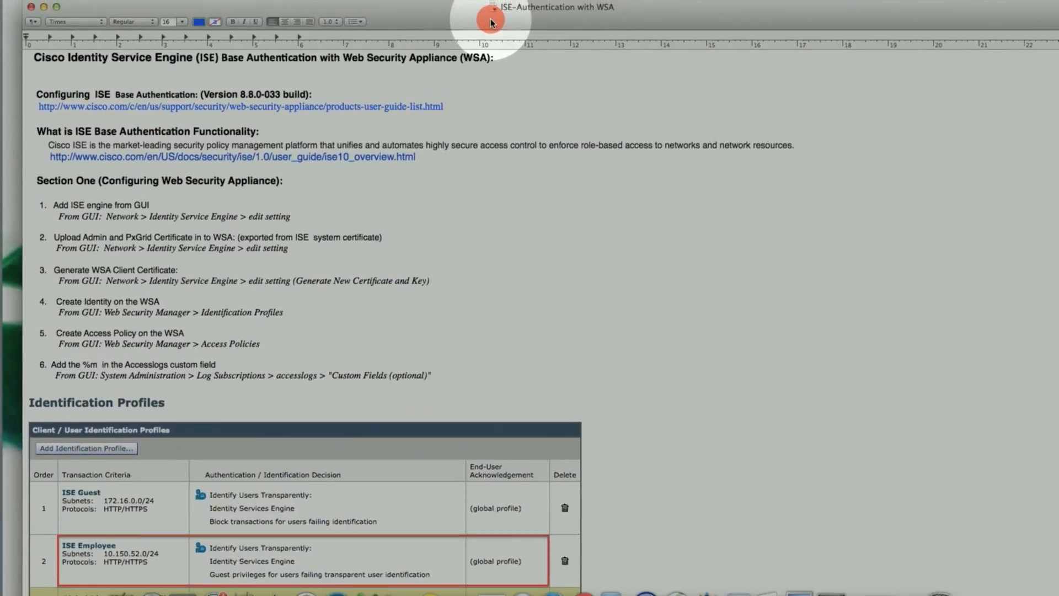
left_click(338, 0)
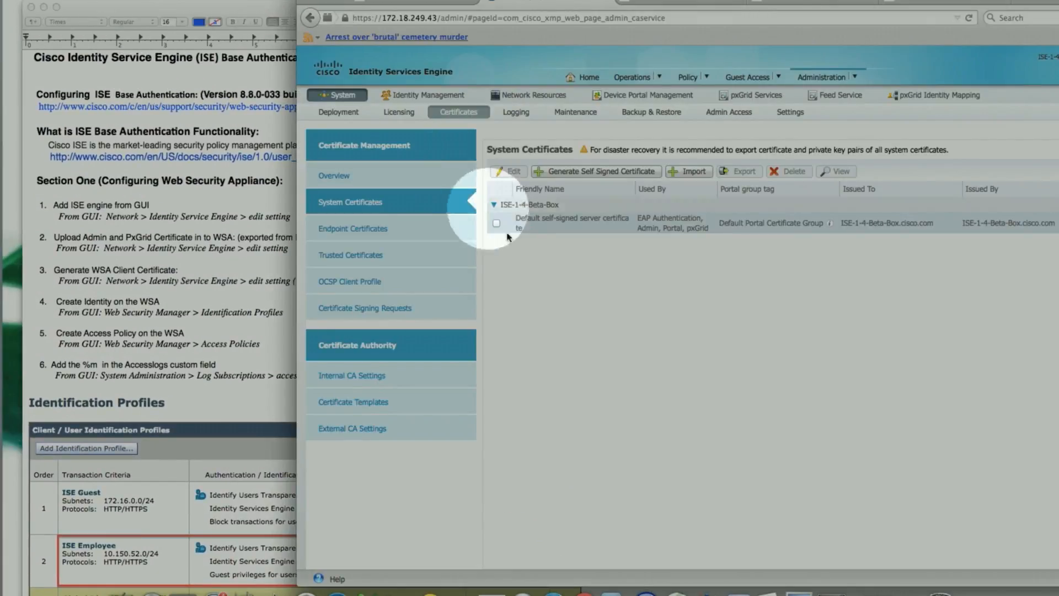
Return to the appliance's ISE settings and examine the WSA Client Certificate section, including the generated certificate and key option.
left_click(413, 2)
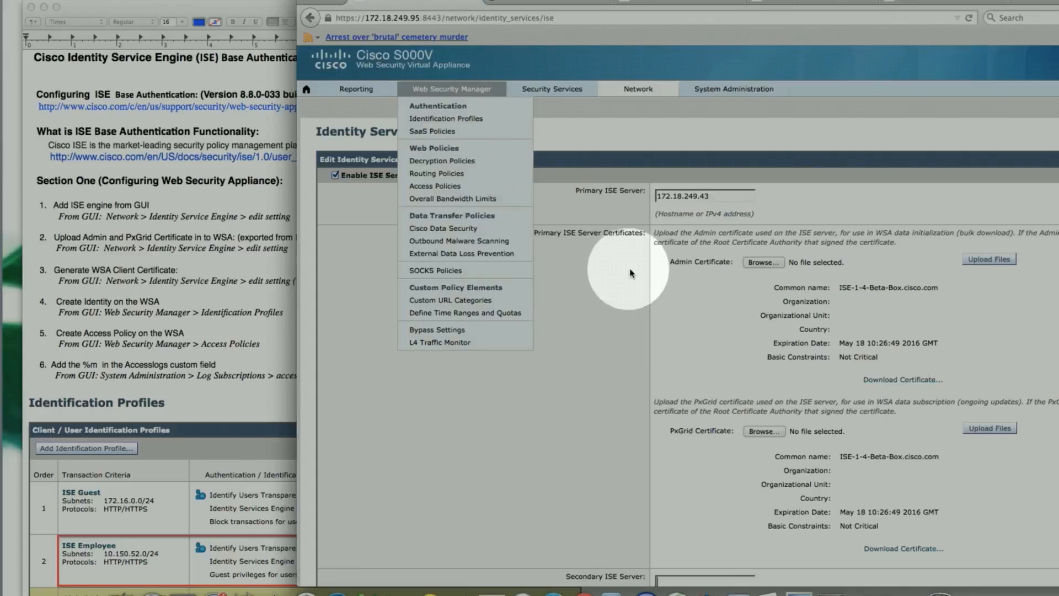
left_click(619, 310)
scroll(525, 317, "down", 1)
scroll(525, 317, "down", 5)
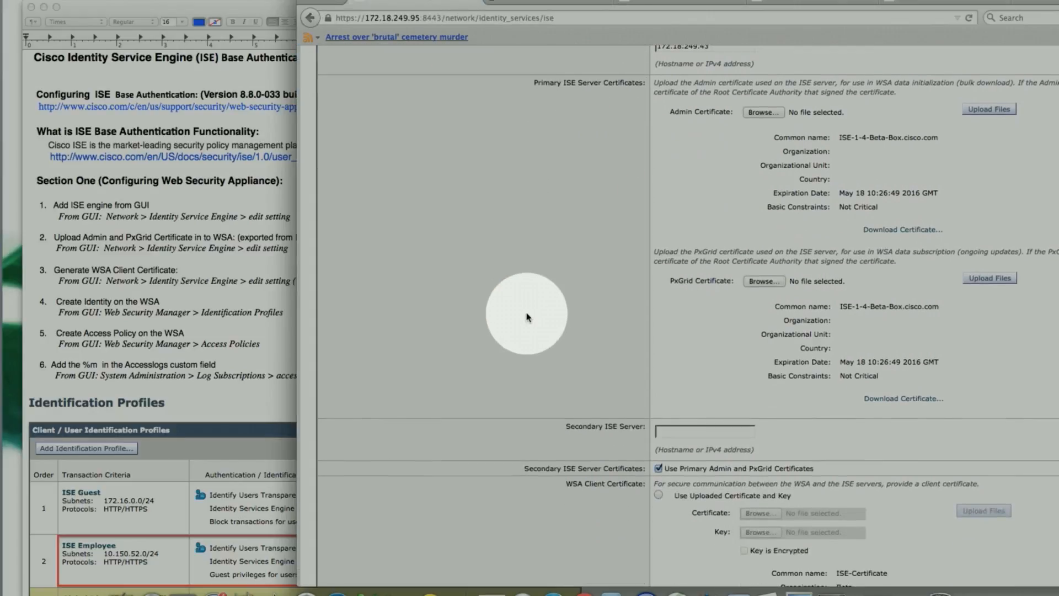
scroll(528, 319, "down", 2)
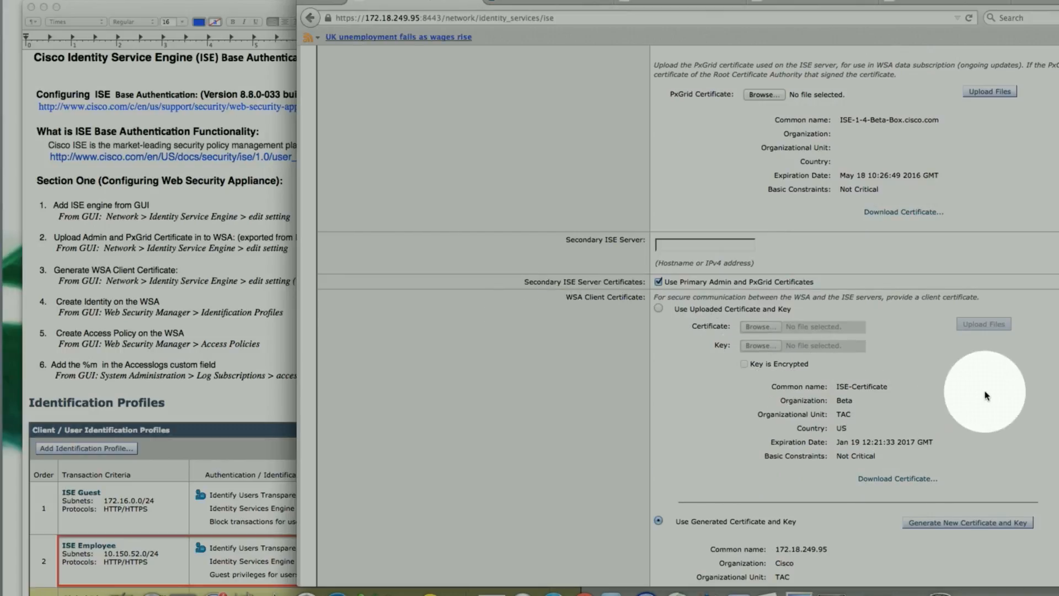
scroll(951, 394, "down", 1)
scroll(956, 395, "down", 3)
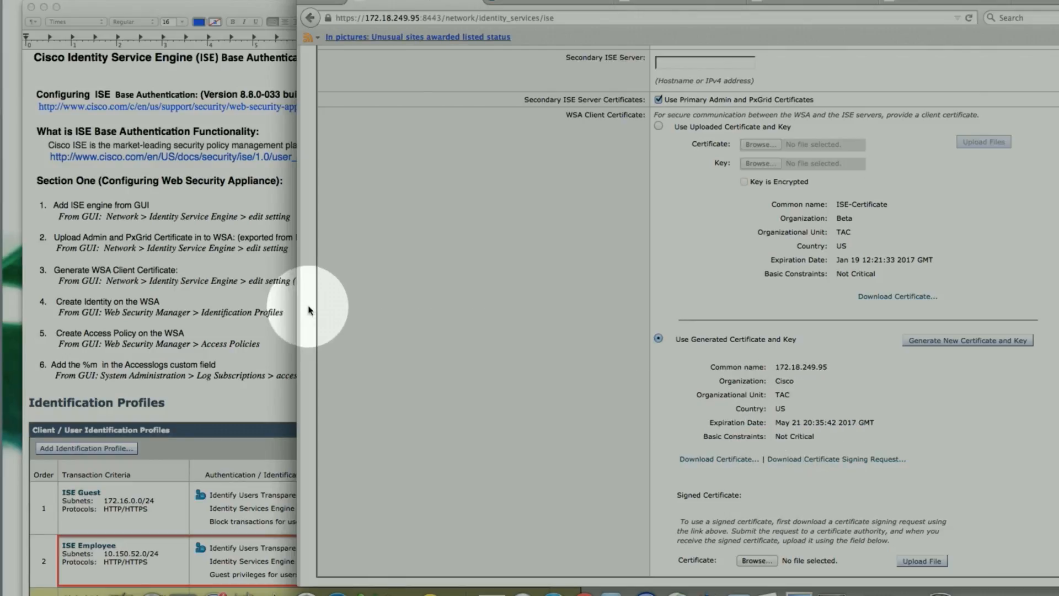
Switch back to the notes and examine the Identification Profiles example and the ISE Employee profile settings.
left_click(270, 300)
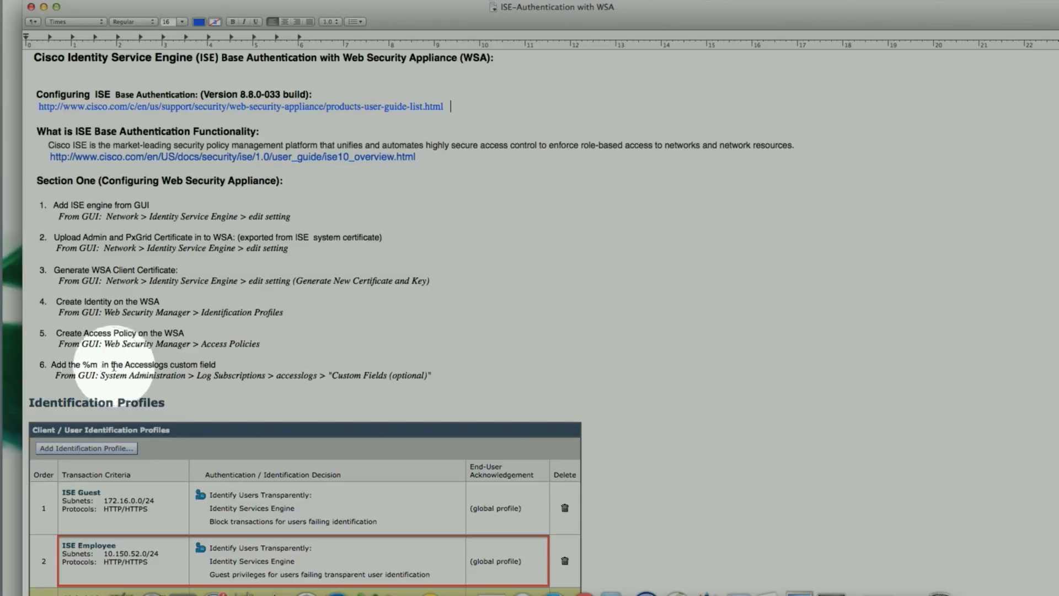
scroll(284, 364, "down", 5)
scroll(284, 367, "down", 4)
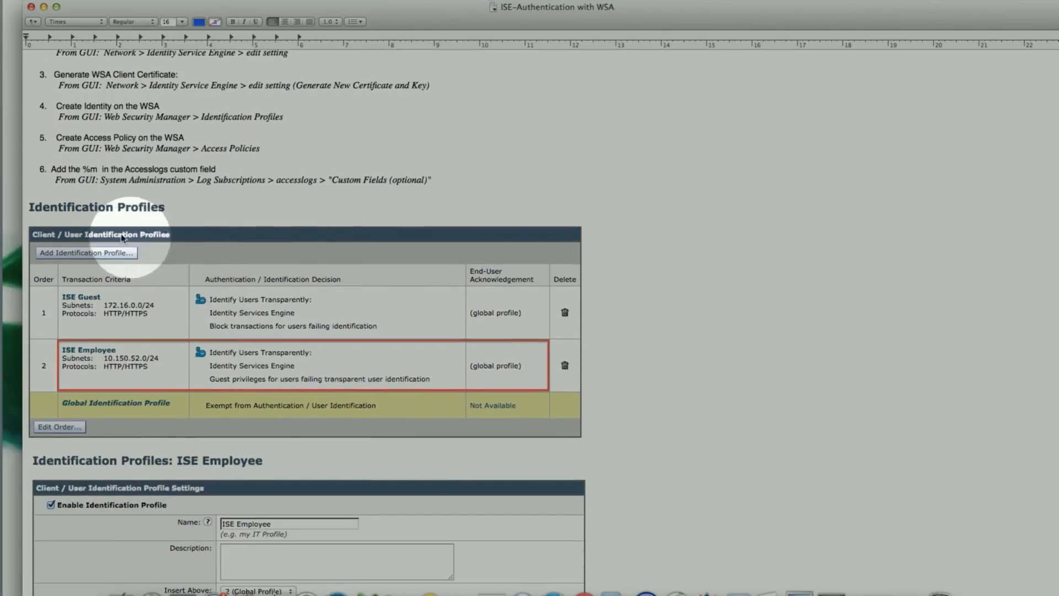
scroll(130, 302, "down", 6)
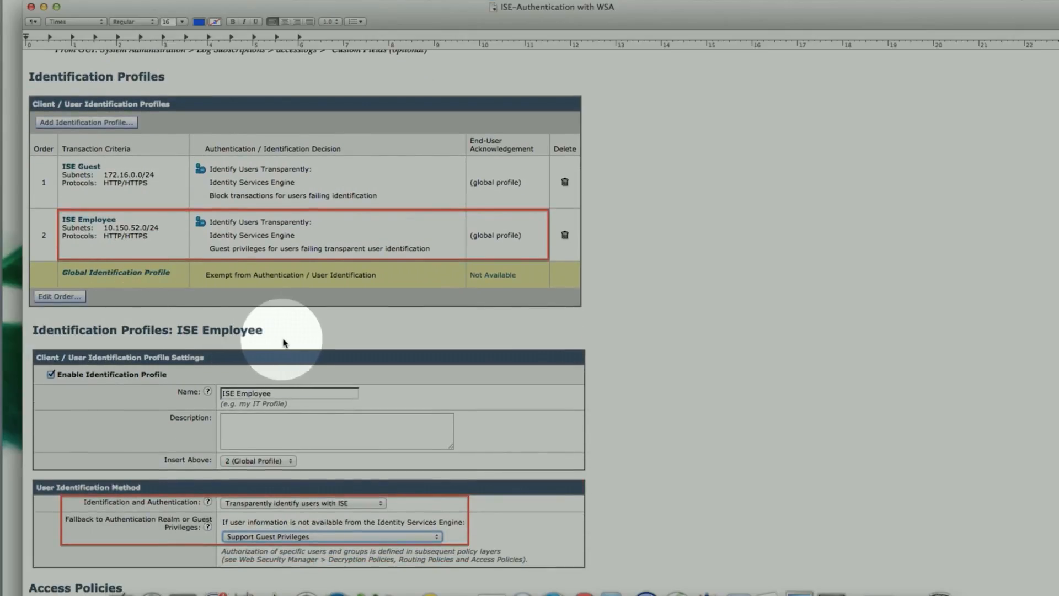
Examine the notes' examples of the ISE Employee identification method, the Access Policies, and the ISE Employee AP Secure Group Tags.
scroll(285, 343, "down", 5)
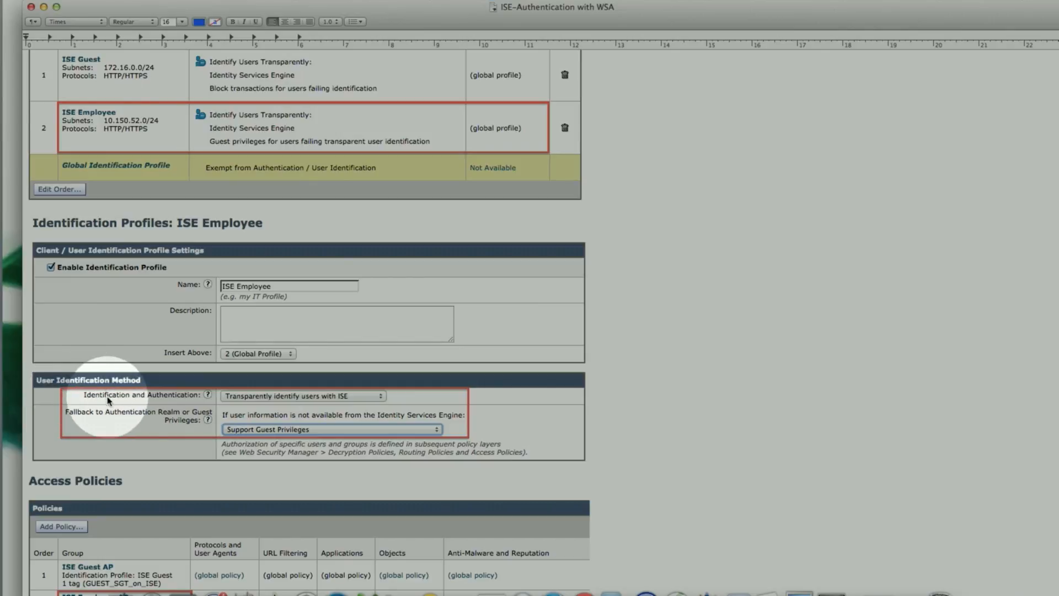
scroll(83, 386, "down", 5)
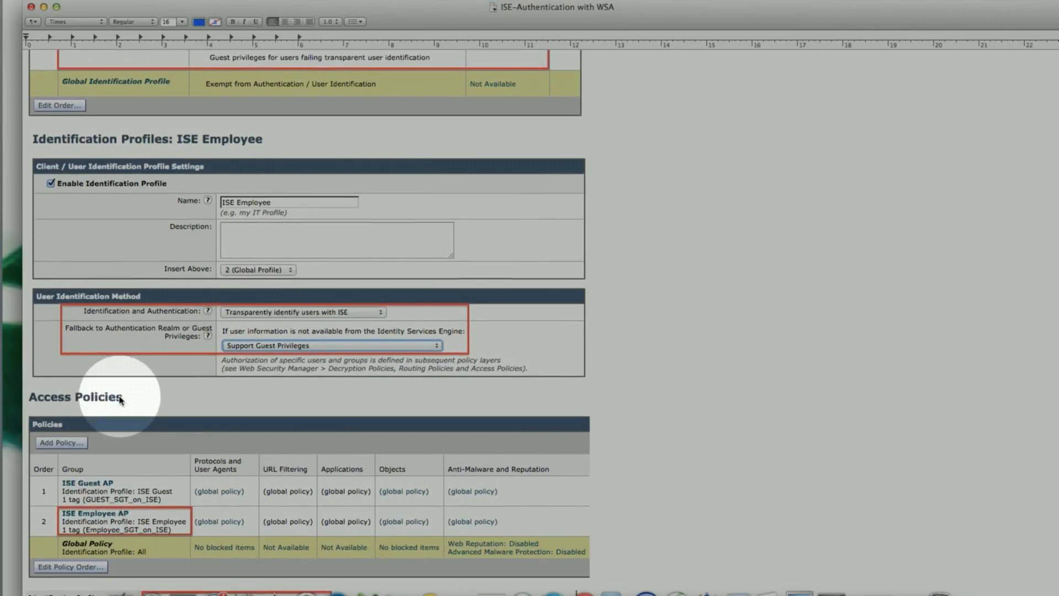
scroll(133, 393, "down", 6)
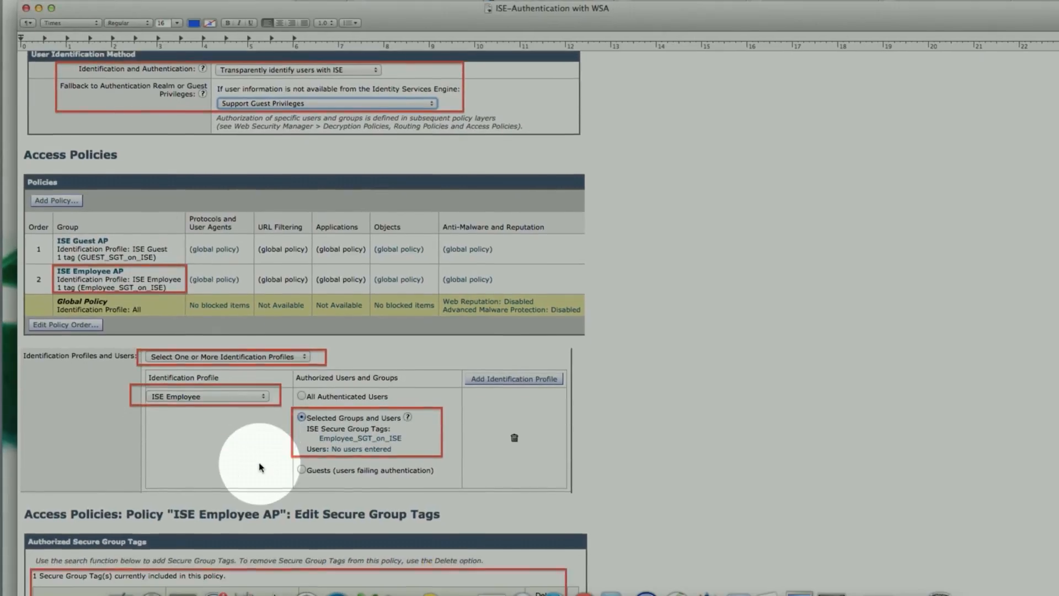
scroll(251, 464, "down", 2)
scroll(245, 386, "down", 8)
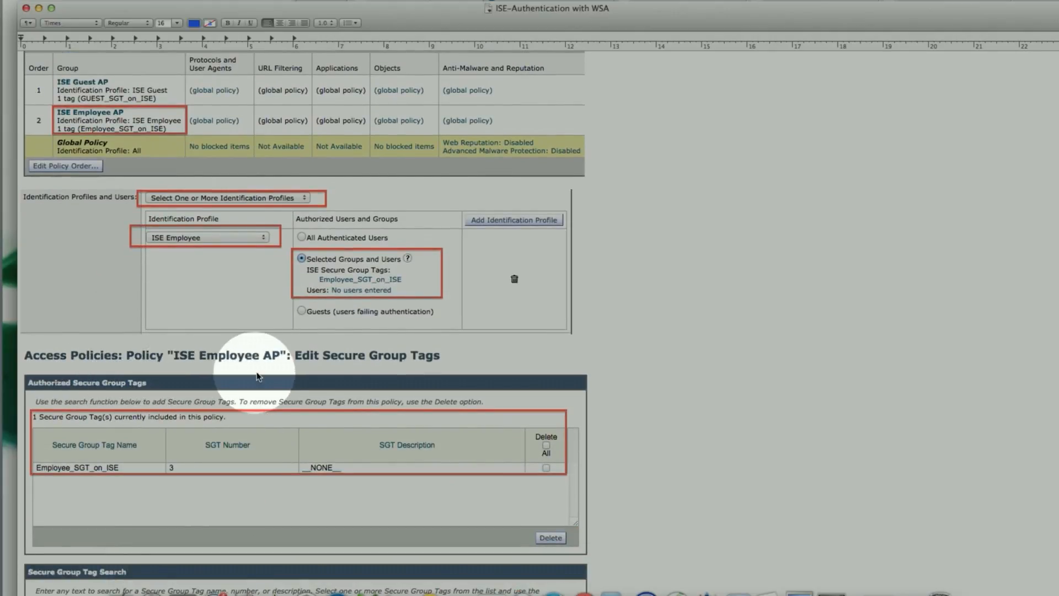
scroll(255, 375, "down", 3)
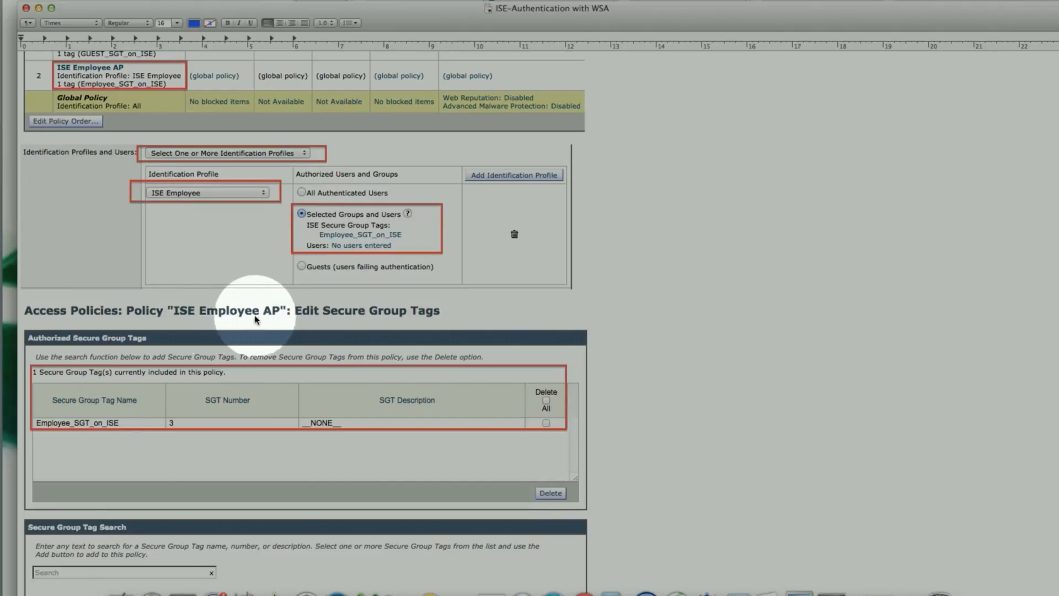
scroll(246, 319, "down", 5)
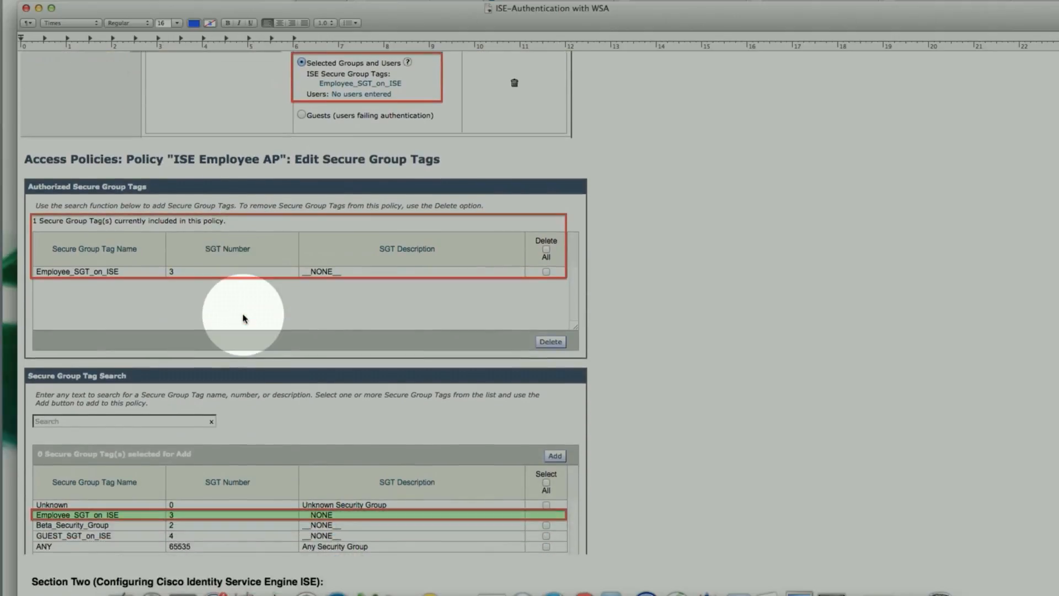
scroll(244, 318, "down", 5)
Go back through the notes to the Section One list of Web Security Appliance configuration steps.
scroll(242, 320, "up", 1)
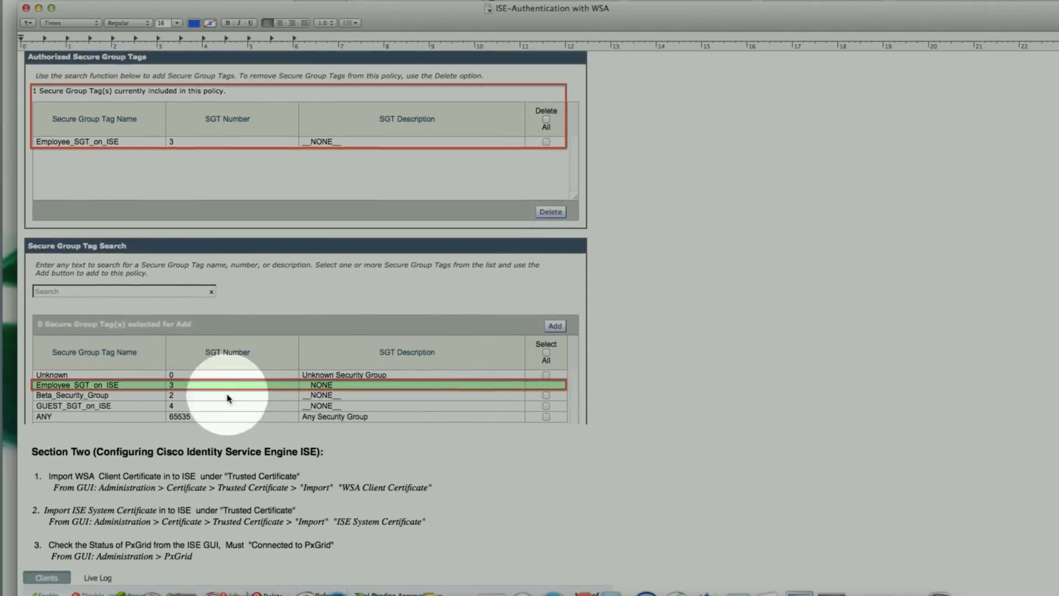
scroll(331, 417, "up", 4)
scroll(359, 416, "up", 15)
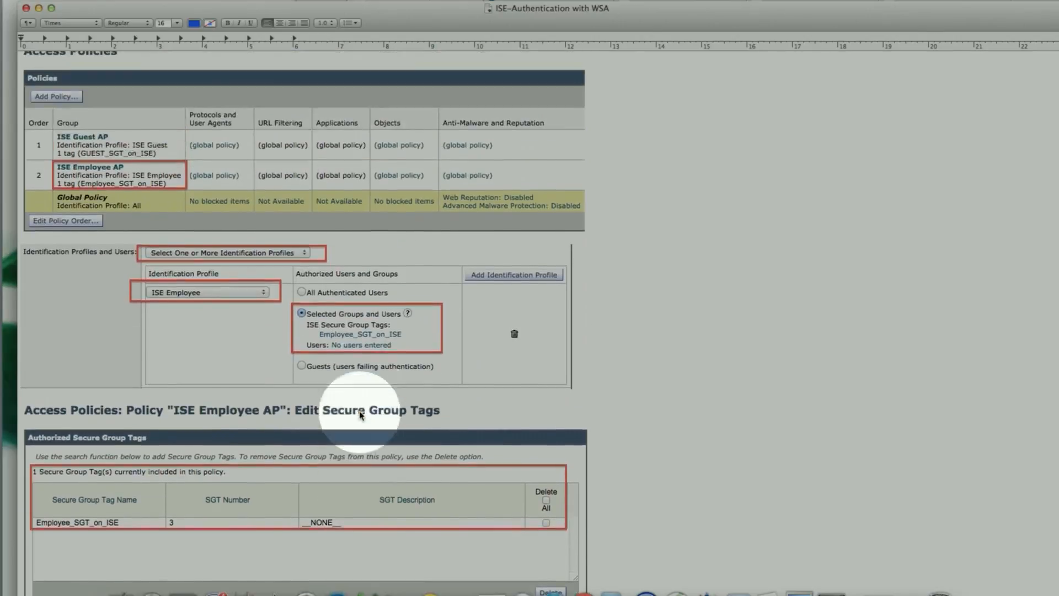
scroll(359, 415, "up", 10)
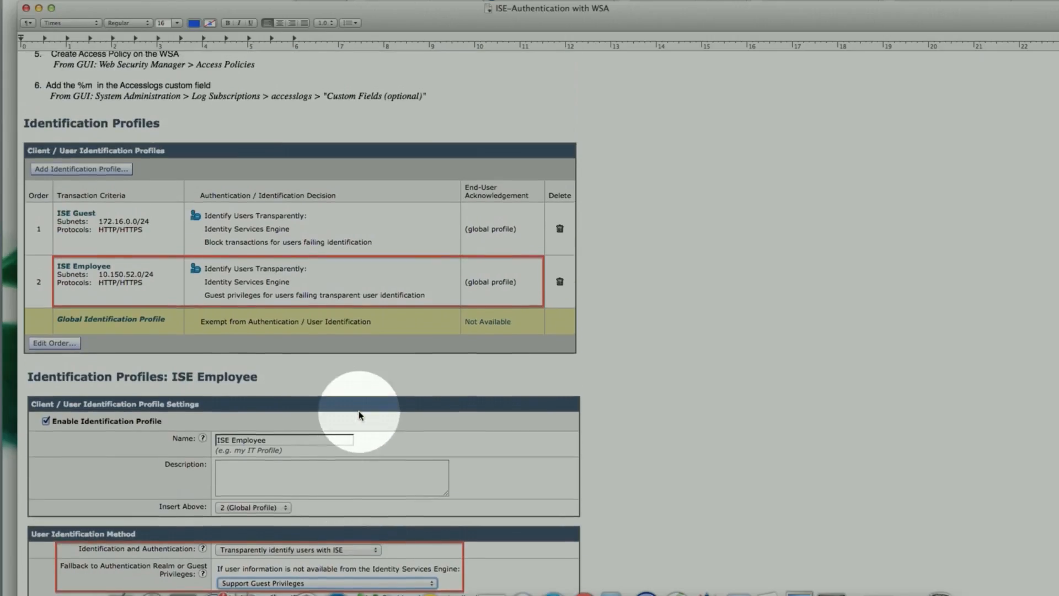
scroll(359, 415, "down", 1)
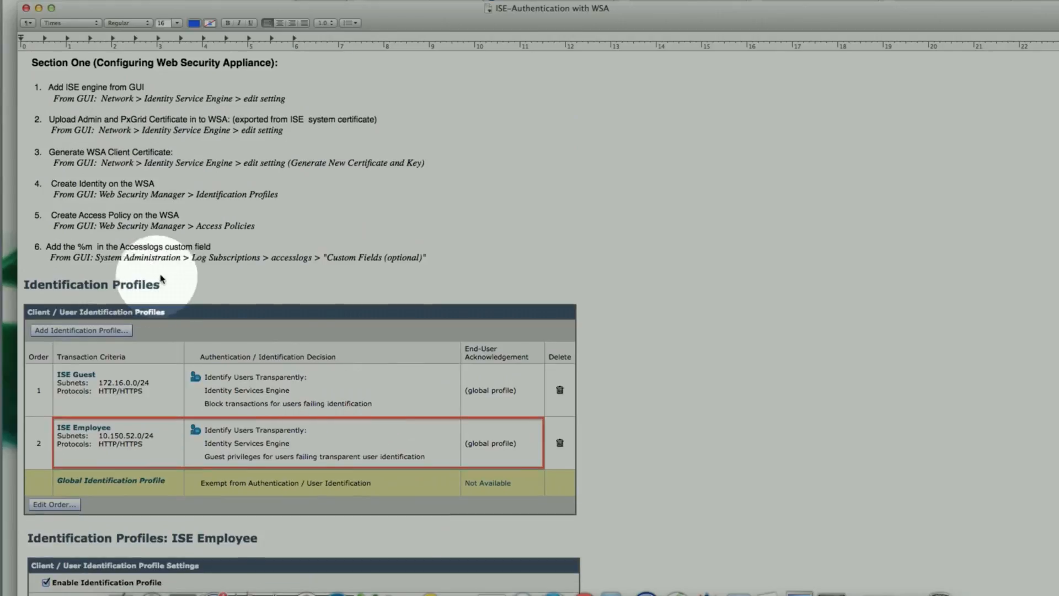
Switch from the notes to the appliance in the browser and open the ISE Employee identification profile.
left_click(39, 9)
left_click(329, 6)
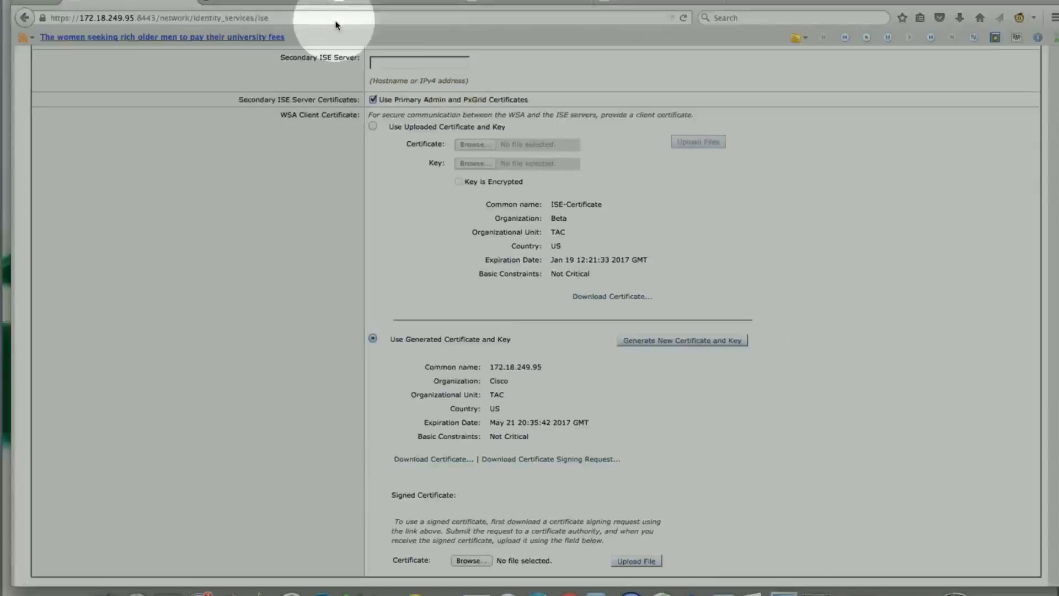
scroll(232, 206, "up", 8)
scroll(228, 209, "up", 5)
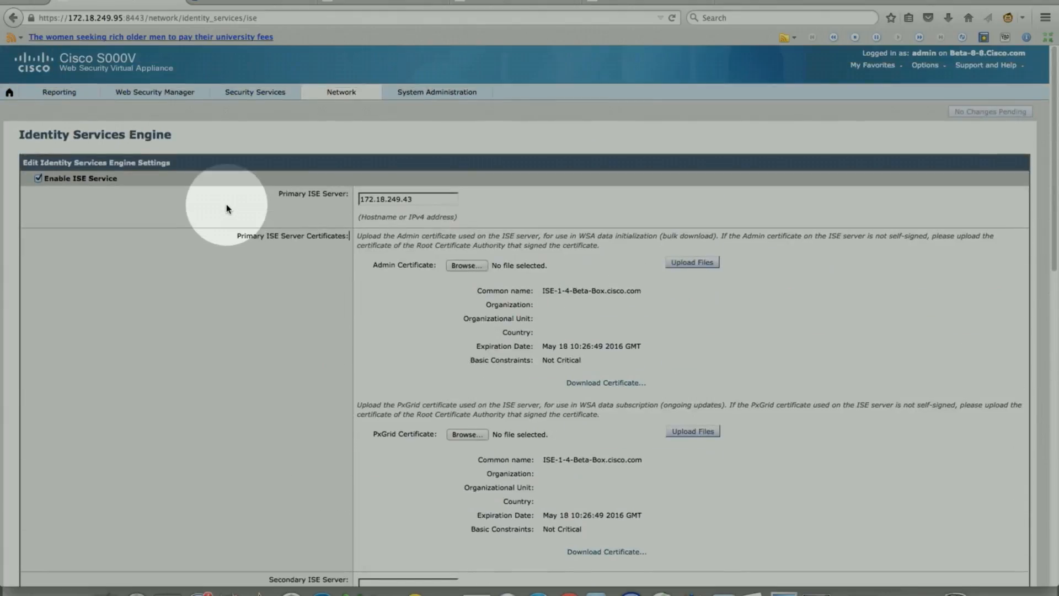
mouse_move(157, 92)
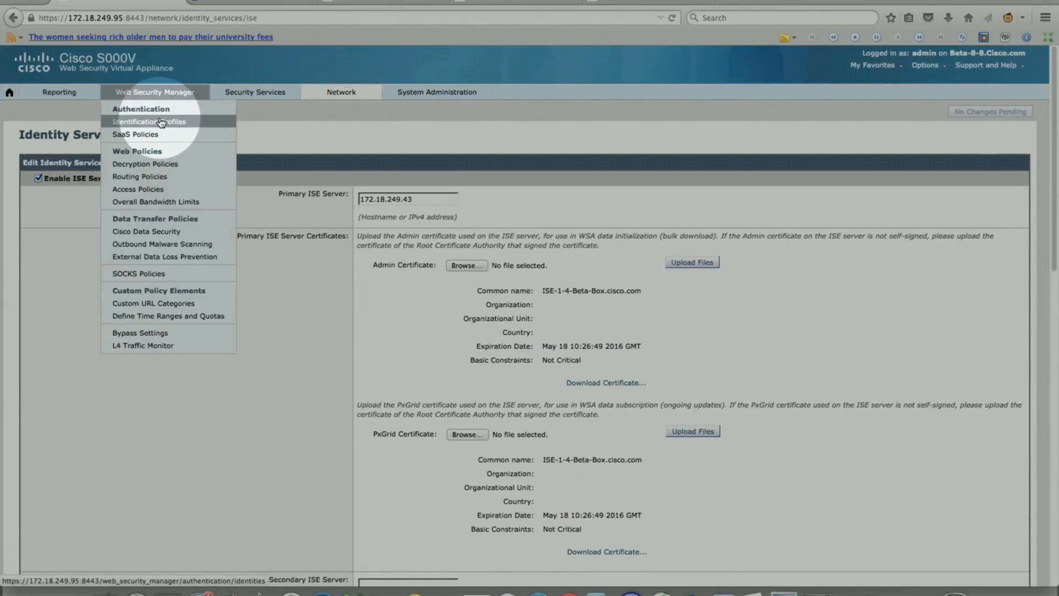
left_click(161, 122)
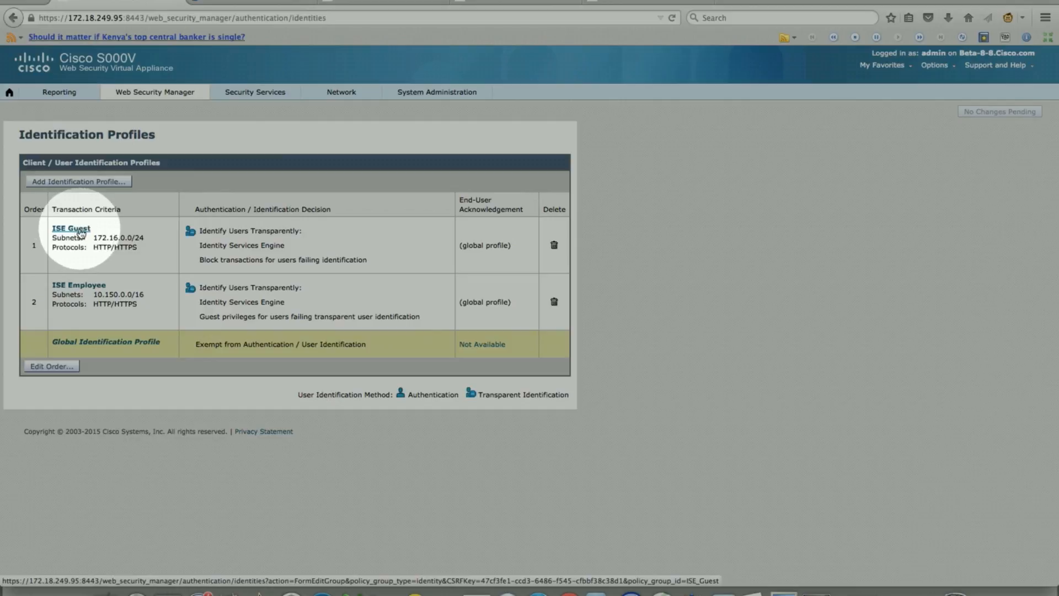
left_click(87, 287)
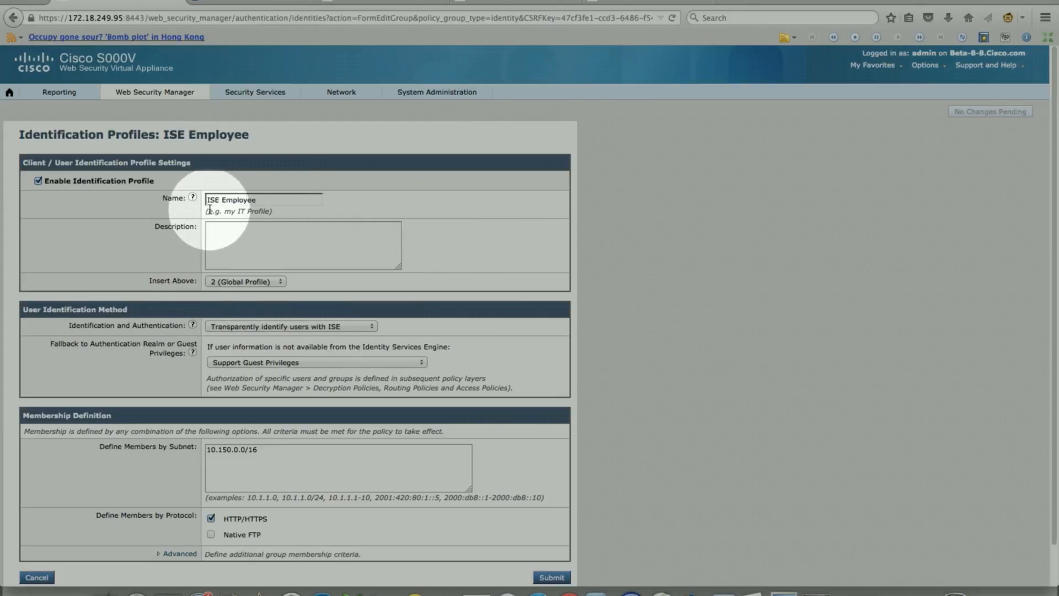
Review the ISE Employee profile's identification options, try Require Authentication as the fallback, and cancel the edit.
left_click(371, 327)
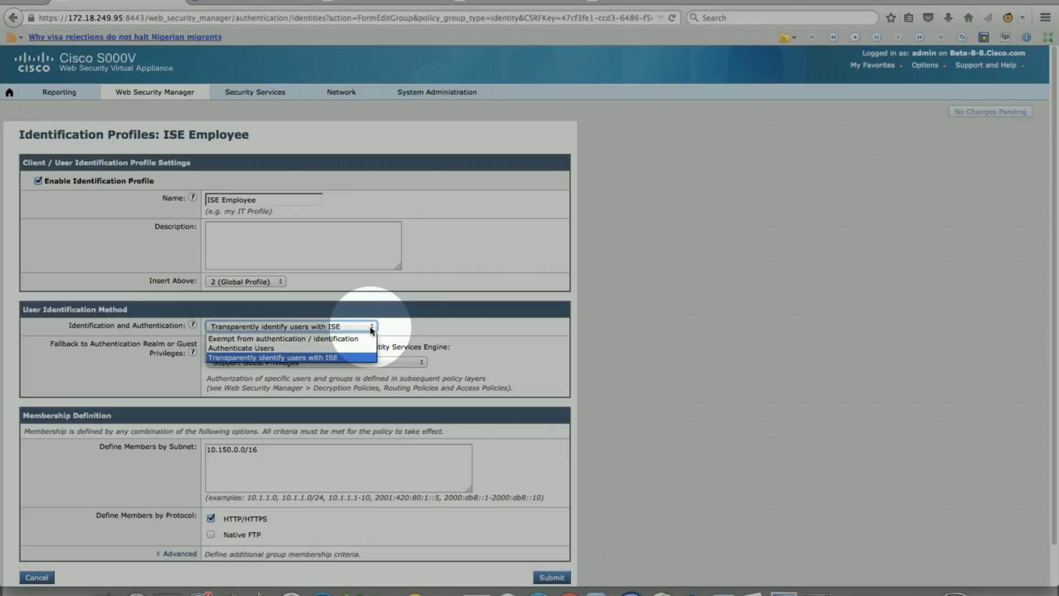
left_click(371, 328)
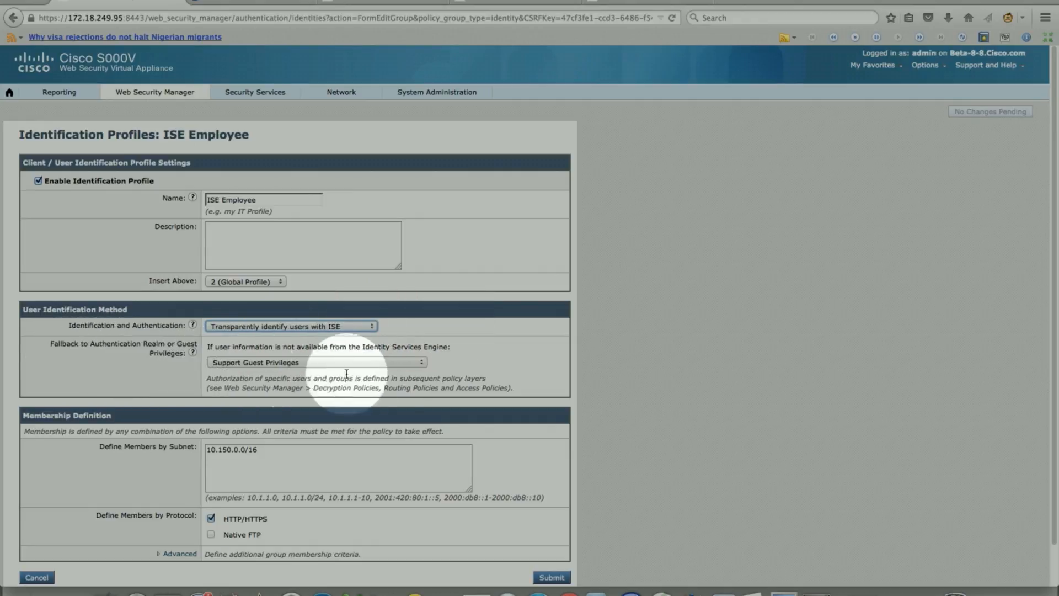
left_click(420, 366)
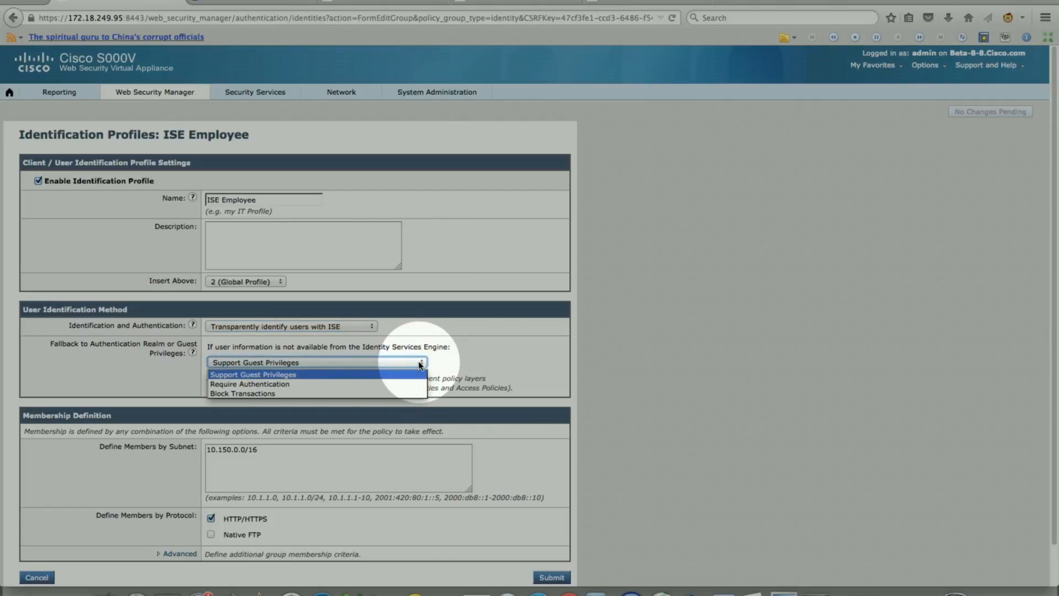
left_click(337, 384)
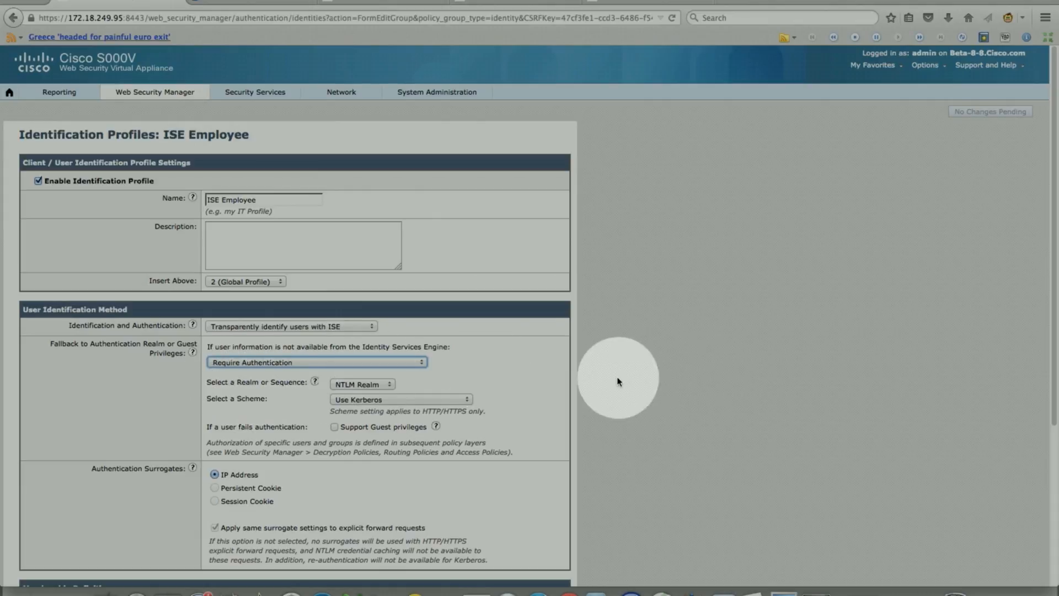
scroll(618, 380, "down", 2)
scroll(618, 381, "down", 5)
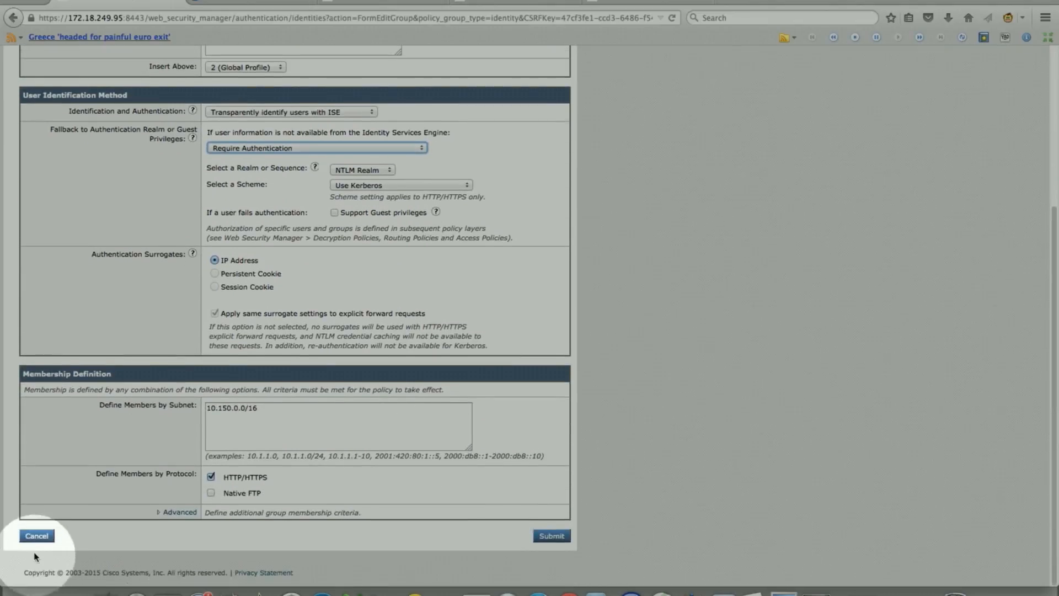
left_click(40, 542)
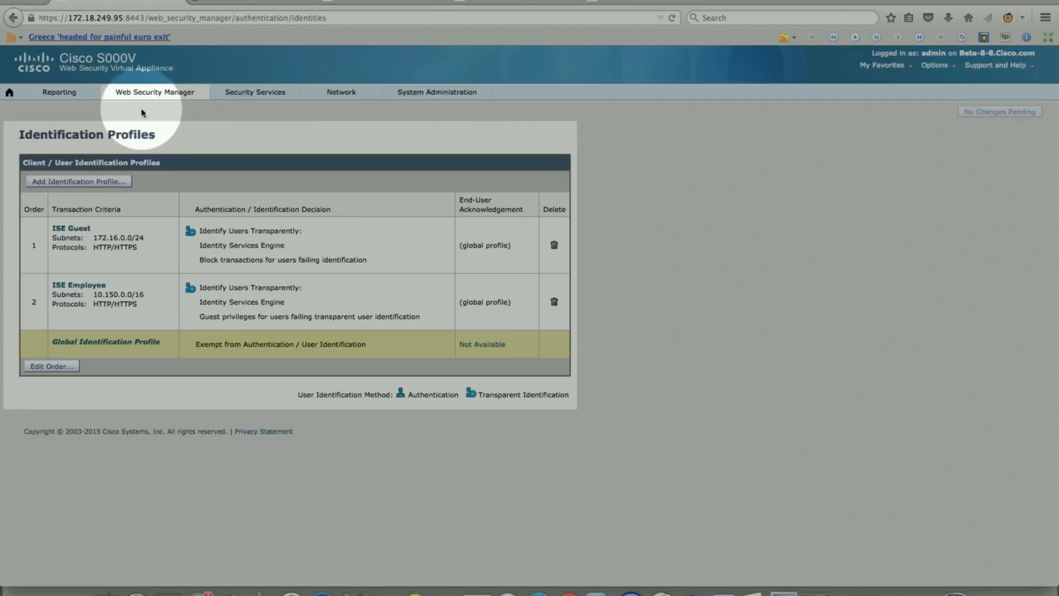
Open the ISE Employee AP access policy and review the identification profiles available in its member definition.
left_click(142, 94)
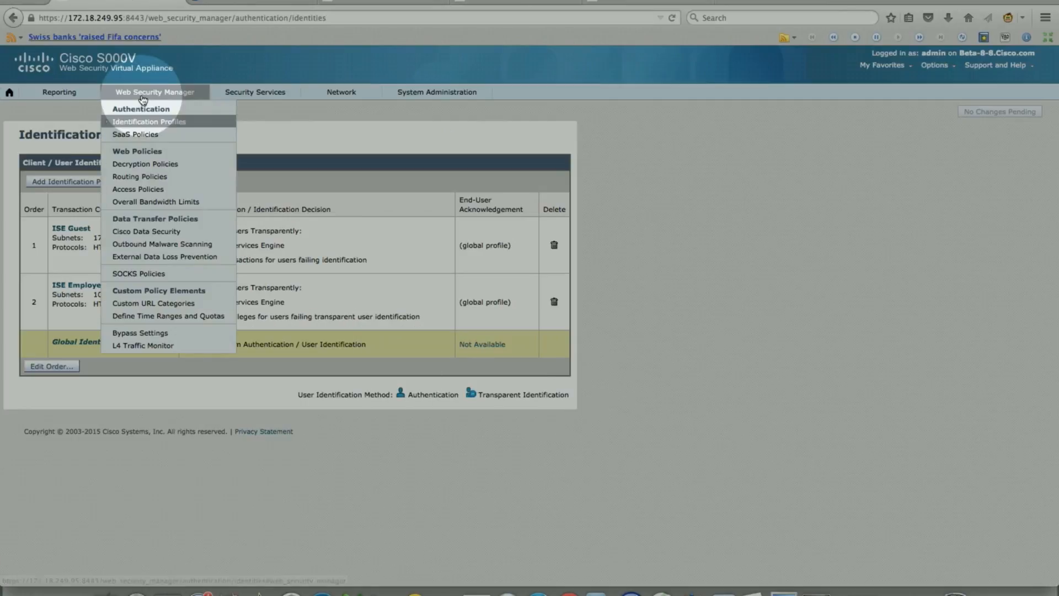
left_click(139, 189)
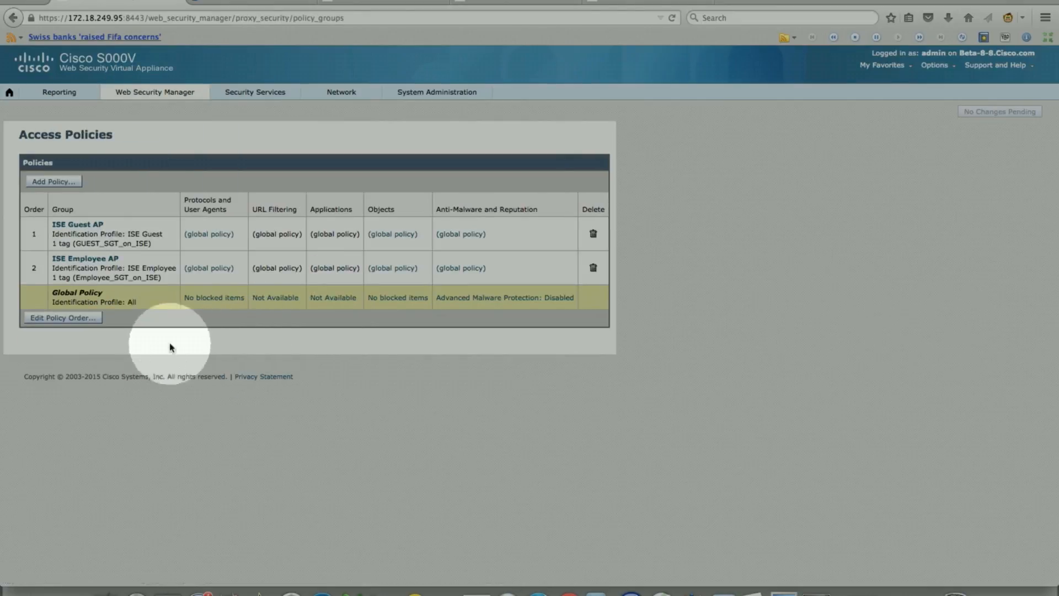
left_click(58, 262)
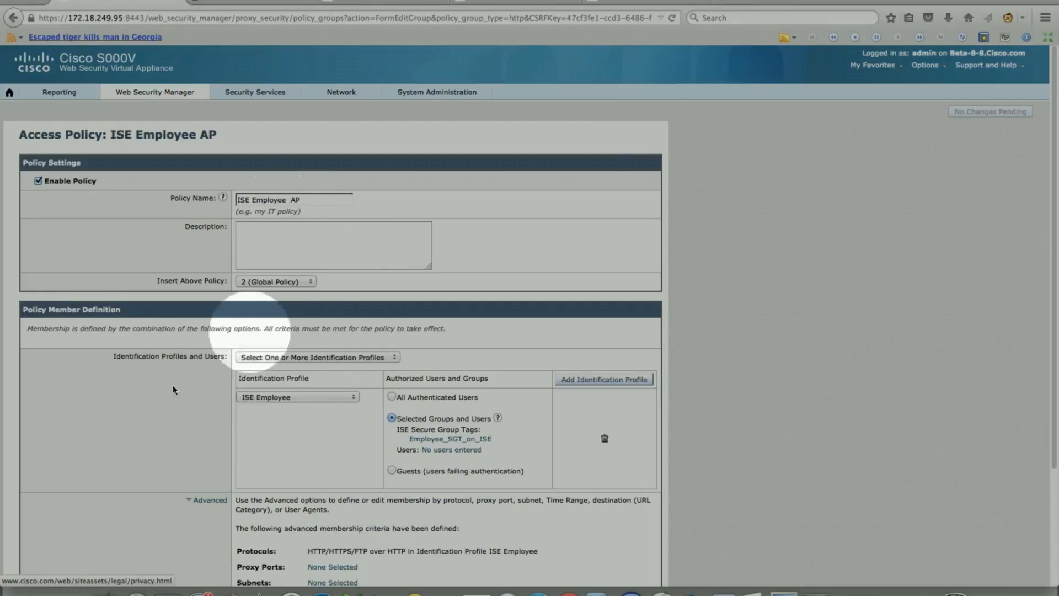
scroll(154, 407, "down", 4)
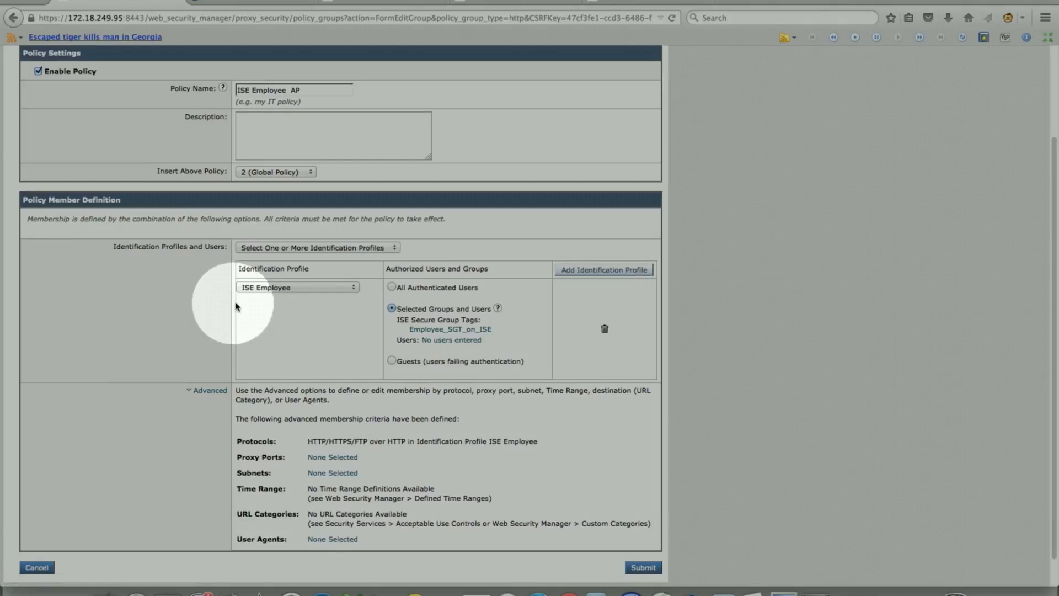
left_click(353, 288)
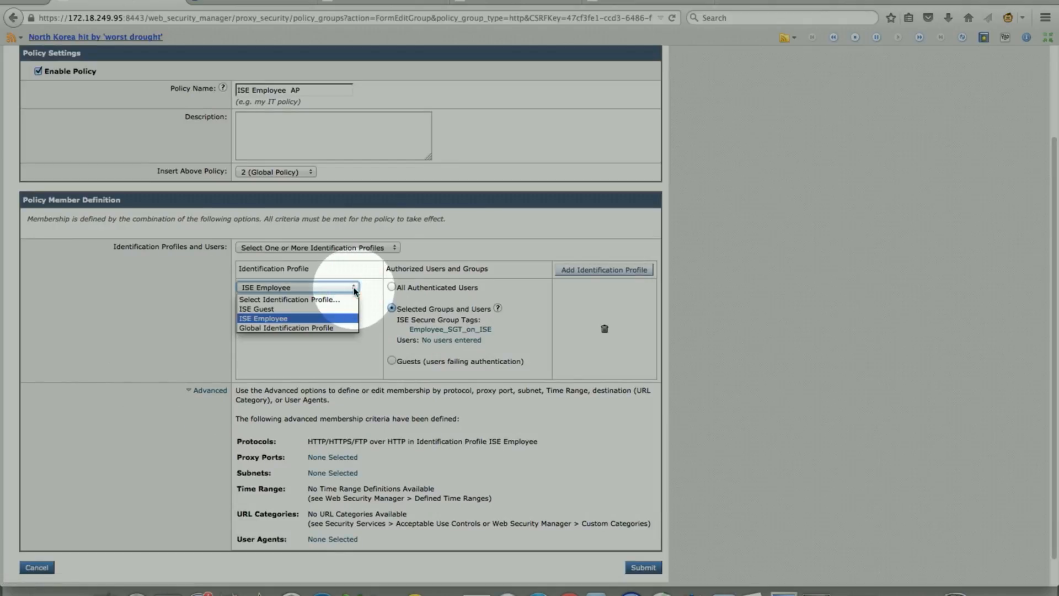
left_click(354, 288)
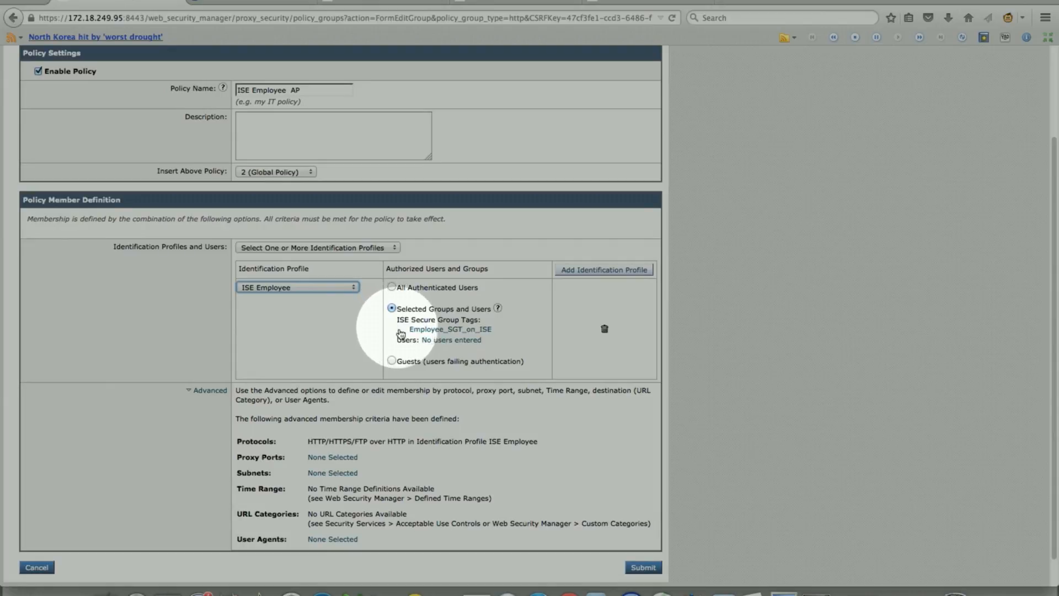
Open the policy's Employee_SGT_on_ISE Secure Group Tags, examine the authorized and available tags, and leave without changes.
left_click(443, 330)
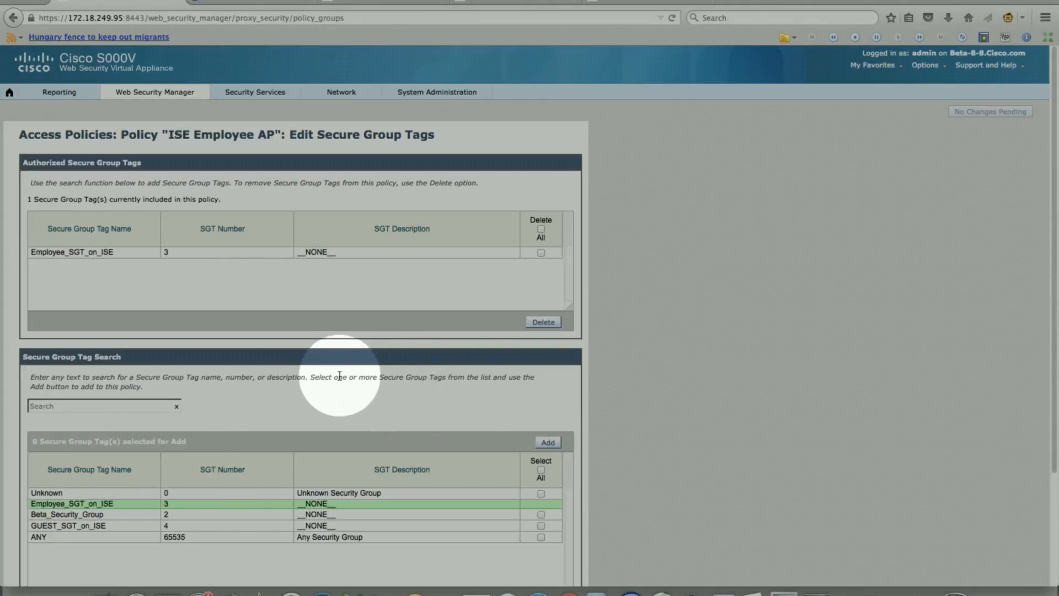
scroll(348, 367, "down", 4)
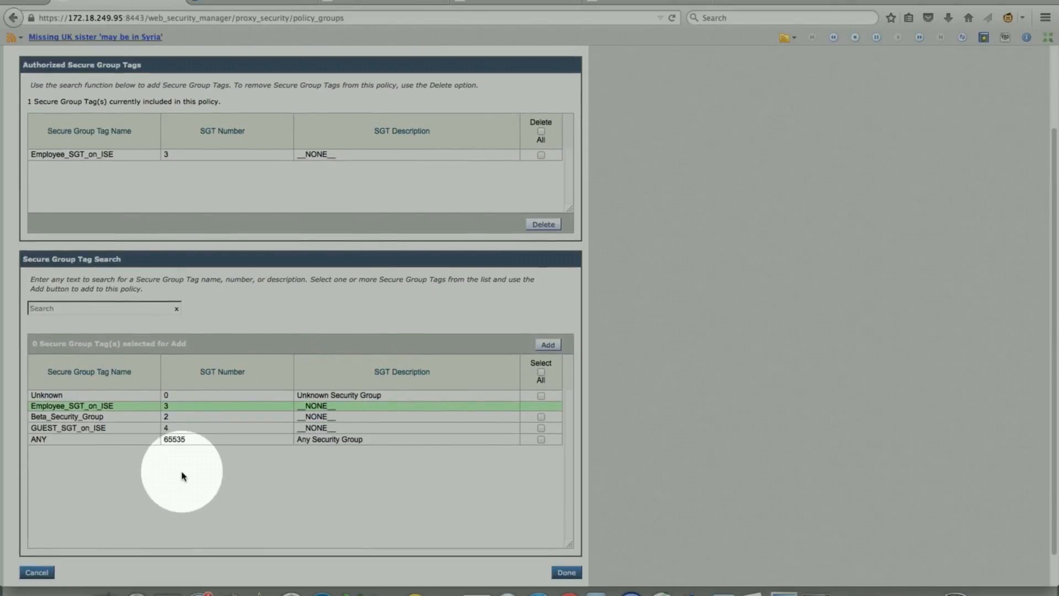
scroll(192, 484, "down", 2)
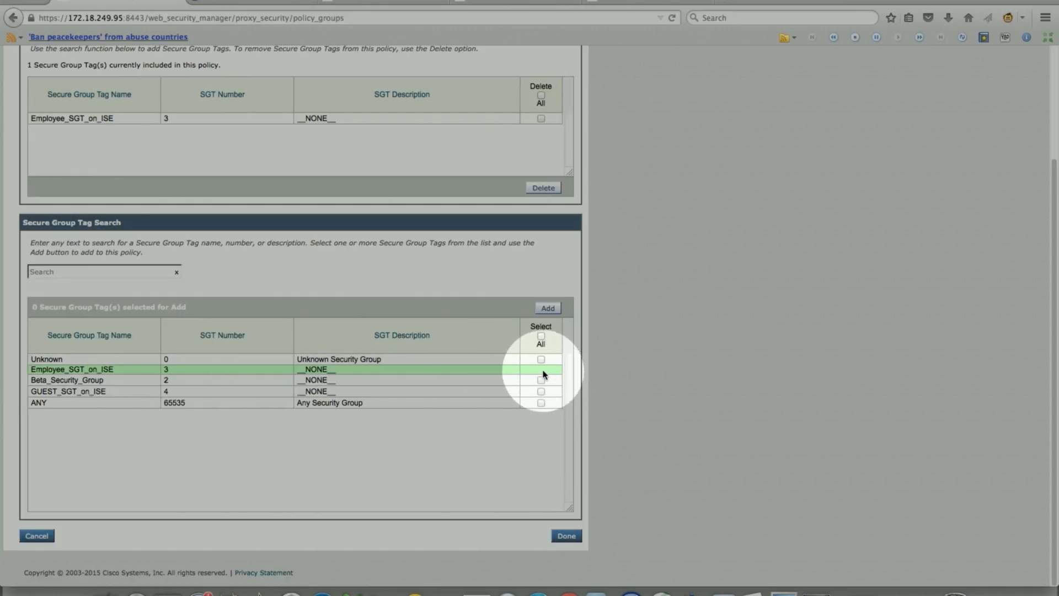
left_click(37, 536)
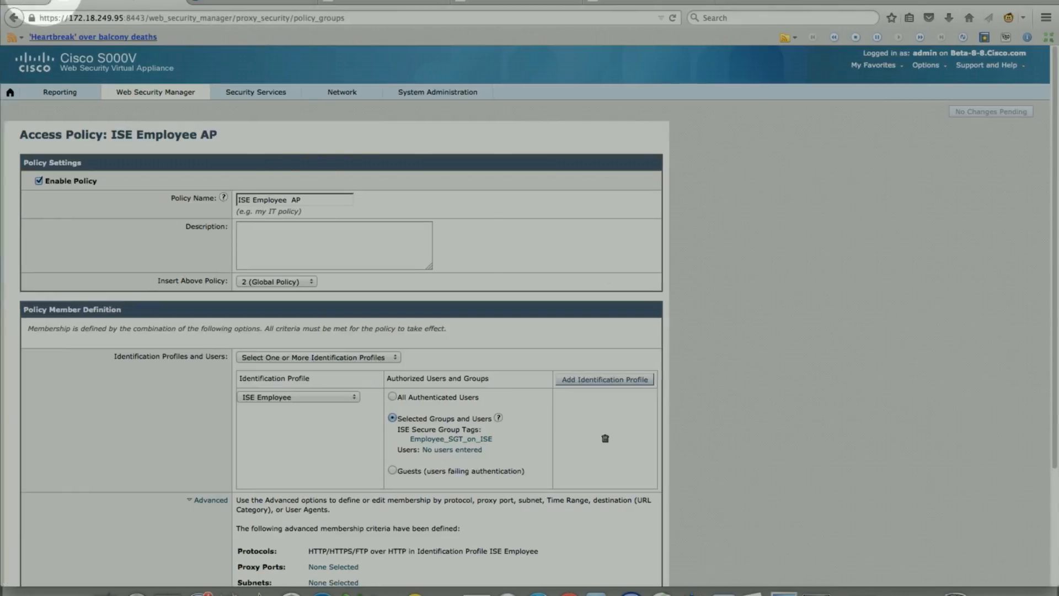
Consult the notes for the step about adding %m to the access logs custom field, and return to the appliance.
mouse_move(27, 2)
left_mouse_down()
mouse_move(198, 3)
mouse_move(44, 3)
left_mouse_up()
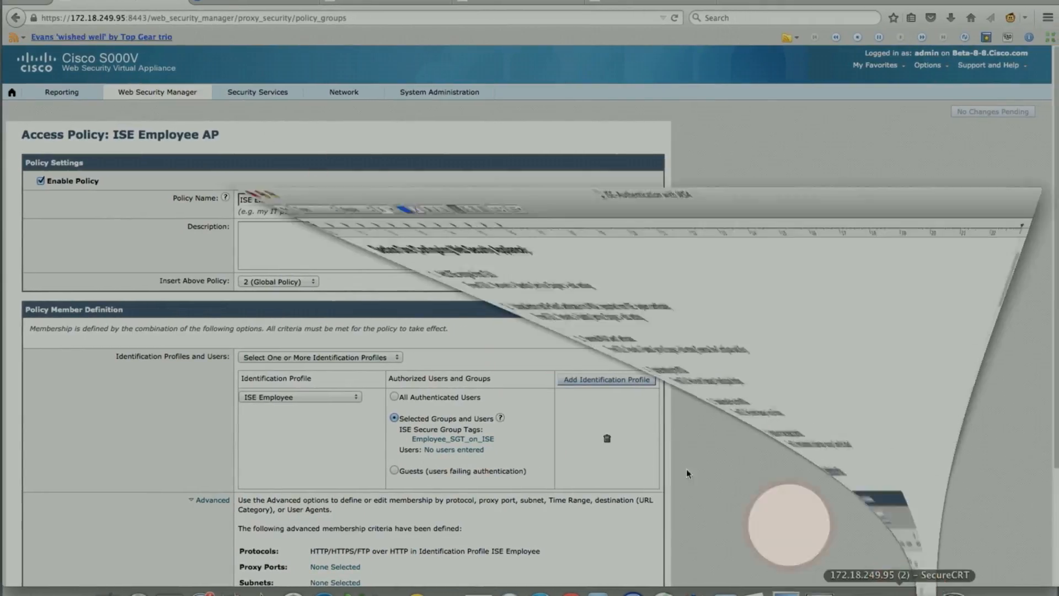
scroll(438, 221, "down", 3)
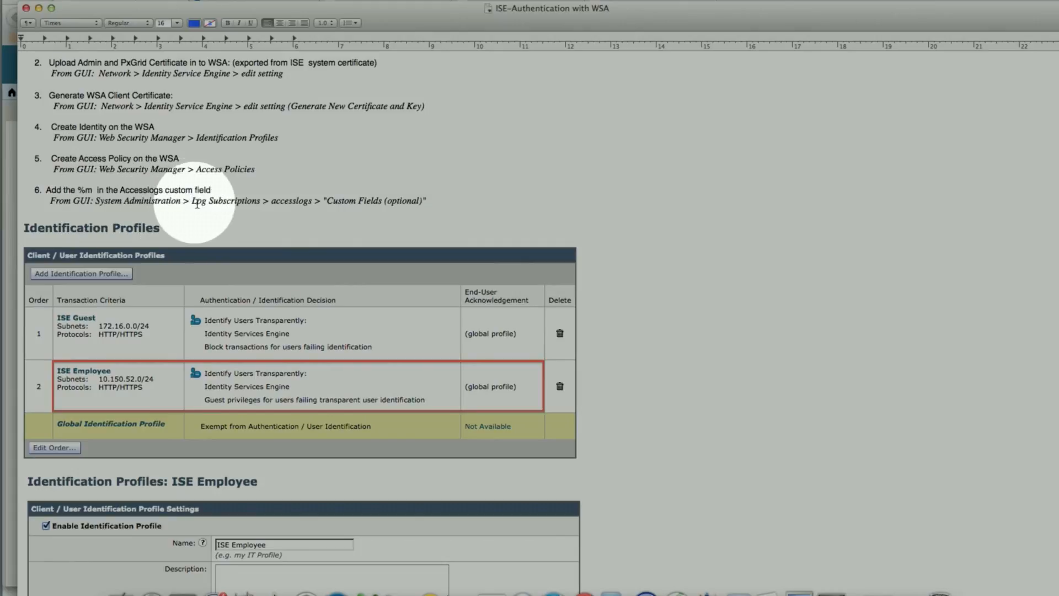
left_click(3, 197)
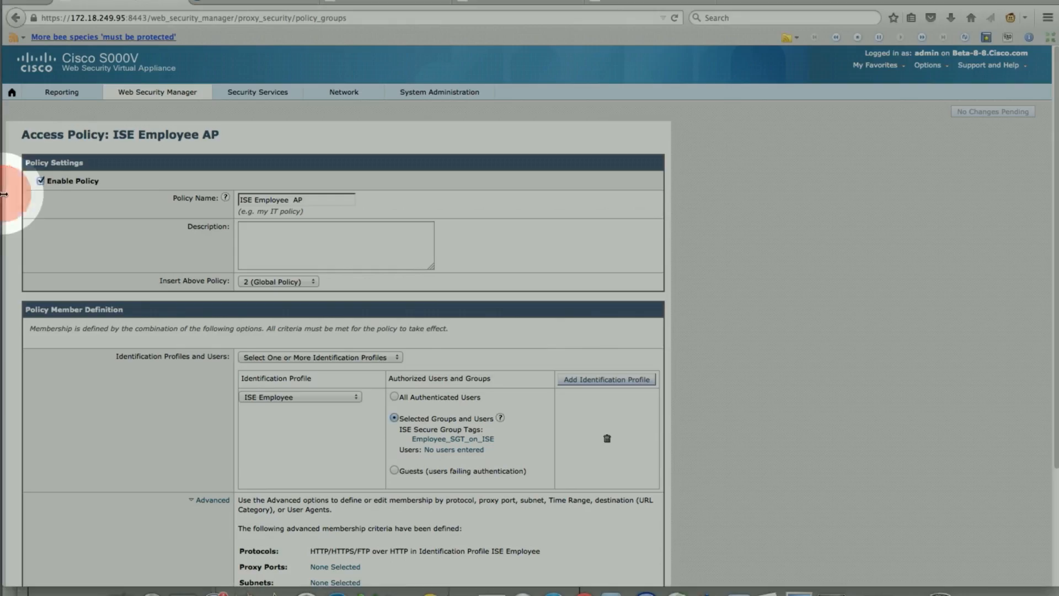
Open the accesslogs log subscription, check its optional Custom Fields entry, and leave without changes.
mouse_move(422, 94)
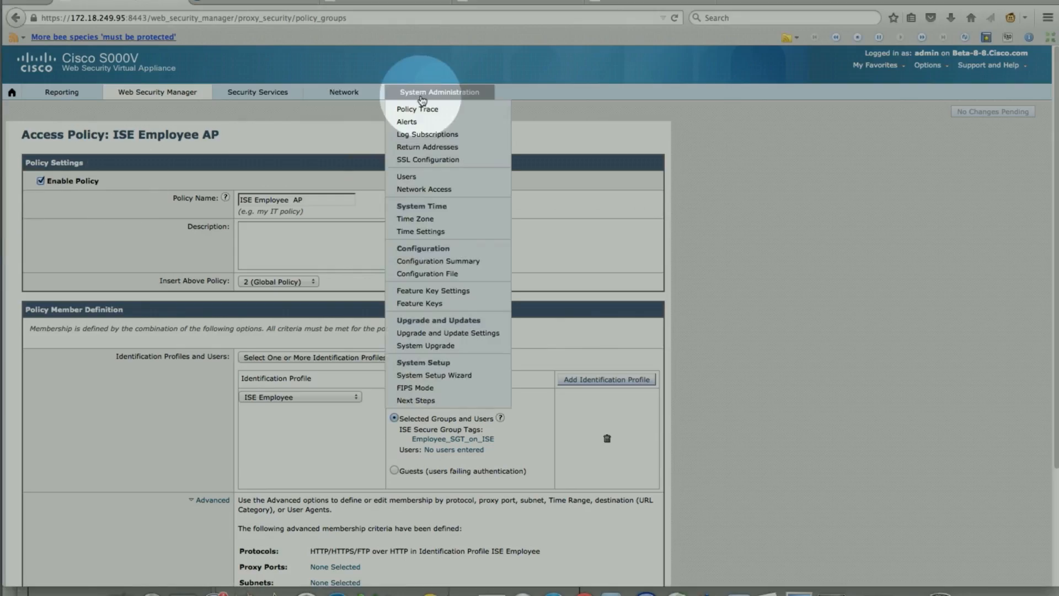
left_click(427, 134)
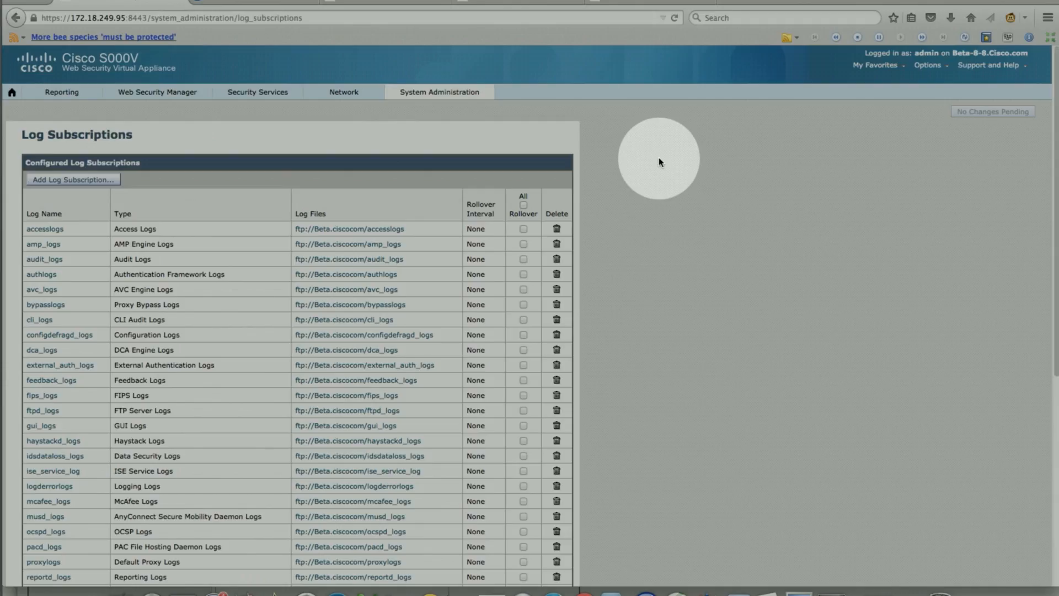
left_click(42, 232)
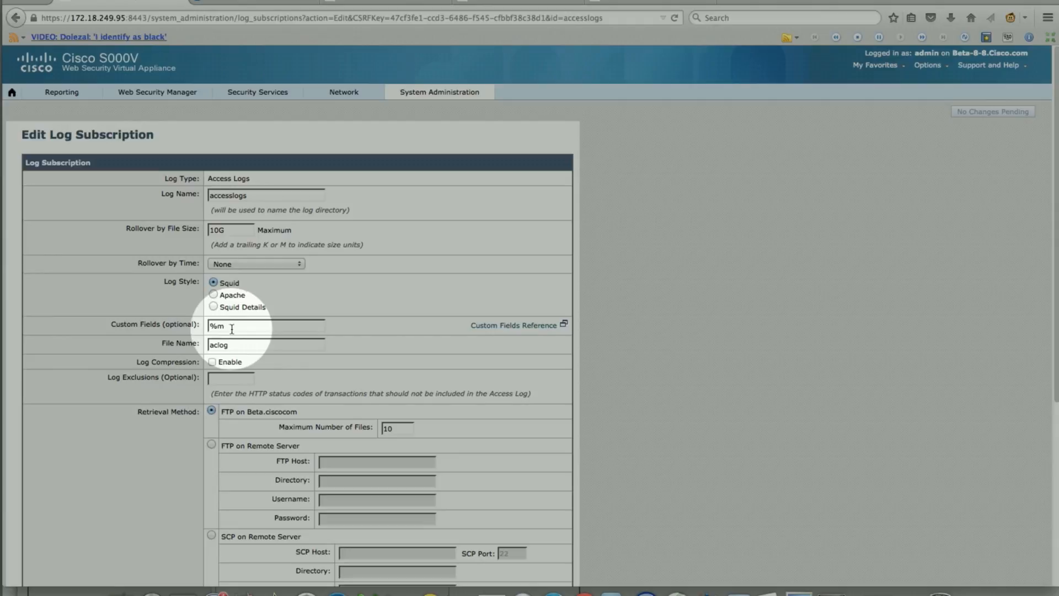
left_click(16, 21)
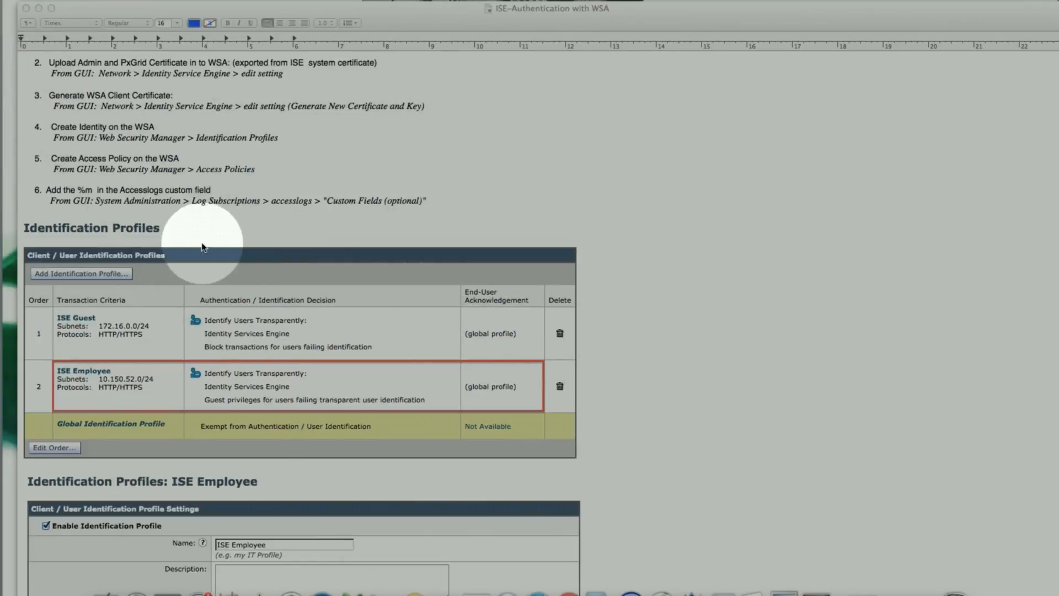
Switch to the notes and review the ISE Employee identification profile example, including its identification method and guest fallback.
left_click(52, 9)
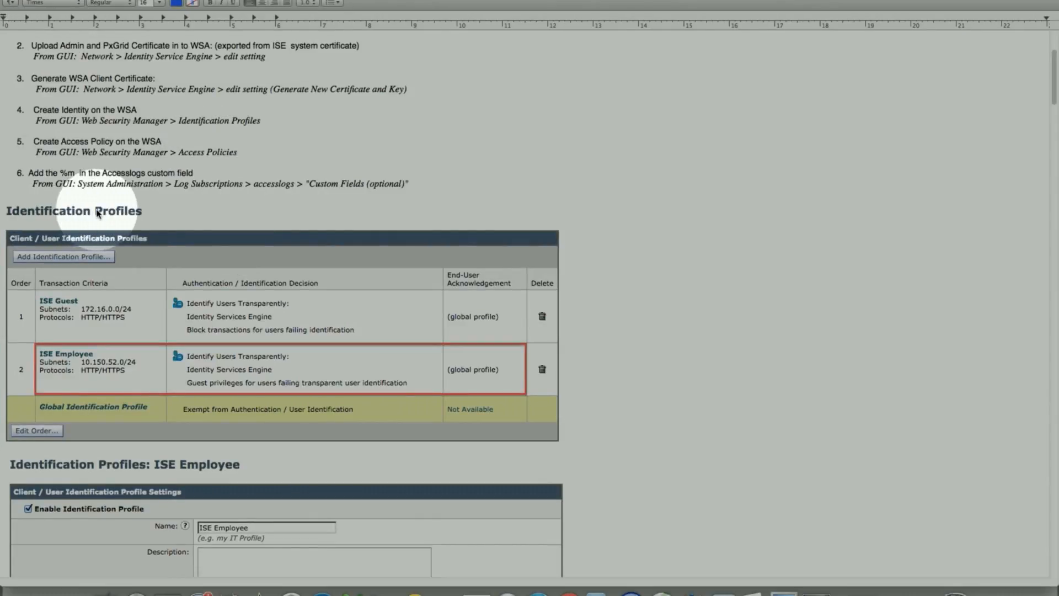
scroll(96, 212, "down", 8)
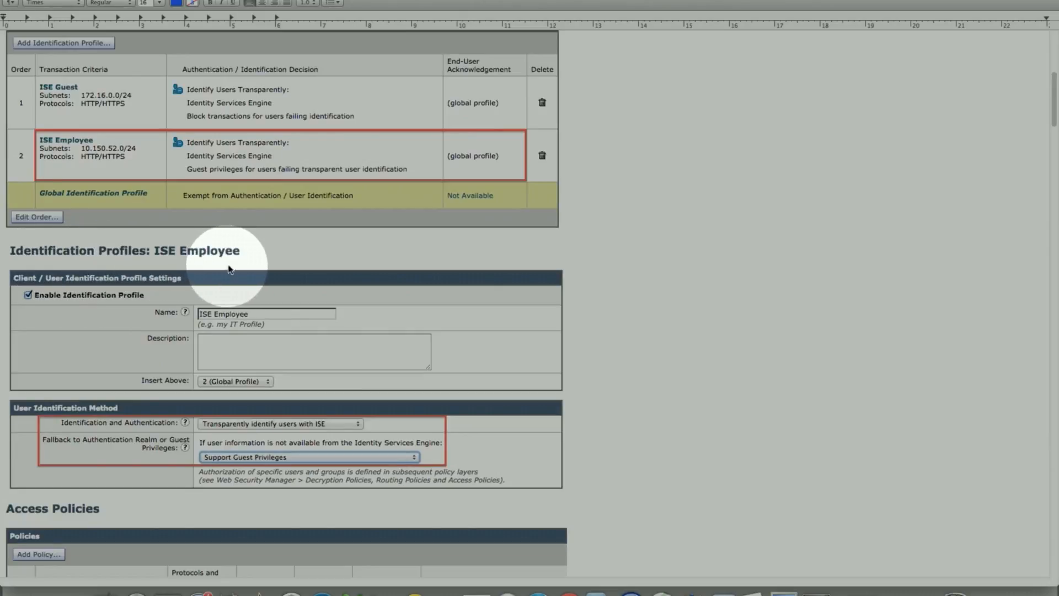
scroll(242, 260, "down", 1)
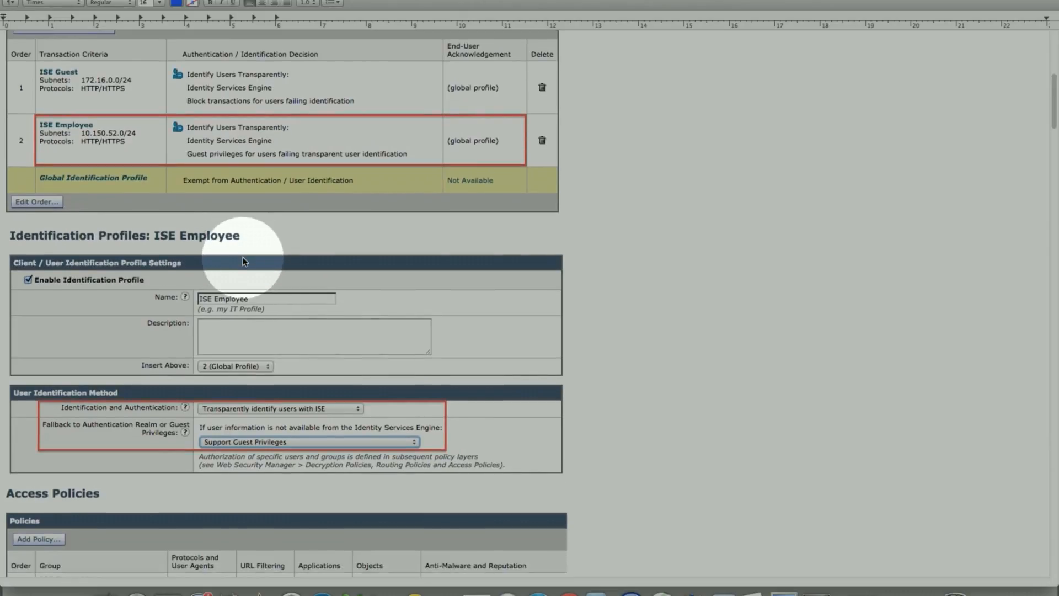
scroll(243, 261, "down", 6)
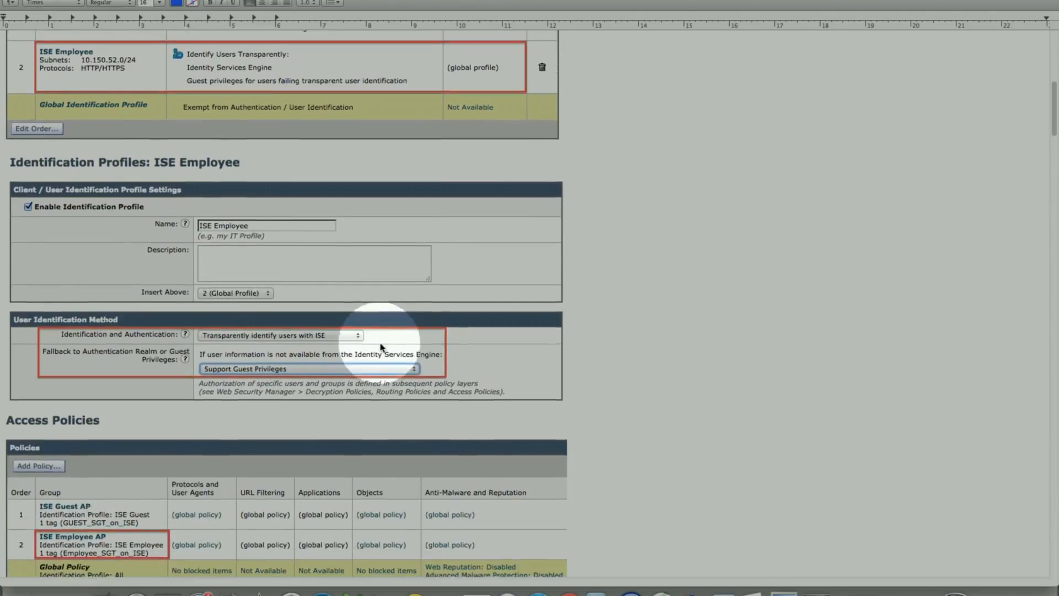
scroll(338, 267, "up", 5)
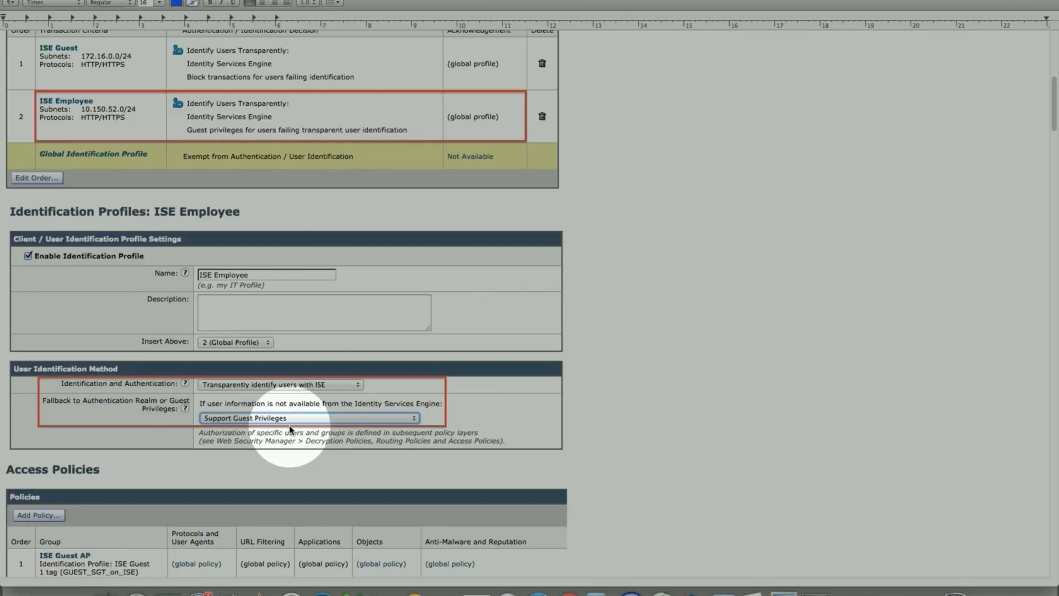
Review the notes' ISE Employee AP access policy example, covering its member definition and Secure Group Tags.
scroll(289, 429, "down", 5)
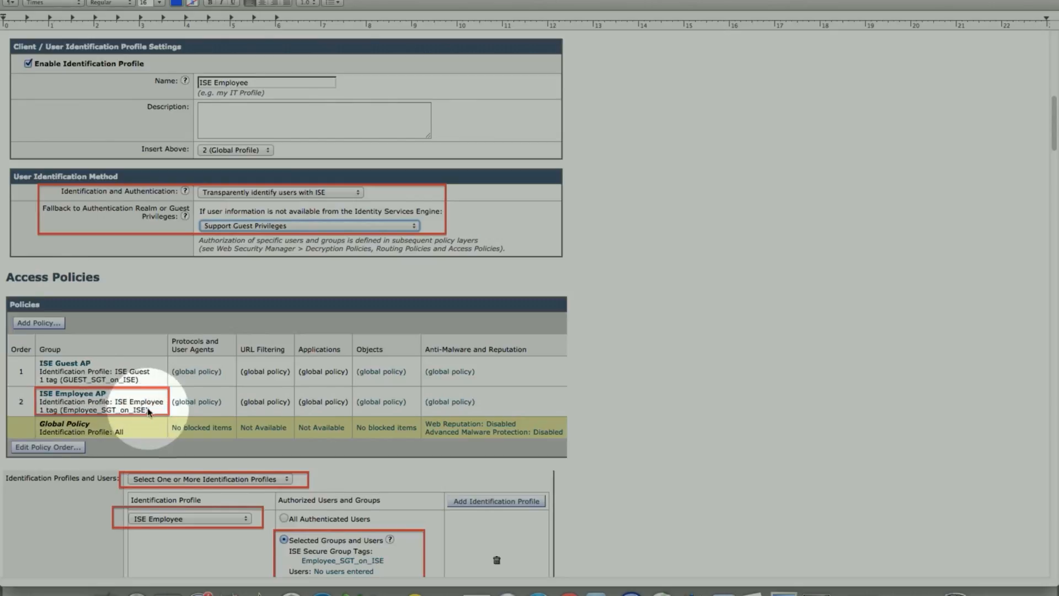
scroll(141, 473, "down", 5)
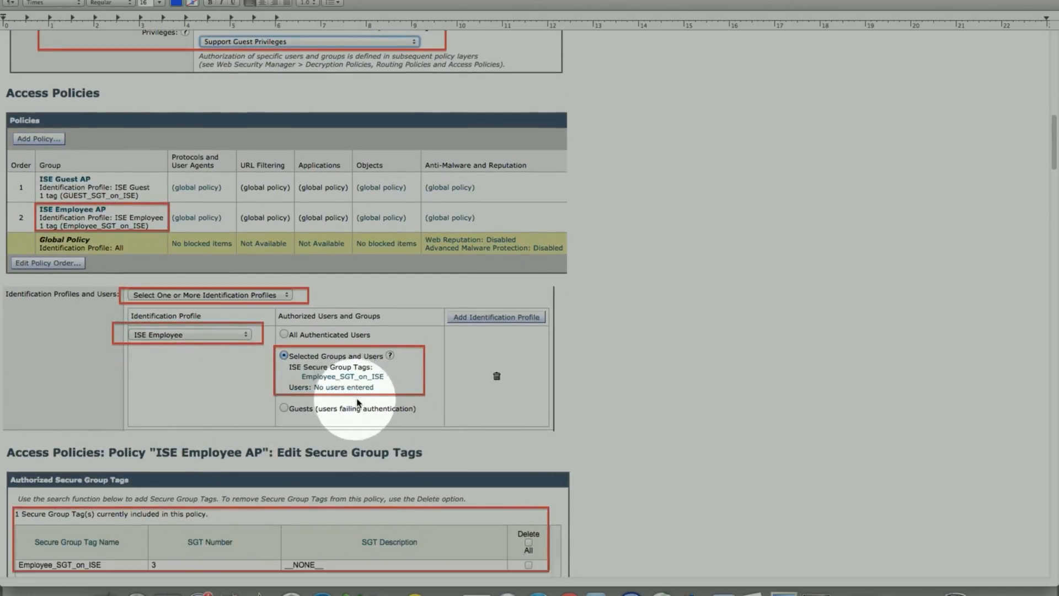
scroll(142, 427, "down", 2)
scroll(142, 426, "down", 5)
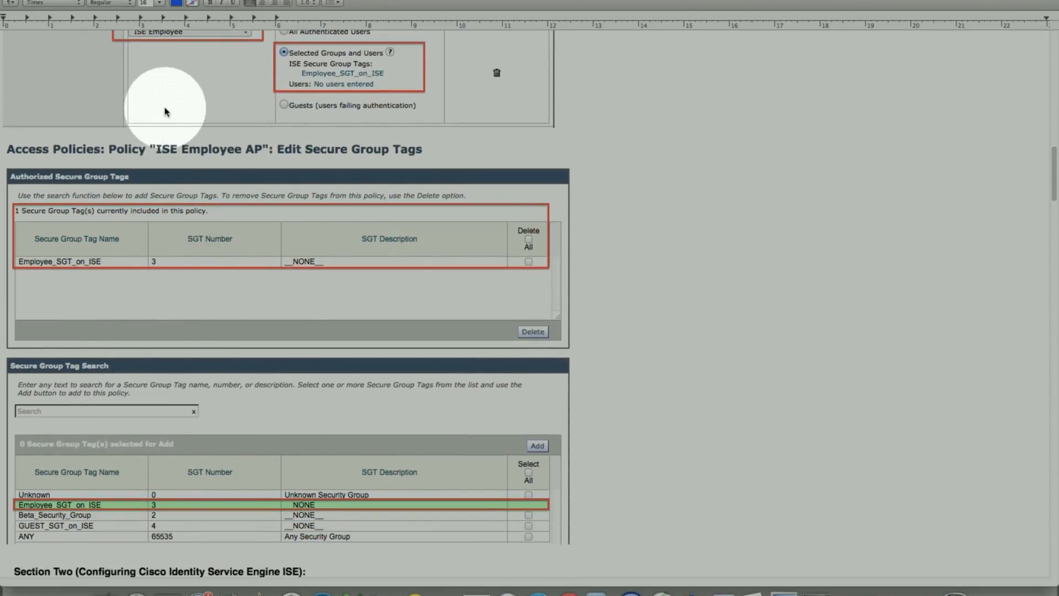
scroll(208, 411, "down", 1)
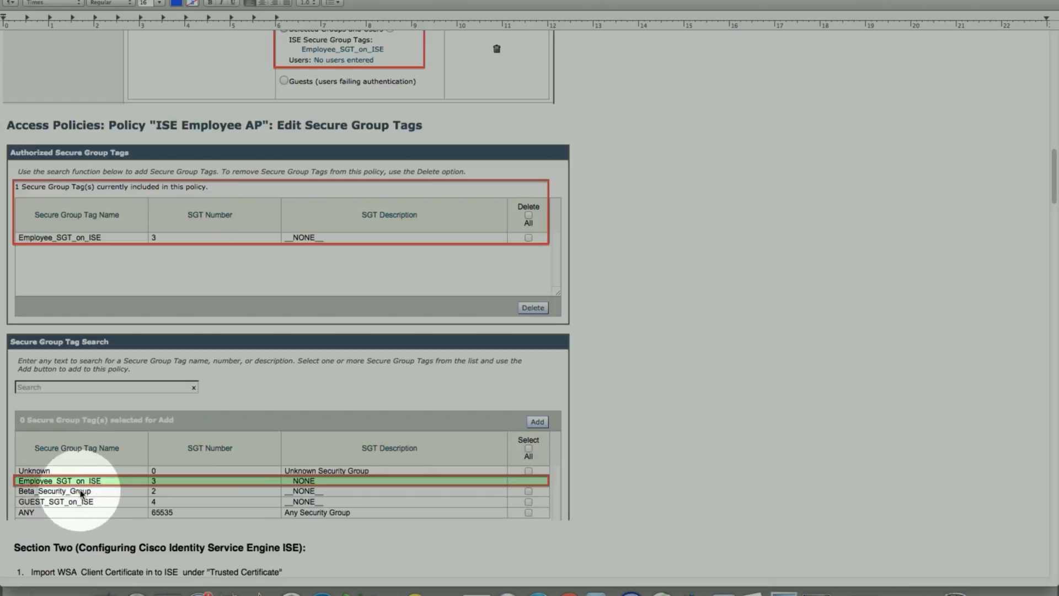
Read Section Two of the notes on importing trusted certificates into ISE and checking the pxGrid connection status.
scroll(126, 492, "down", 1)
scroll(125, 492, "down", 3)
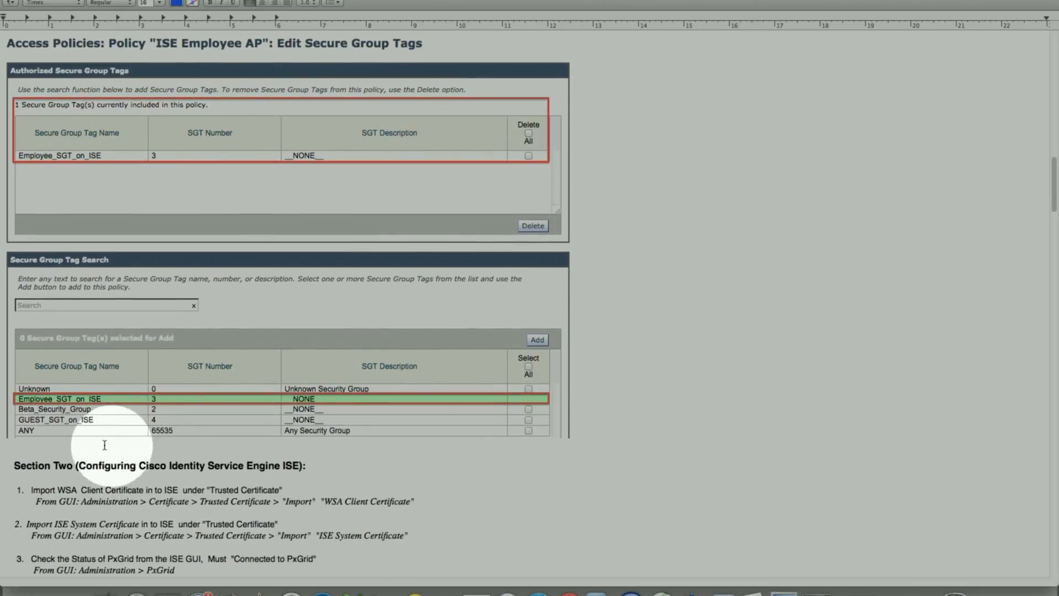
scroll(104, 444, "down", 2)
scroll(106, 444, "down", 2)
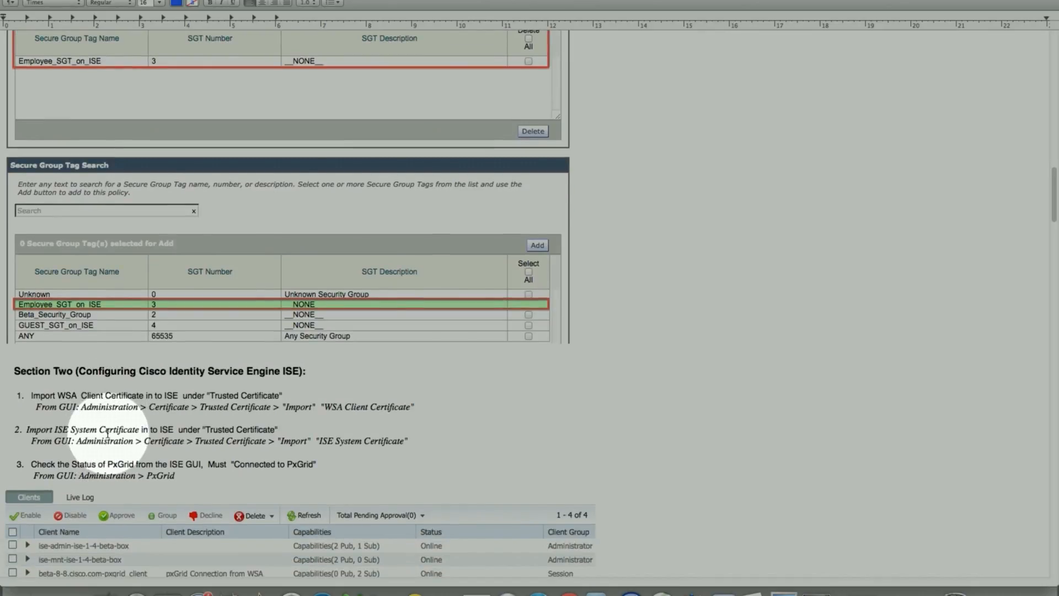
scroll(108, 433, "down", 1)
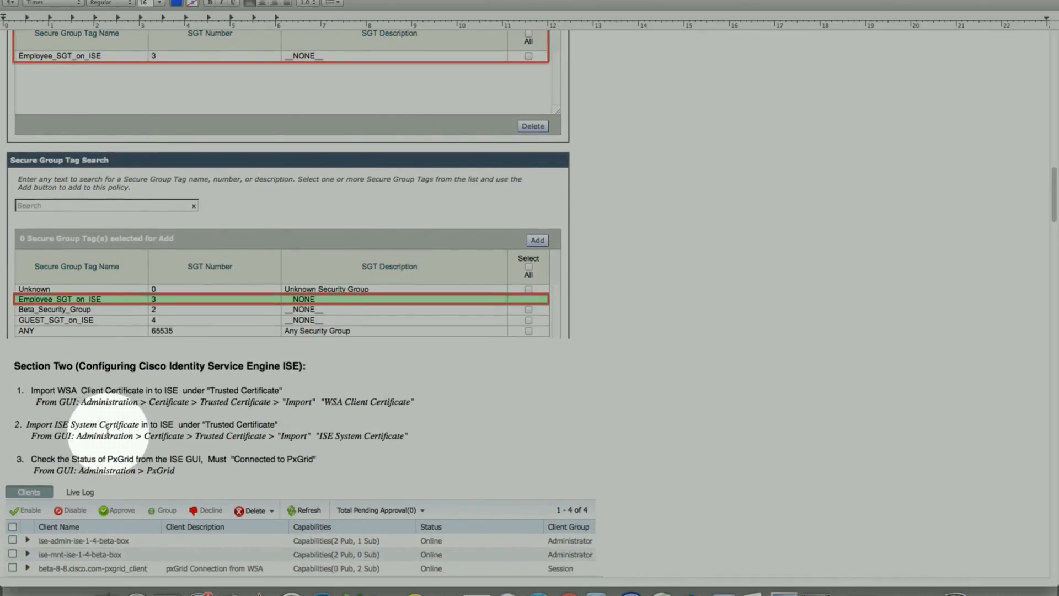
scroll(108, 433, "down", 3)
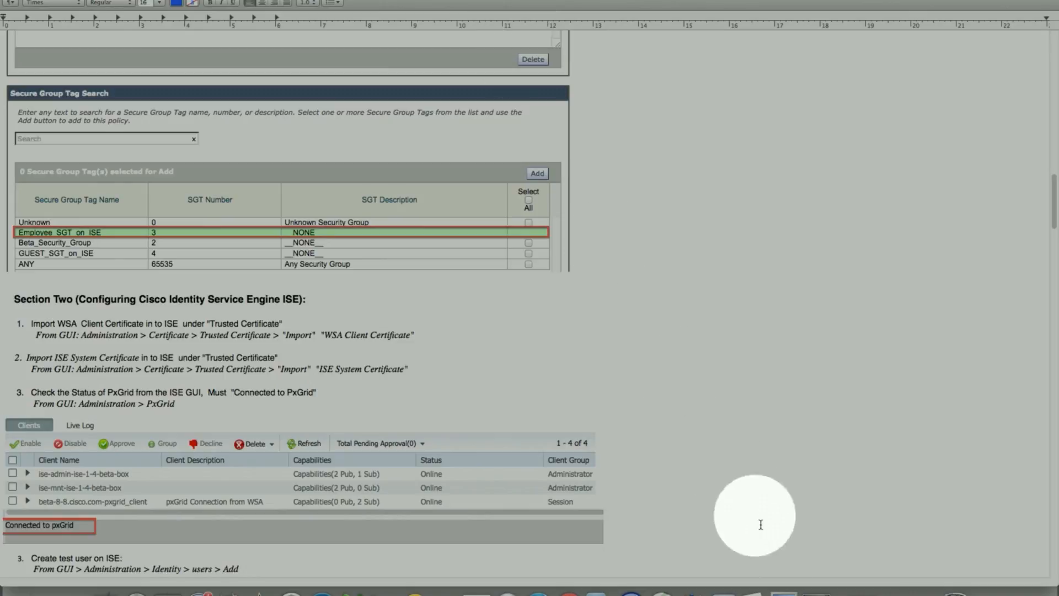
Switch to the browser, show the ISE System Certificates page, and place the window beside the notes.
left_click(924, 589)
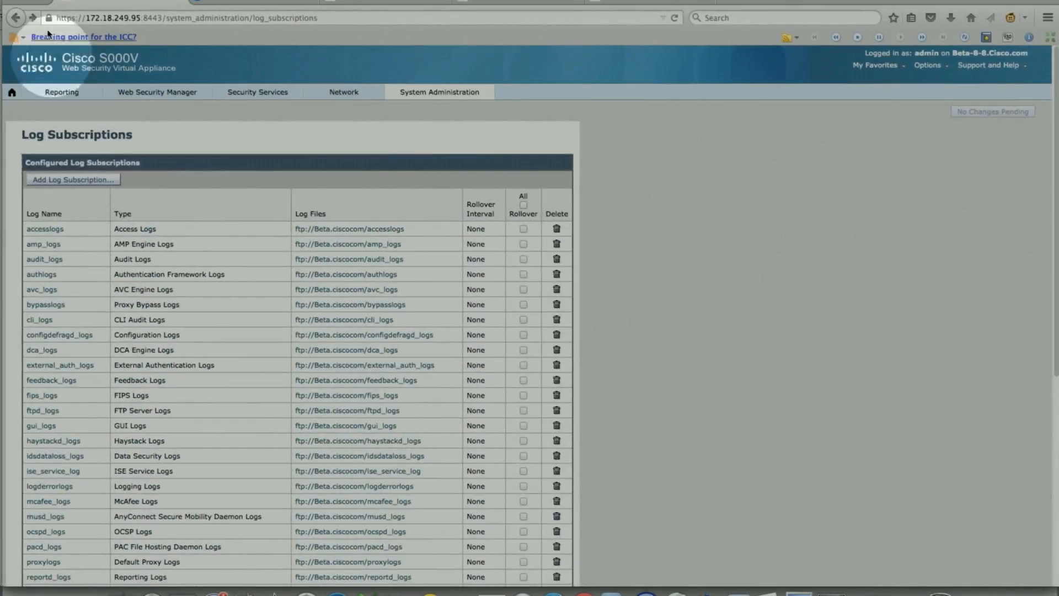
left_click(248, 5)
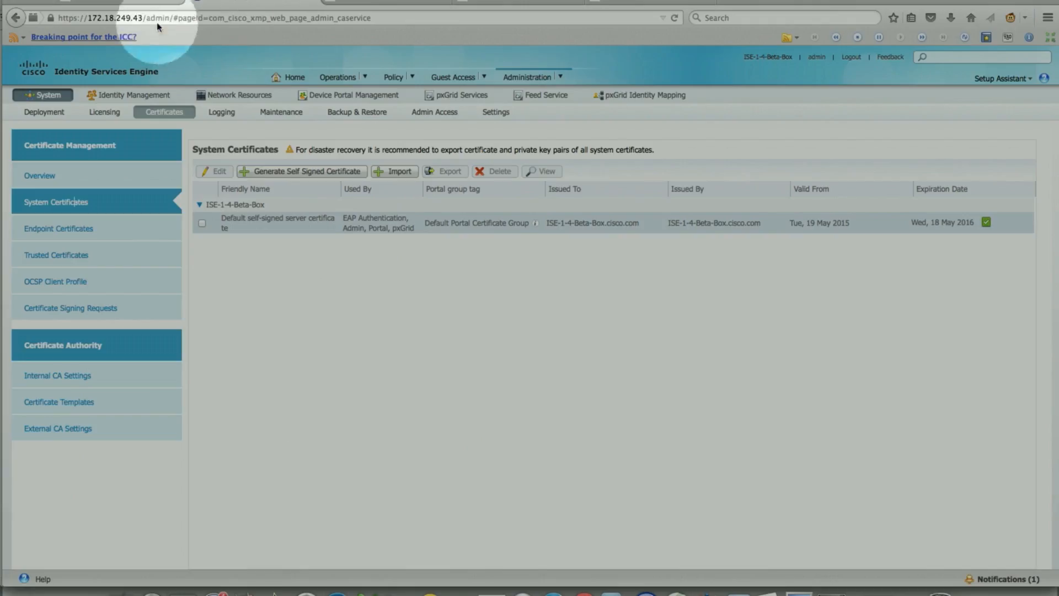
left_click_drag(44, 1, 450, 4)
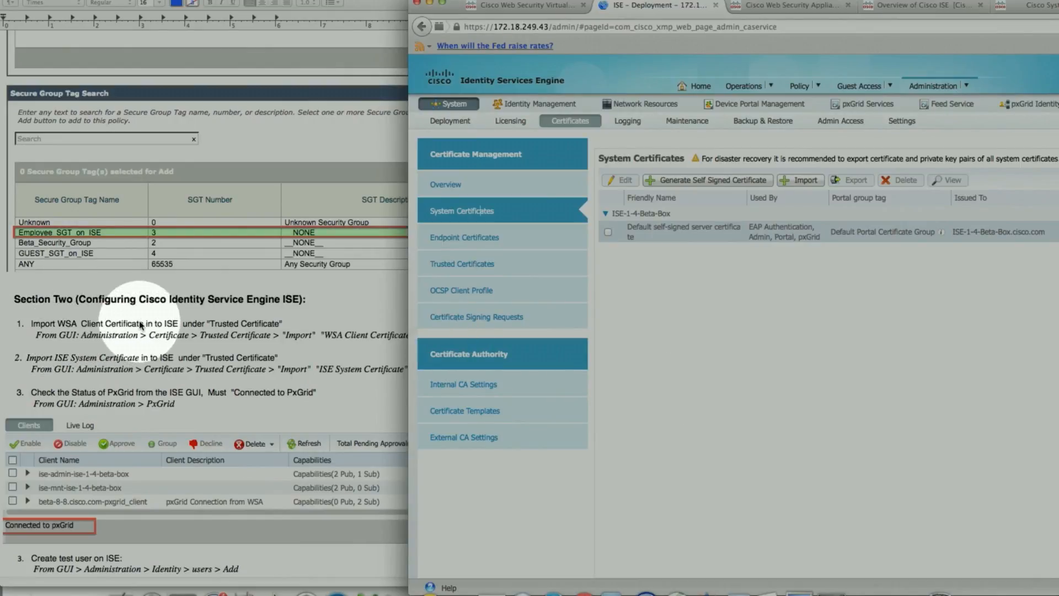
Open the appliance's Identity Services Engine network settings and review the configured ISE server and WSA client certificates.
left_click(535, 5)
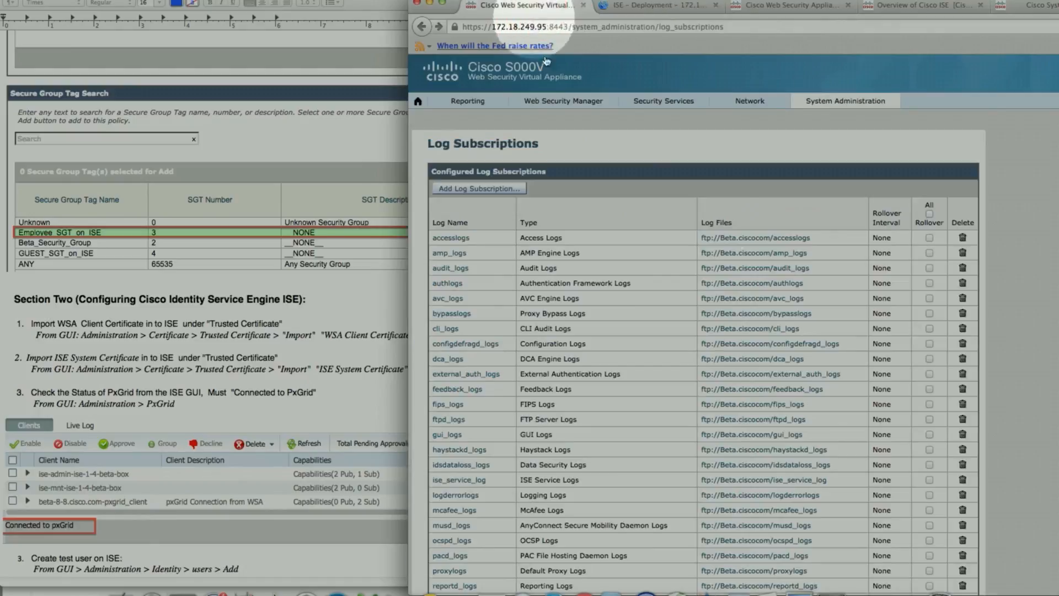
mouse_move(695, 99)
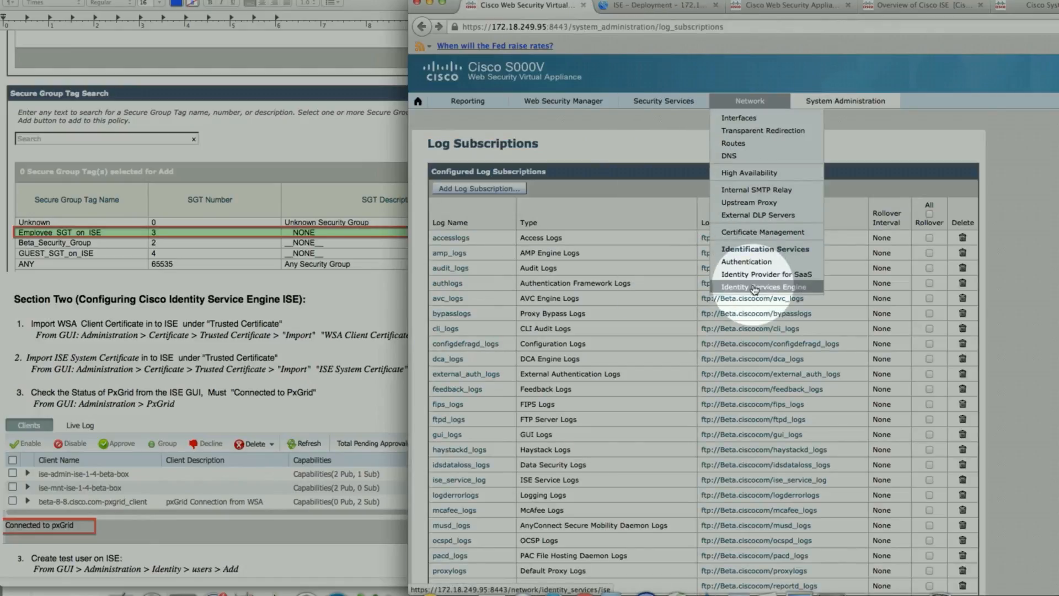
left_click(754, 285)
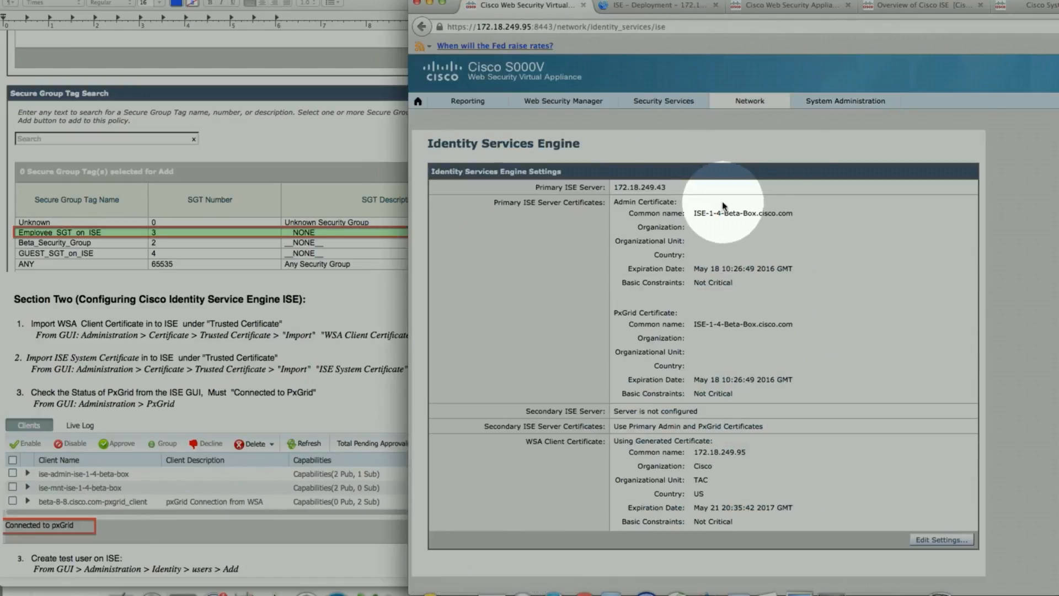
scroll(796, 312, "down", 2)
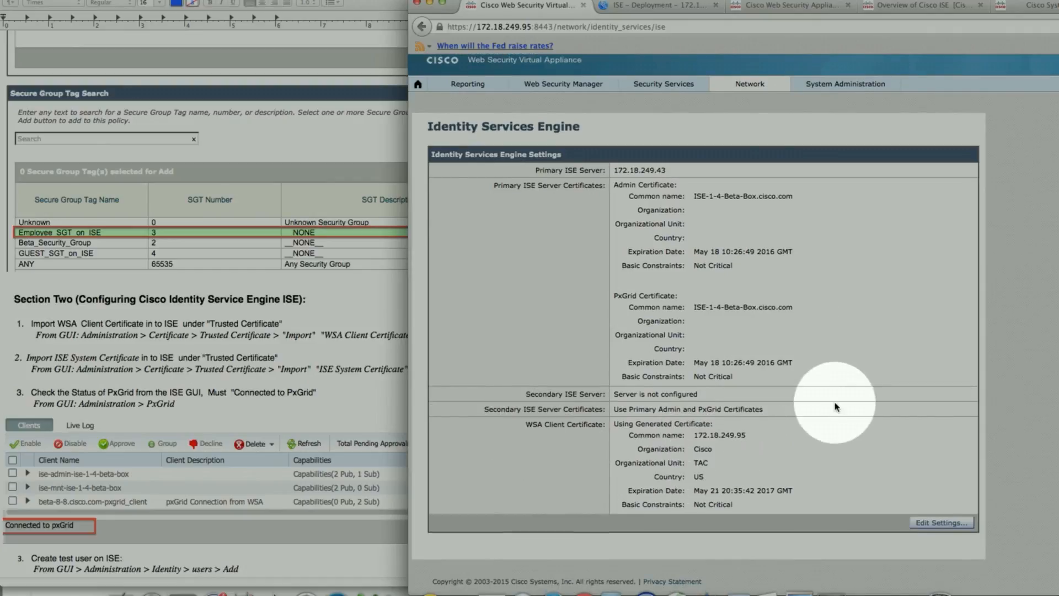
Open the Identity Services Engine settings for editing and locate the download options for the generated WSA client certificate.
left_click(444, 3)
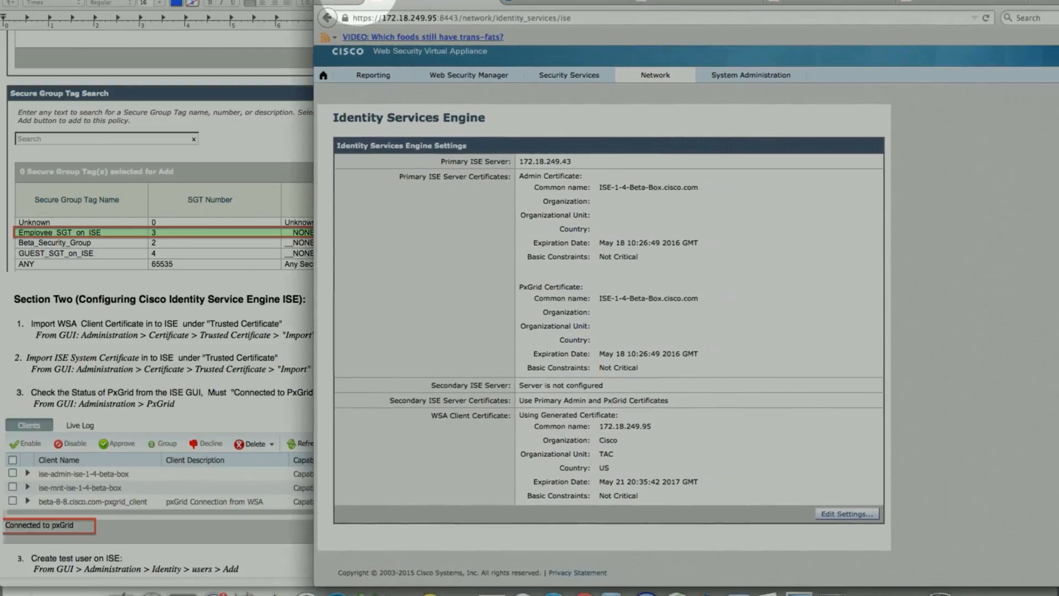
left_click(847, 513)
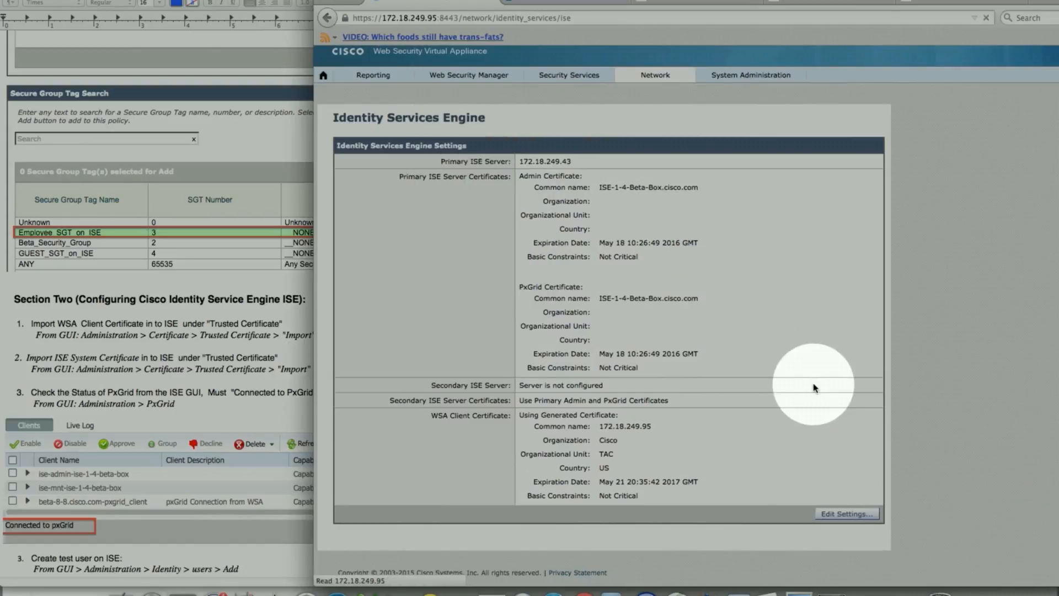
scroll(645, 370, "down", 5)
scroll(651, 369, "down", 10)
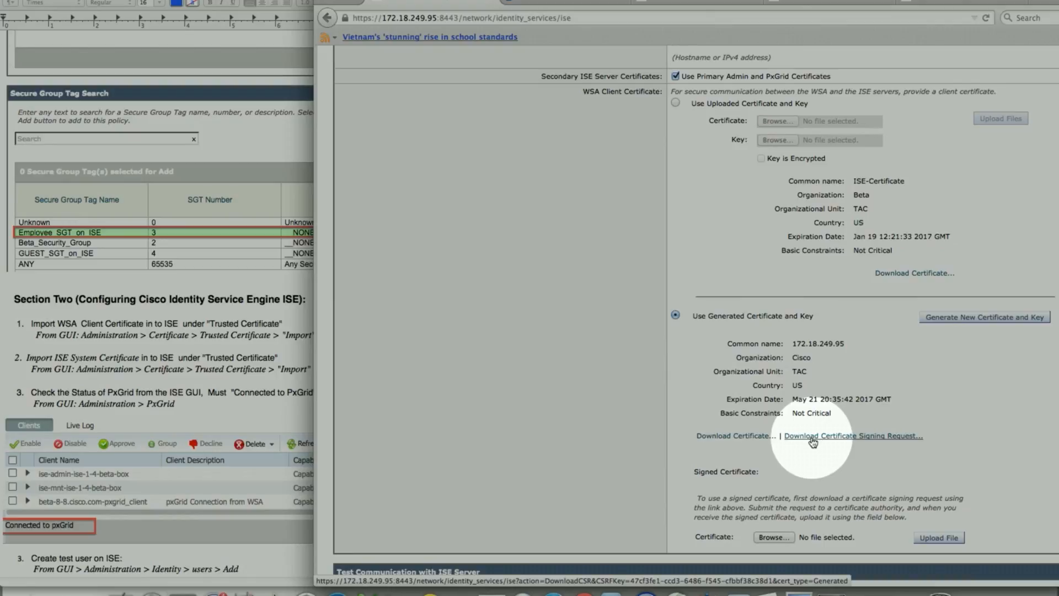
Open the Trusted Certificates list in ISE and compare it with the appliance's generated WSA client certificate.
left_click(583, 2)
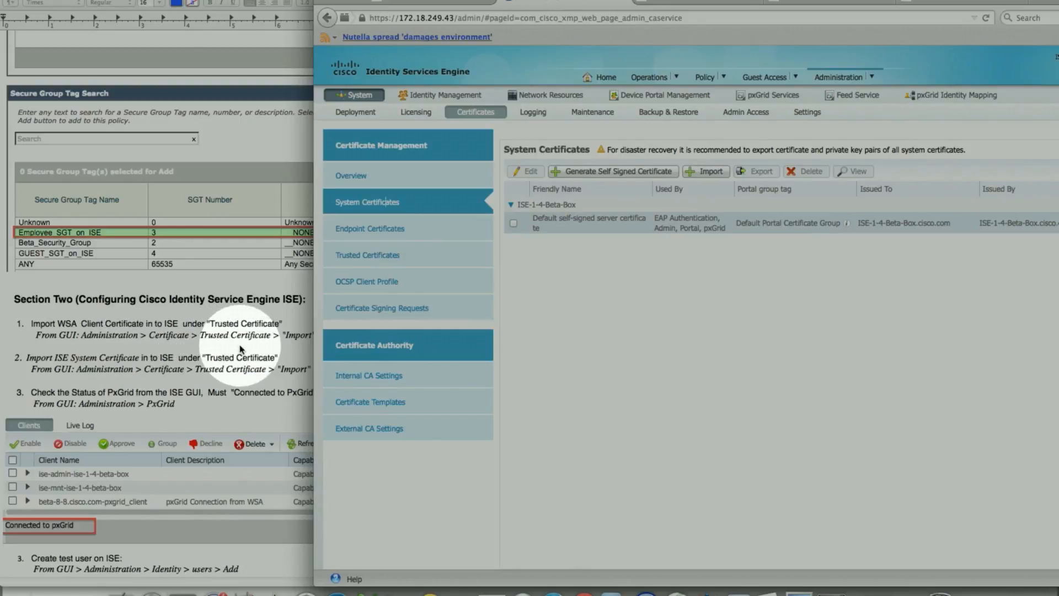
left_click(830, 82)
left_click(838, 132)
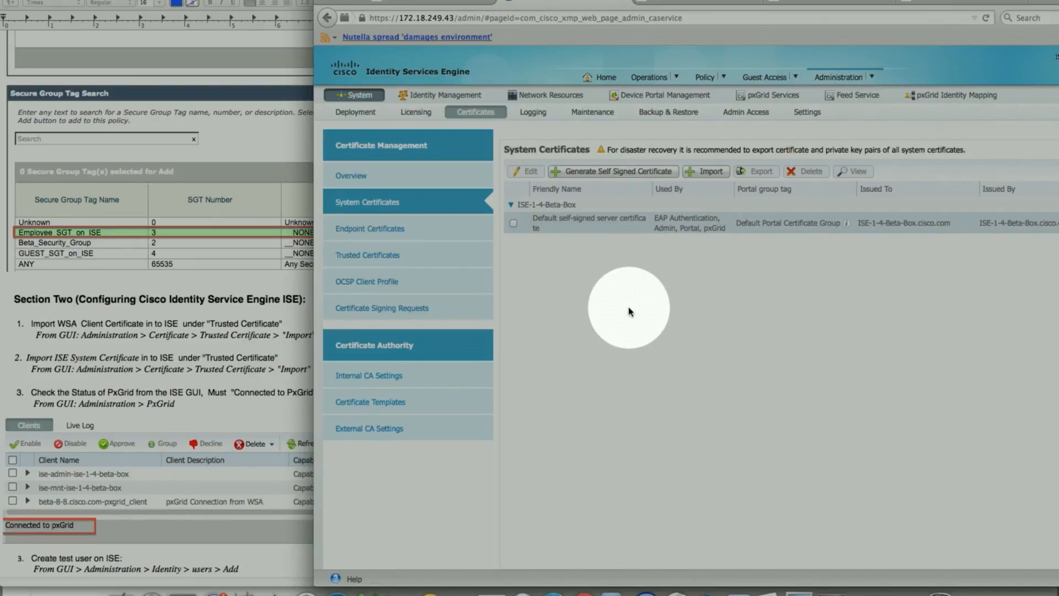
left_click(390, 254)
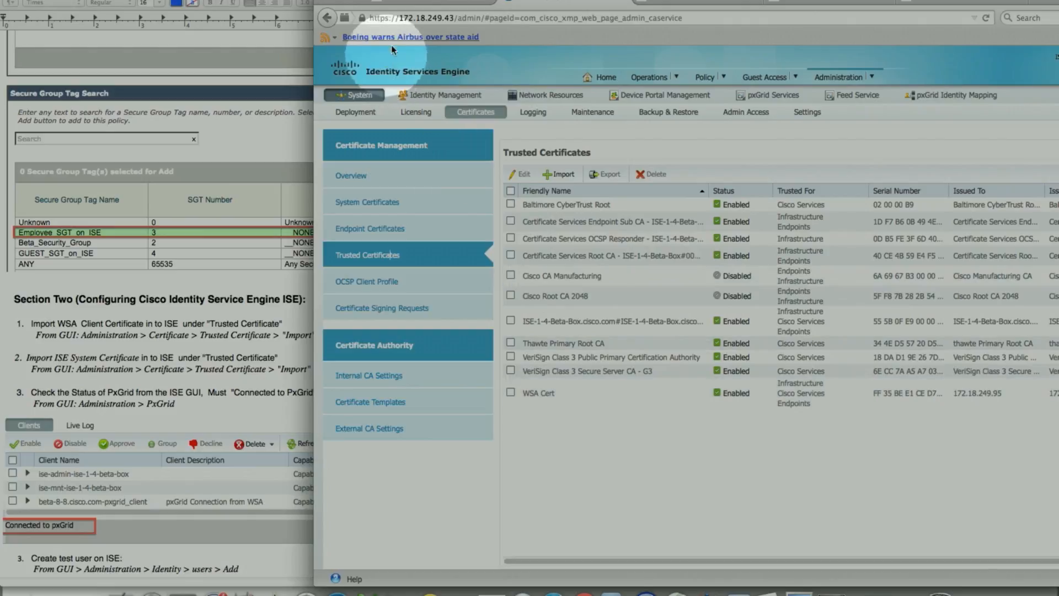
left_click(423, 2)
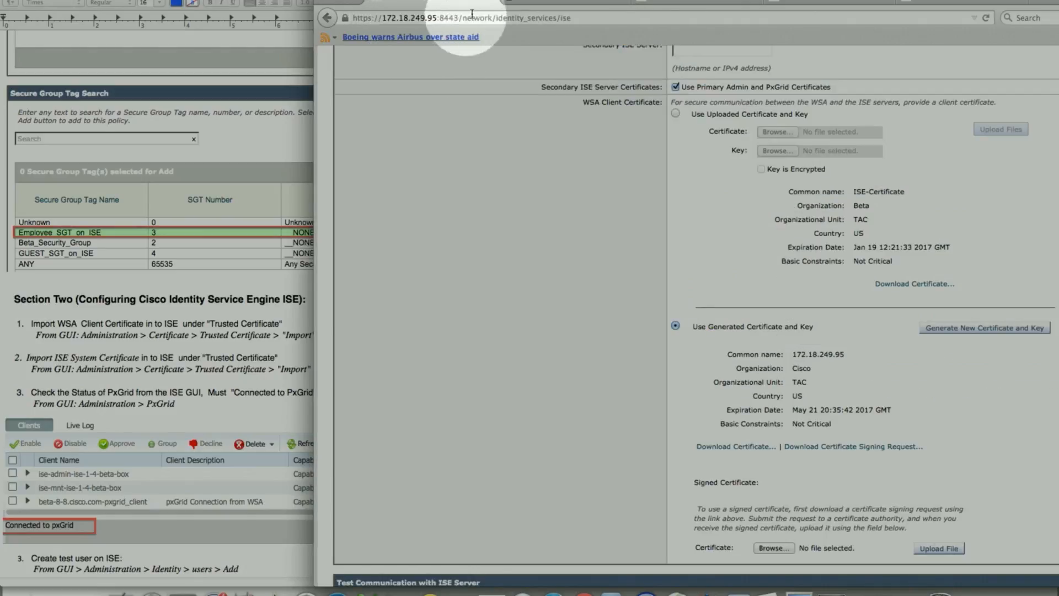
left_click(547, 4)
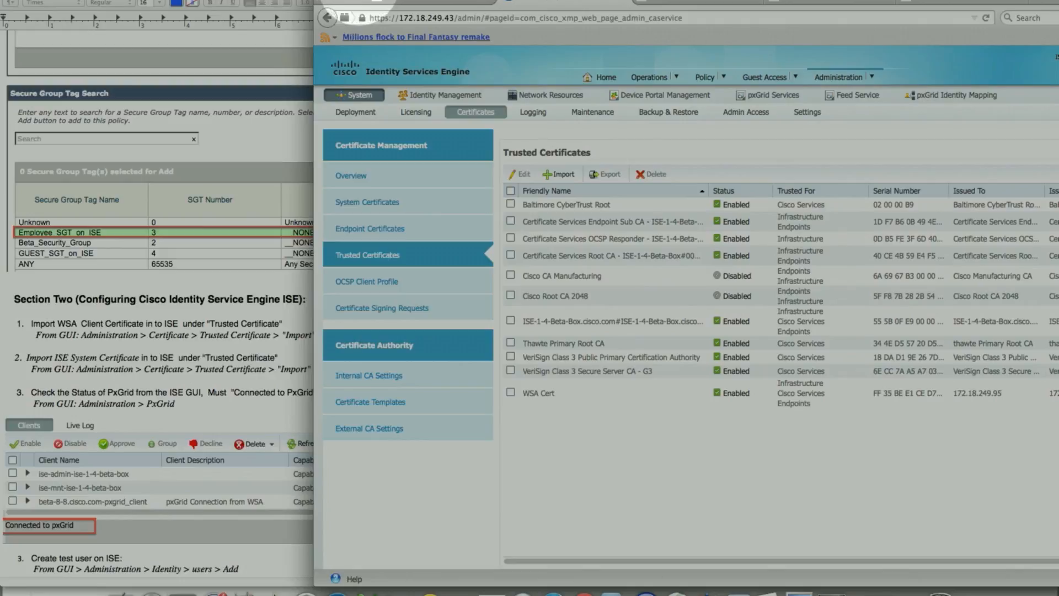
Locate the export option for the default self-signed server certificate in ISE System Certificates, and return to the Trusted Certificates list.
left_click_drag(356, 5, 431, 4)
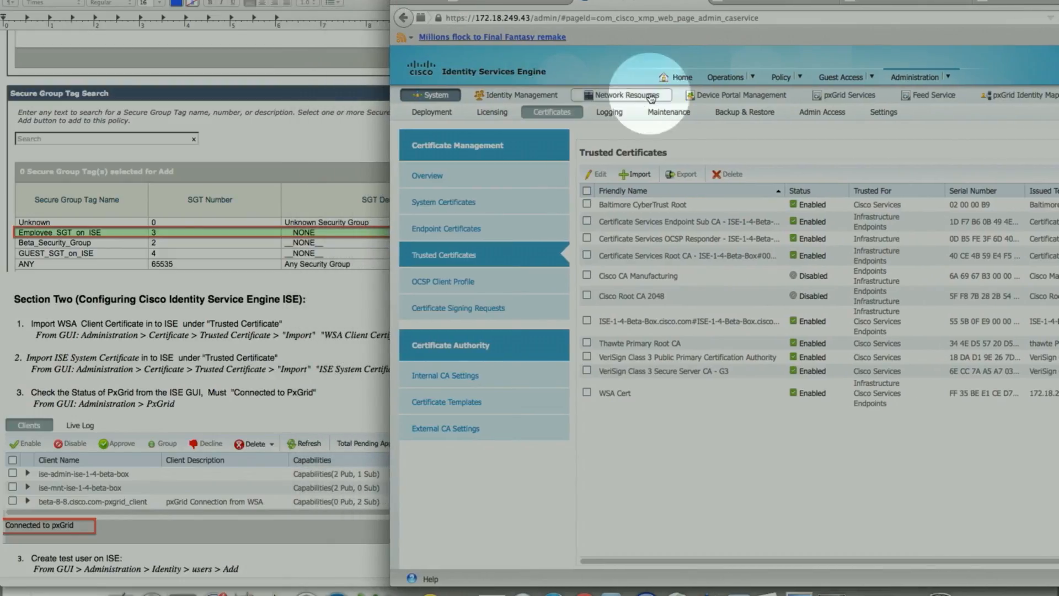
mouse_move(916, 80)
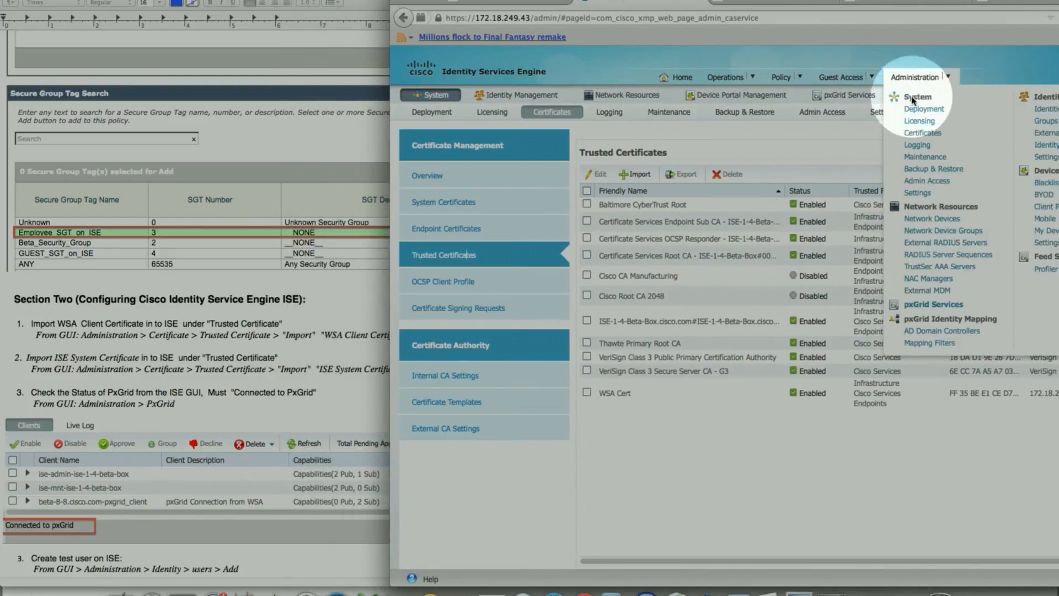
left_click(633, 448)
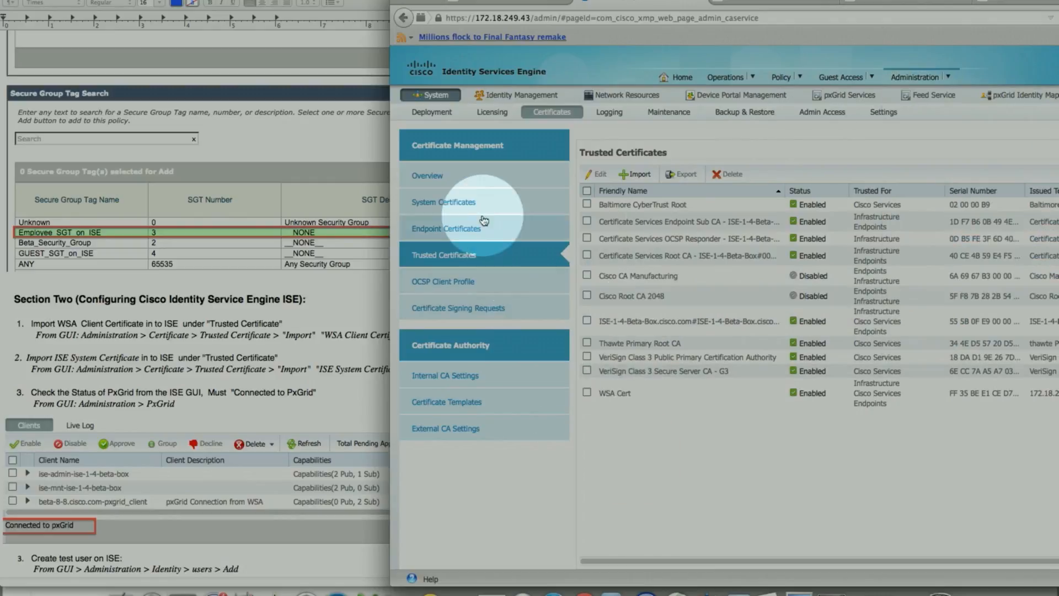
left_click(458, 202)
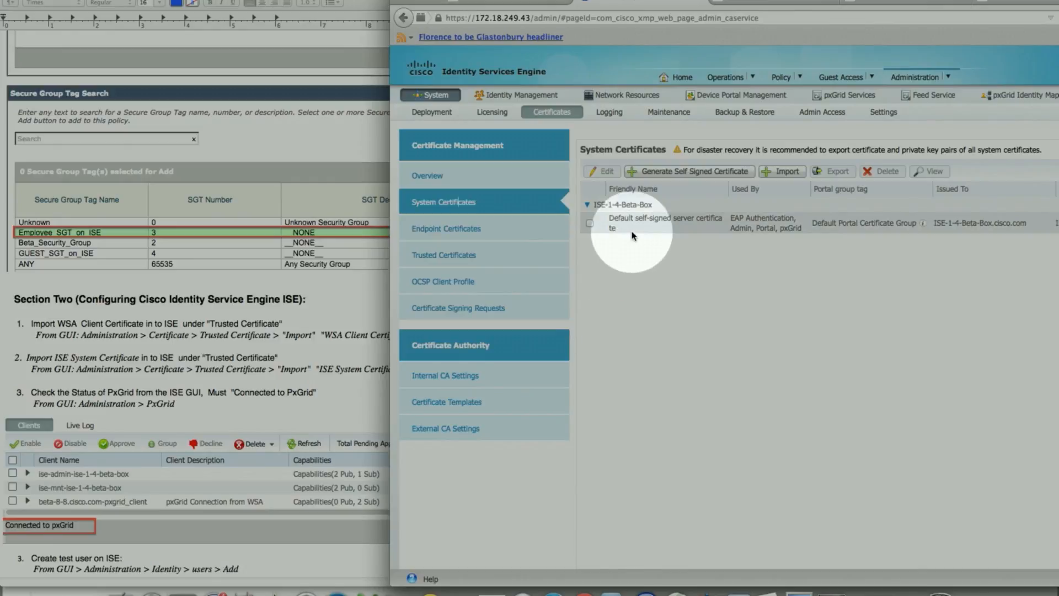
left_click(589, 223)
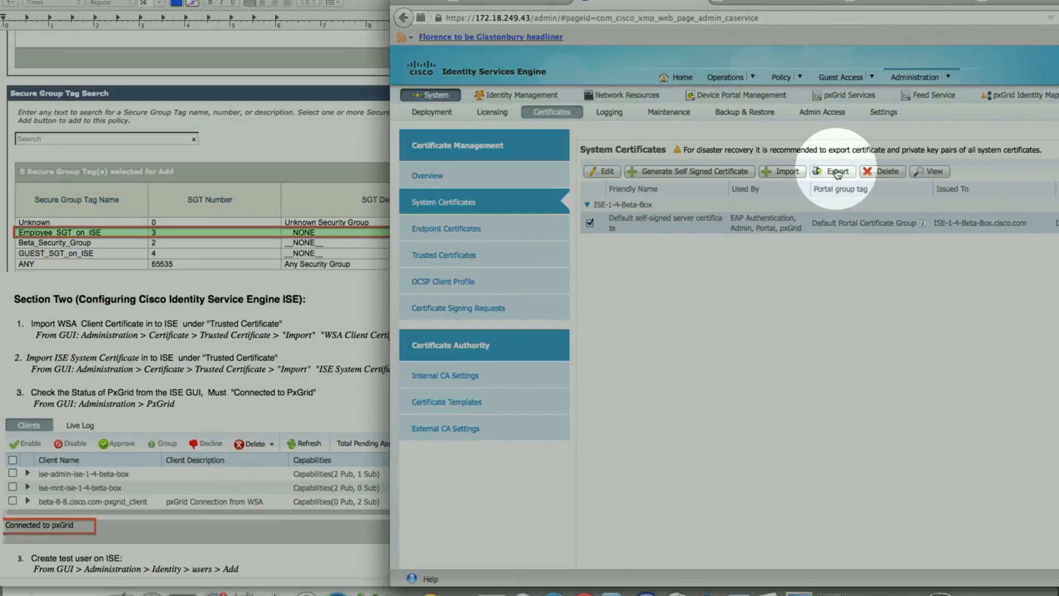
left_click(589, 223)
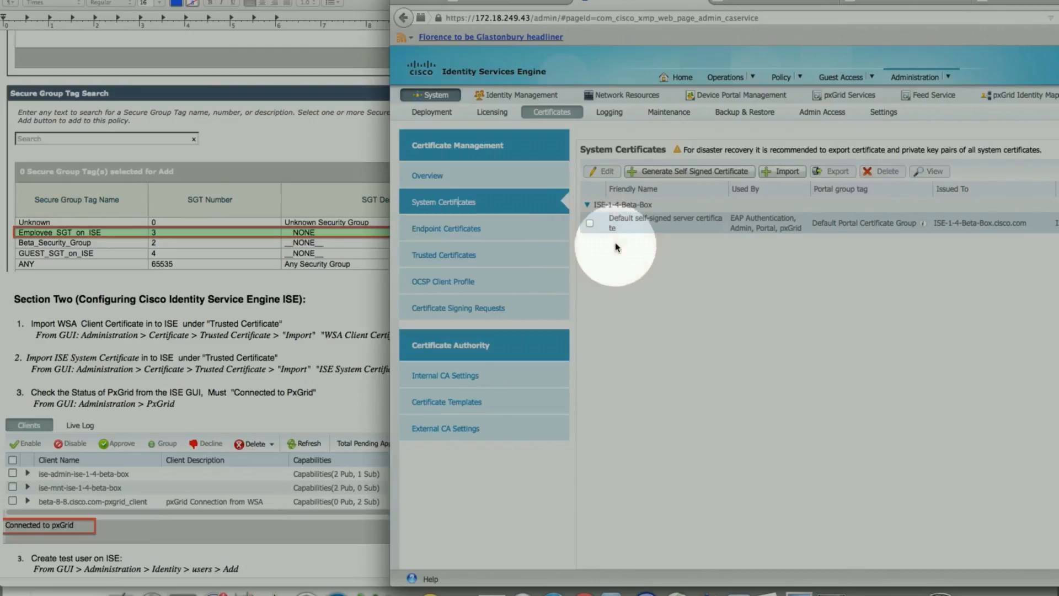
left_click(473, 257)
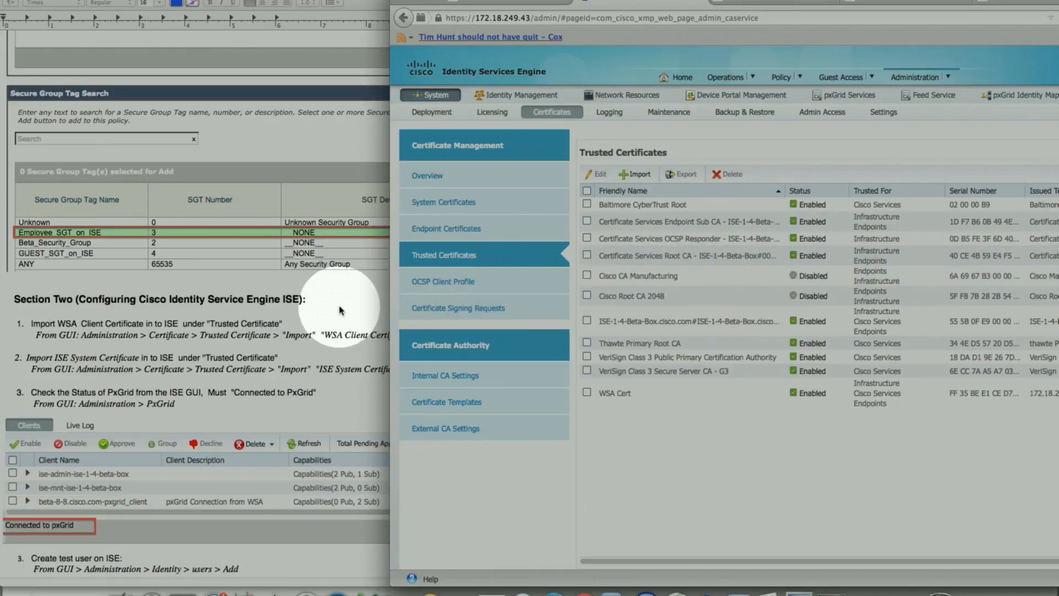
left_click_drag(438, 3, 467, 4)
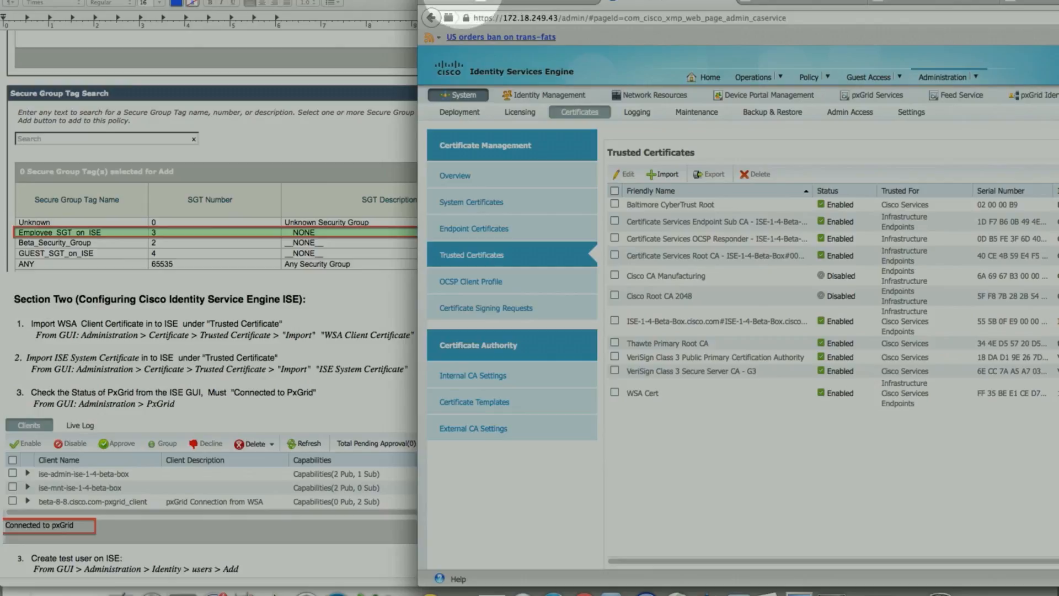
Open the pxGrid Services client list in ISE and check the clients' status and the pxGrid connection.
left_click_drag(479, 4, 381, 5)
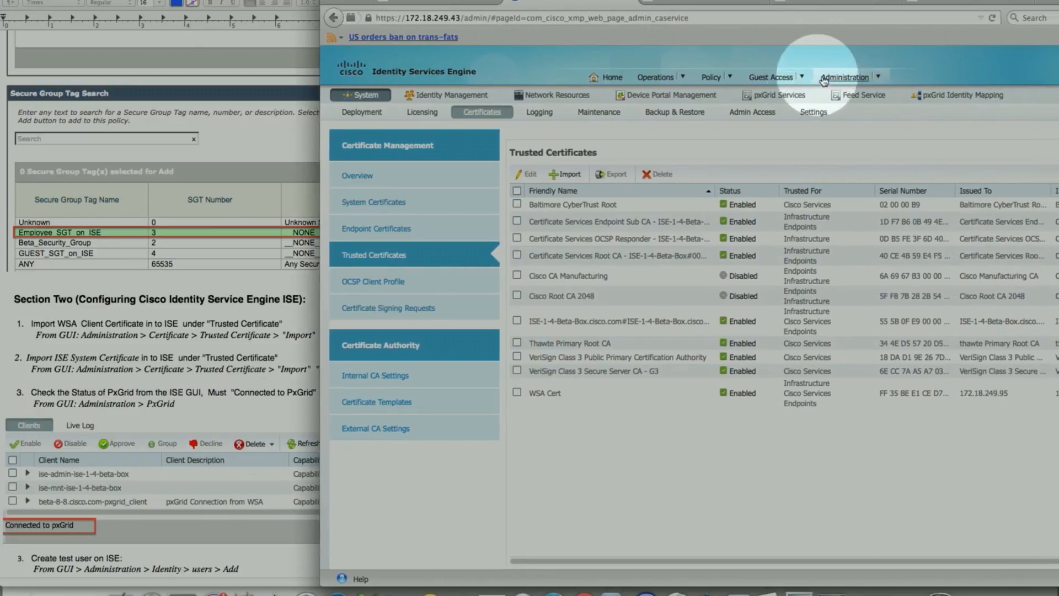
mouse_move(838, 83)
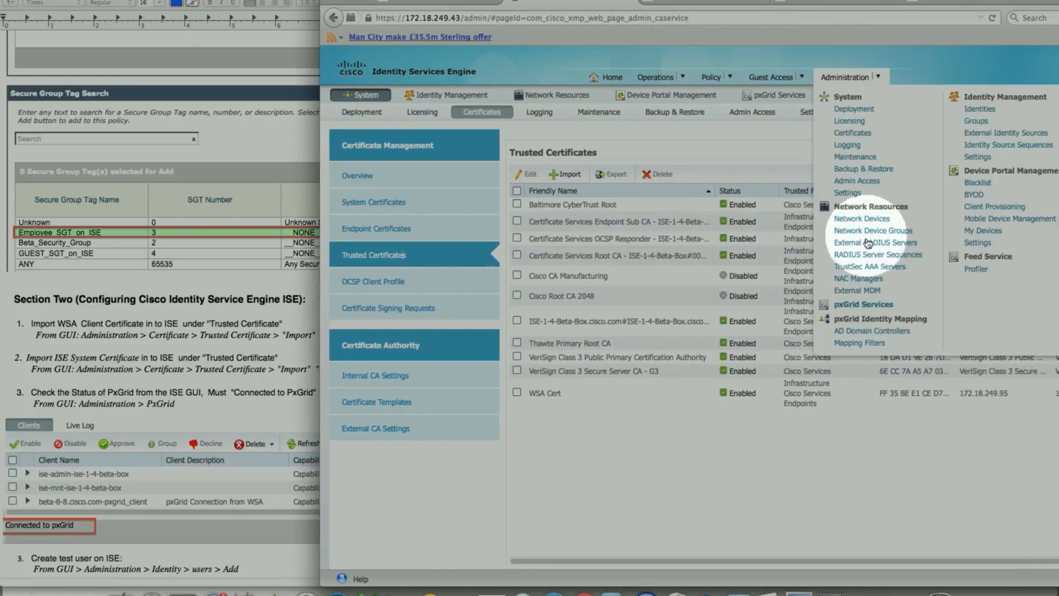
left_click(856, 305)
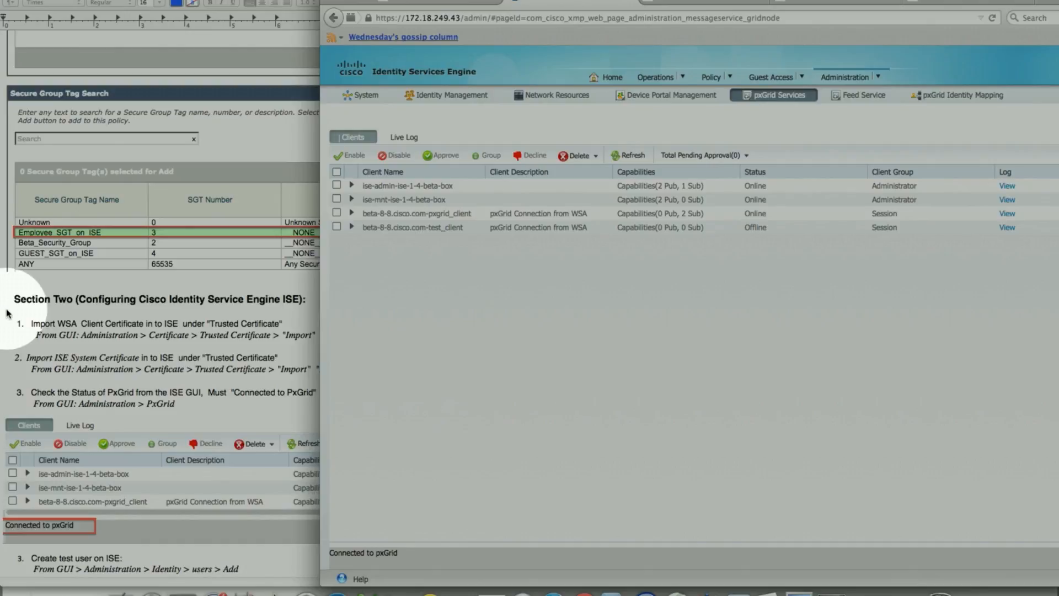
Switch to the notes and read the Section Two instructions on creating a test user and security groups on ISE.
scroll(8, 312, "down", 2)
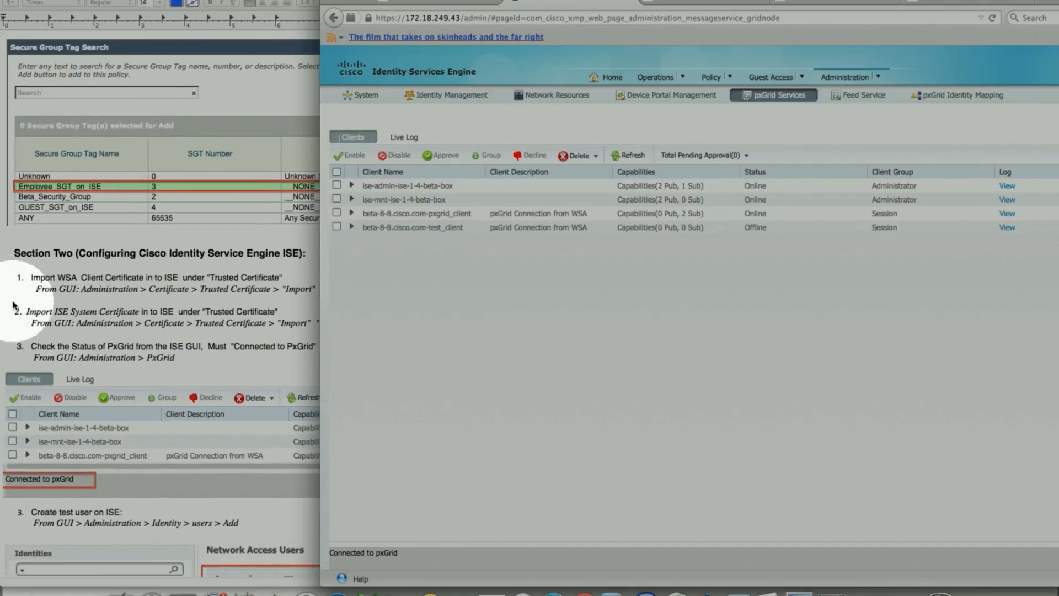
left_click(14, 305)
scroll(419, 303, "down", 1)
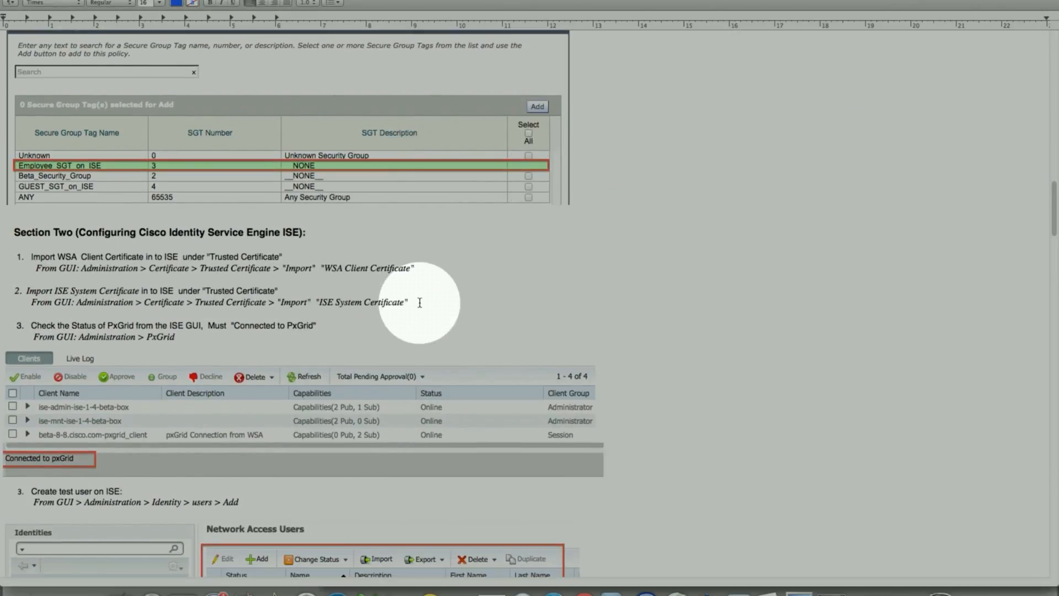
scroll(419, 302, "down", 2)
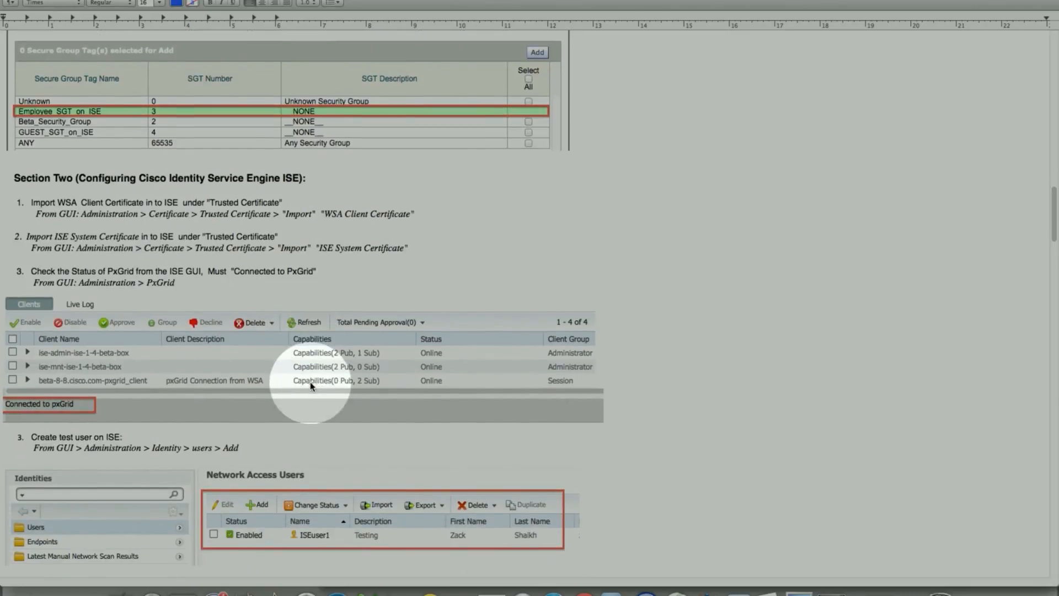
scroll(310, 382, "down", 3)
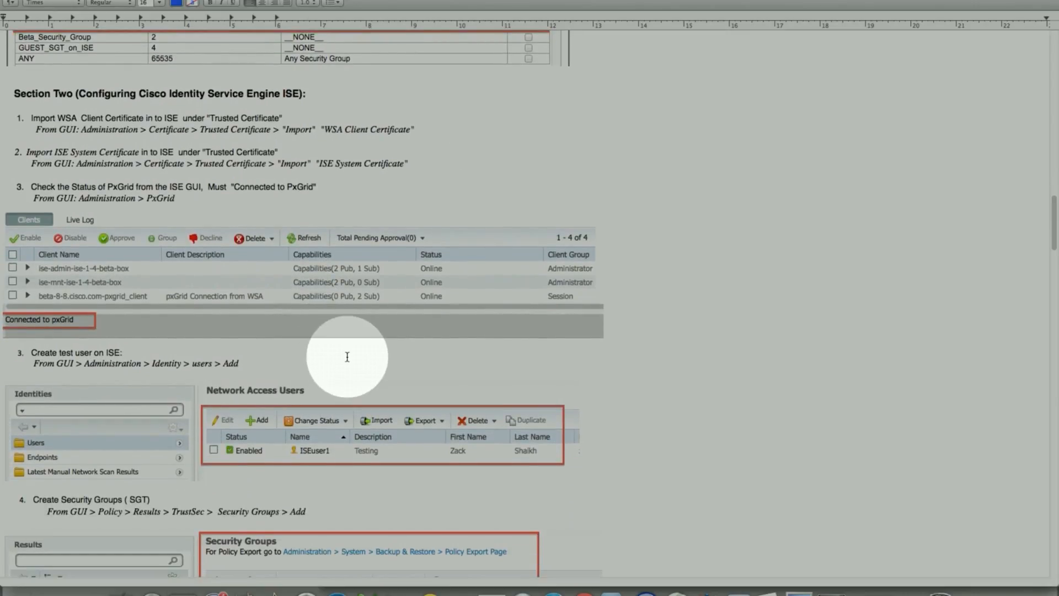
scroll(347, 357, "down", 2)
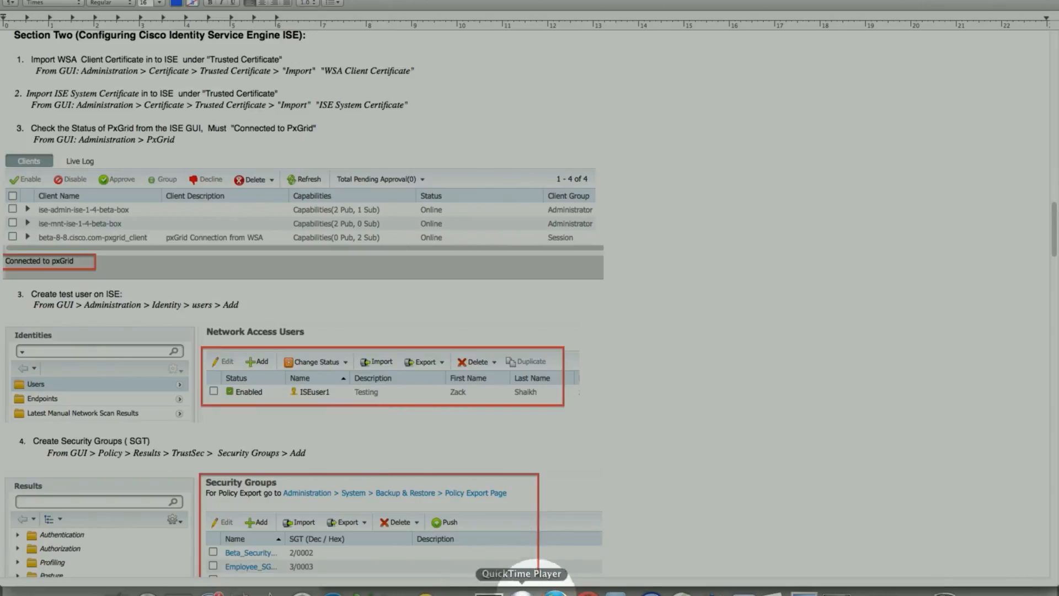
Switch back to the browser and open the Network Access Users list under ISE identities.
left_click(551, 590)
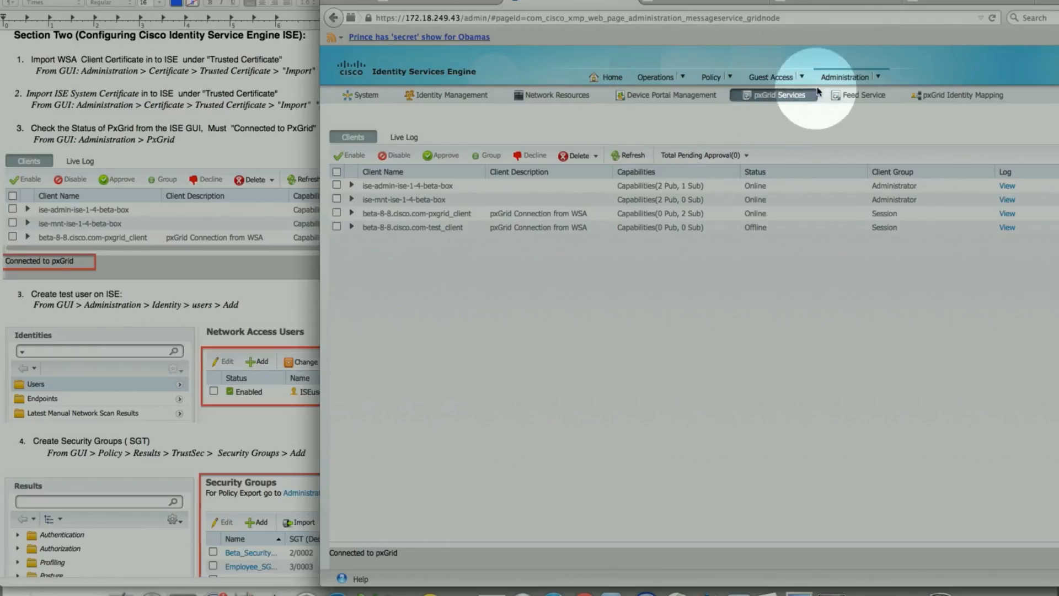
mouse_move(833, 83)
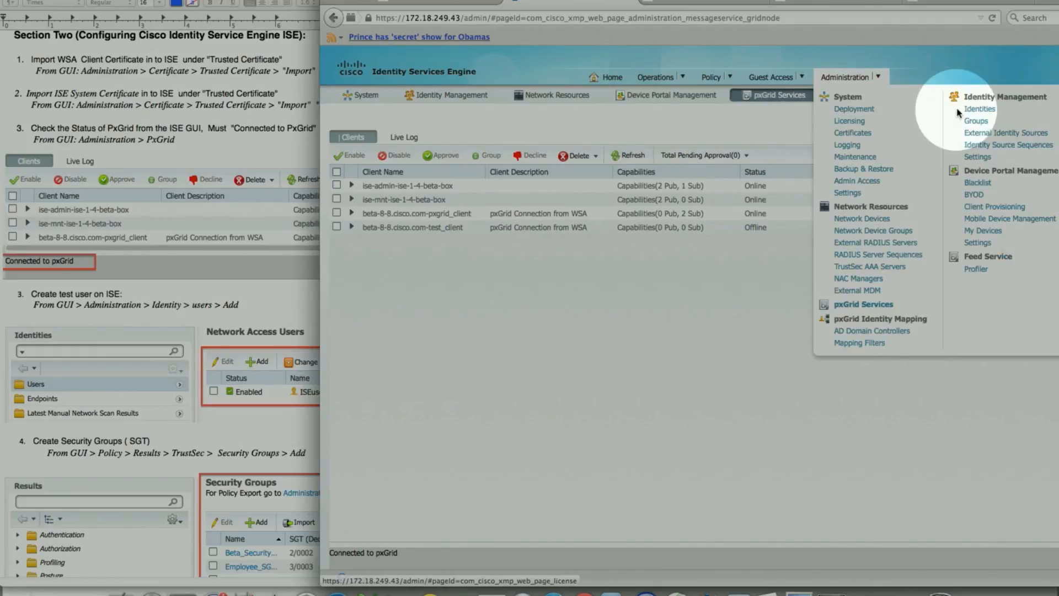
left_click(975, 110)
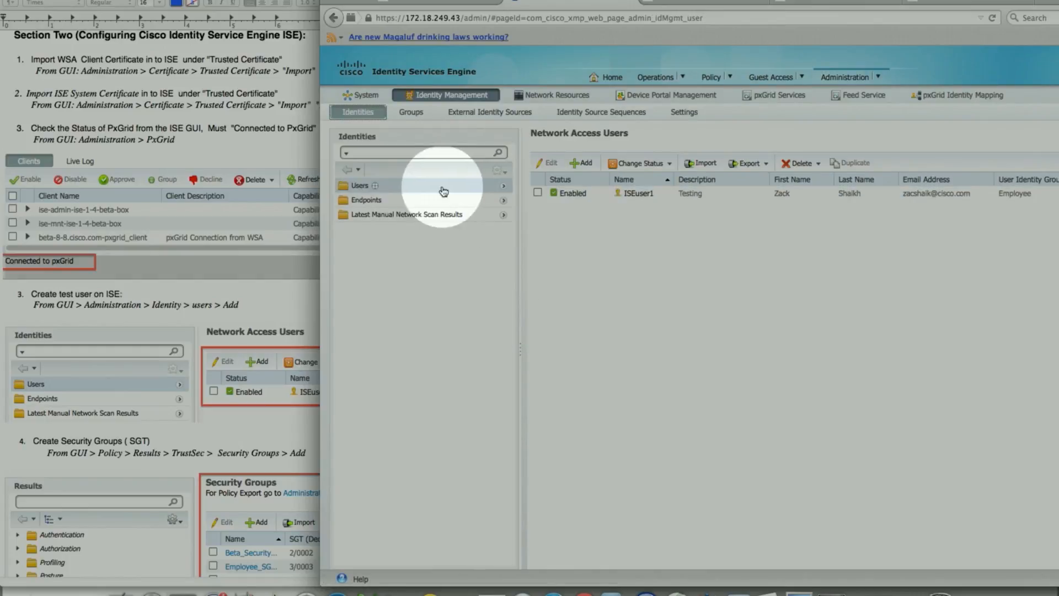
Open a new network access user form, review its fields and available user groups, and leave without saving.
left_click(581, 164)
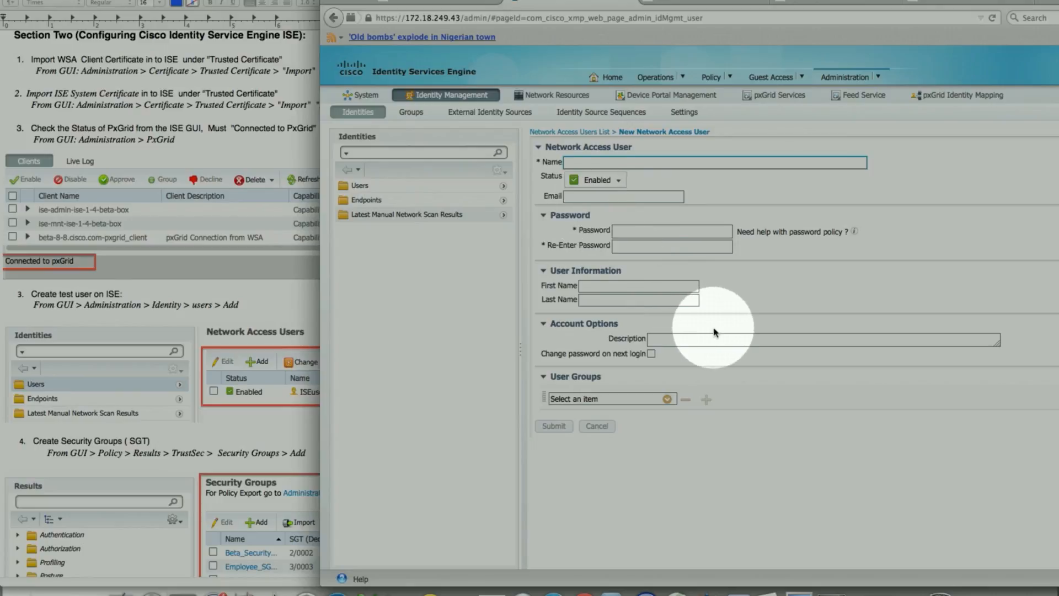
left_click(667, 400)
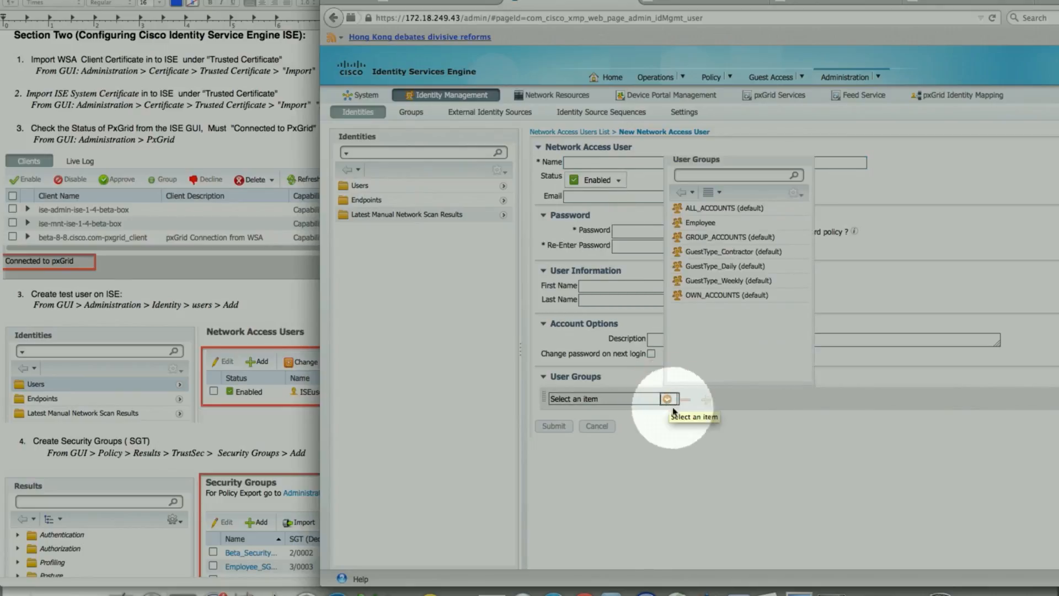
left_click(712, 458)
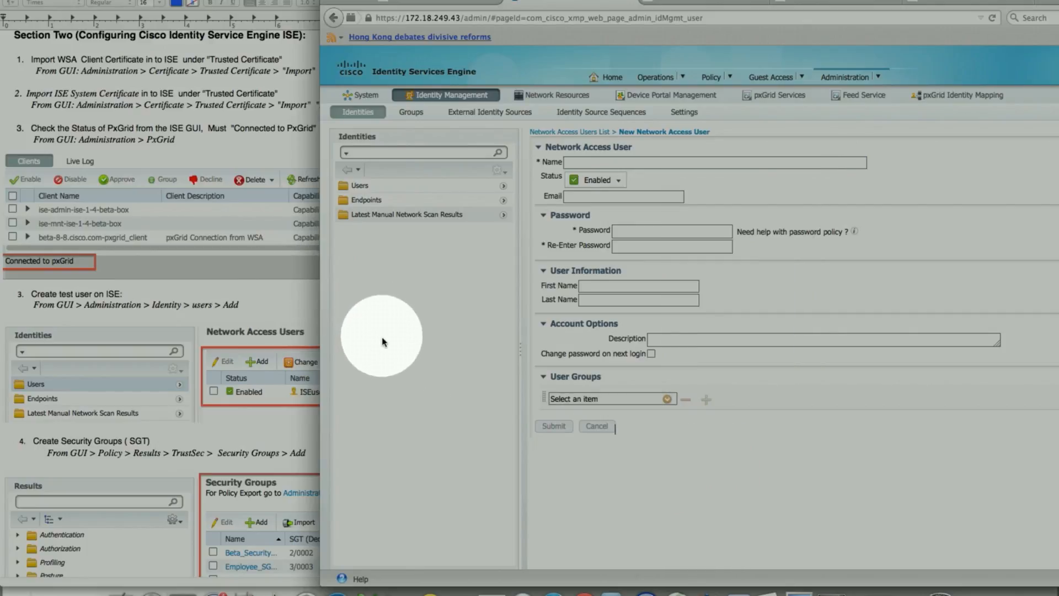
left_click(333, 18)
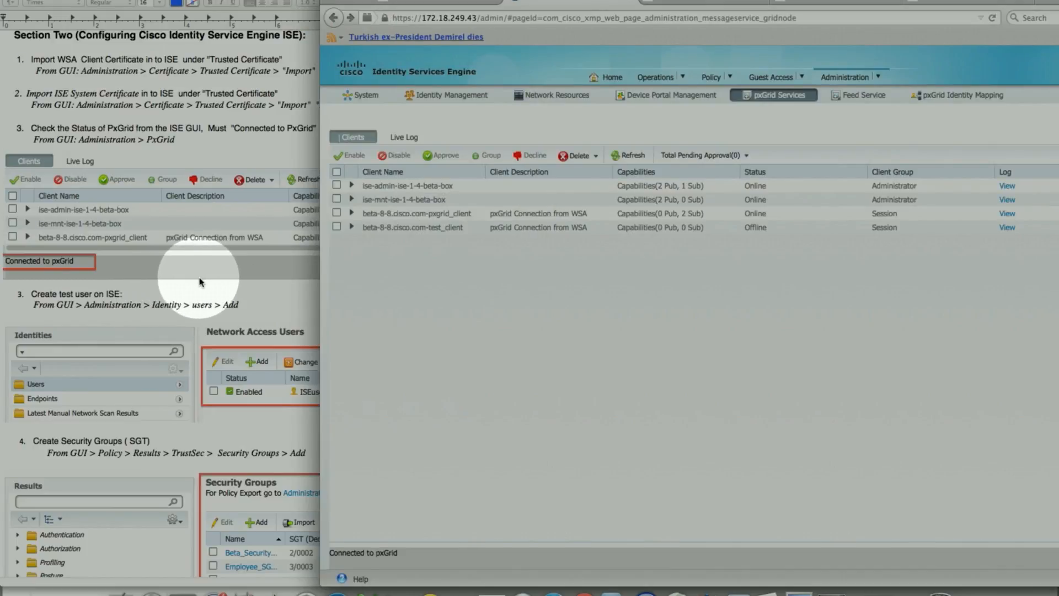
Check the notes' security group instructions, and open the TrustSec Security Groups list in ISE's policy element results to review it.
left_click(199, 281)
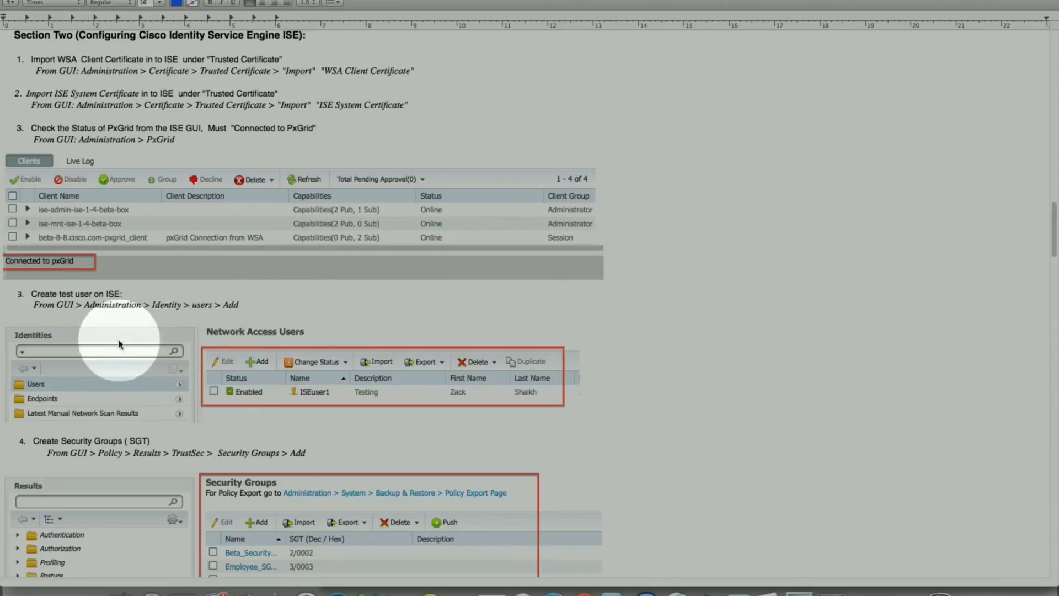
scroll(153, 329, "down", 3)
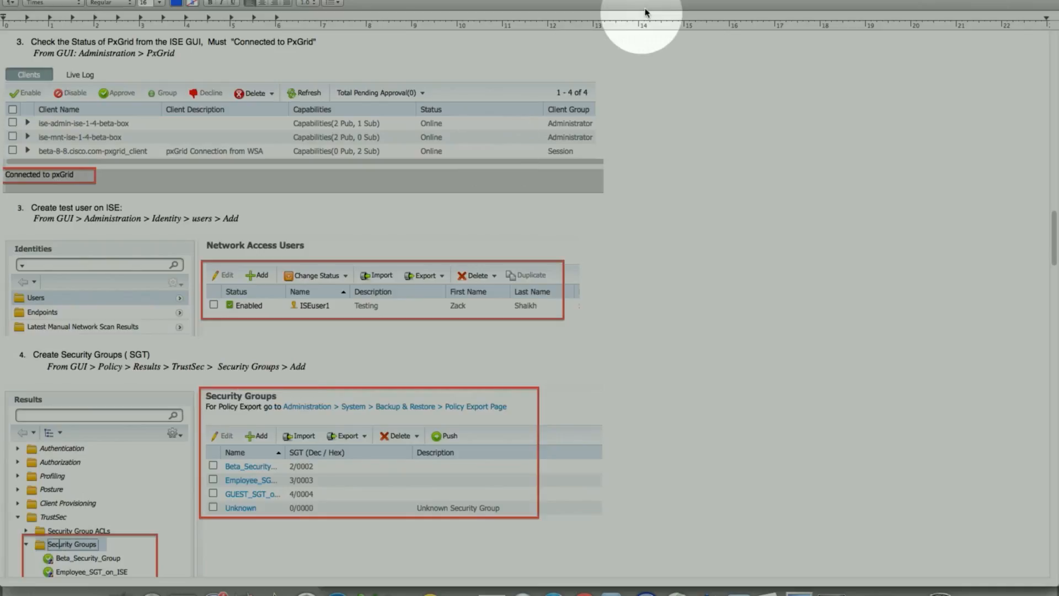
left_click(568, 593)
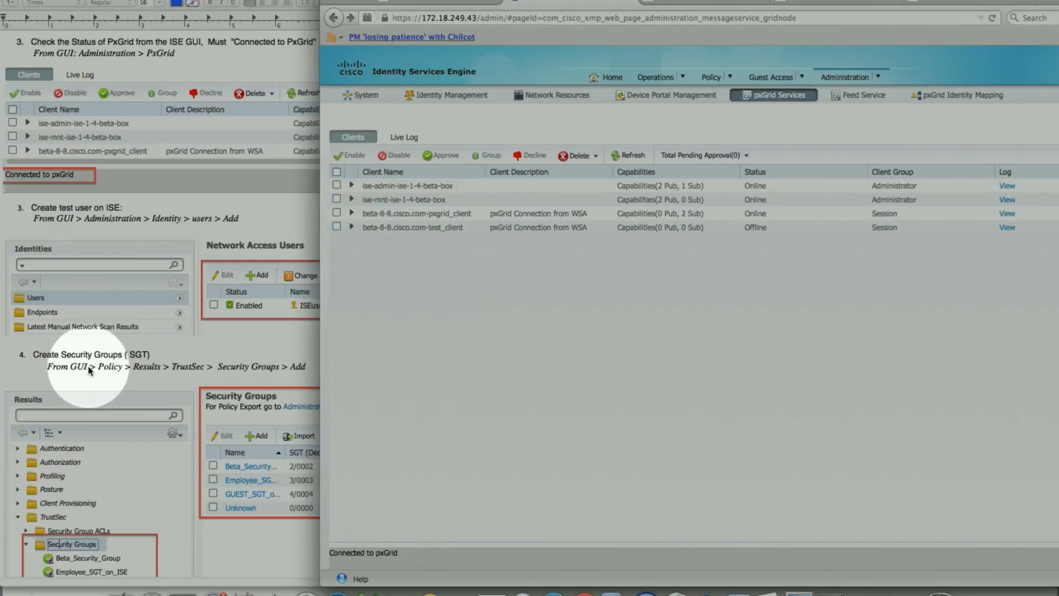
mouse_move(855, 80)
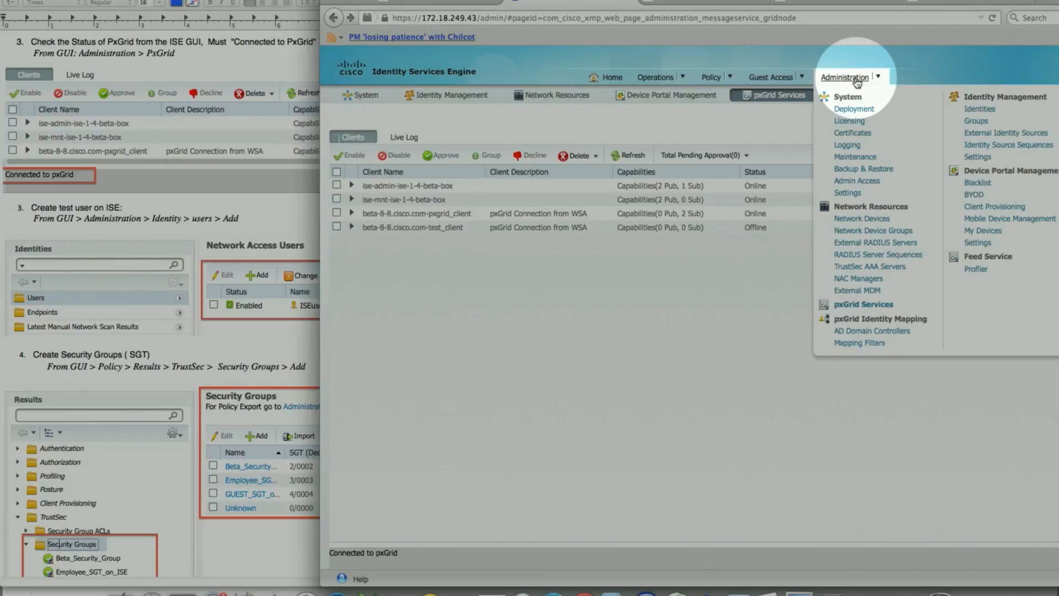
left_click(703, 269)
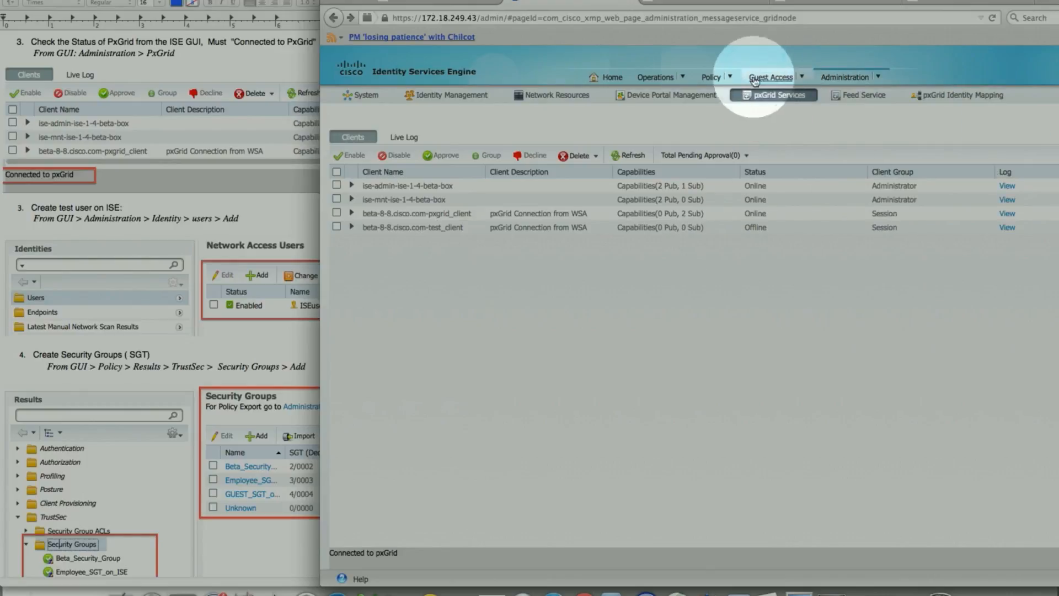
mouse_move(735, 80)
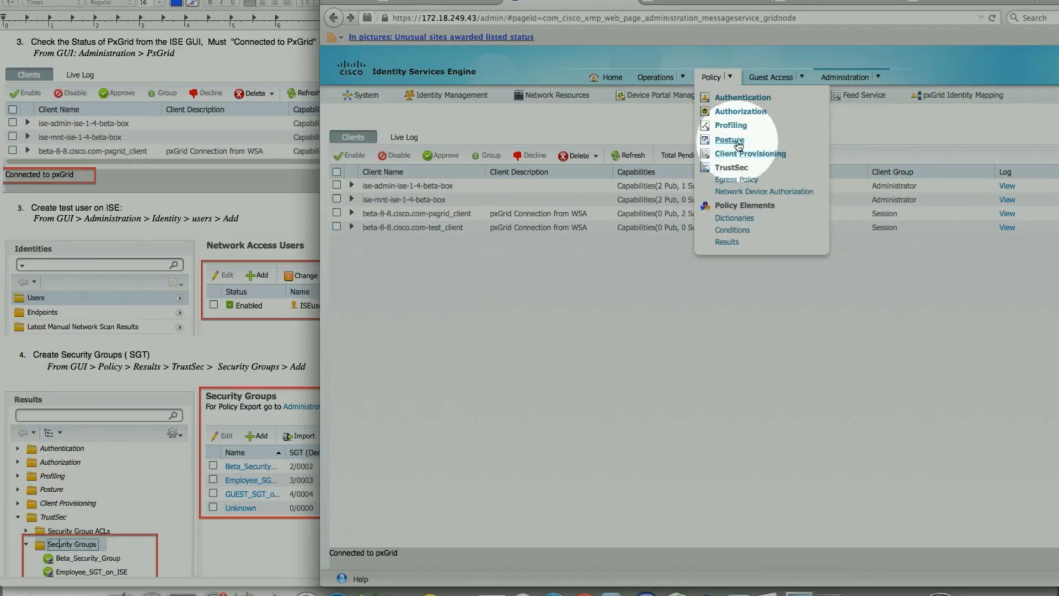
left_click(727, 242)
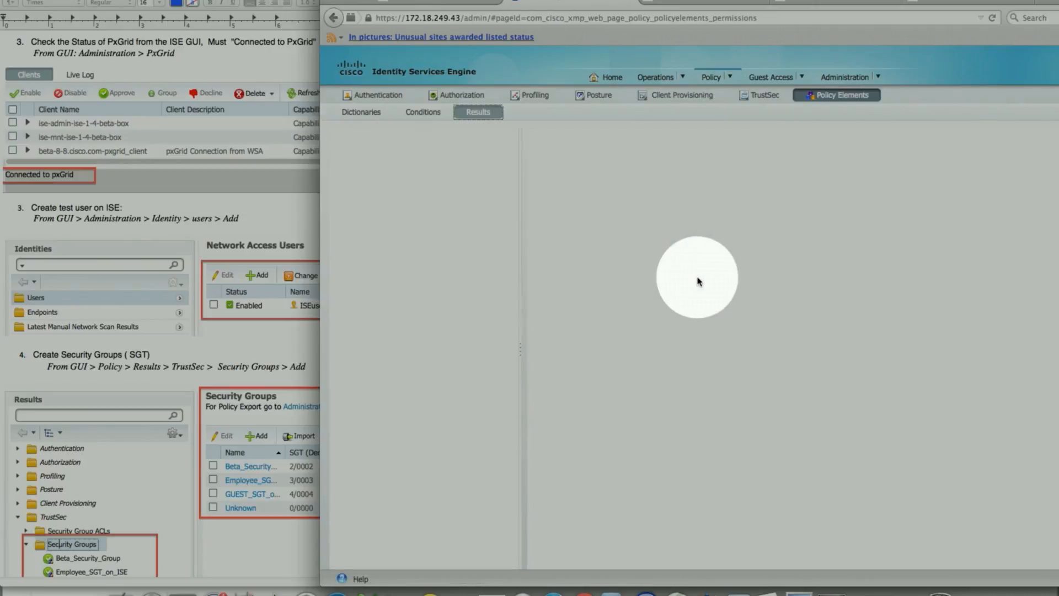
left_click(352, 257)
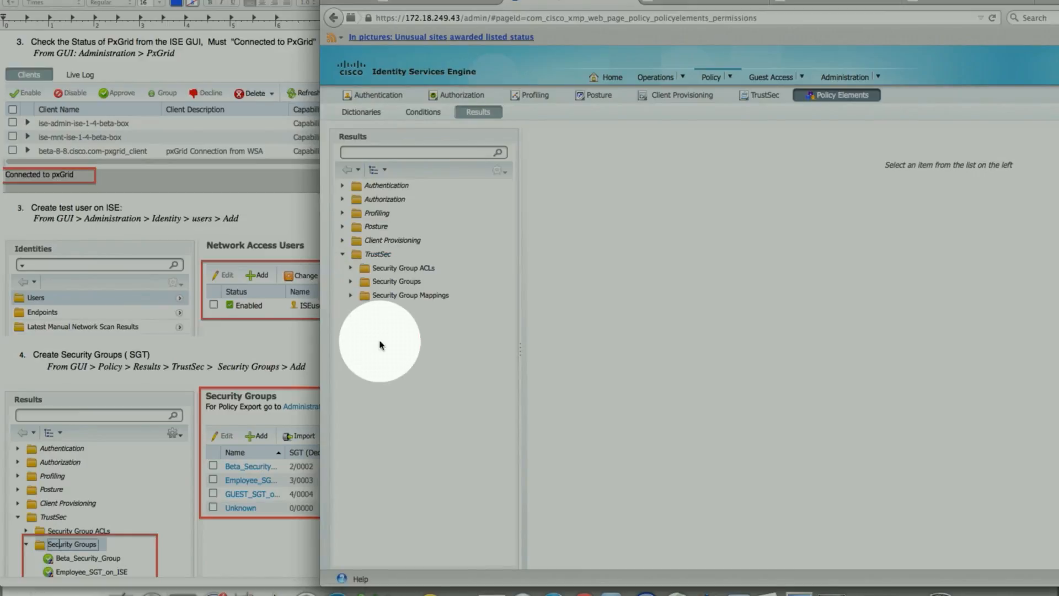
left_click(351, 281)
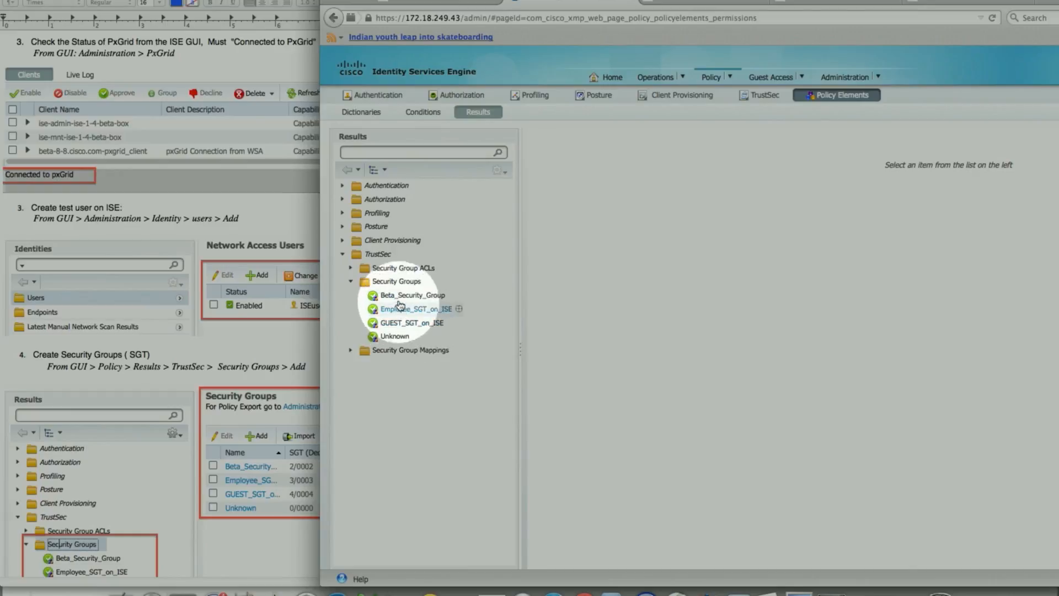
left_click(392, 281)
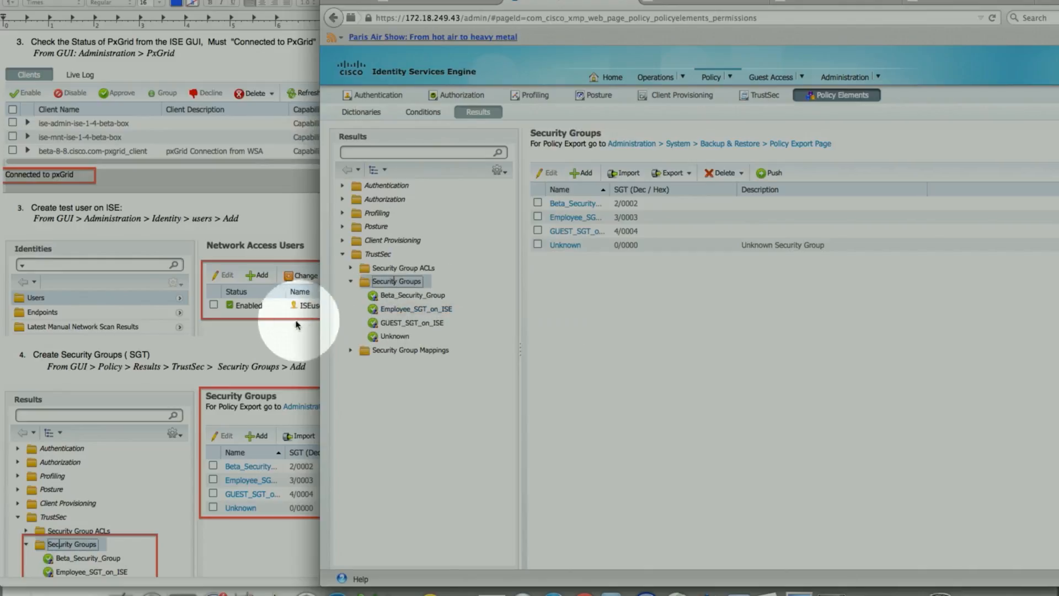
Return to the notes and advance to the instructions for adding a Radius server on ISE.
left_click(284, 338)
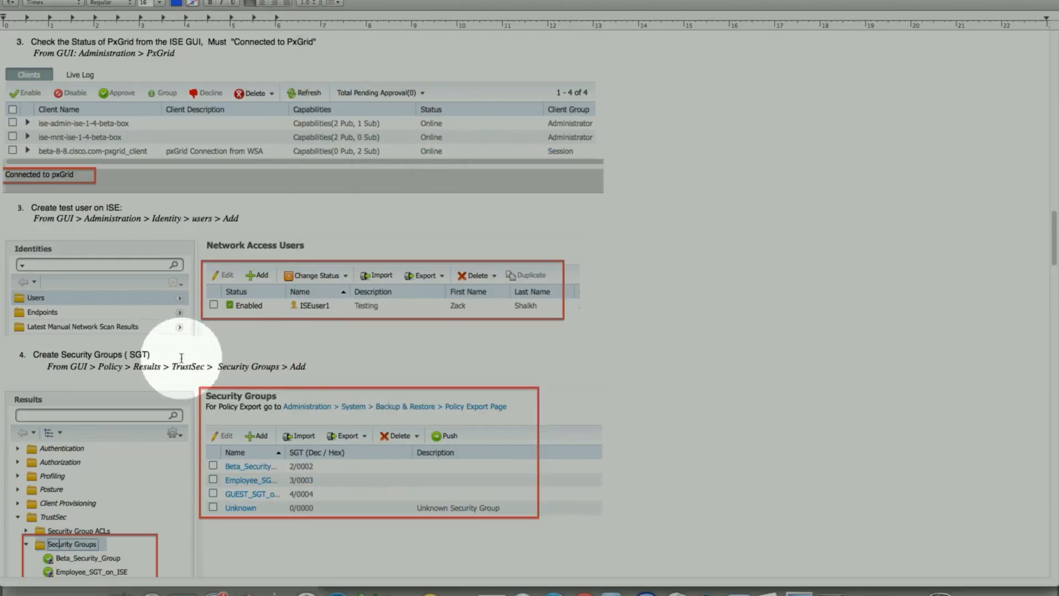
scroll(285, 353, "down", 5)
scroll(286, 368, "down", 1)
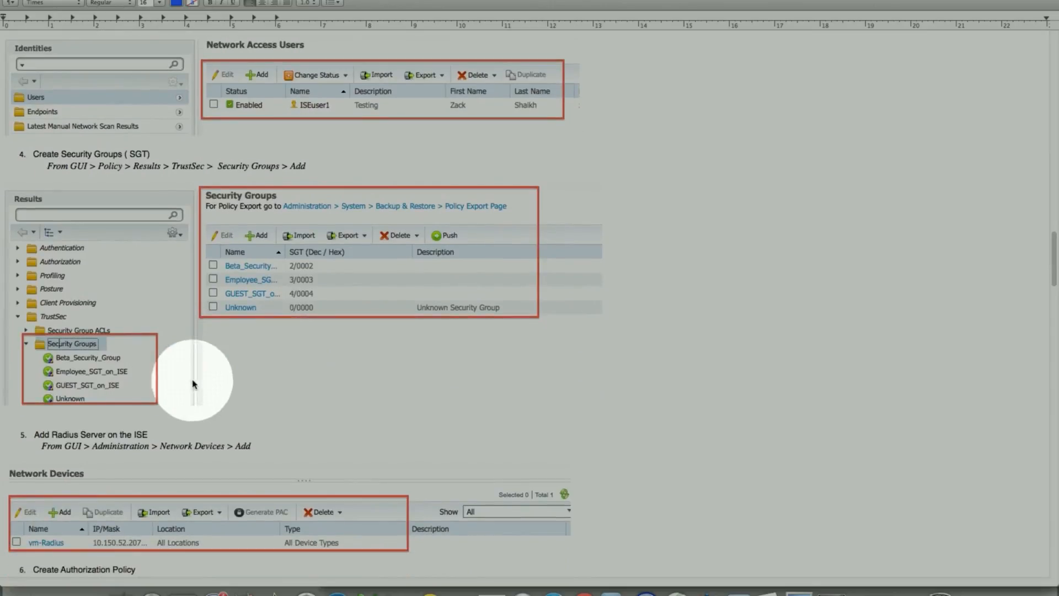
Open the Network Devices list in ISE's network resources, review the new network device form, and leave it without saving.
scroll(297, 401, "down", 3)
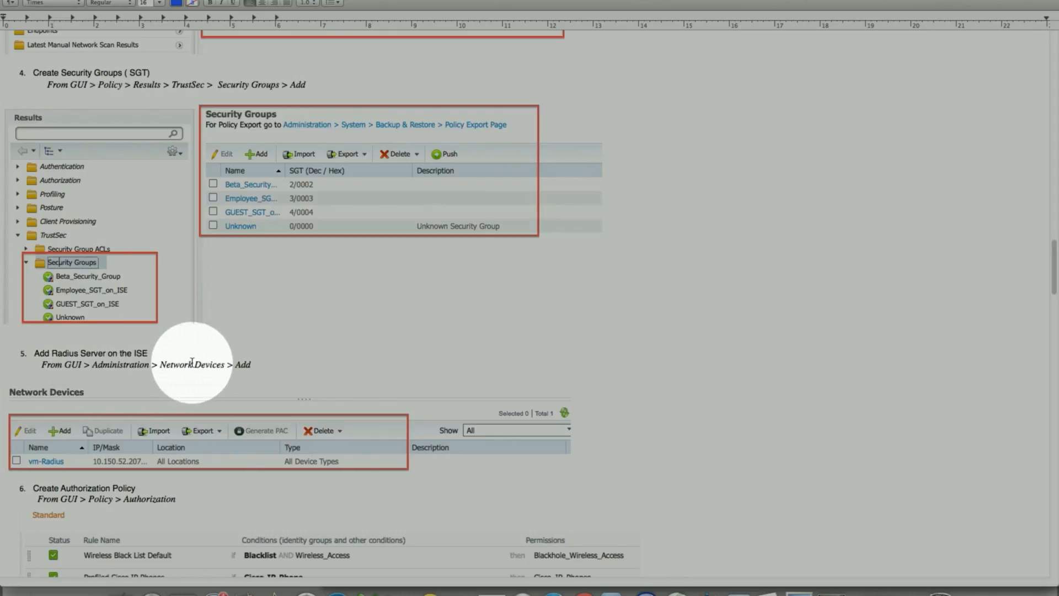
left_click_drag(732, 1, 723, 2)
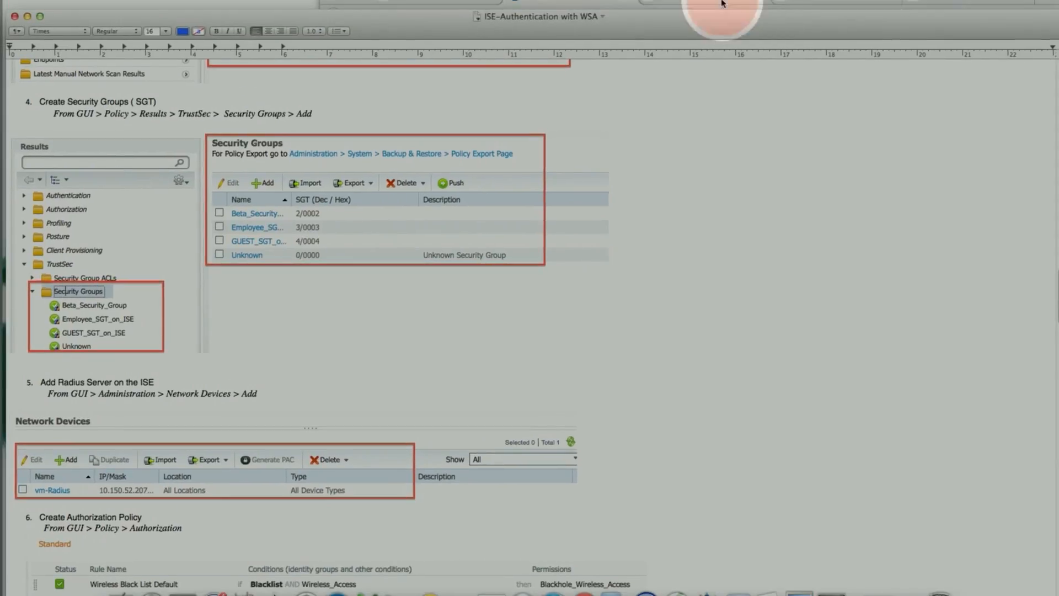
left_click(372, 0)
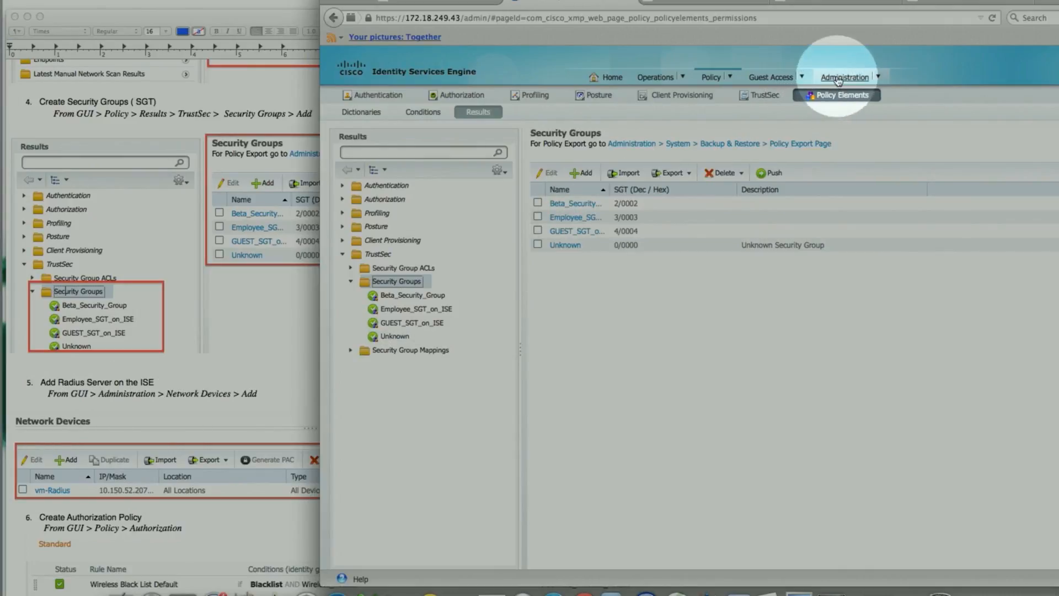
mouse_move(839, 79)
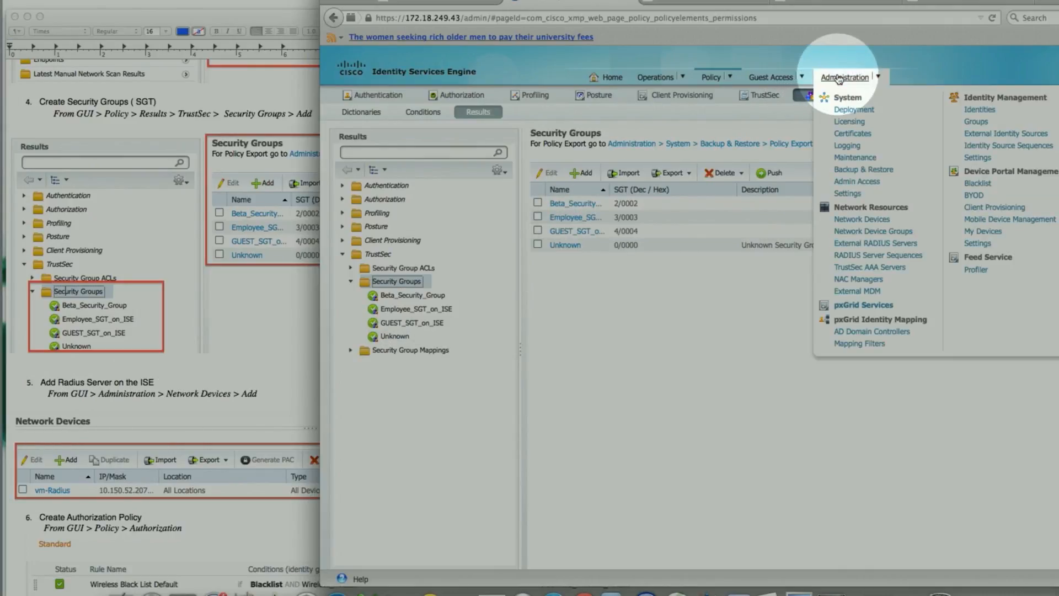
left_click(852, 219)
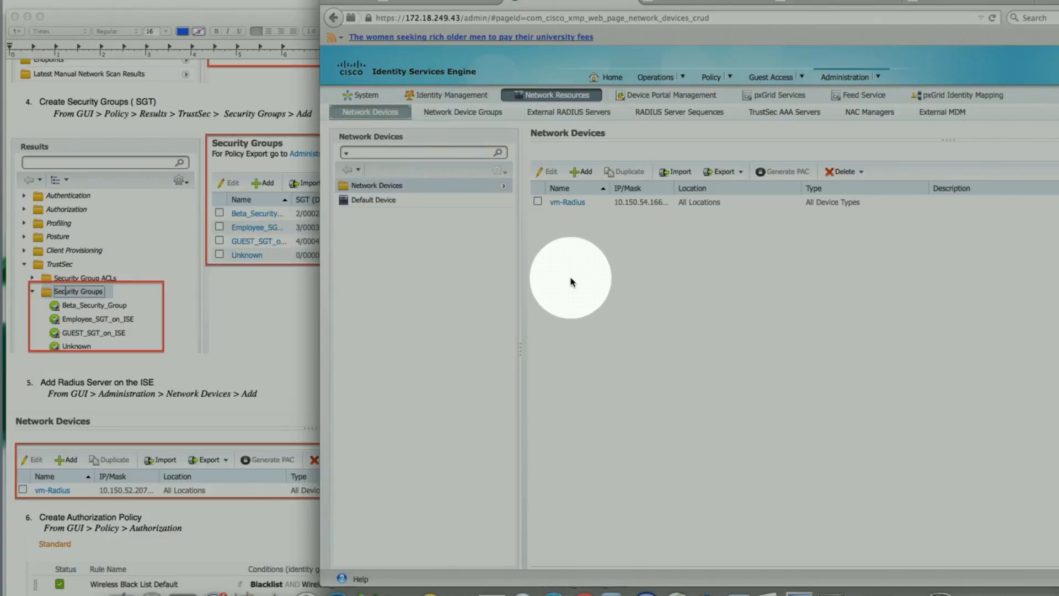
left_click(582, 172)
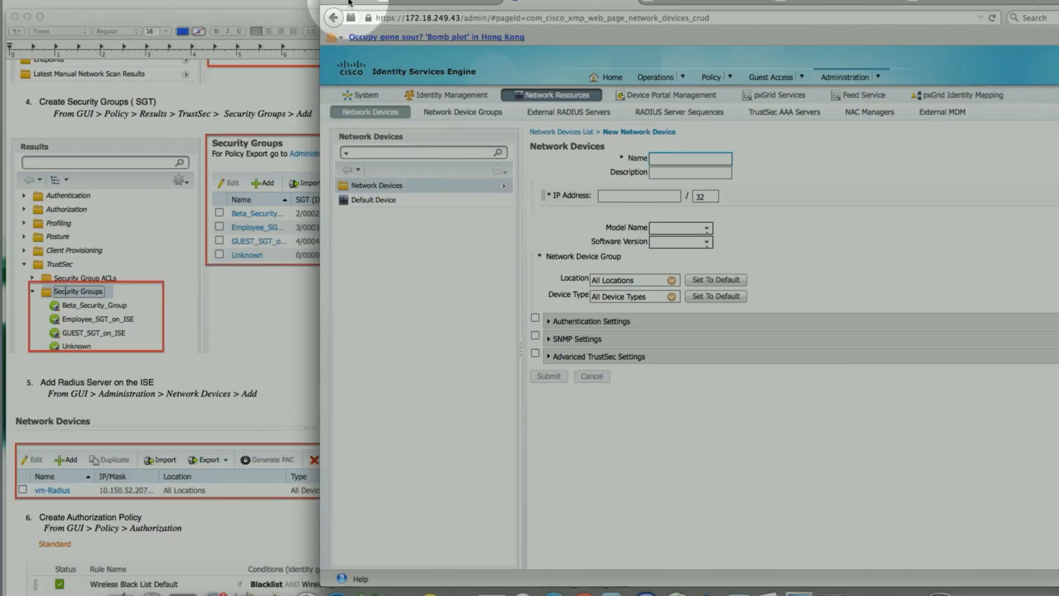
left_click(334, 17)
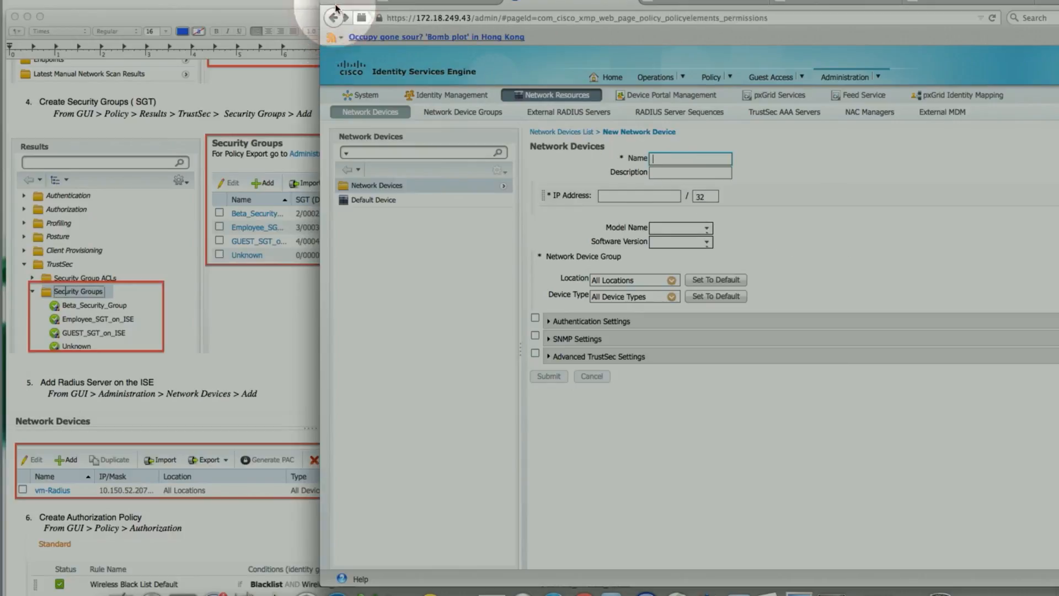
Read the notes' authorization policy instructions, and open the Authorization Policy page on ISE to review its rules.
left_click(344, 1)
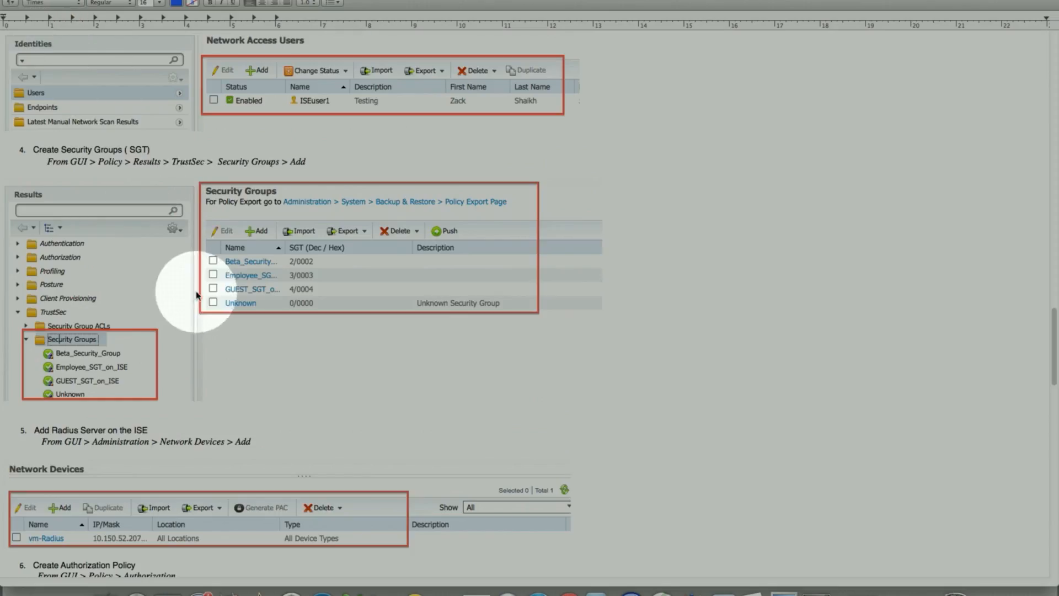
scroll(223, 383, "down", 7)
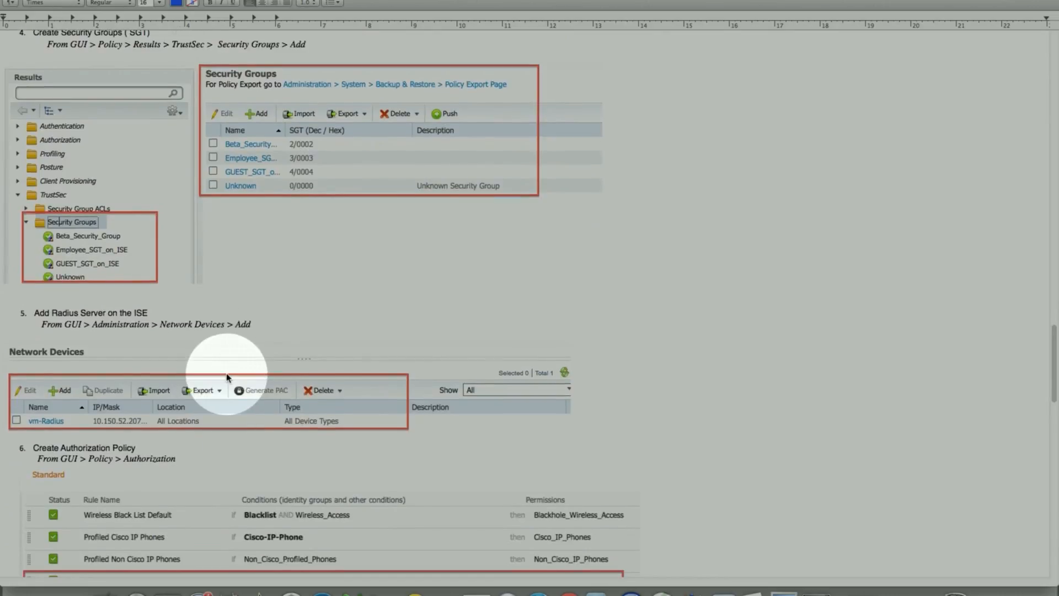
scroll(223, 373, "down", 3)
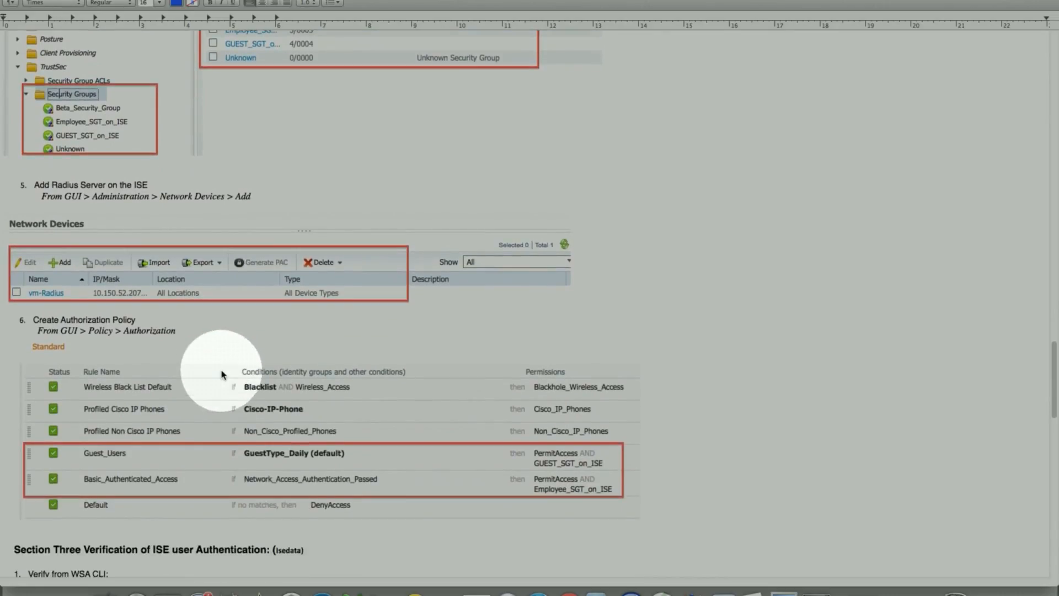
scroll(208, 353, "up", 1)
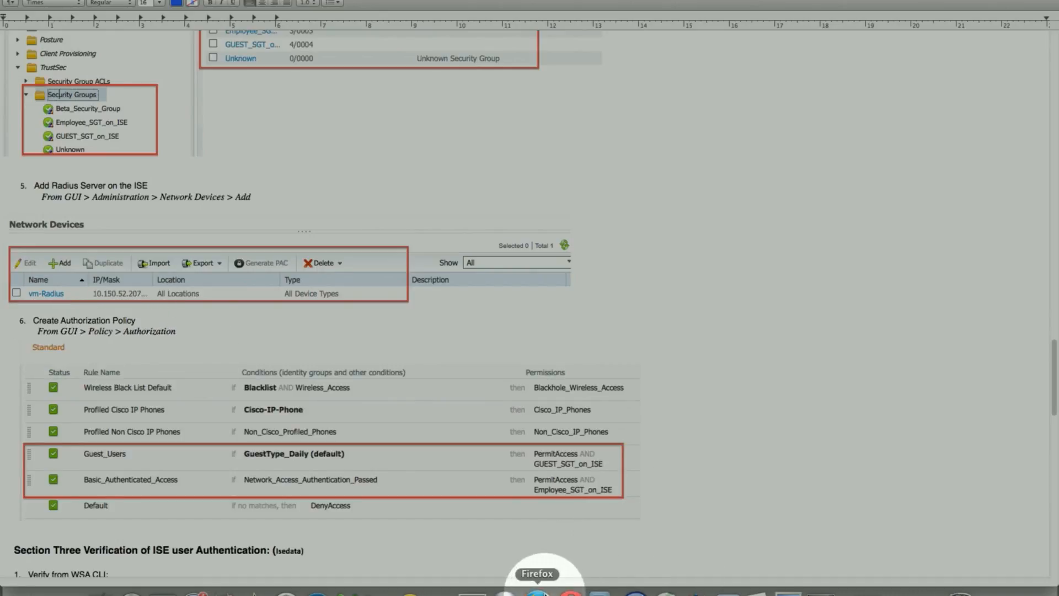
left_click(524, 587)
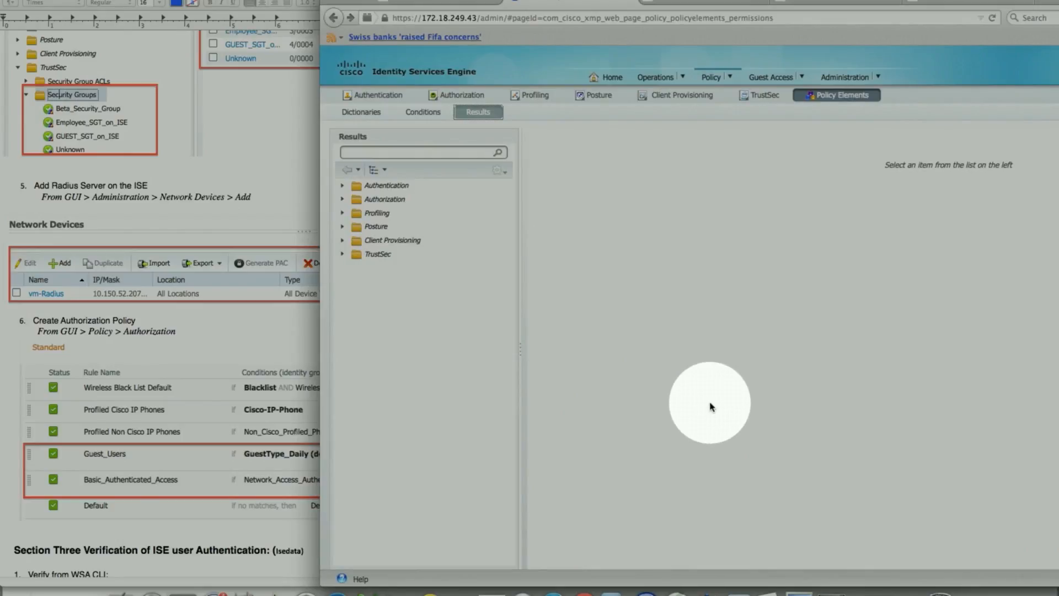
mouse_move(723, 83)
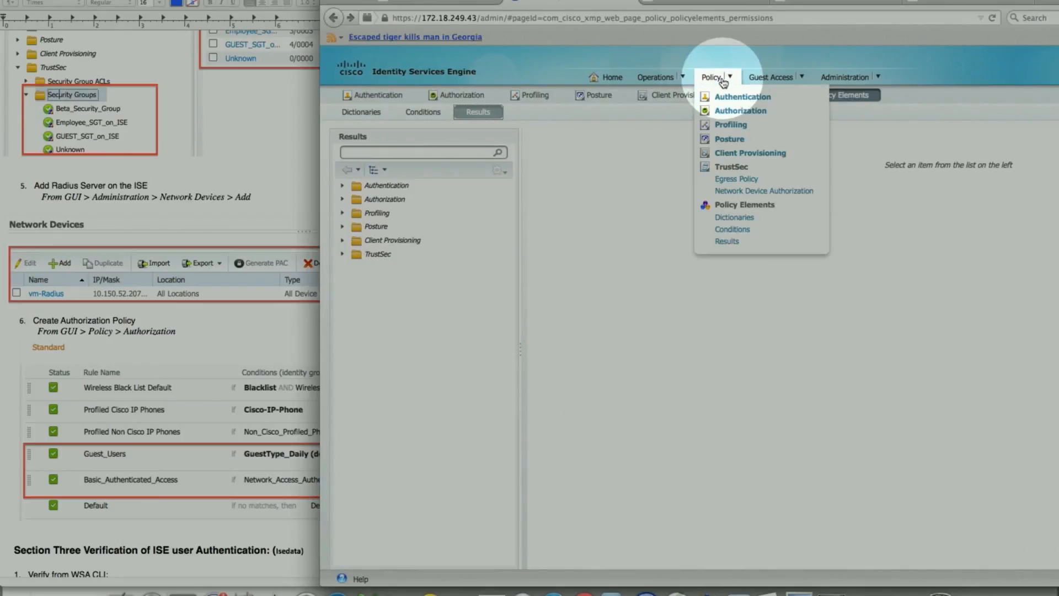
left_click(728, 110)
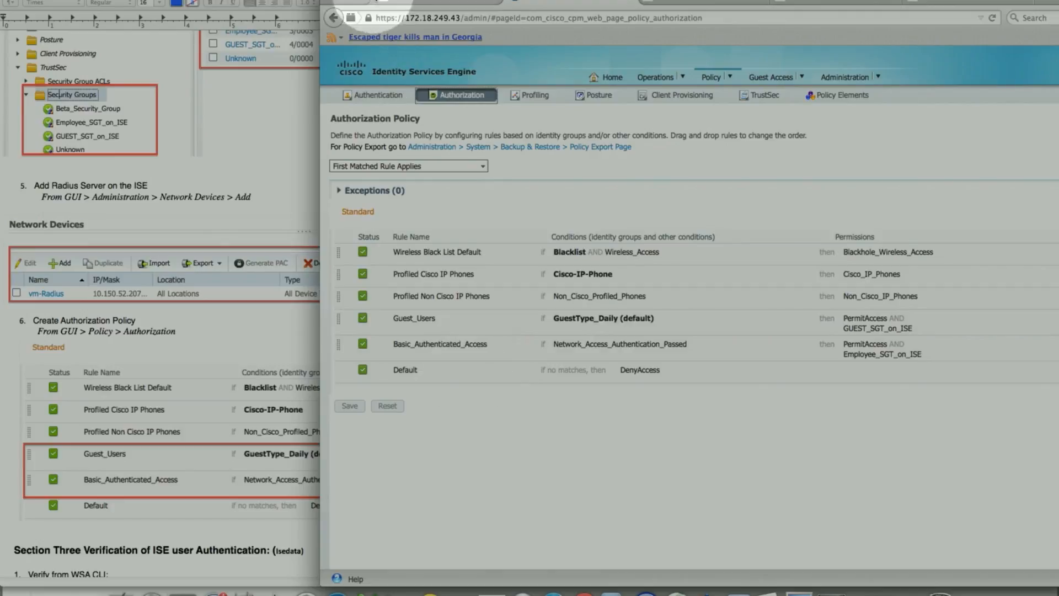
left_click(355, 1)
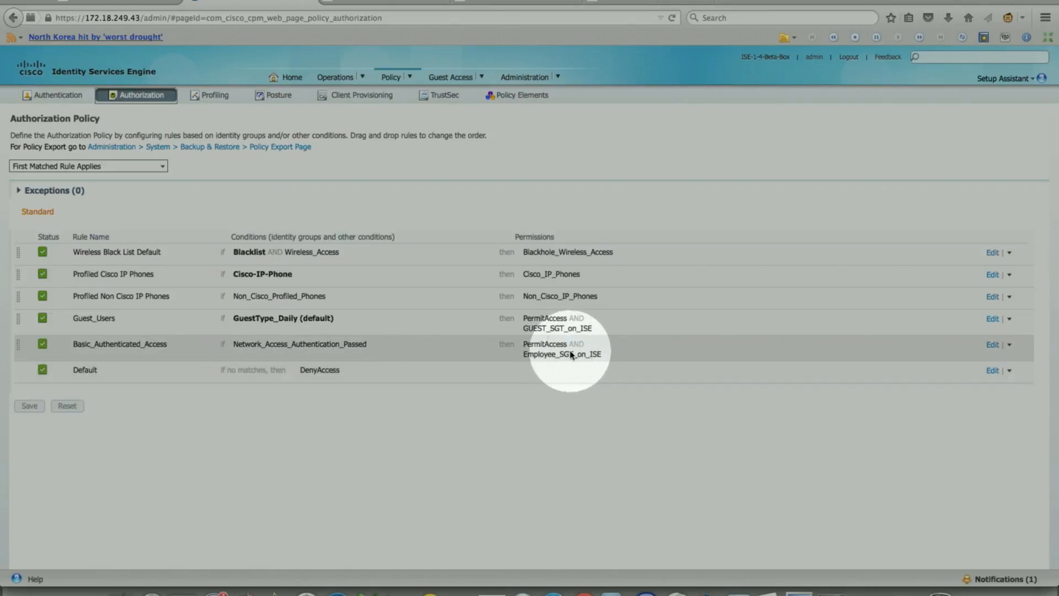
Review the rule insertion options and the Basic_Authenticated_Access rule's editable identity groups, and leave the authorization policy without saving.
left_click(1009, 345)
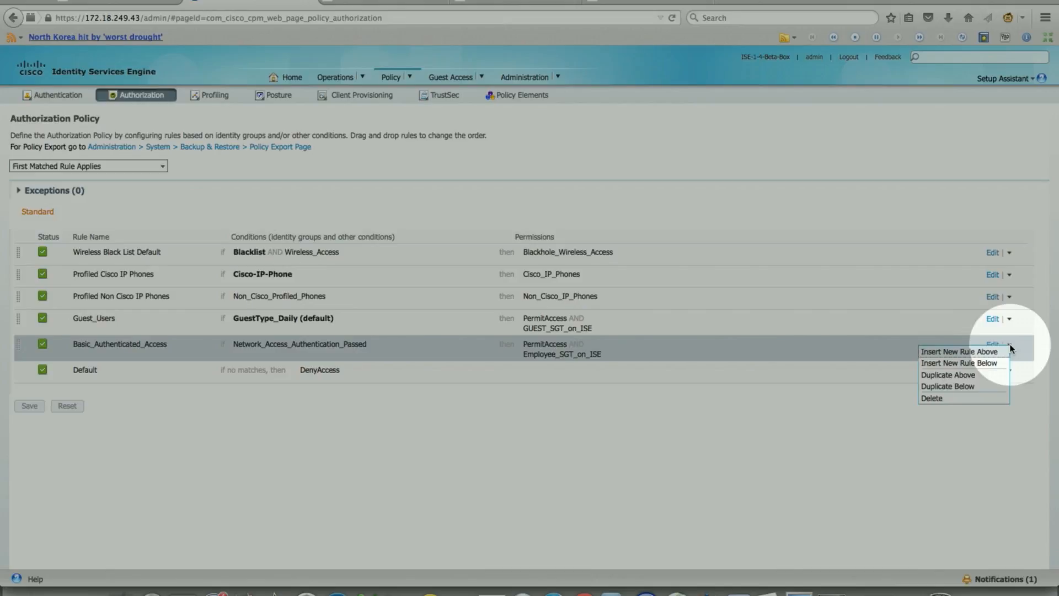
left_click(937, 315)
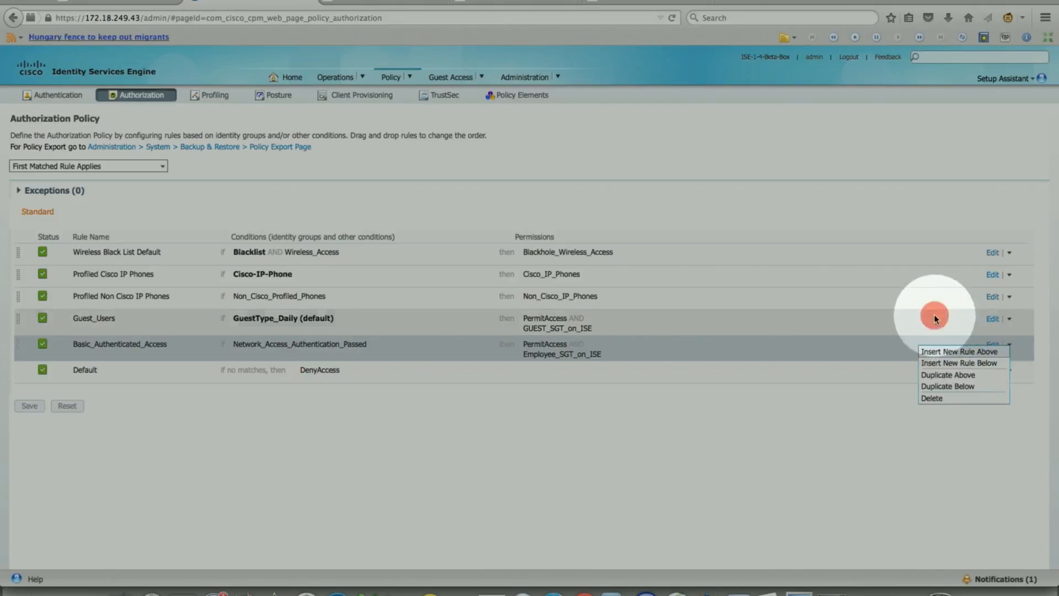
left_click(992, 344)
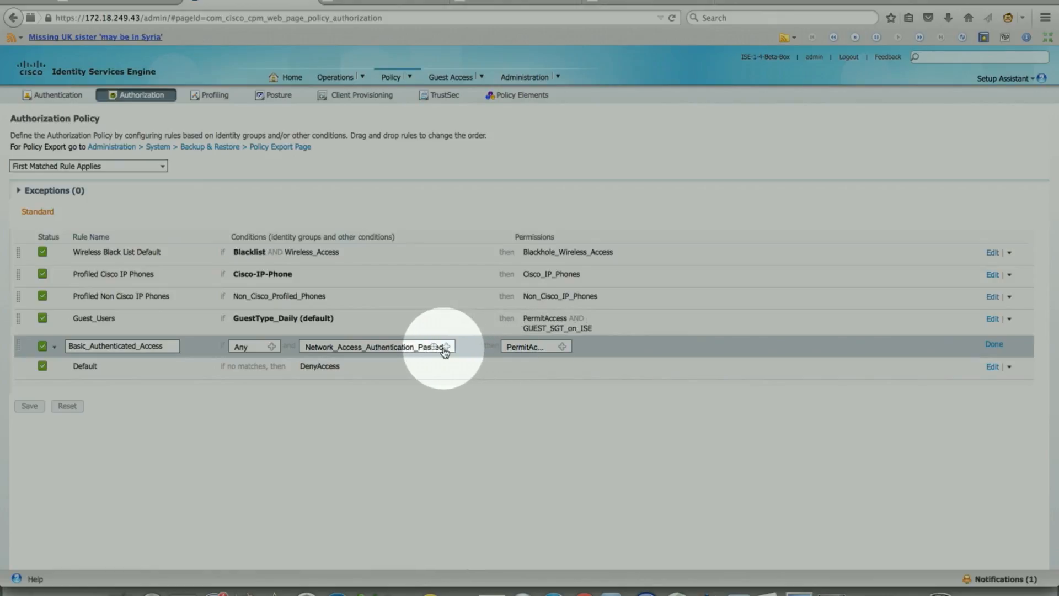
left_click(273, 347)
left_click(362, 386)
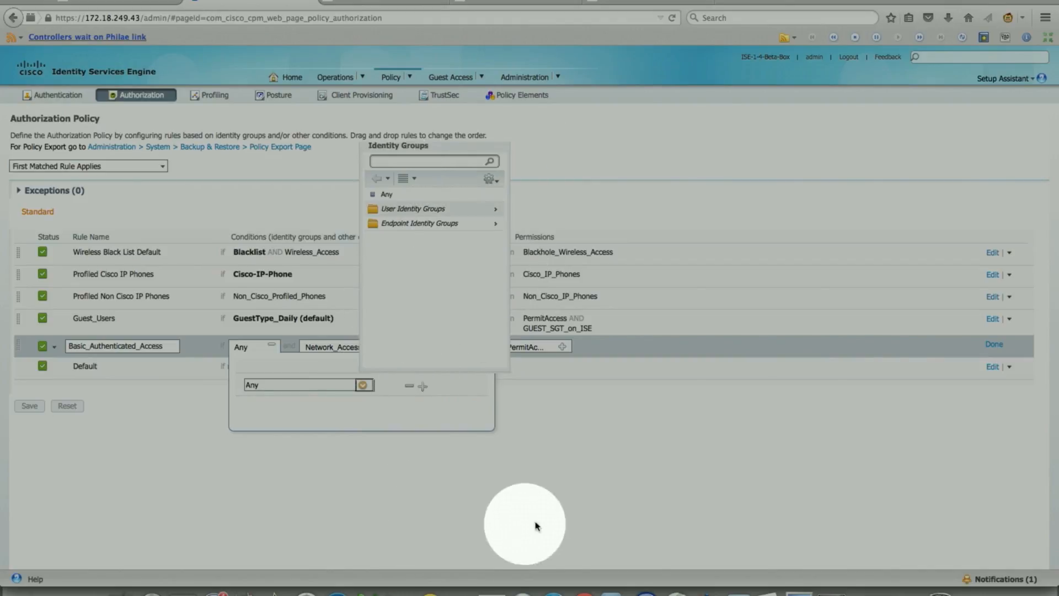
left_click(547, 494)
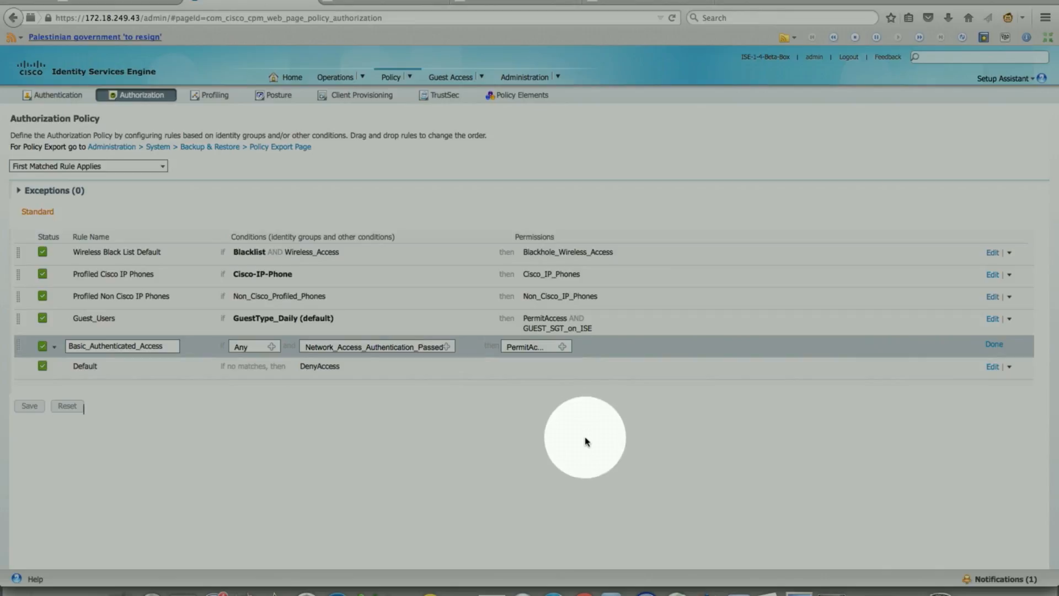
left_click(13, 20)
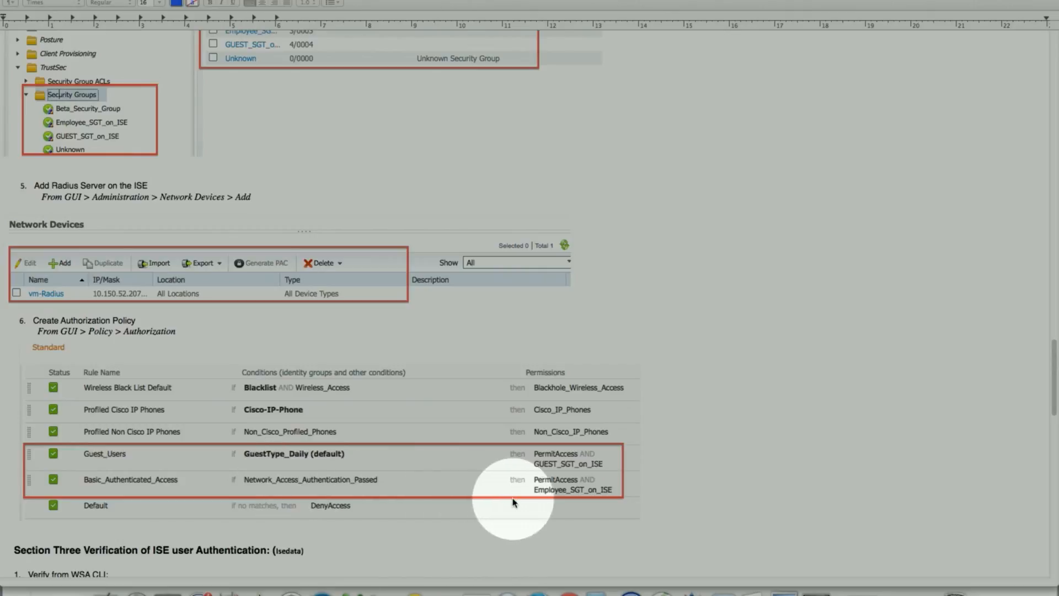
Advance the notes to Section Three and read the WSA CLI instructions for verifying ISE user authentication.
scroll(516, 458, "down", 3)
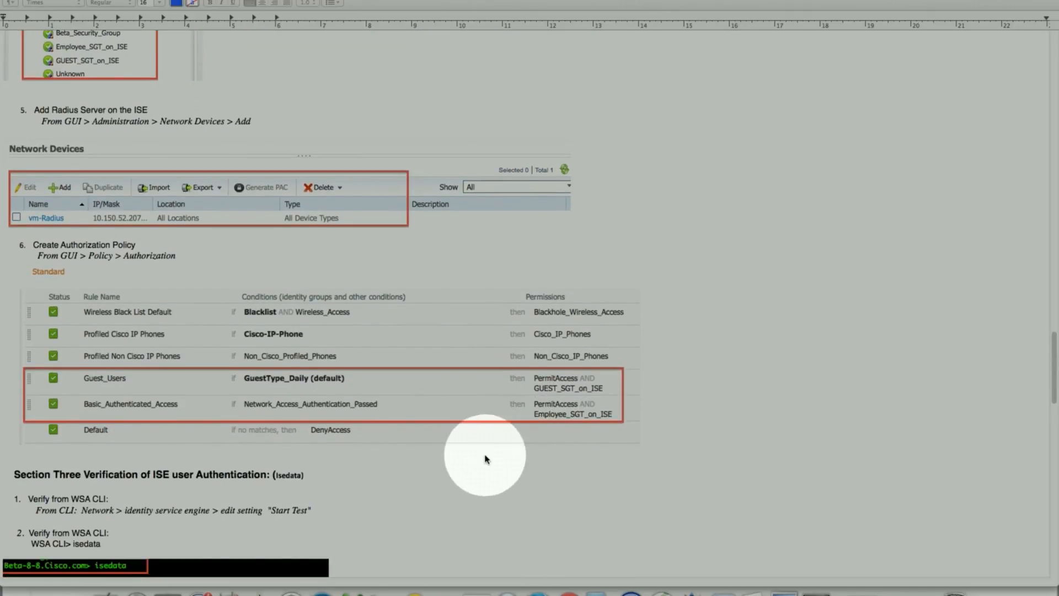
scroll(484, 461, "down", 6)
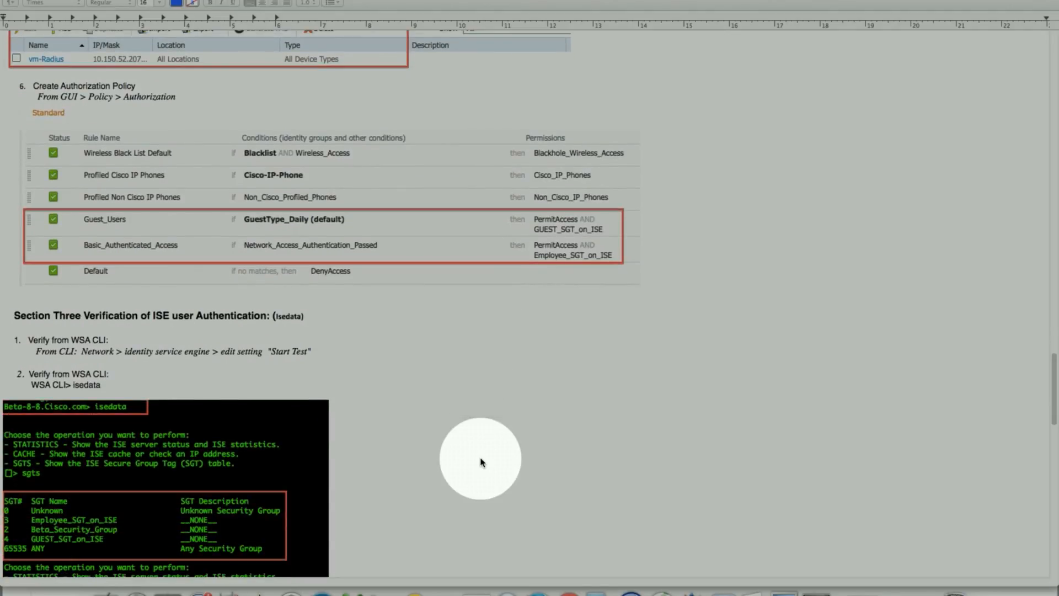
scroll(480, 462, "down", 2)
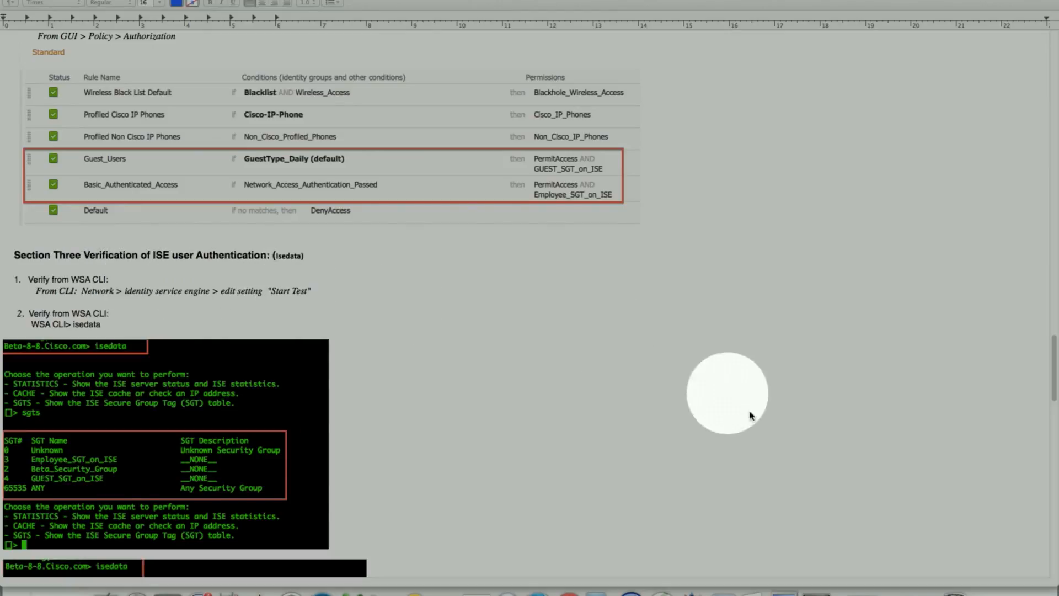
Switch to the Web Security Appliance page in the browser and open its Identity Services Engine settings for editing.
left_click(896, 578)
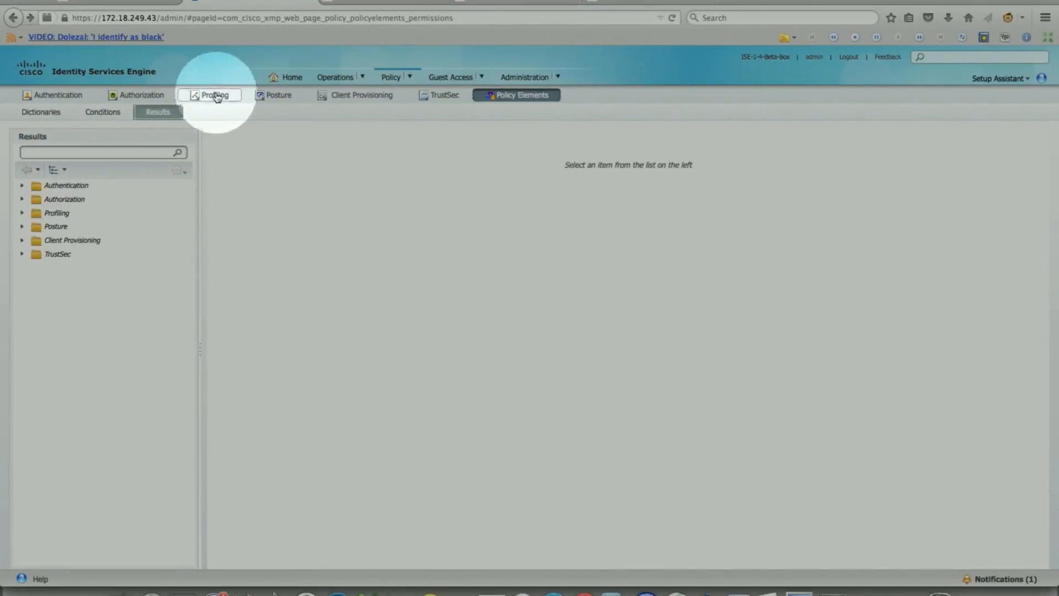
left_click(130, 1)
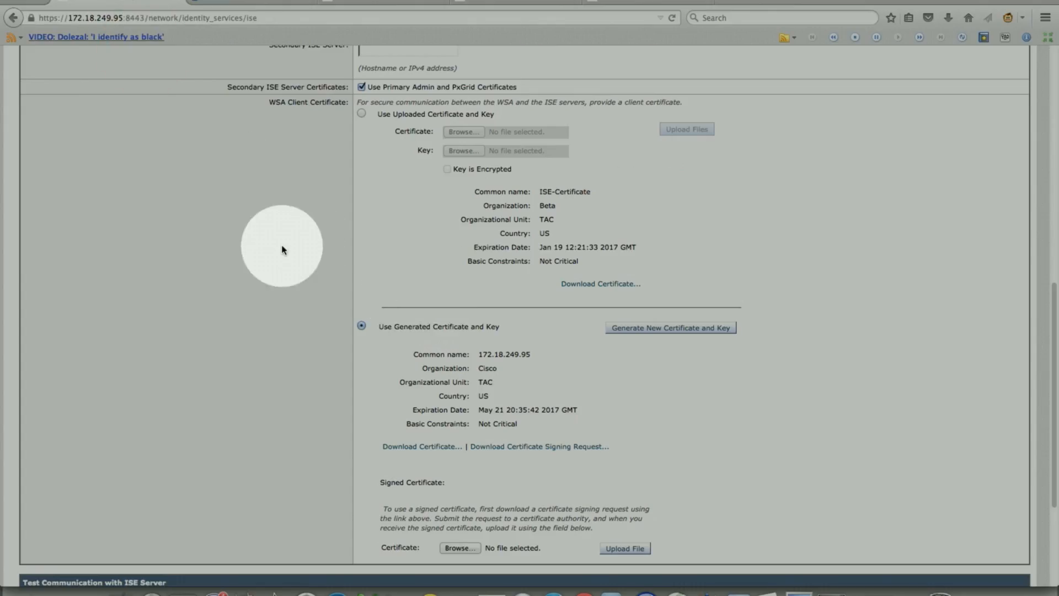
scroll(270, 258, "up", 5)
scroll(270, 258, "up", 6)
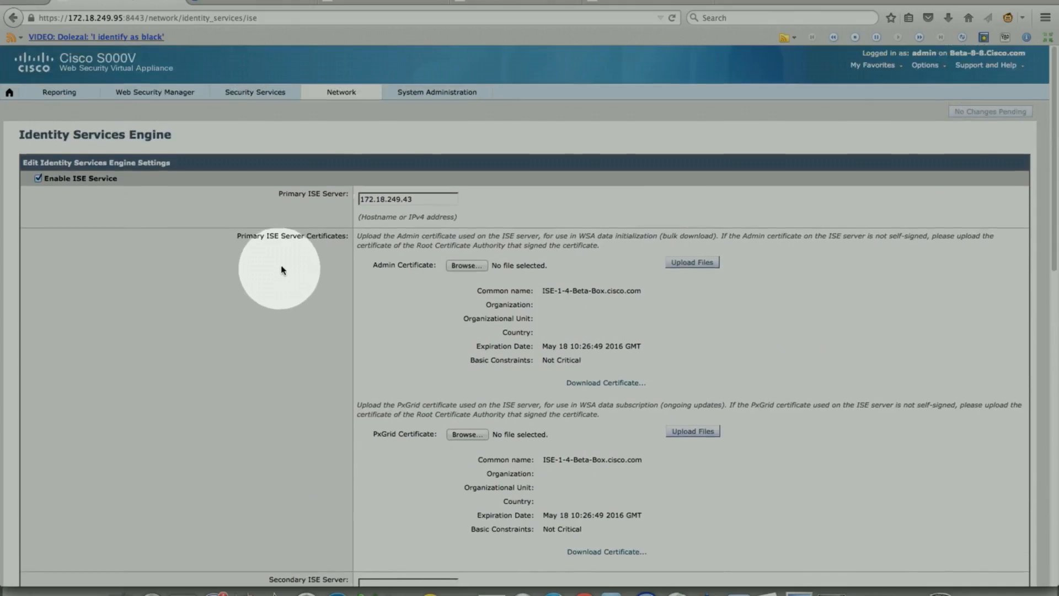
mouse_move(337, 101)
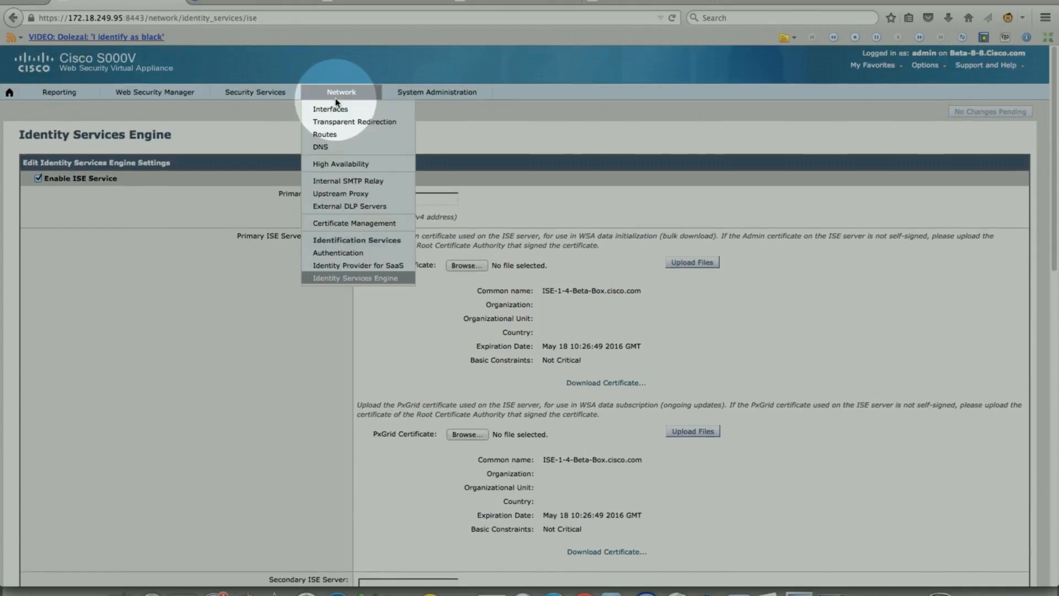
left_click(353, 278)
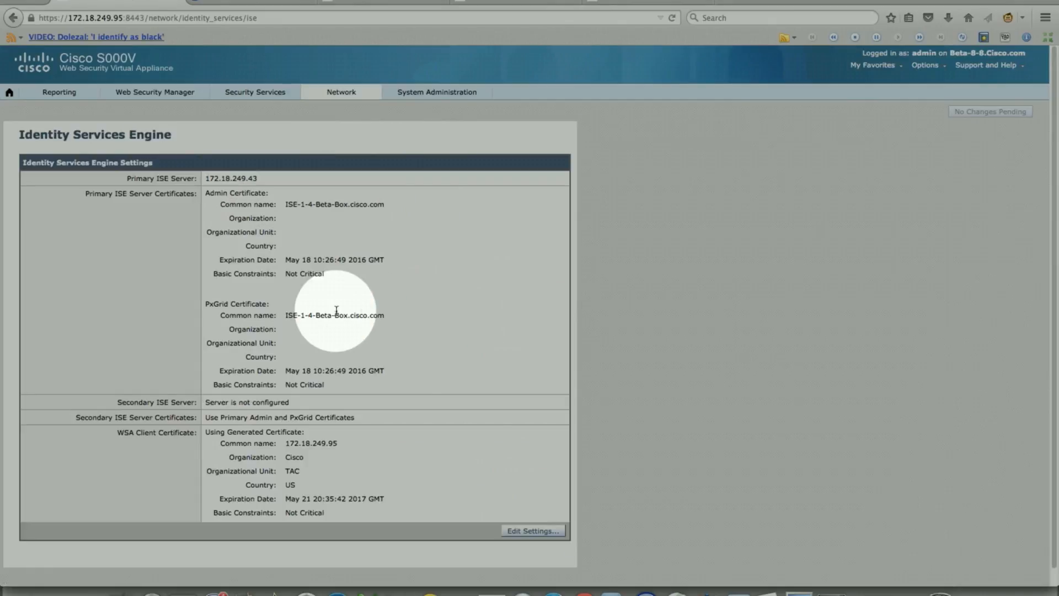
left_click(522, 530)
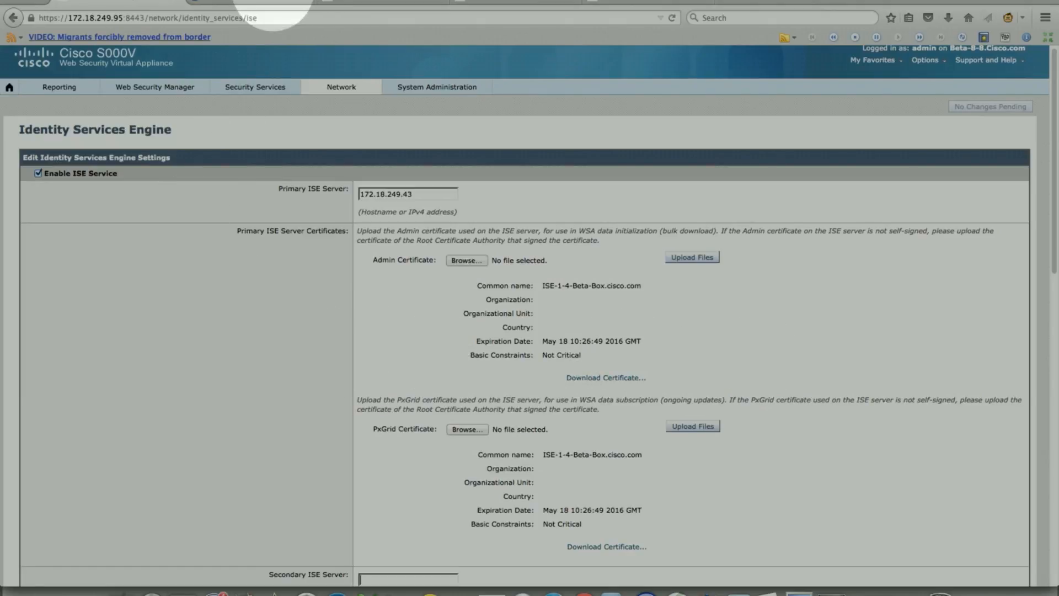
Switch to the ISE page and open pxGrid Services to check the client list and the pxGrid connection.
left_click(254, 8)
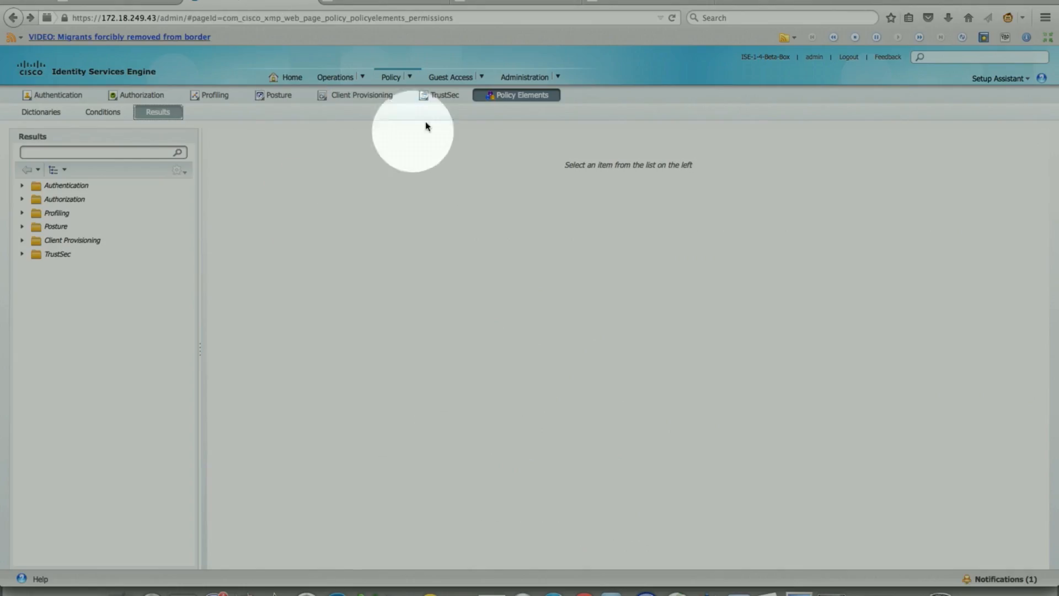
mouse_move(524, 77)
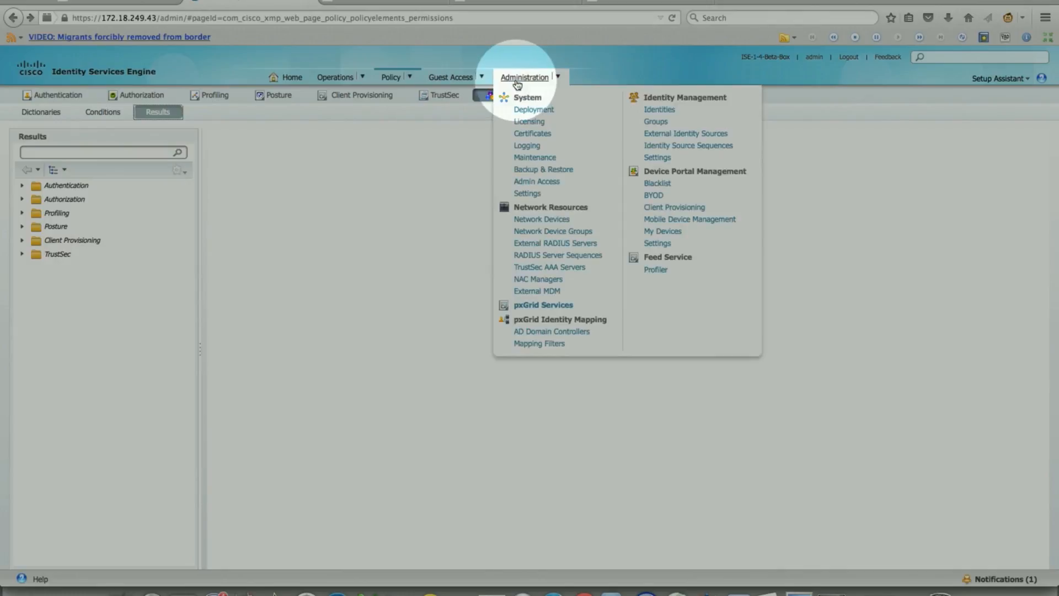
left_click(533, 305)
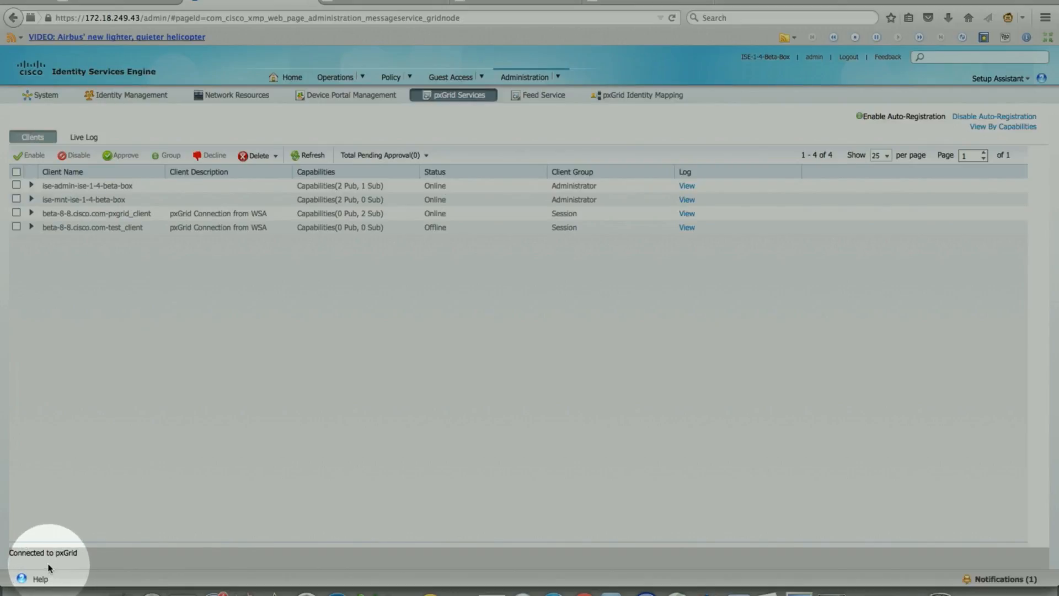
Switch to the Web Security Appliance page and review its Identity Services Engine settings, from the primary server certificates to the communication test section.
left_click(107, 2)
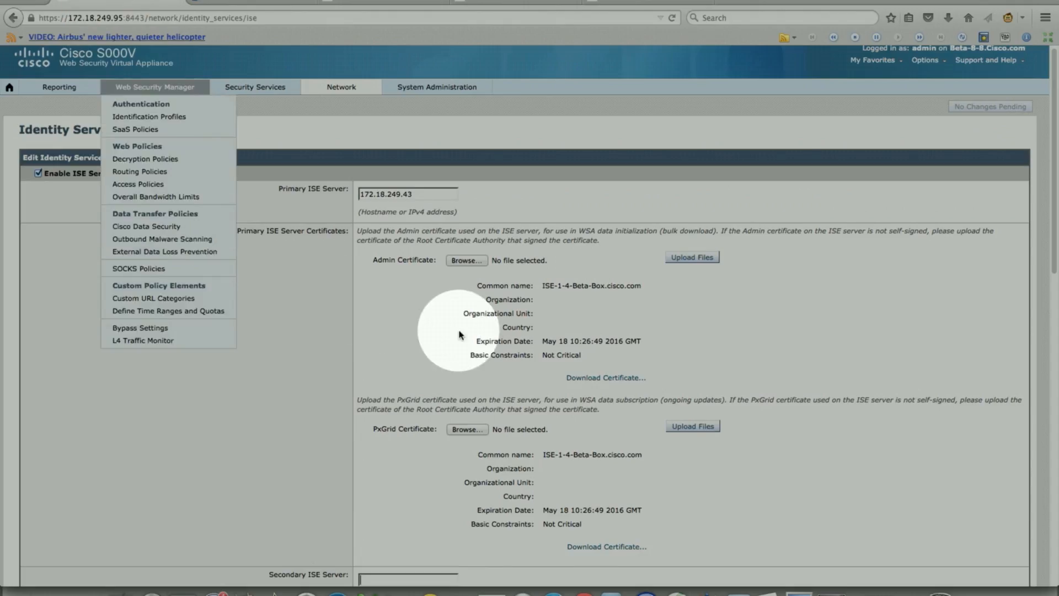
left_click(341, 88)
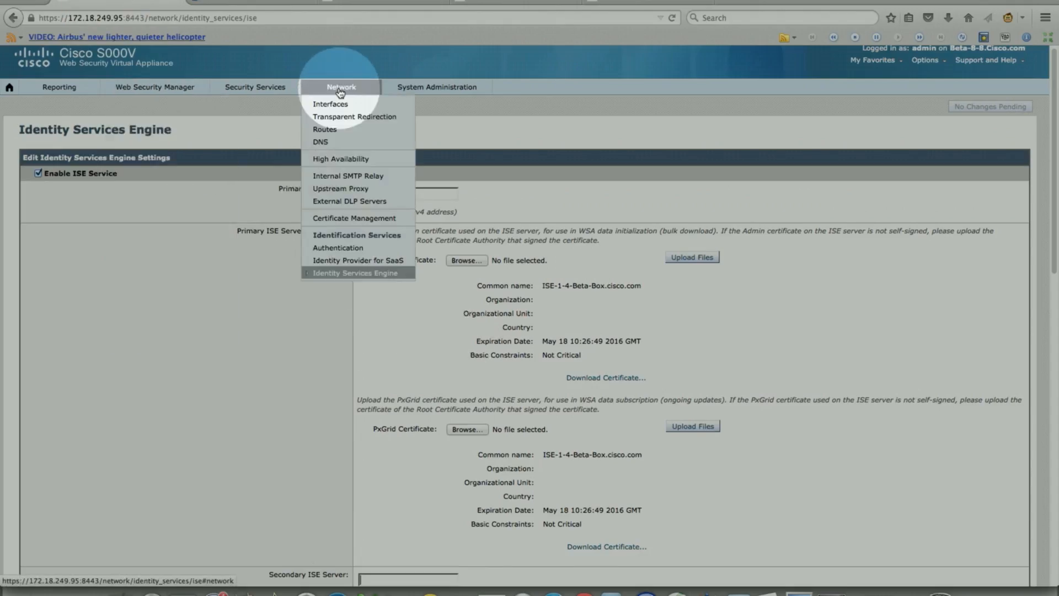
left_click(349, 273)
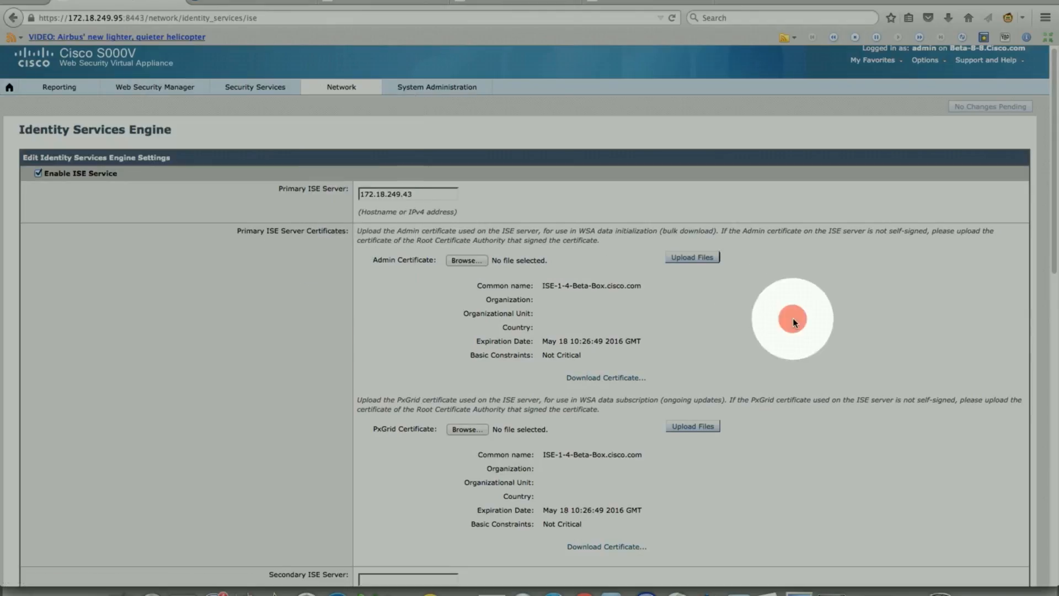
scroll(793, 317, "down", 3)
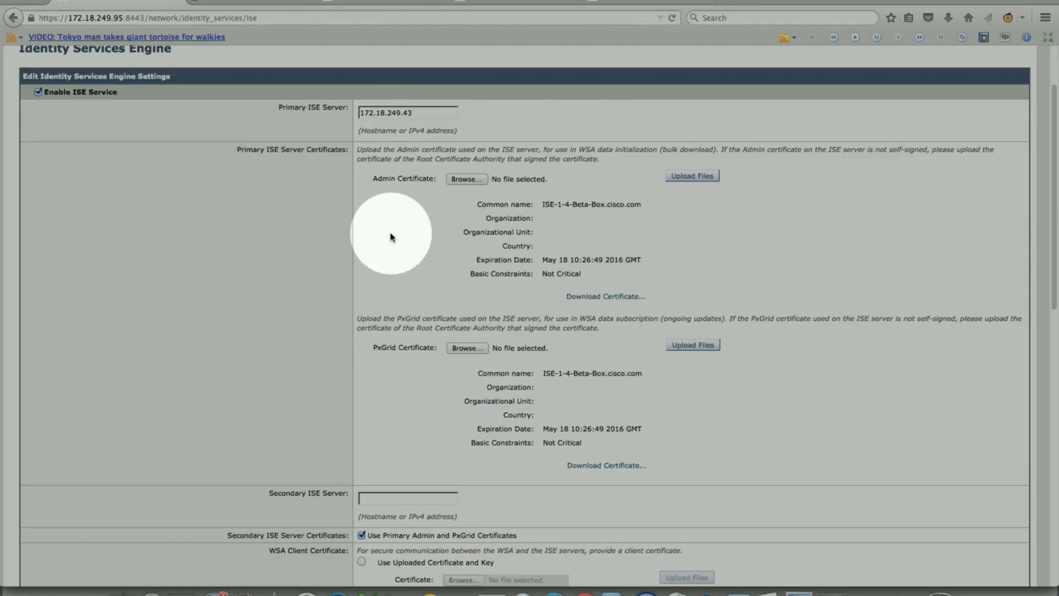
scroll(408, 210, "down", 3)
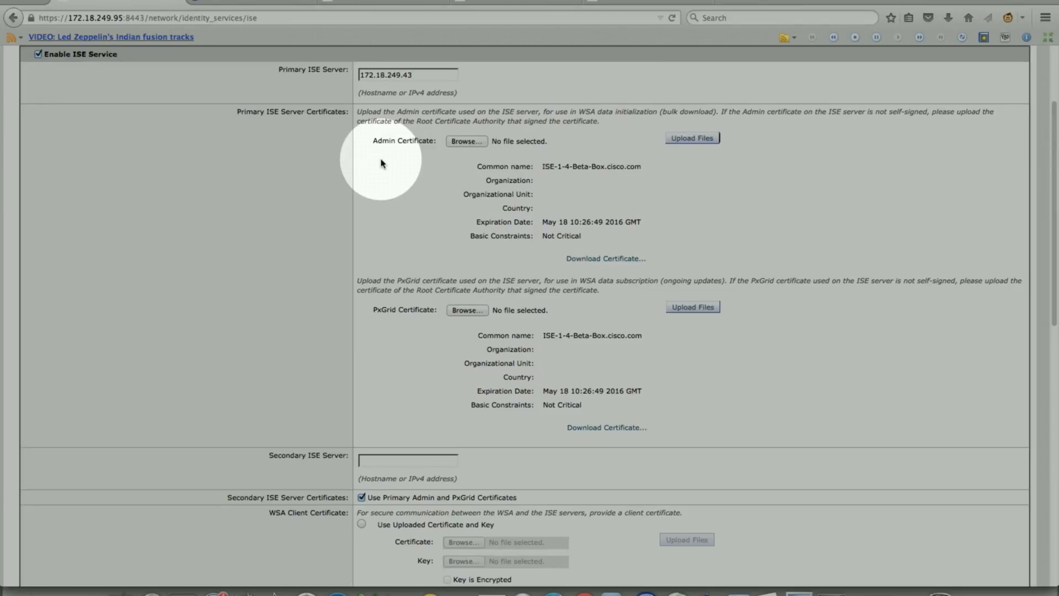
scroll(289, 233, "down", 10)
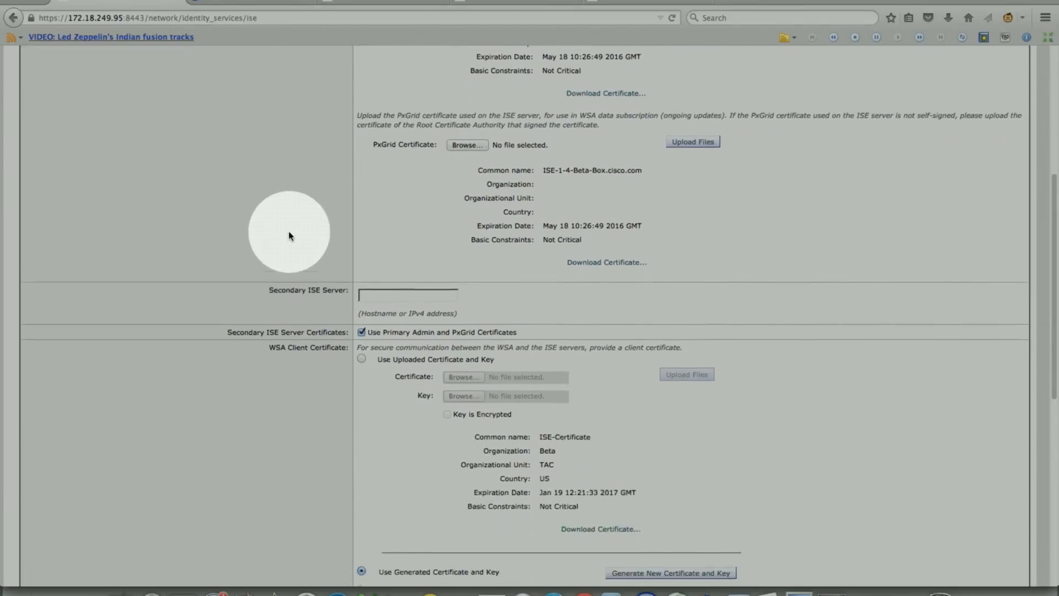
scroll(287, 233, "down", 2)
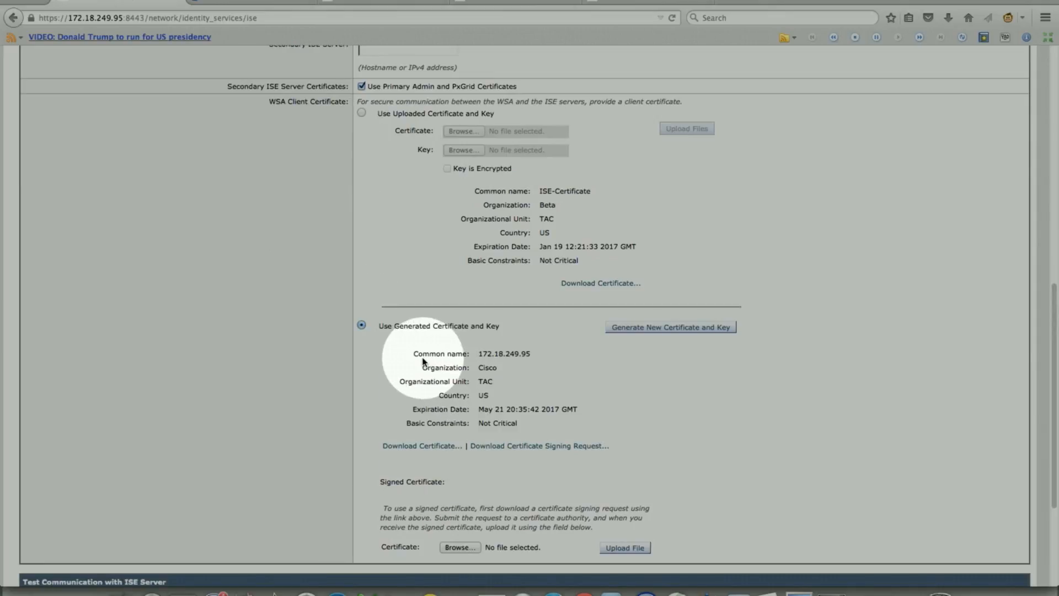
scroll(423, 361, "down", 1)
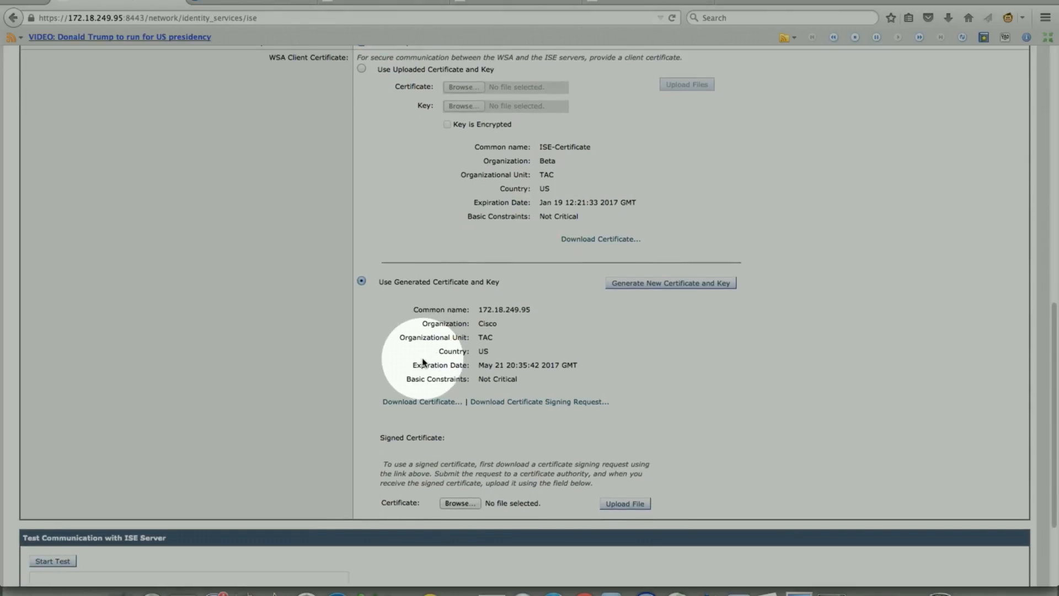
scroll(423, 361, "down", 3)
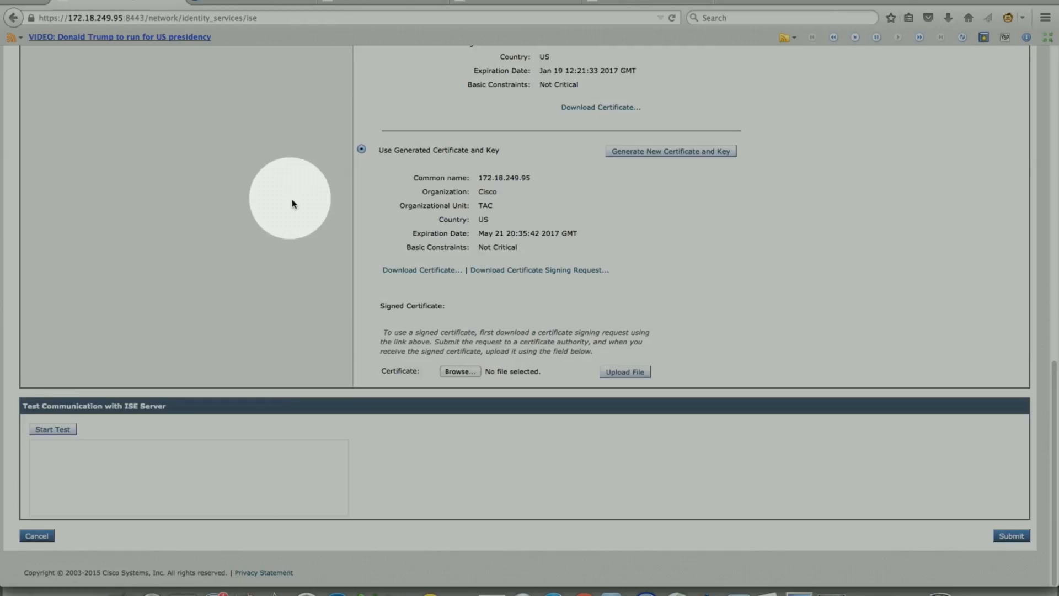
Run the communication test with the ISE server and read through the whole test log.
left_click(51, 428)
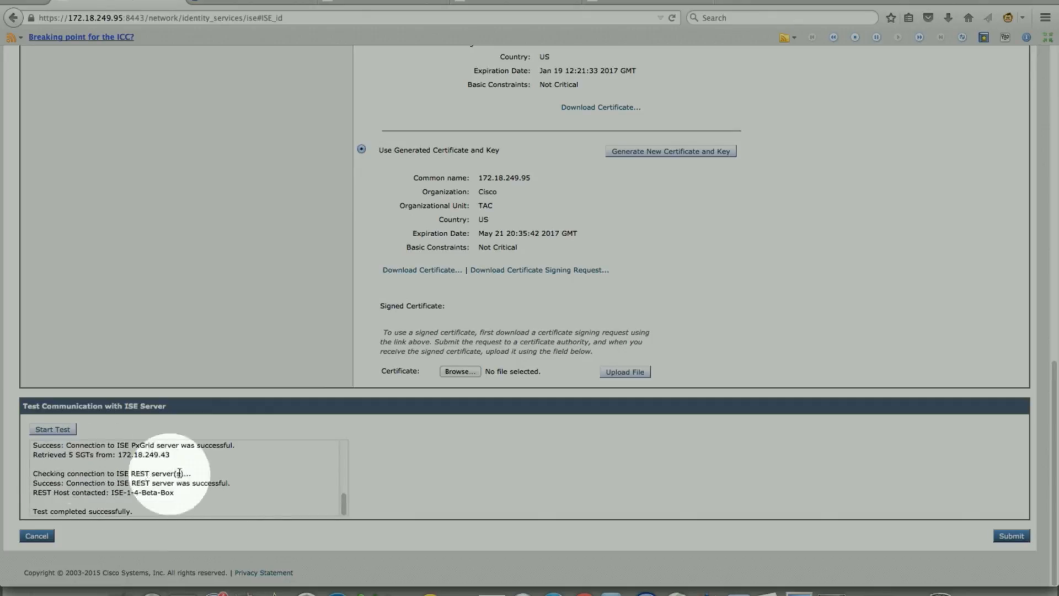
left_click_drag(343, 502, 346, 500)
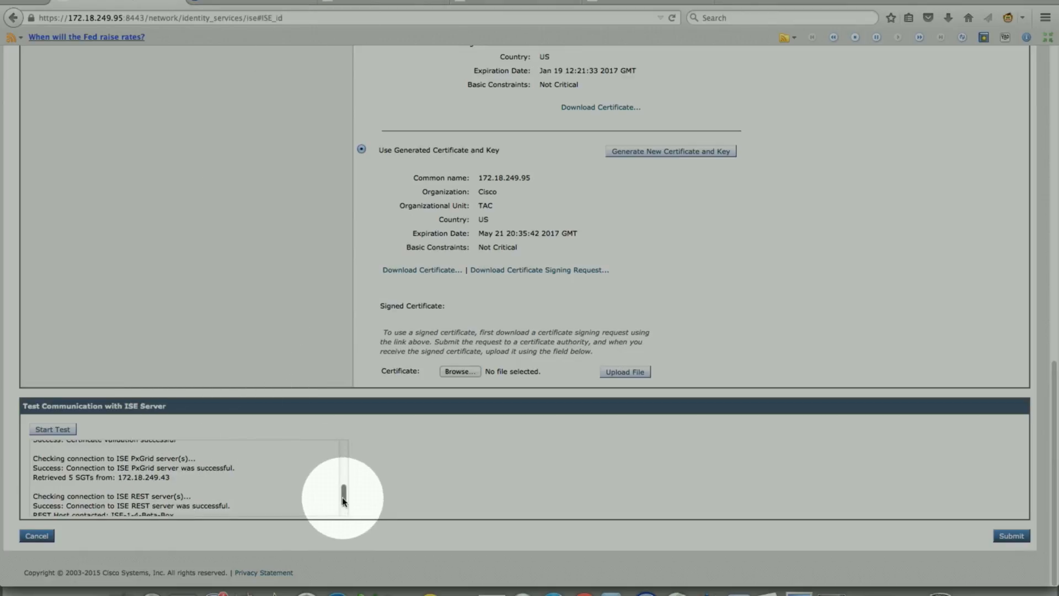
left_click_drag(342, 497, 343, 508)
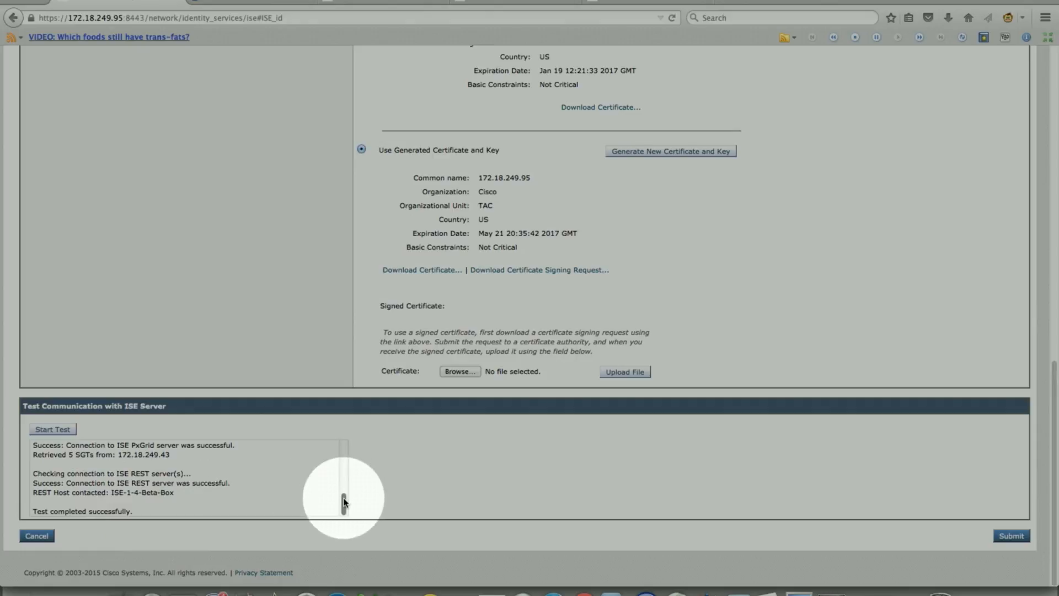
mouse_move(343, 498)
left_mouse_down()
mouse_move(349, 444)
mouse_move(347, 504)
left_mouse_up()
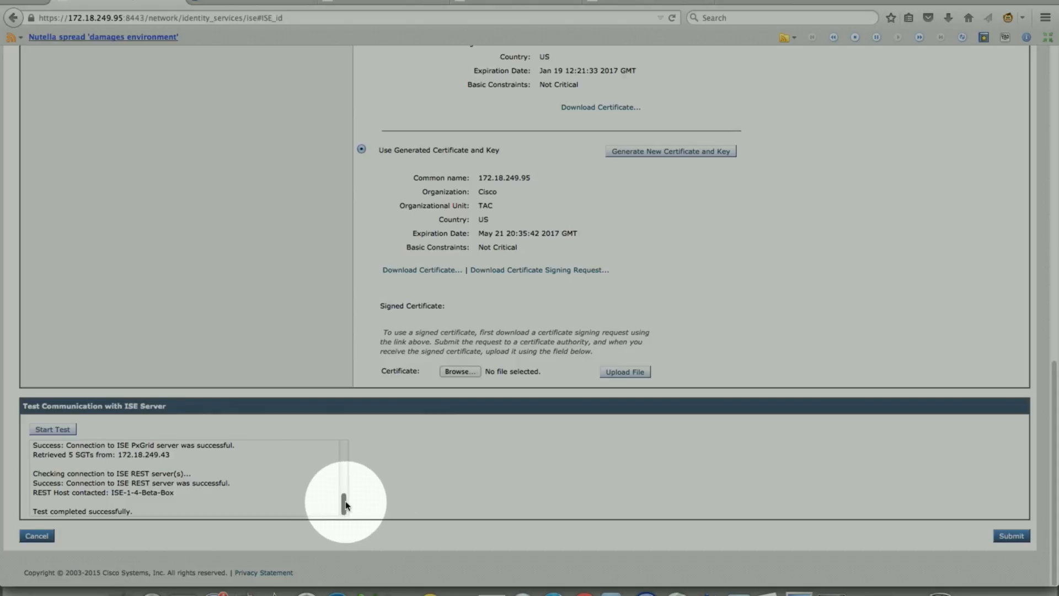
left_click_drag(345, 501, 342, 450)
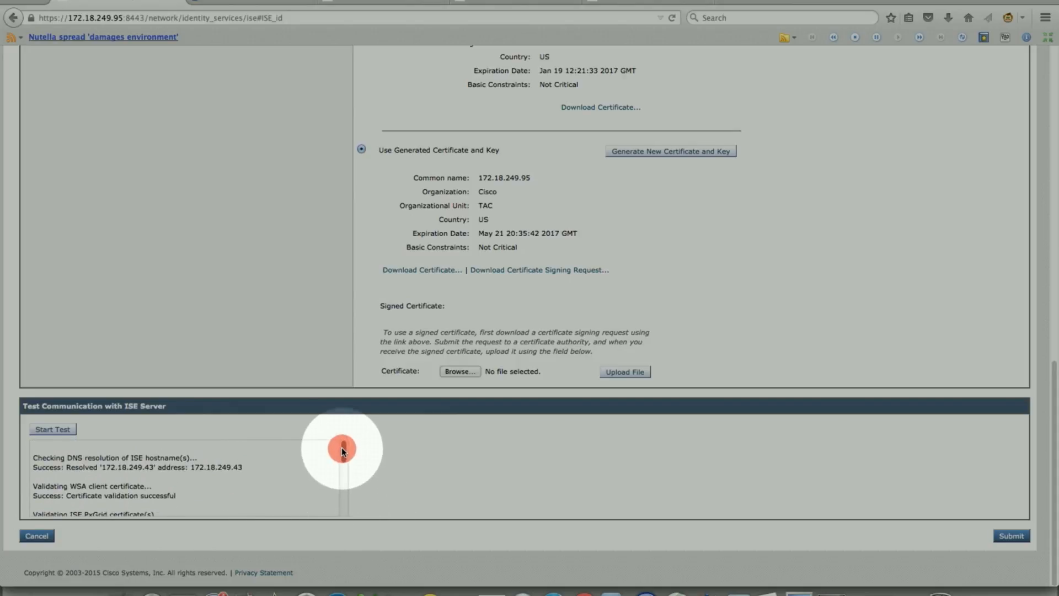
left_click_drag(342, 447, 347, 505)
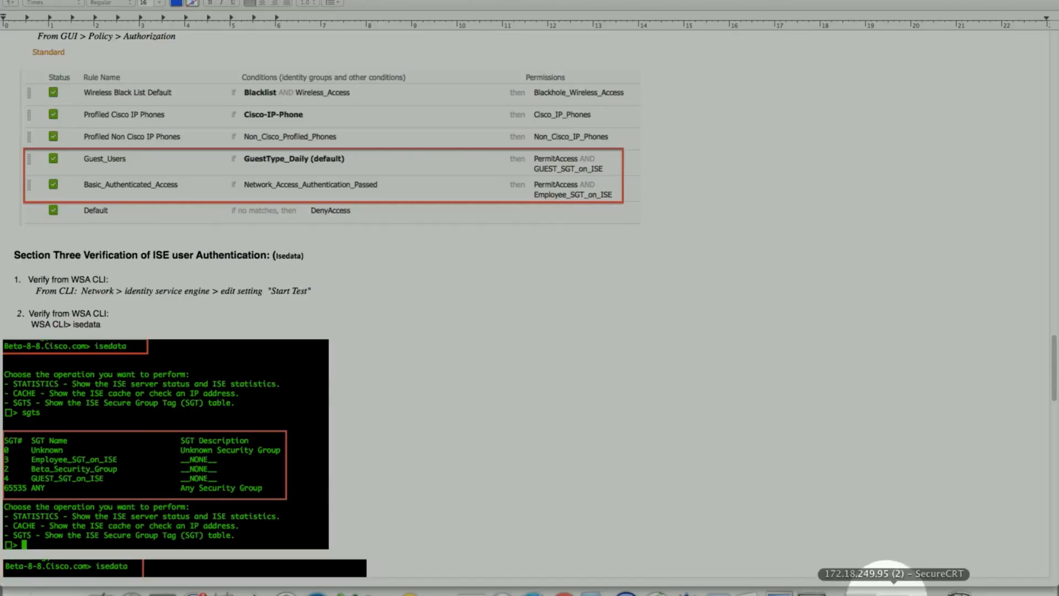
Set Firefox's connection to the manual proxy configuration with HTTP proxy 172.18.249.95 and port 3128 for all protocols.
left_click(892, 584)
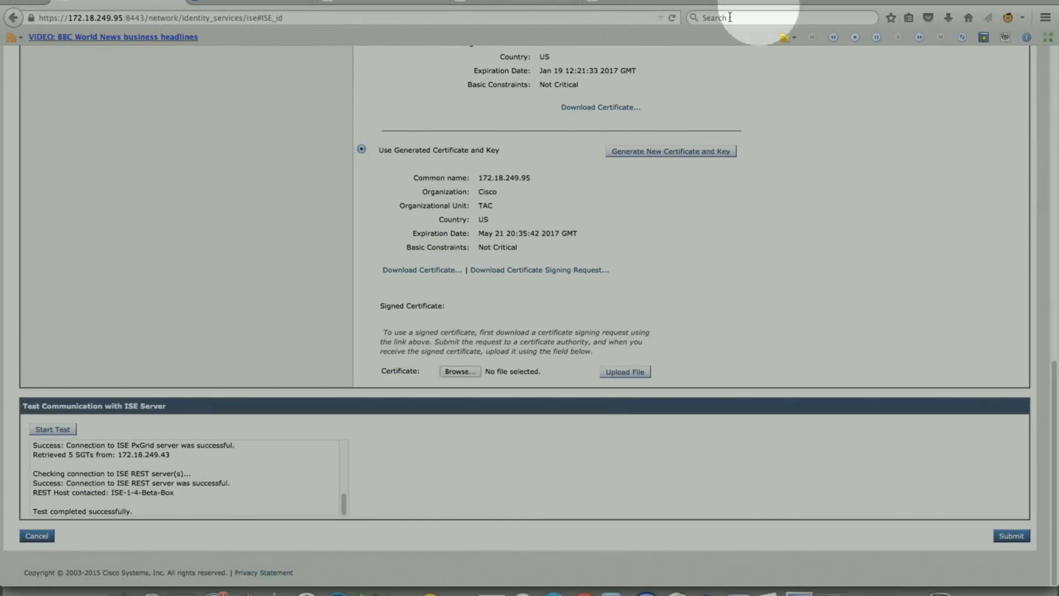
left_click(41, 6)
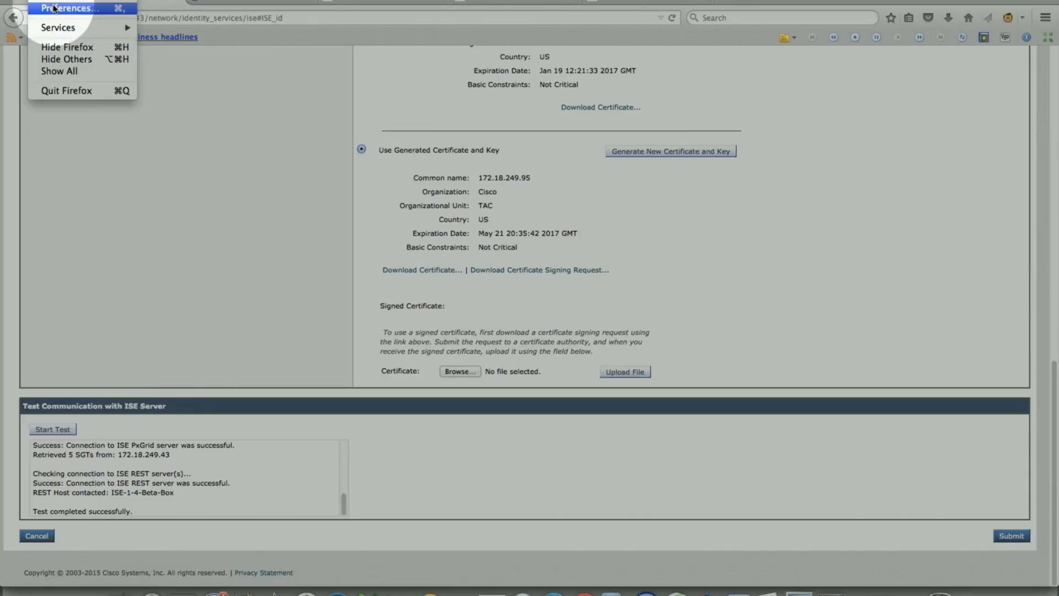
left_click(38, 17)
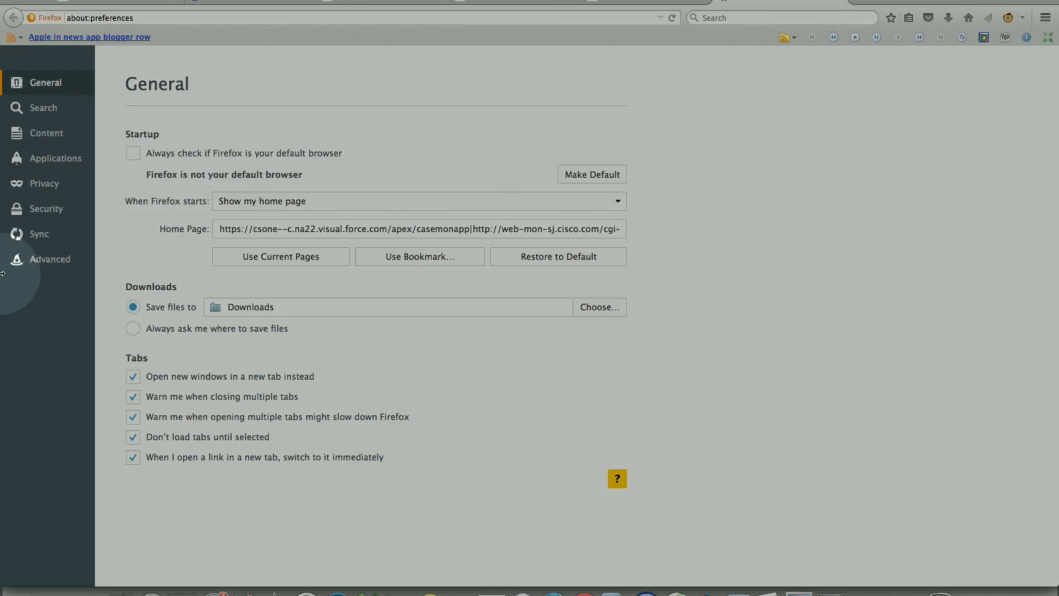
left_click(33, 258)
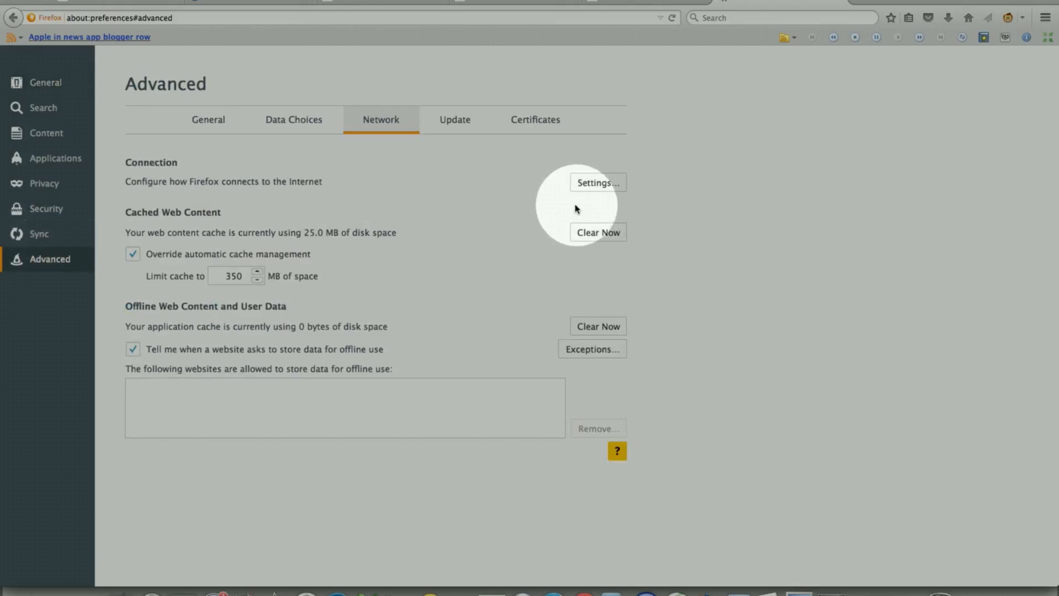
left_click(578, 184)
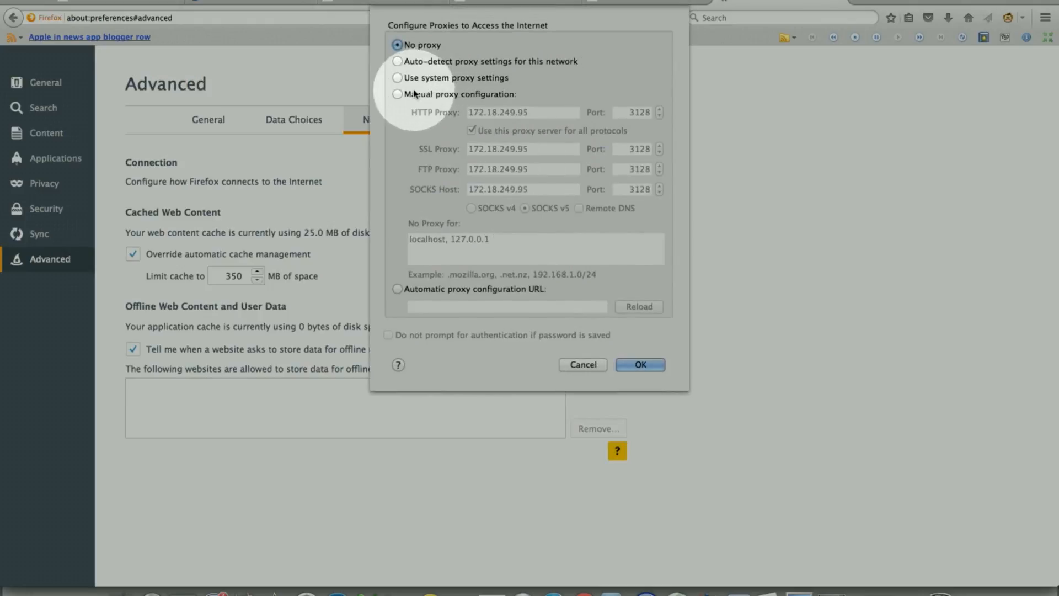
left_click(398, 93)
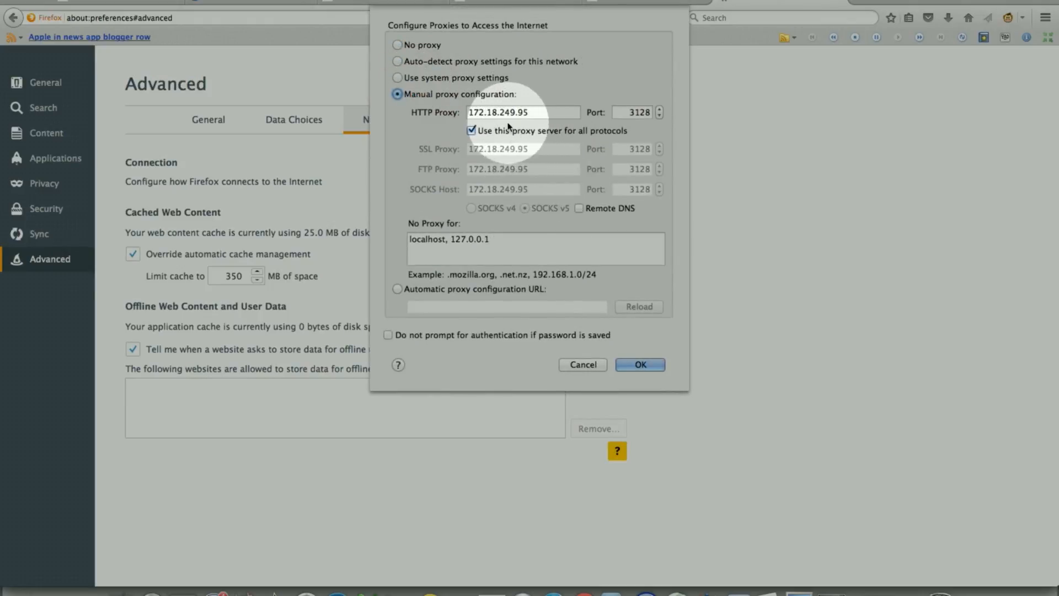
left_click(631, 363)
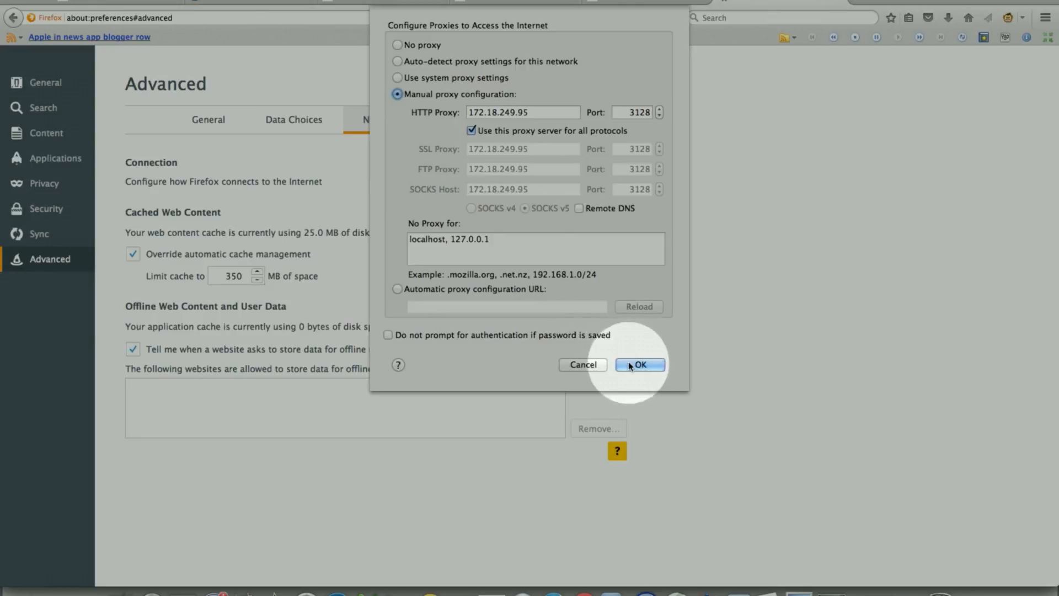
Show the cisco.com page, switch to the 172.18.249.95 session in SecureCRT, and add blank lines below the existing access log entries.
left_click(651, 2)
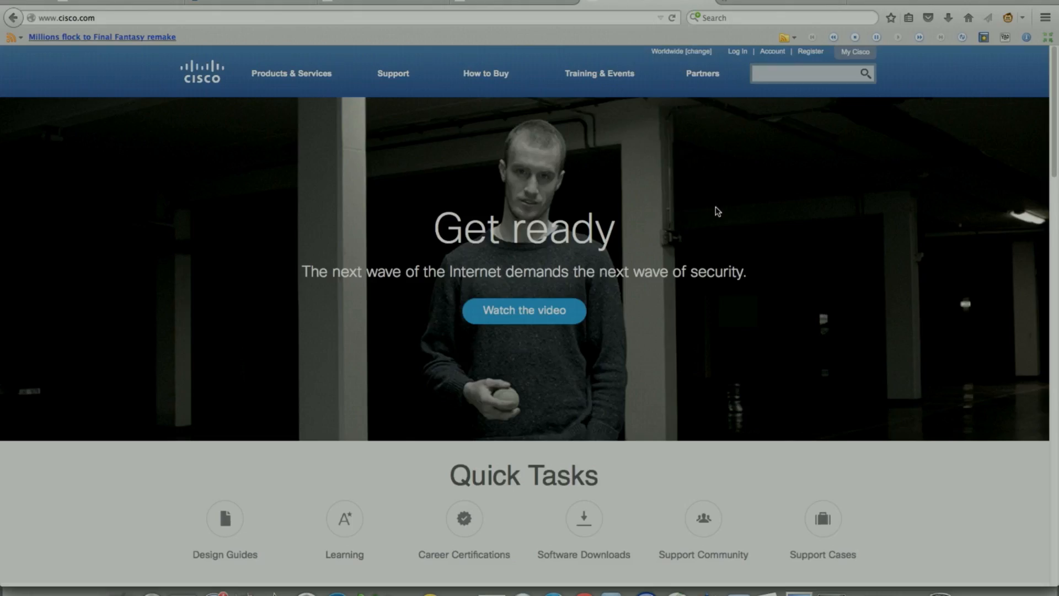
left_click(799, 592)
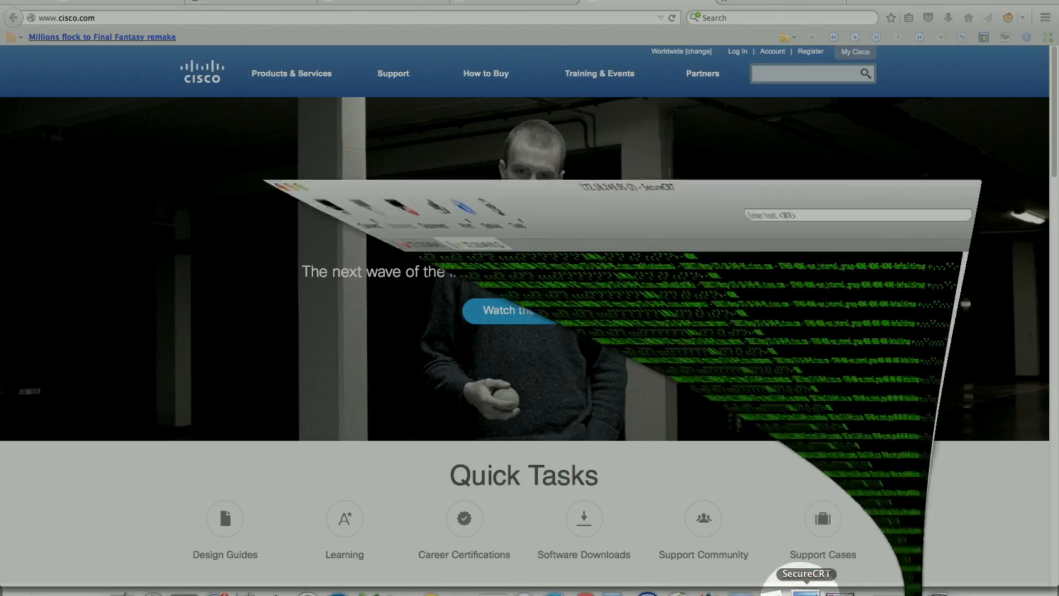
key("Return")
key("Return")
key("Return")
key("Return")
key("Return")
key("Return")
key("Return")
key("Return")
key("Return")
key("Return")
key("Return")
key("Return")
key("Return")
key("Return")
key("Return")
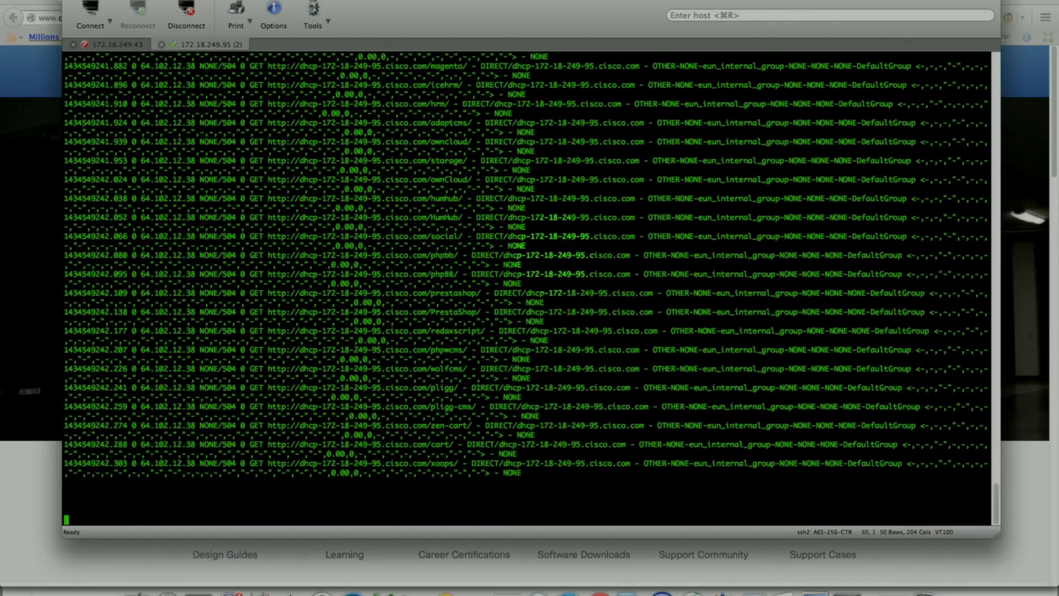
key("Return")
key("Return")
key("Return")
key("Return")
key("Return")
key("Return")
key("Return")
key("Return")
key("Return")
key("Return")
key("Return")
key("Return")
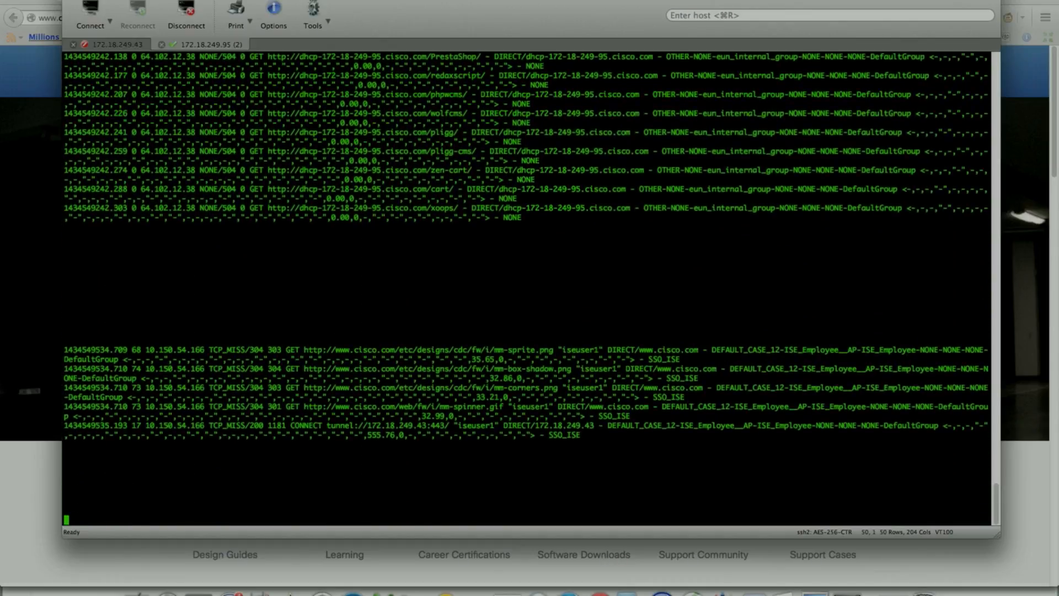
Reload cisco.com in Firefox and return to SecureCRT to examine the user name, policy and authentication method in the new access log entries.
left_click(27, 95)
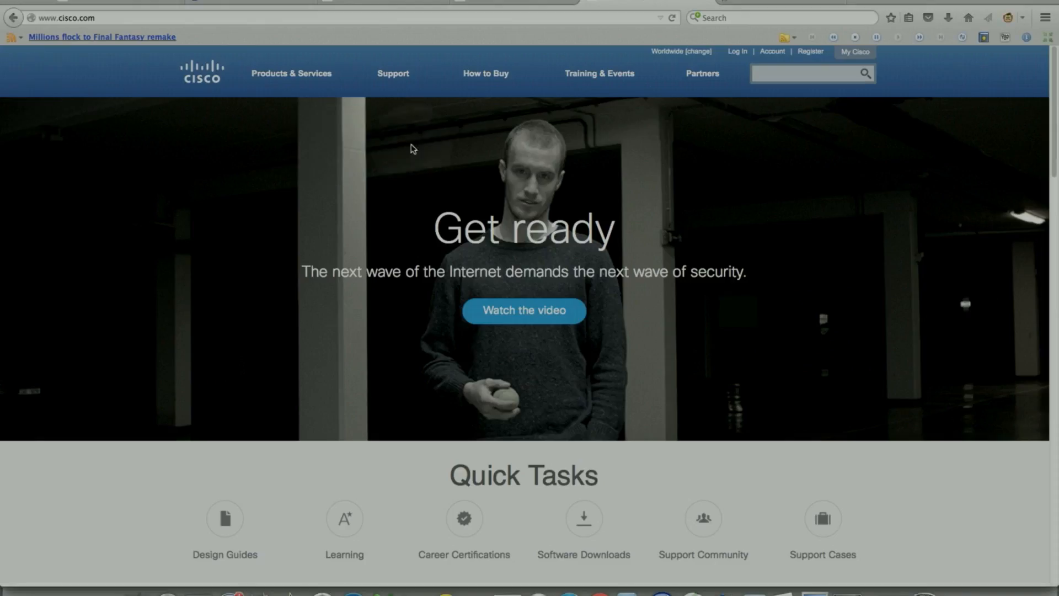
left_click(672, 18)
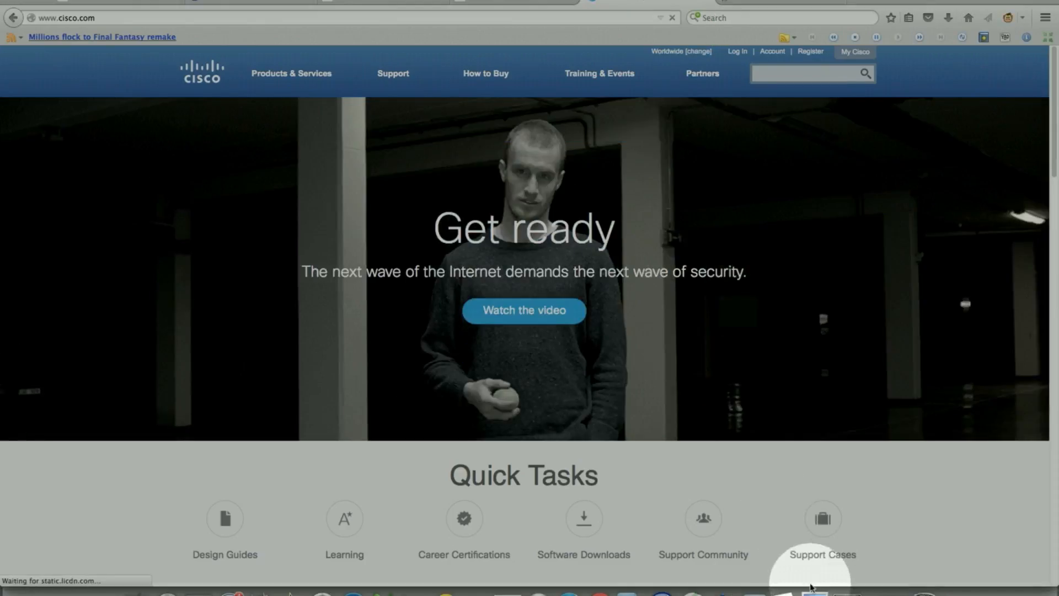
left_click(815, 592)
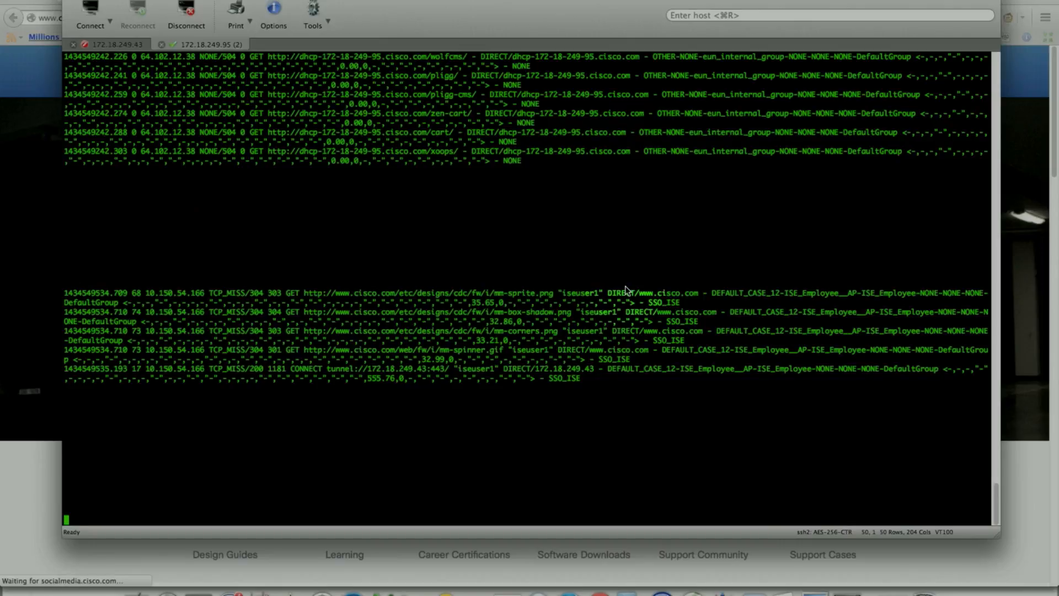
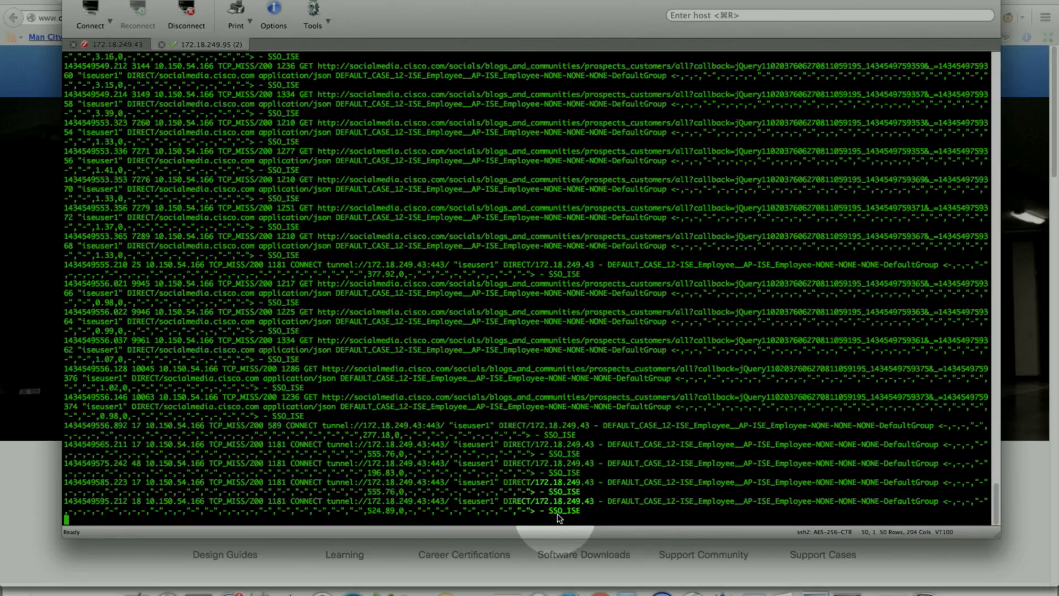
scroll(523, 424, "up", 10)
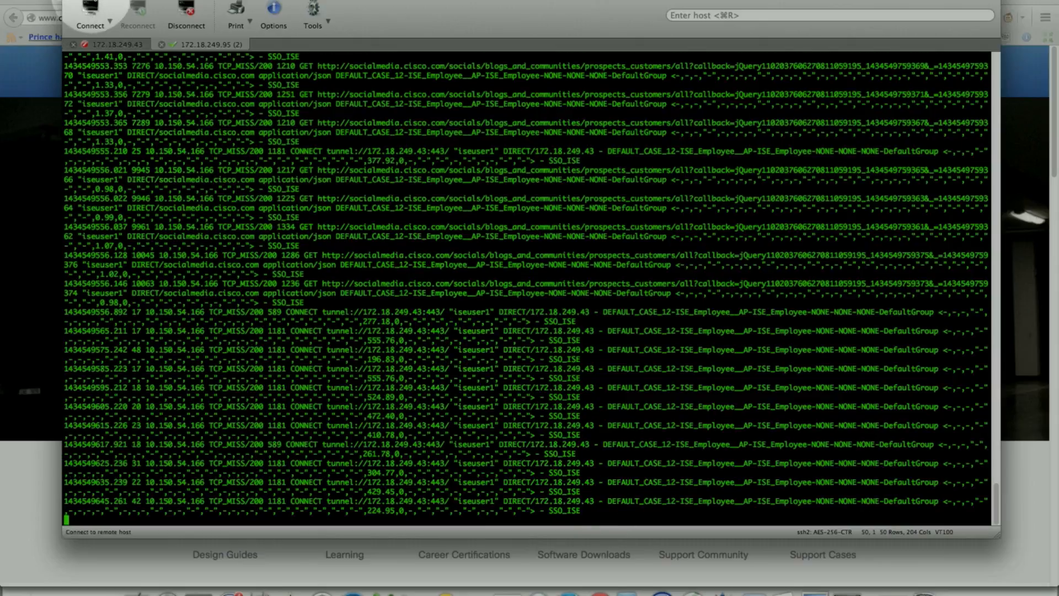
Return to Firefox and set its connection settings to No proxy.
left_click(85, 0)
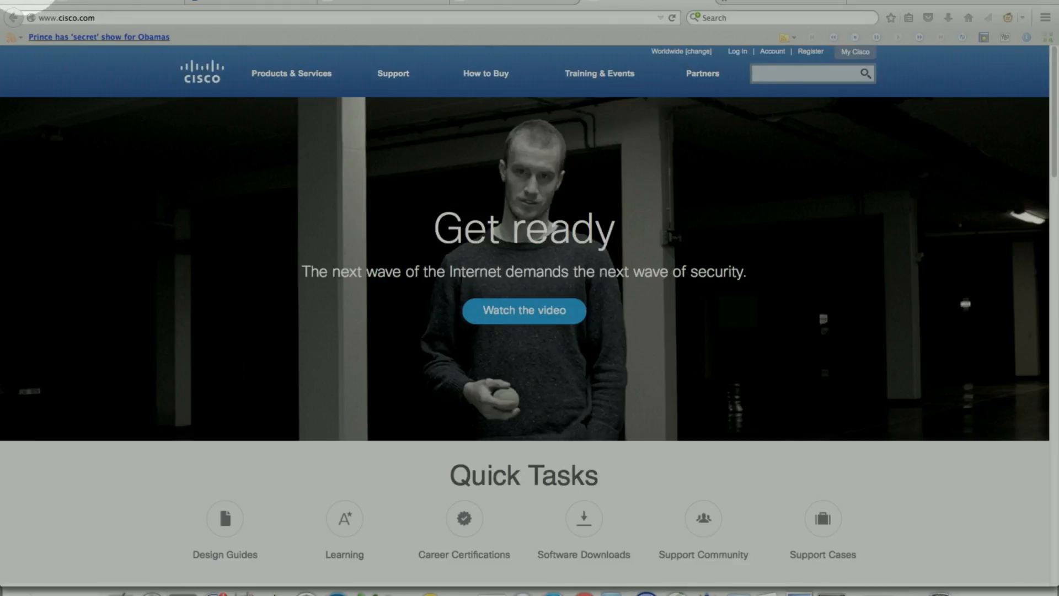
left_click(85, 73)
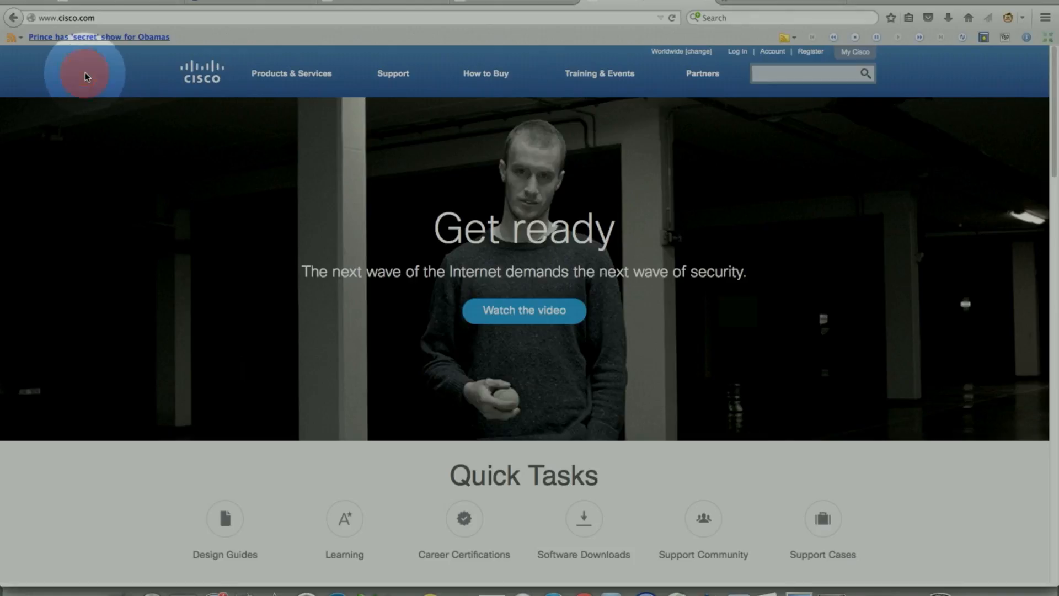
left_click(48, 6)
left_click(286, 188)
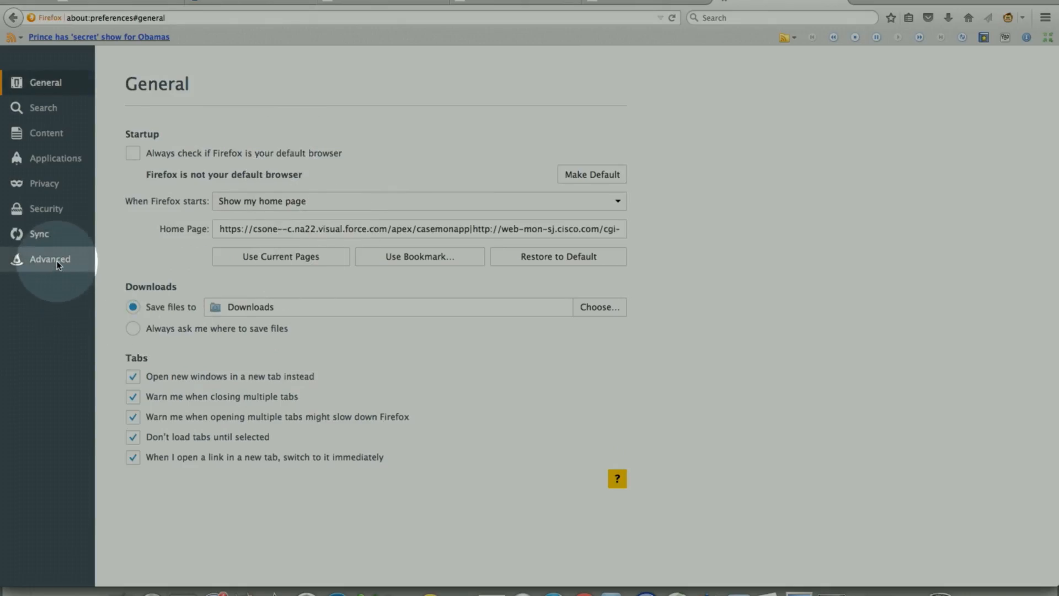
left_click(57, 265)
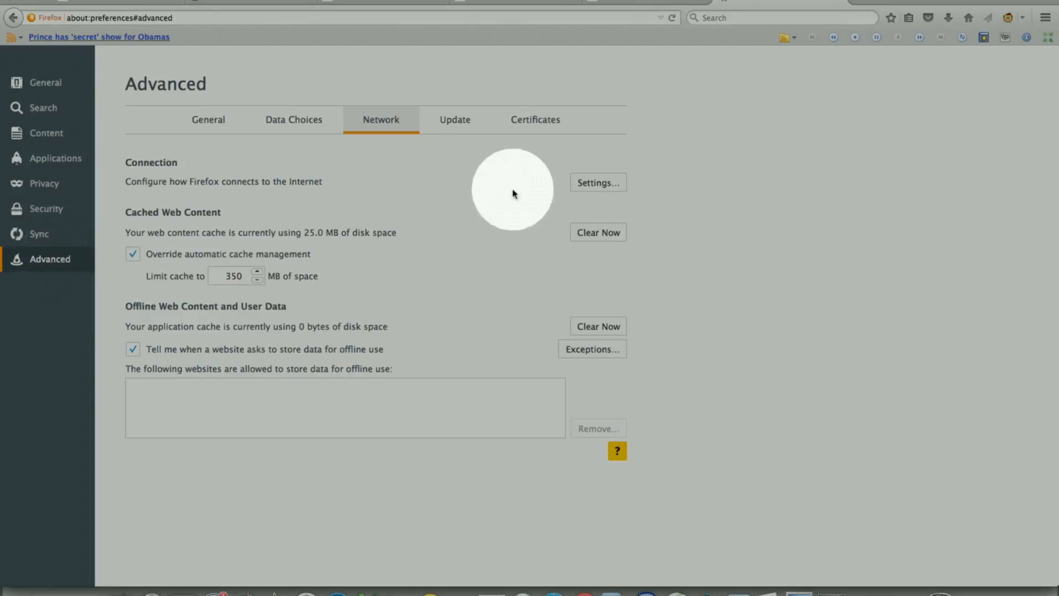
left_click(589, 183)
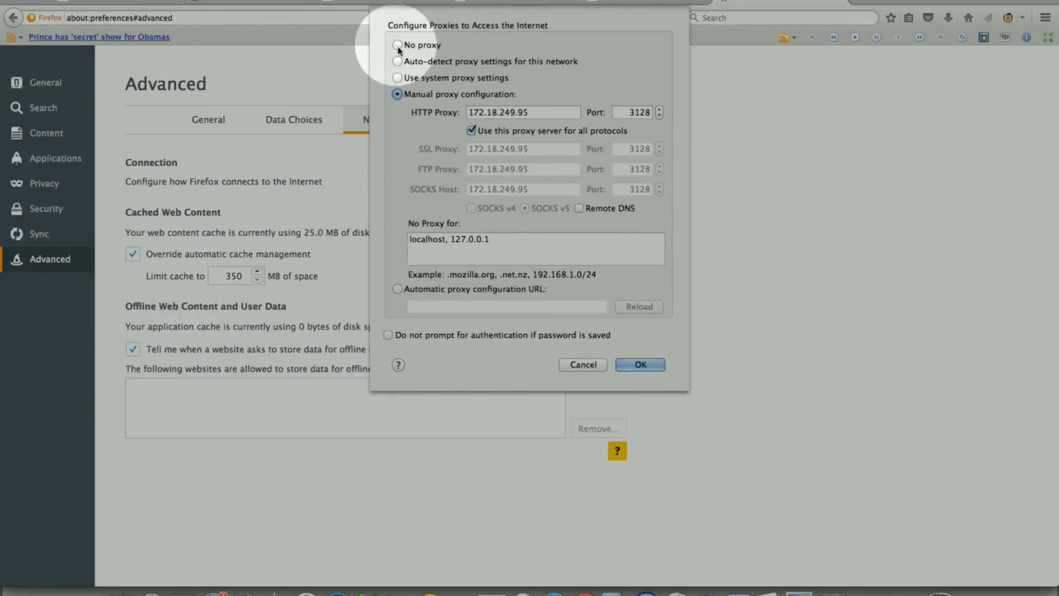
left_click(398, 45)
left_click(639, 364)
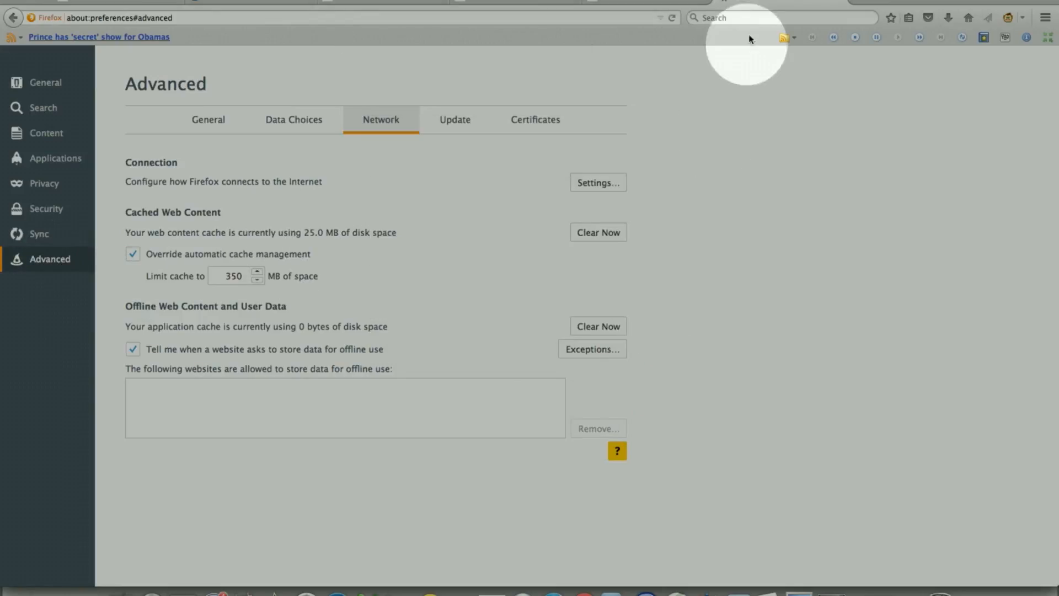
Hide Firefox to reveal the guide document, restore SecureCRT, and move its window aside so both are readable.
left_click(153, 5)
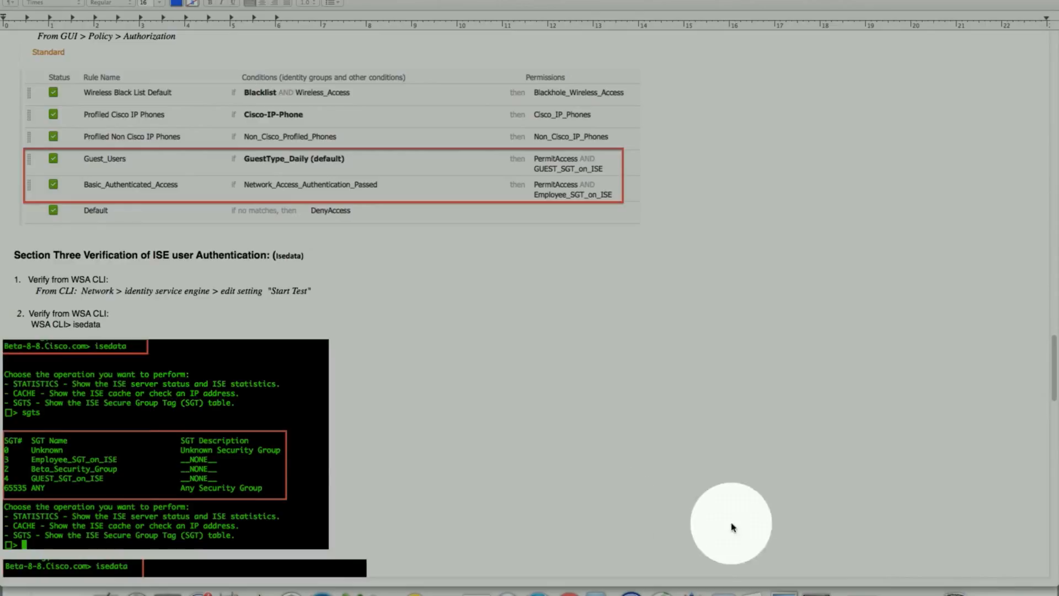
left_click(885, 589)
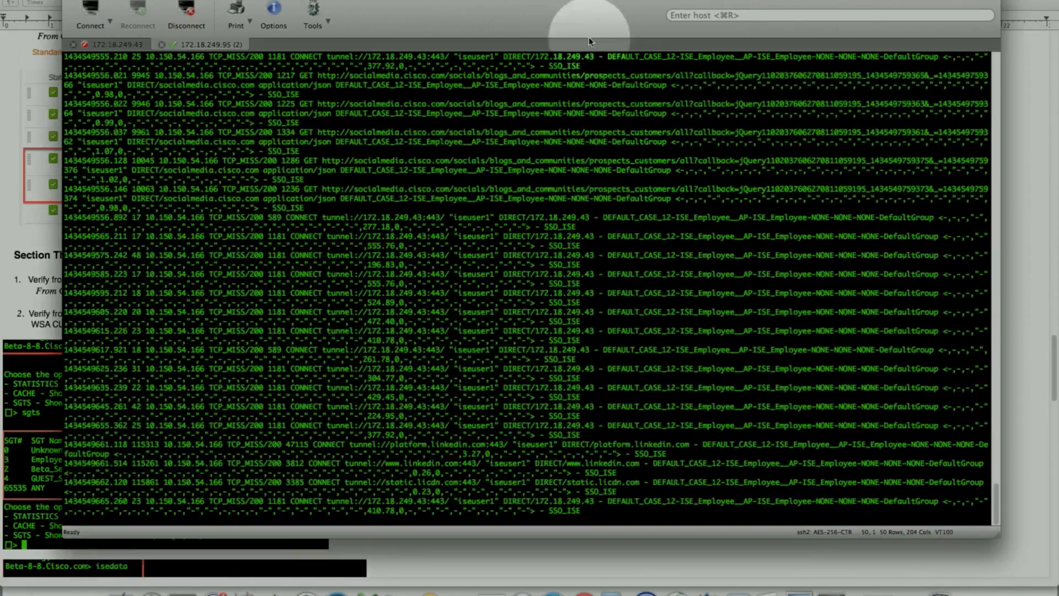
left_click_drag(501, 10, 798, 2)
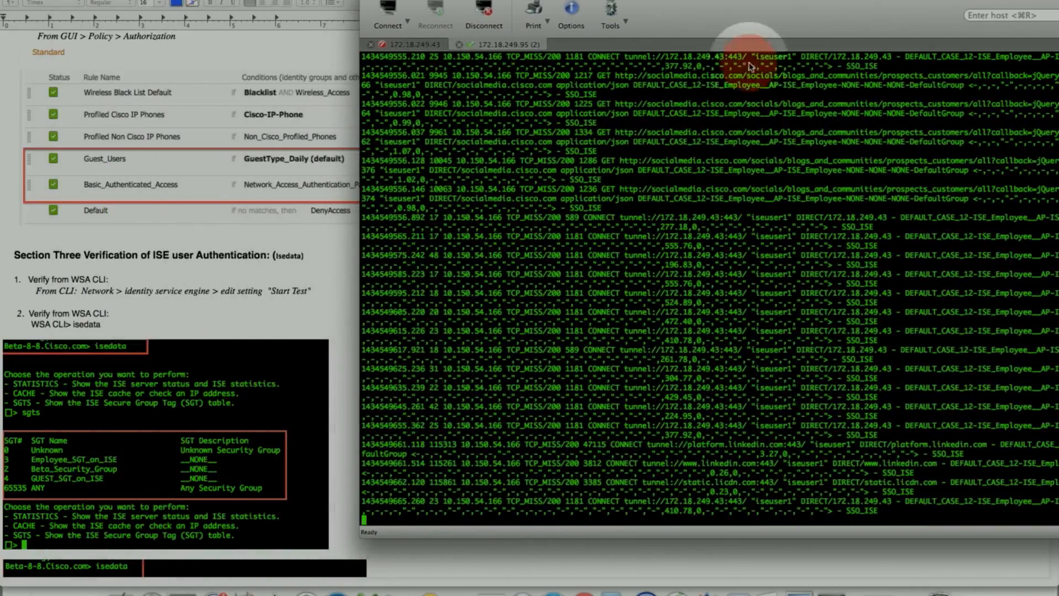
Stop the running access log tail in the 172.18.249.95 session and add a few blank prompt lines.
left_click(688, 359)
key("ctrl+c")
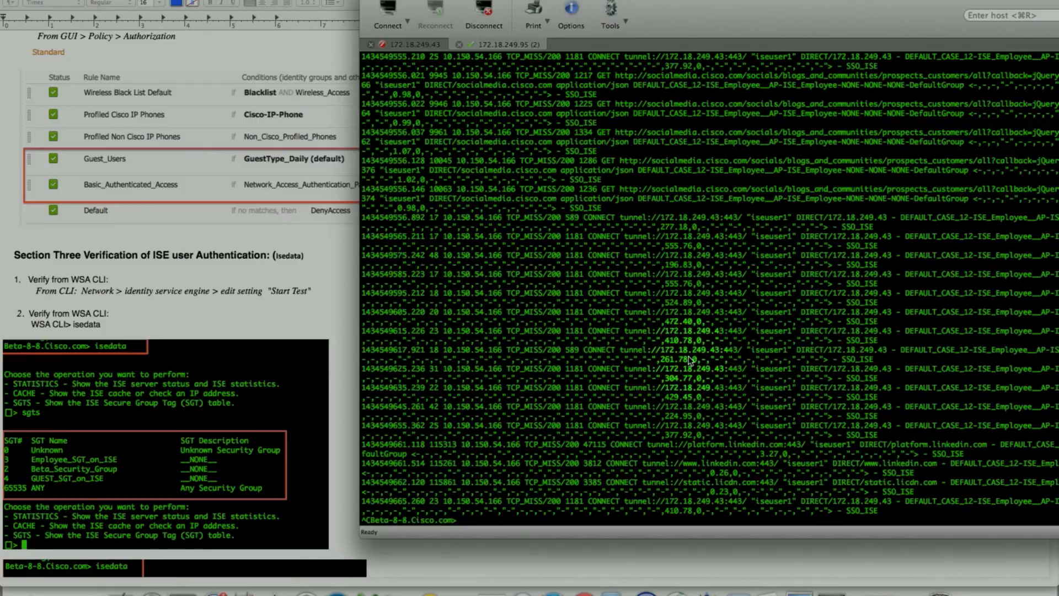
key("Return")
key("Return")
key("Return")
key("Return")
key("Return")
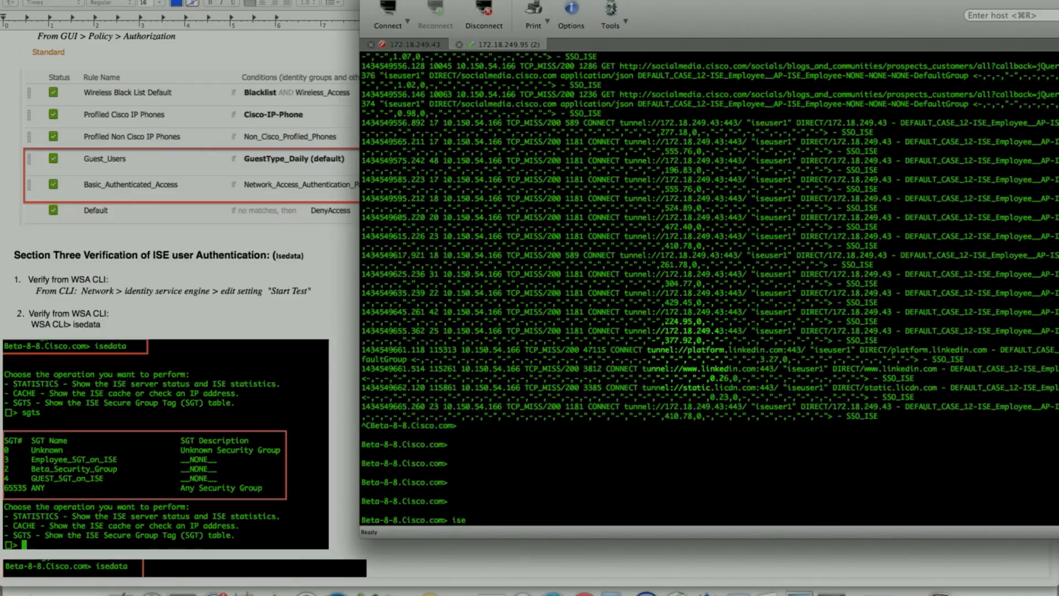
Run isedata on the WSA CLI and show the ISE server status and statistics.
type("isedata")
key("Return")
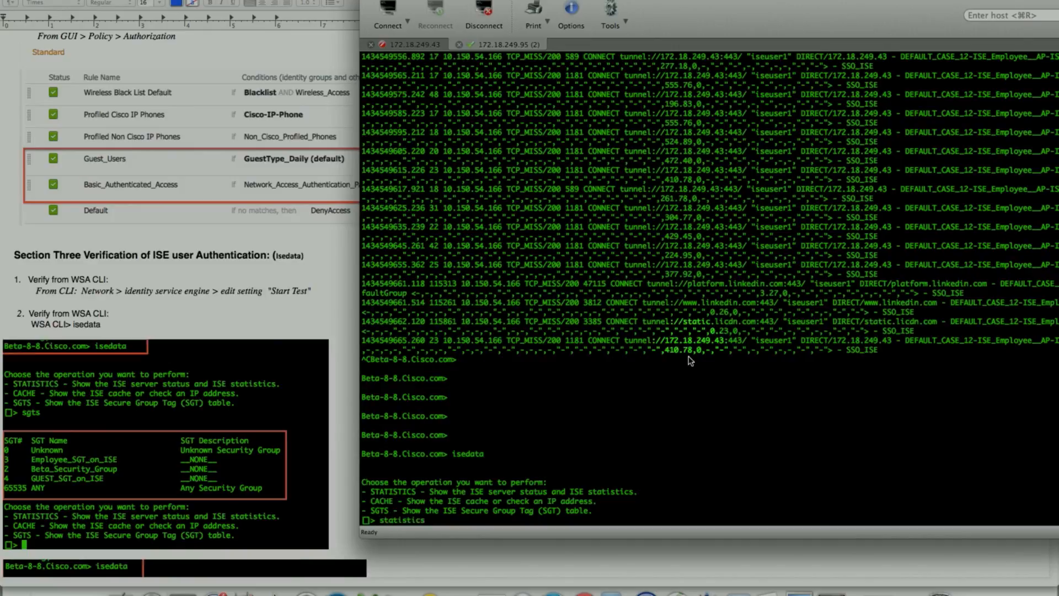
type("statistics")
key("Return")
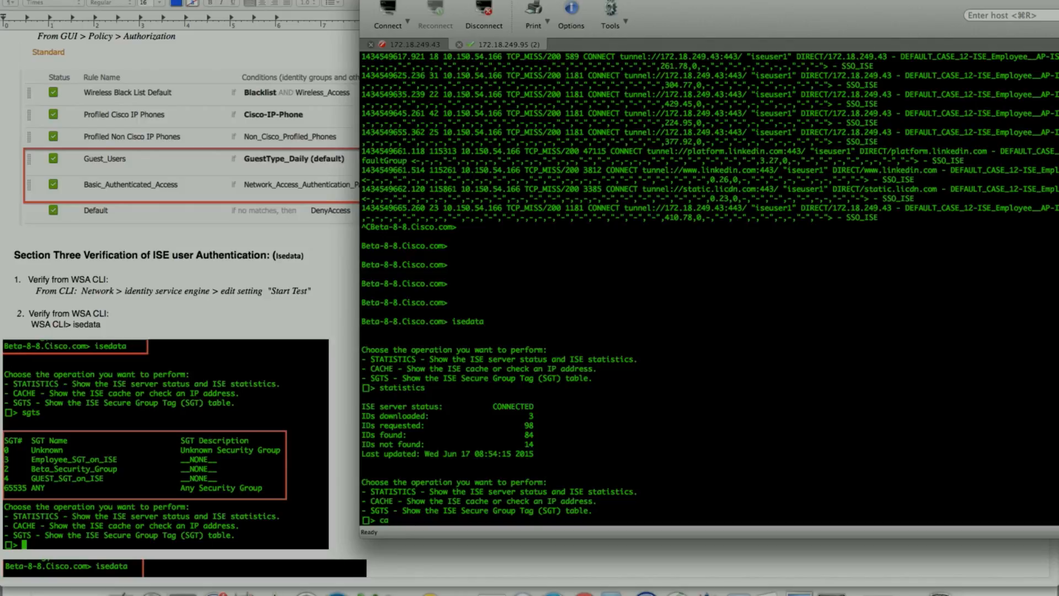
Show the ISE ID cache with the cache and show operations, and compare it with the guide's verification section.
key("Return")
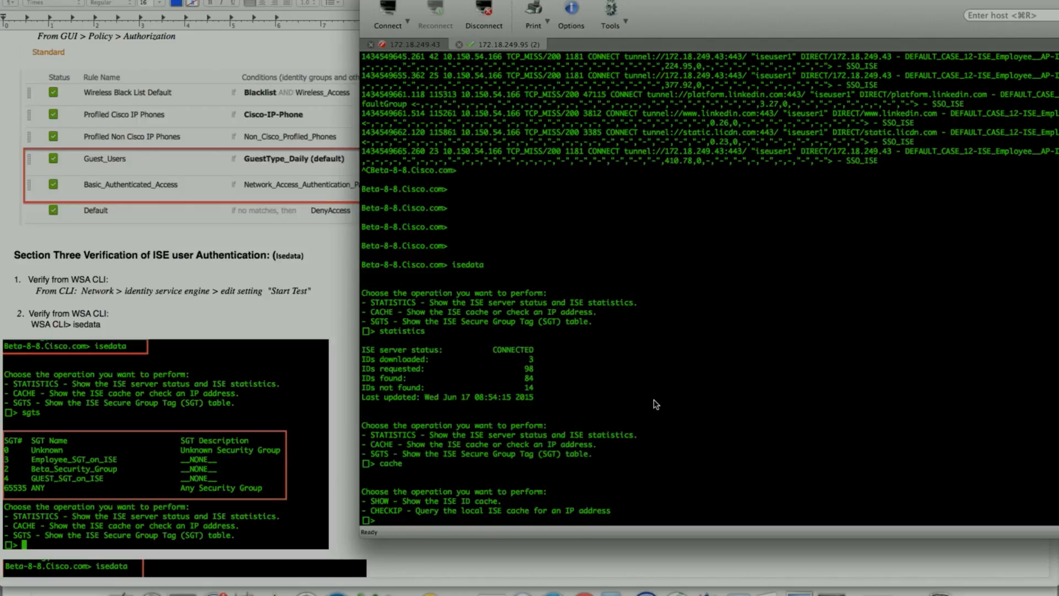
type("show")
key("Return")
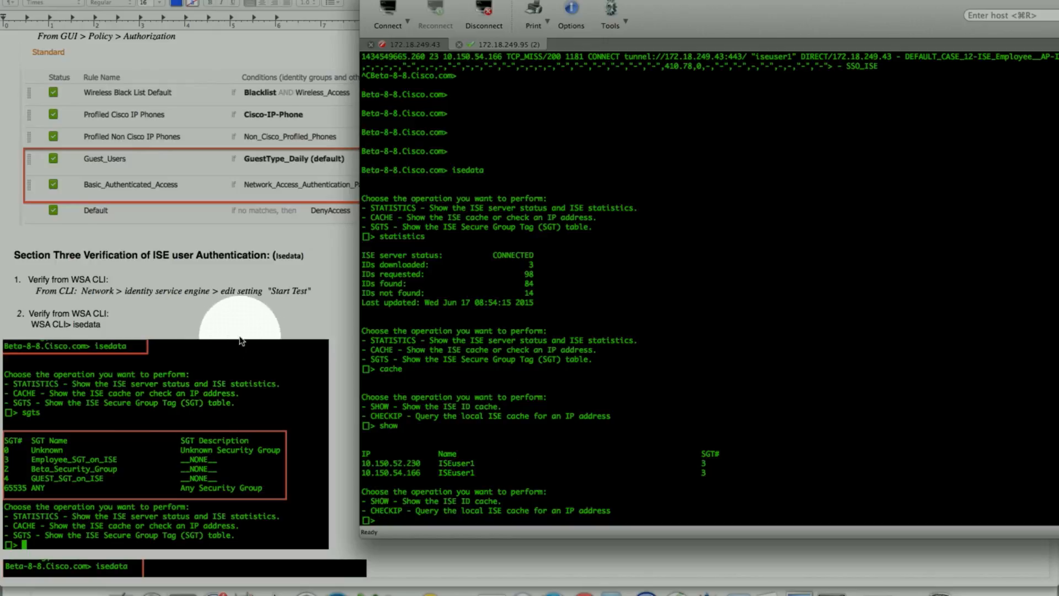
scroll(241, 341, "down", 3)
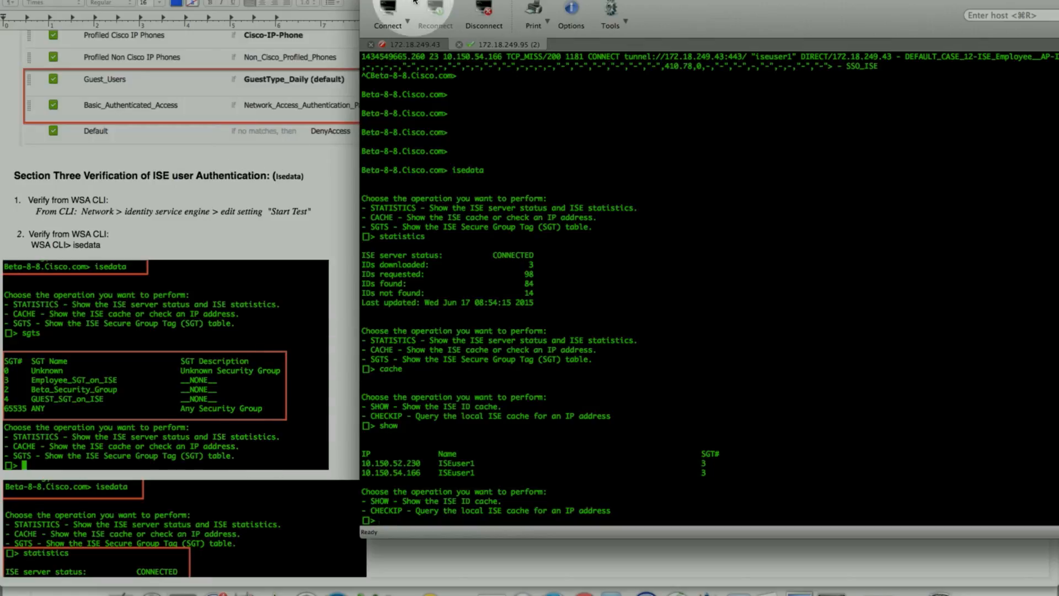
Bring SecureCRT back, leave the cache submenu, and show the Secure Group Tag table with sgts.
left_click(378, 1)
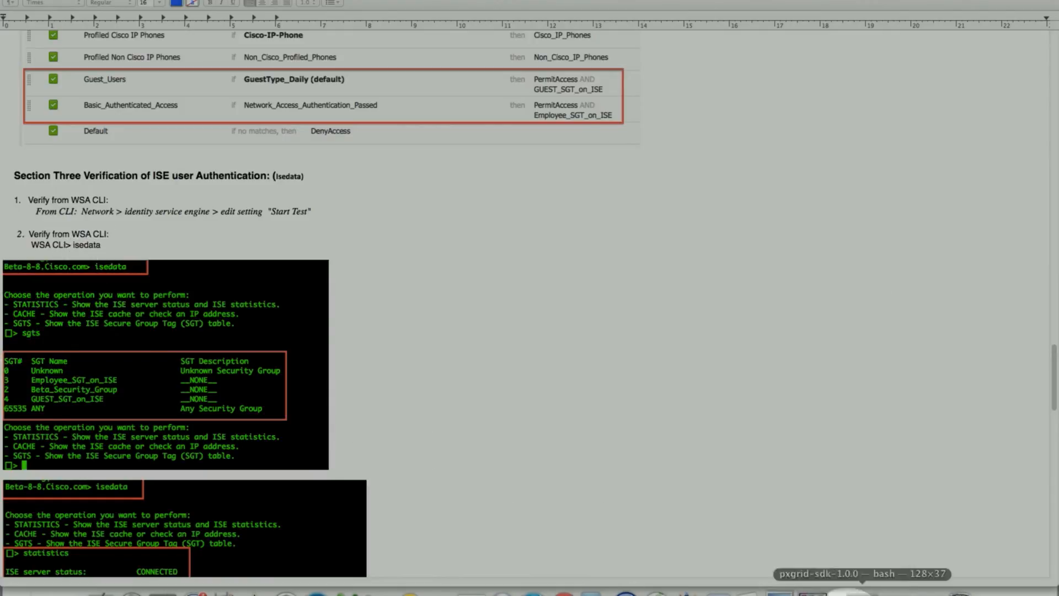
left_click(927, 589)
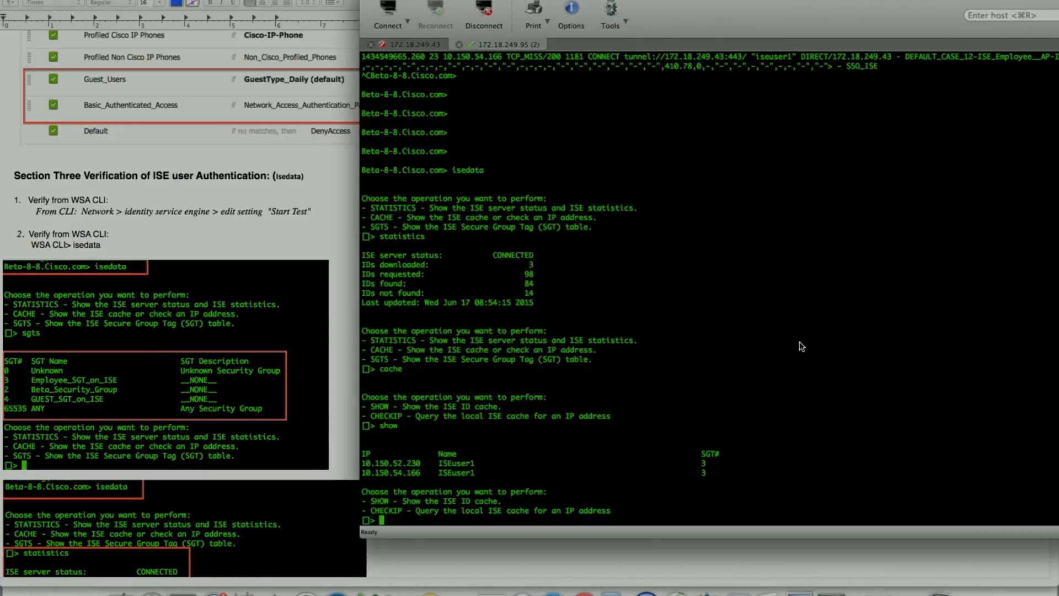
key("Return")
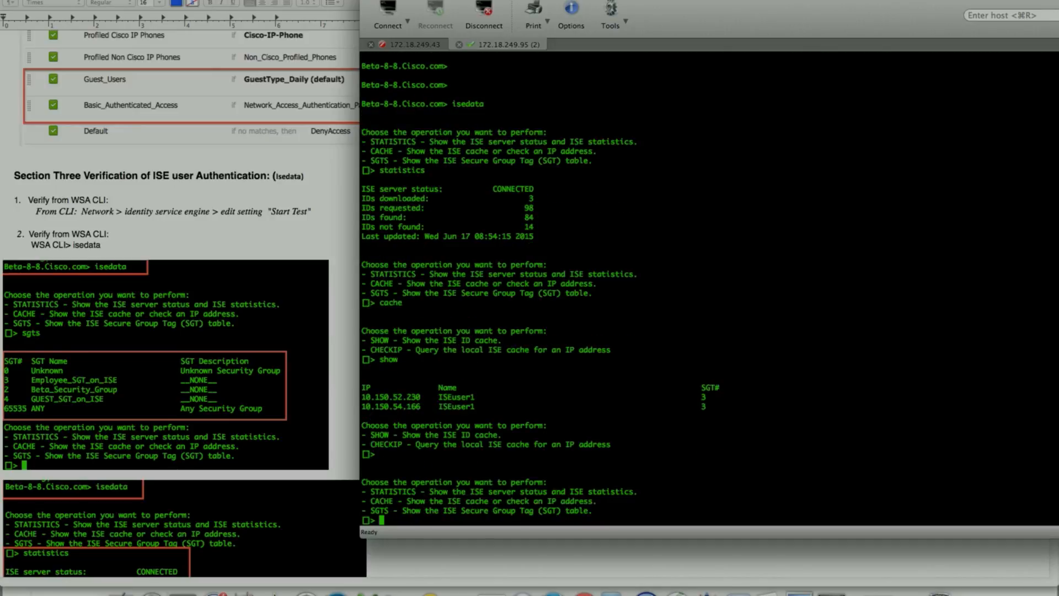
type("g")
key("BackSpace")
key("BackSpace")
type("sgts")
key("Return")
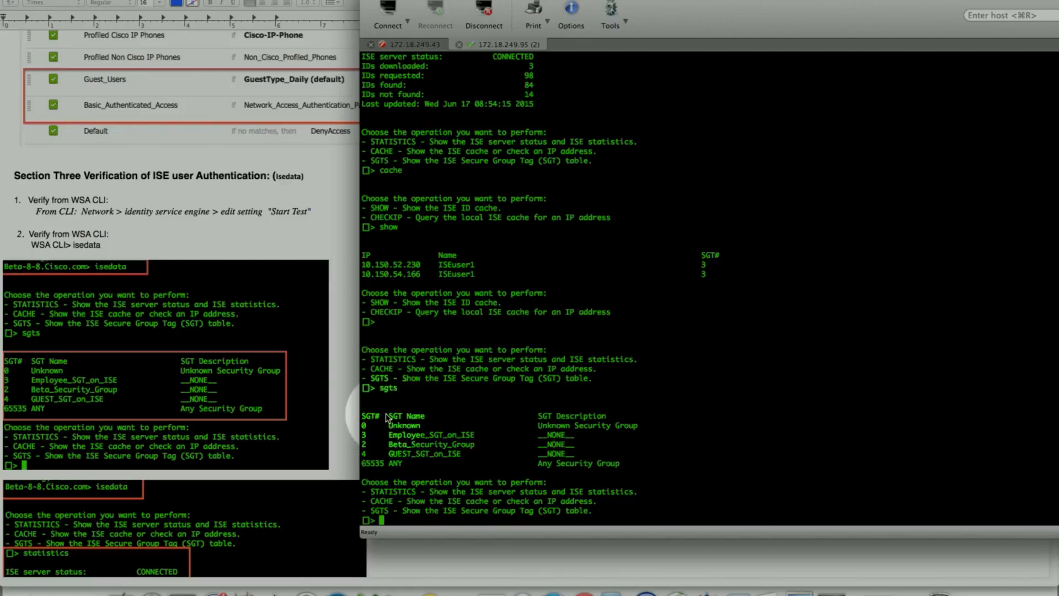
Move the terminal window further off the guide and compare the isedata output with the guide's examples down to the ise_service_log section.
left_click_drag(635, 5, 712, 4)
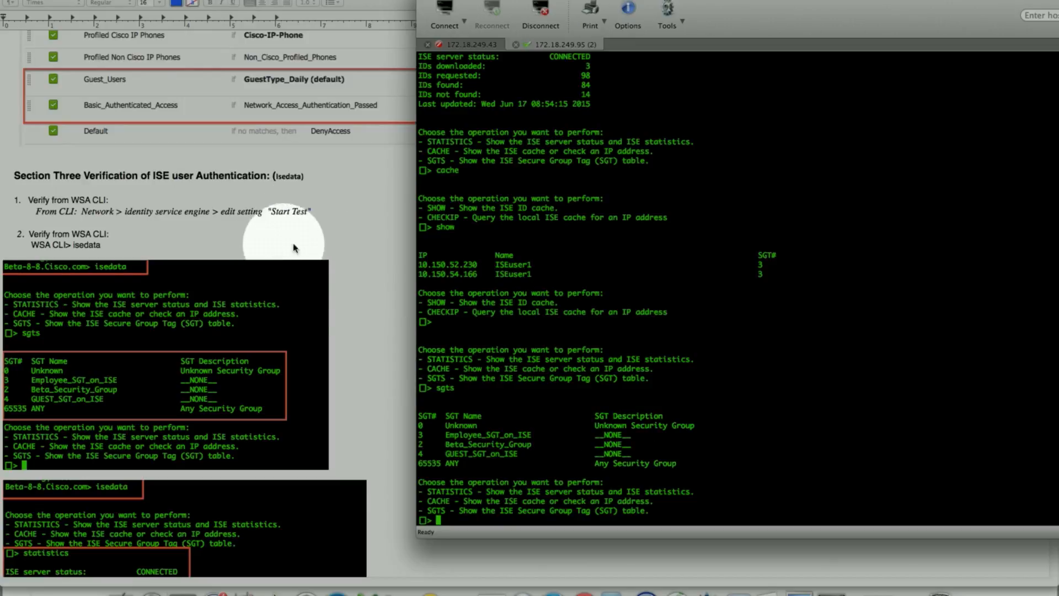
scroll(316, 246, "down", 3)
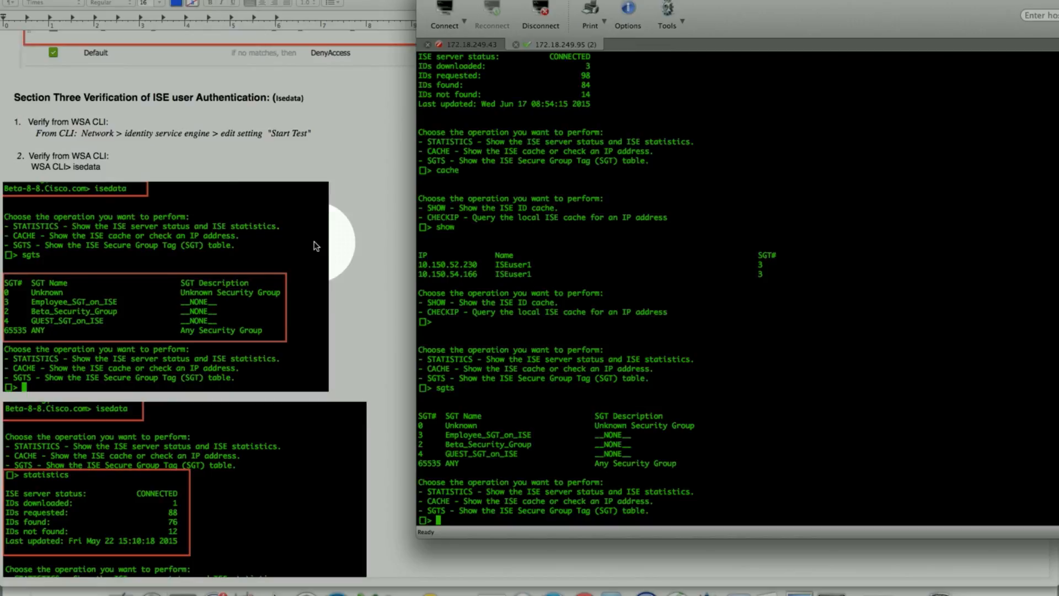
scroll(626, 267, "up", 3)
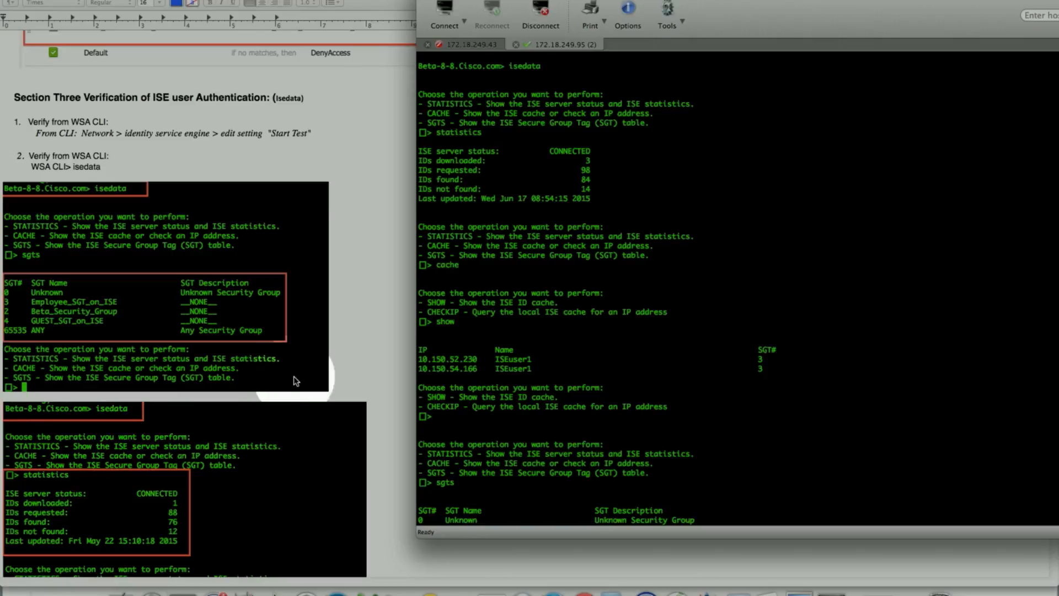
scroll(296, 380, "down", 5)
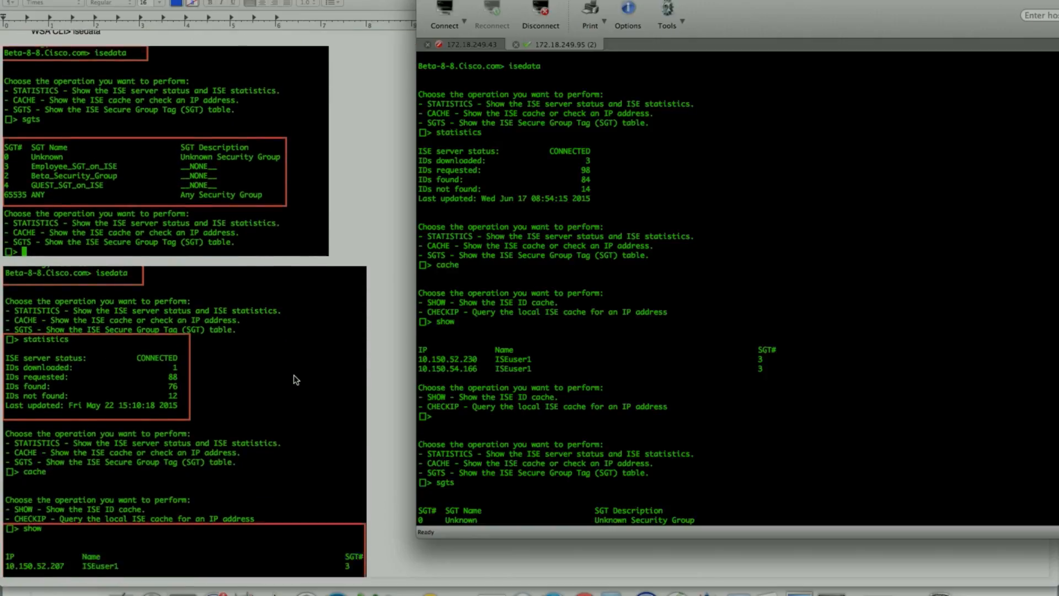
scroll(296, 379, "down", 2)
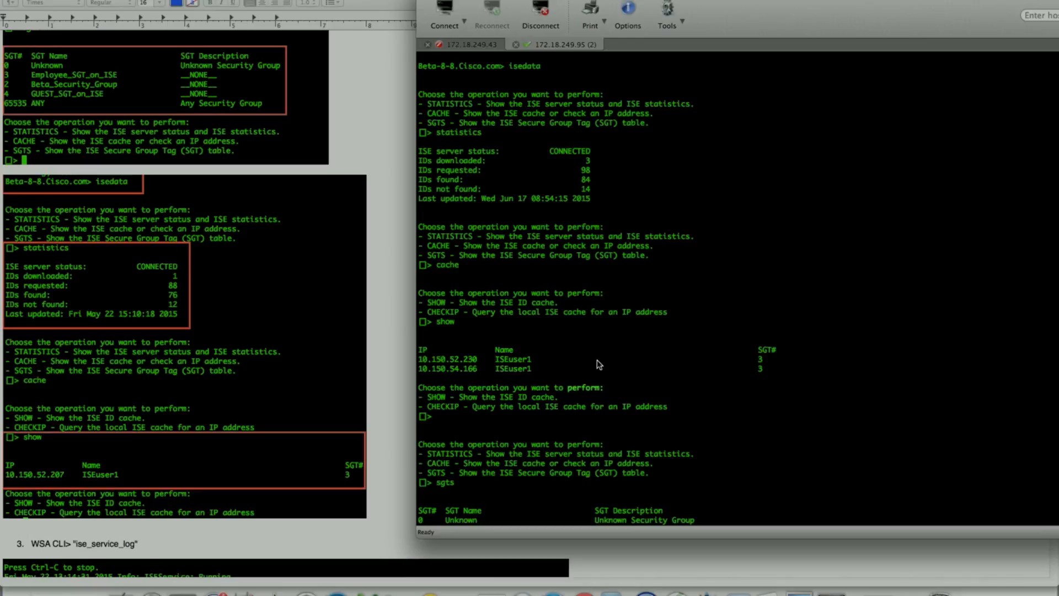
scroll(320, 381, "down", 5)
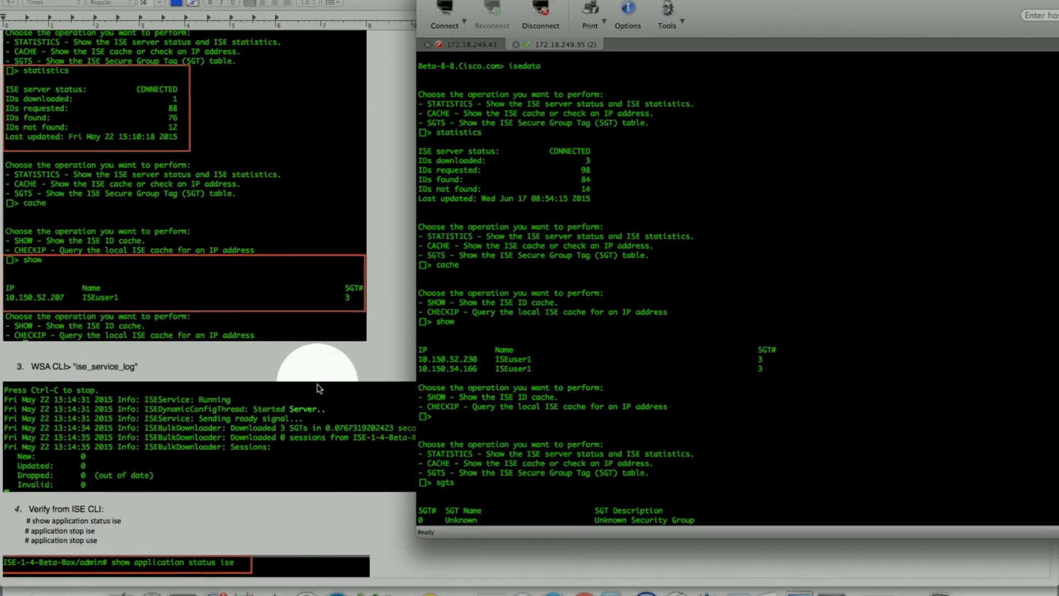
scroll(318, 389, "up", 2)
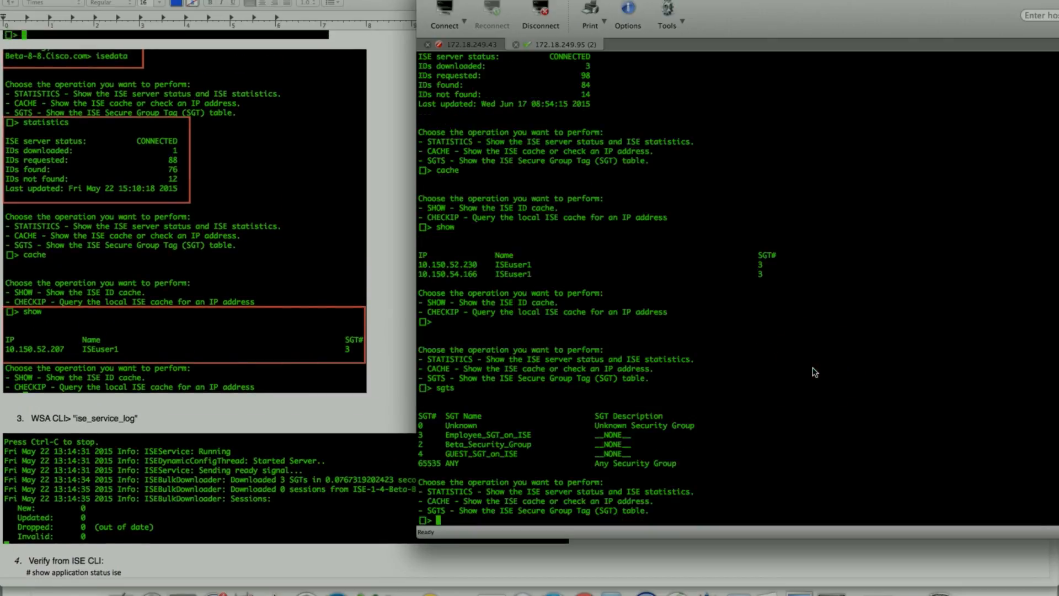
Exit isedata to the WSA command prompt and add a few blank prompt lines.
key("Return")
key("Return")
key("Return")
key("Return")
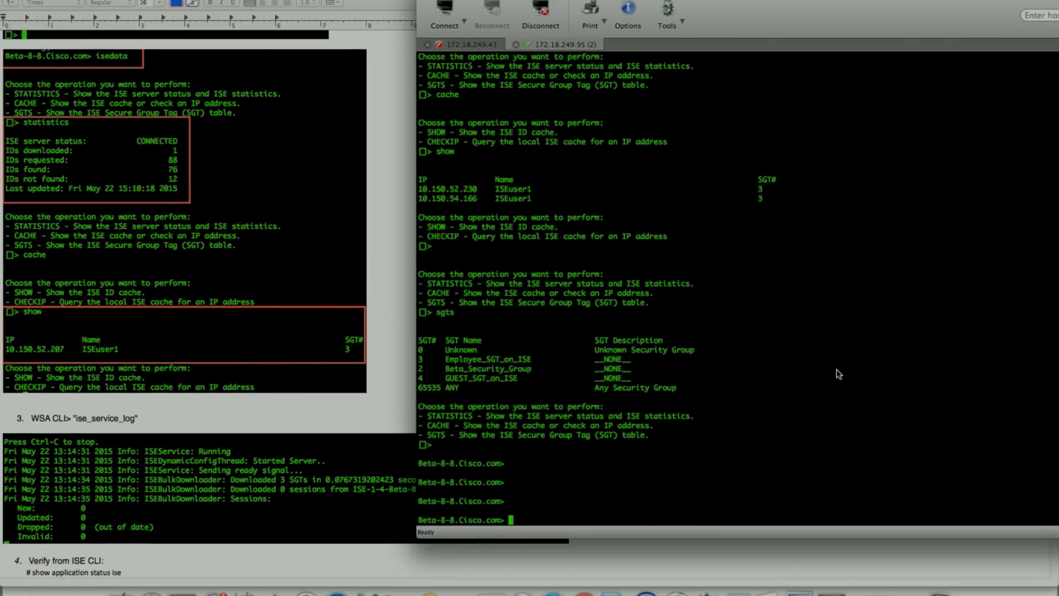
Run grep on log 17, ise_service_log, with an empty expression, tailing enabled, and defaults for the other options.
type("grep")
key("Return")
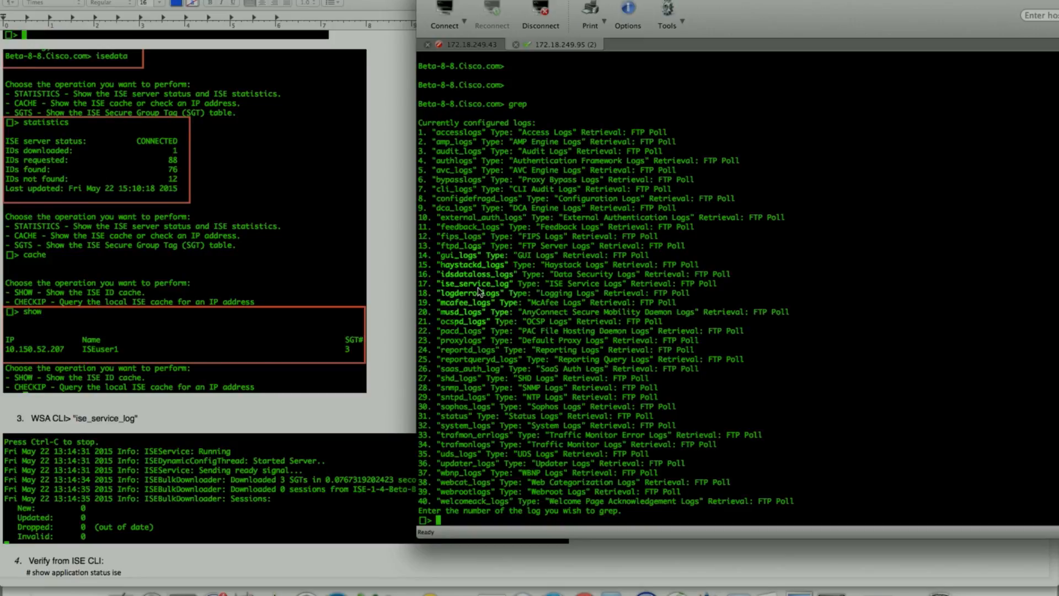
type("7")
key("Return")
key("Return")
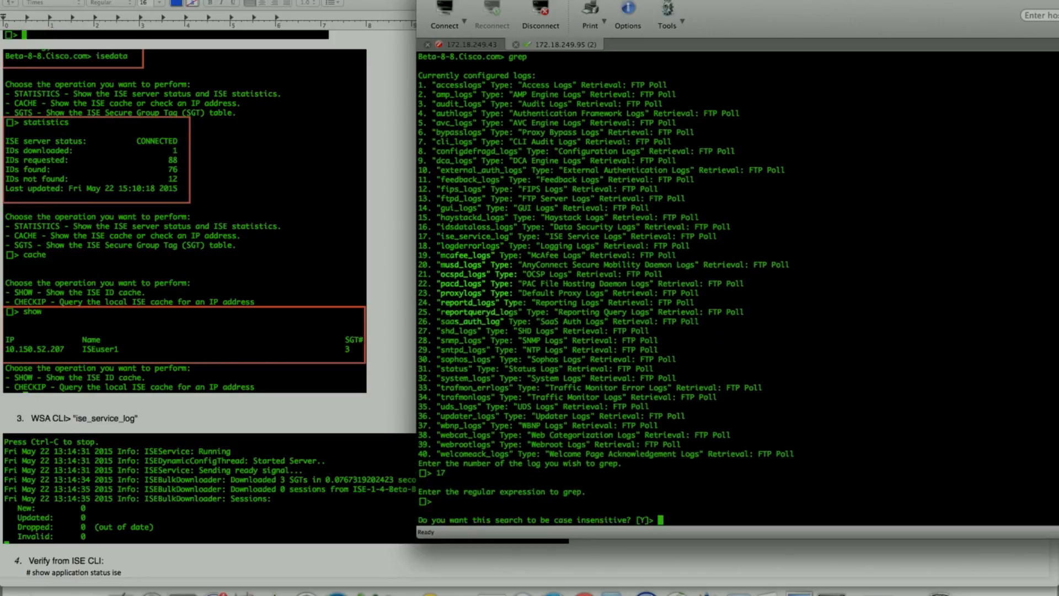
key("Return")
key("Return")
type("y")
key("Return")
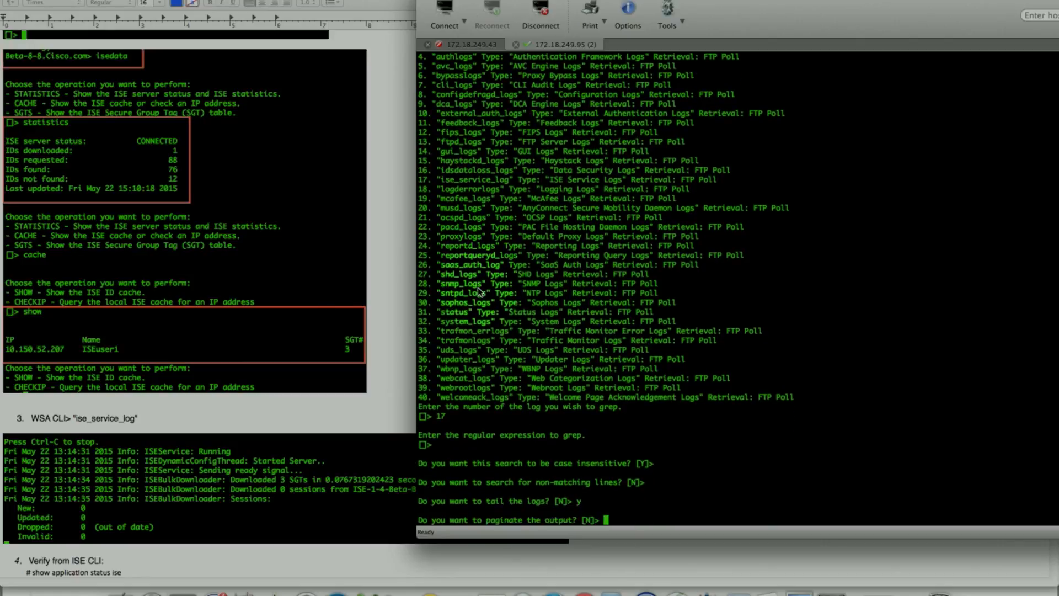
key("Return")
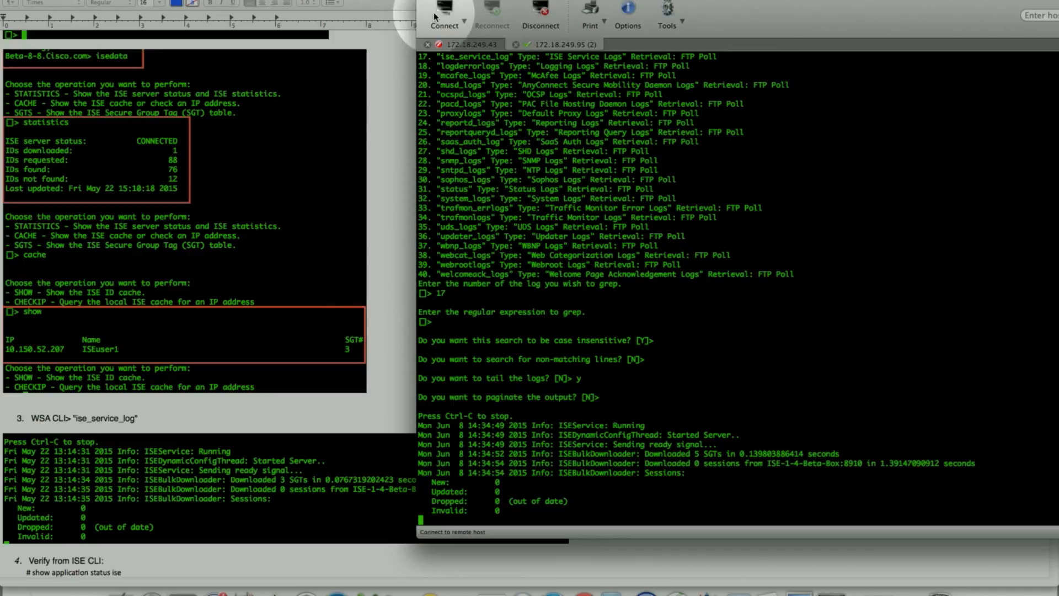
Switch to the 172.18.249.43 session in SecureCRT, reconnect it, and widen the terminal window.
key("super+m")
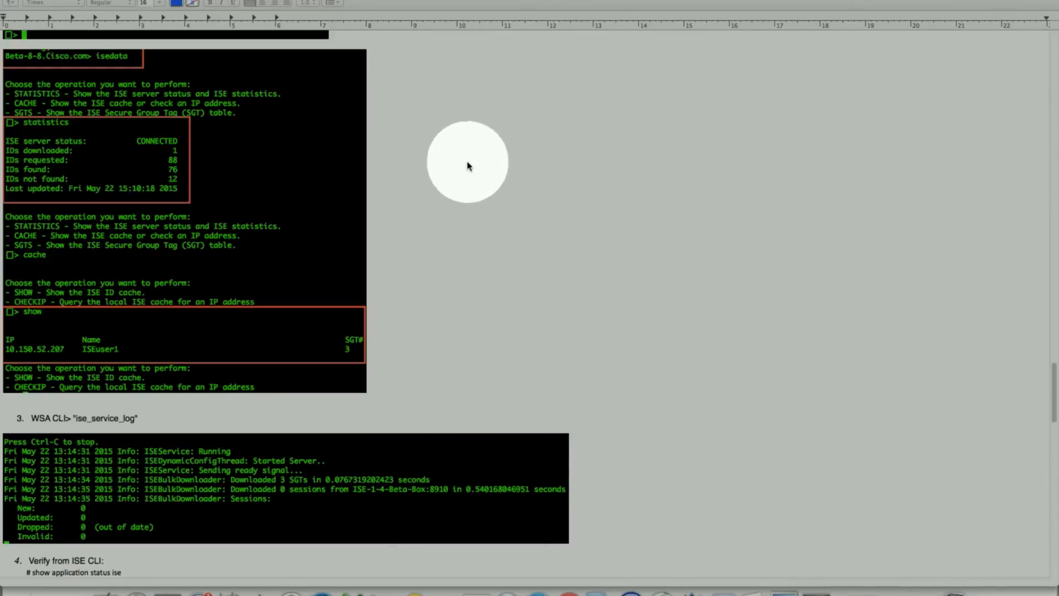
left_click(923, 588)
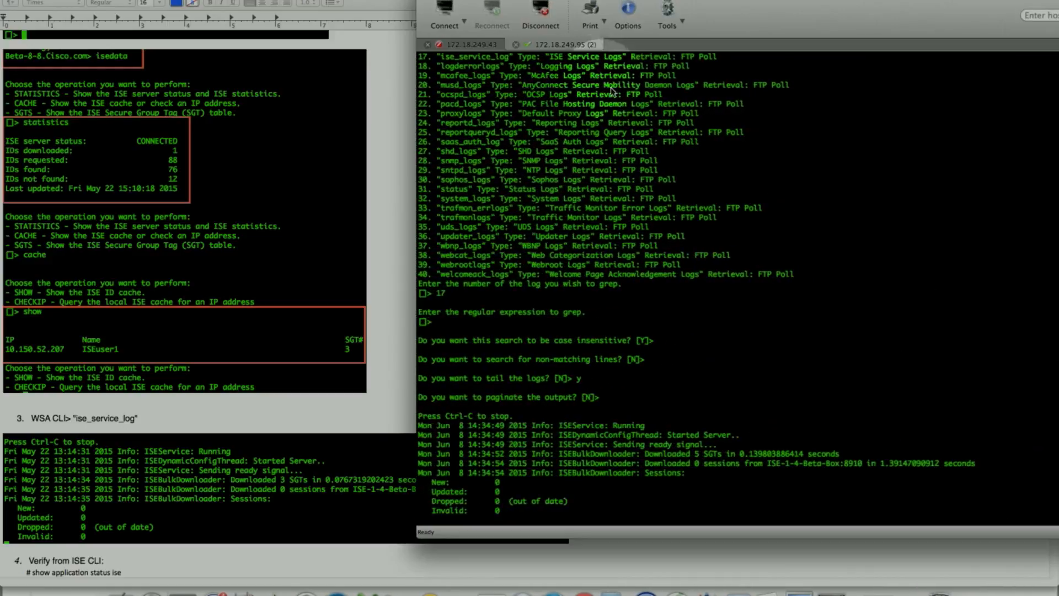
left_click(473, 46)
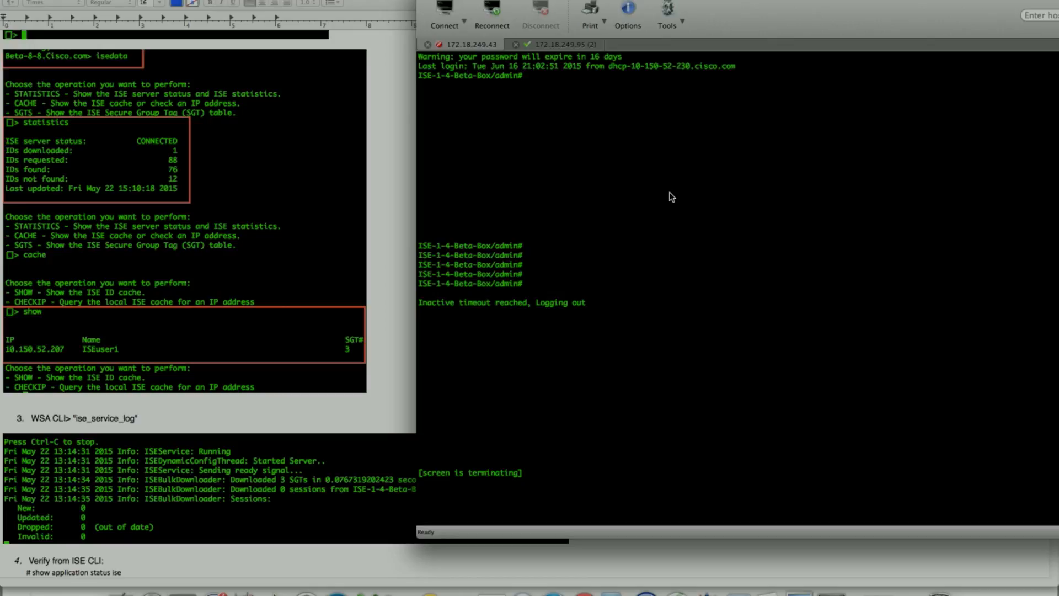
key("Return")
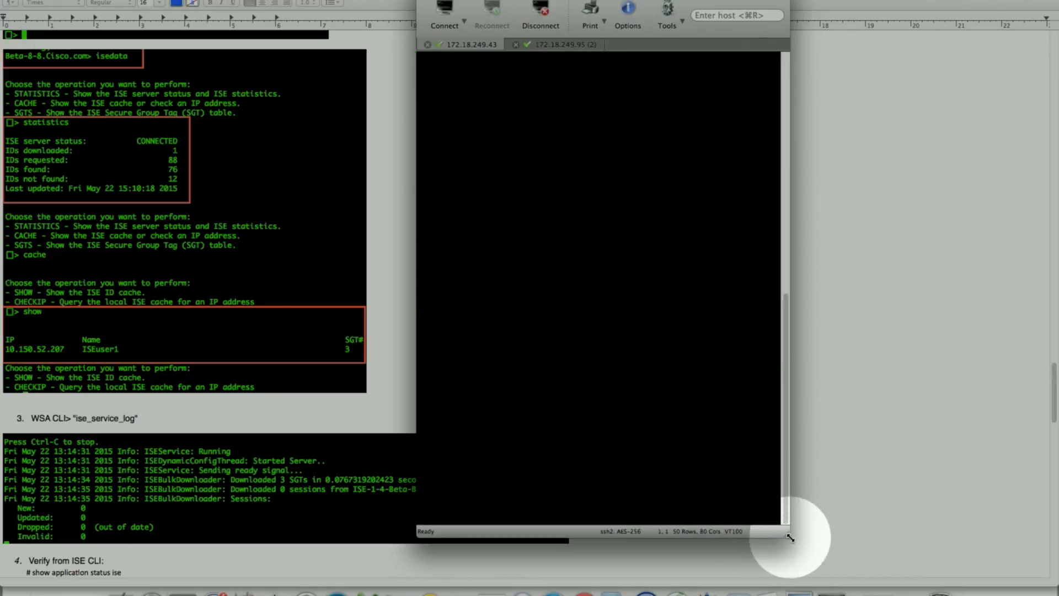
left_click_drag(790, 538, 1016, 480)
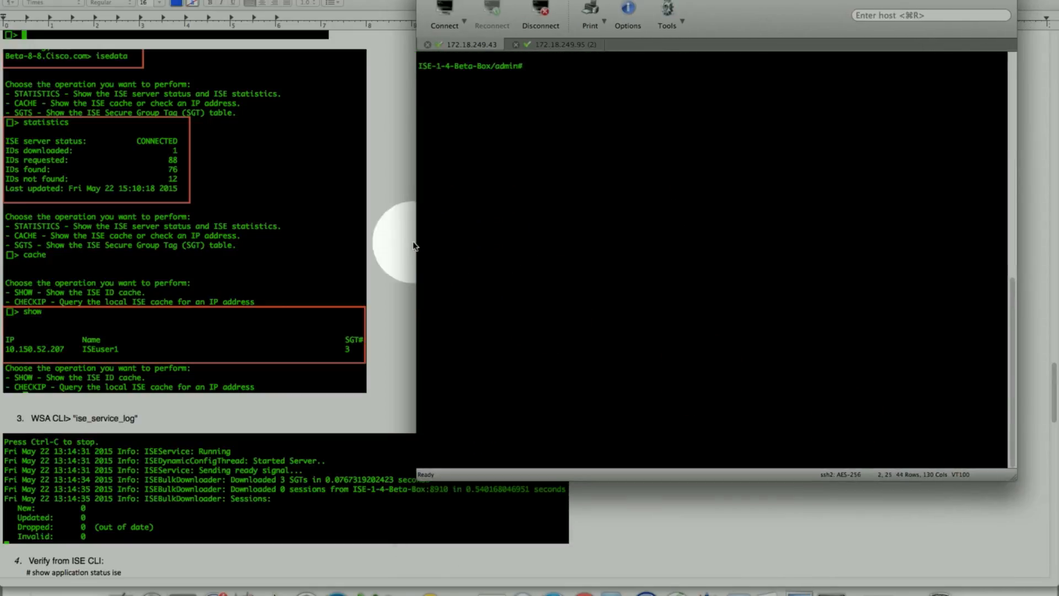
Read the "Verify from ISE CLI" section of the guide for the status commands, and return to the SecureCRT terminal.
left_click(415, 247)
scroll(415, 247, "down", 5)
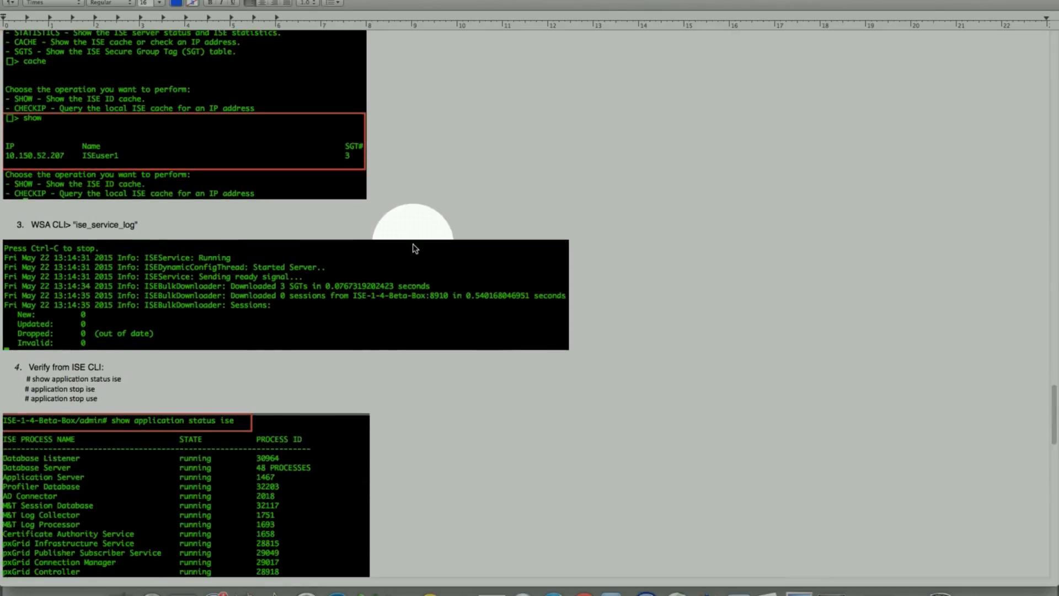
scroll(414, 248, "down", 3)
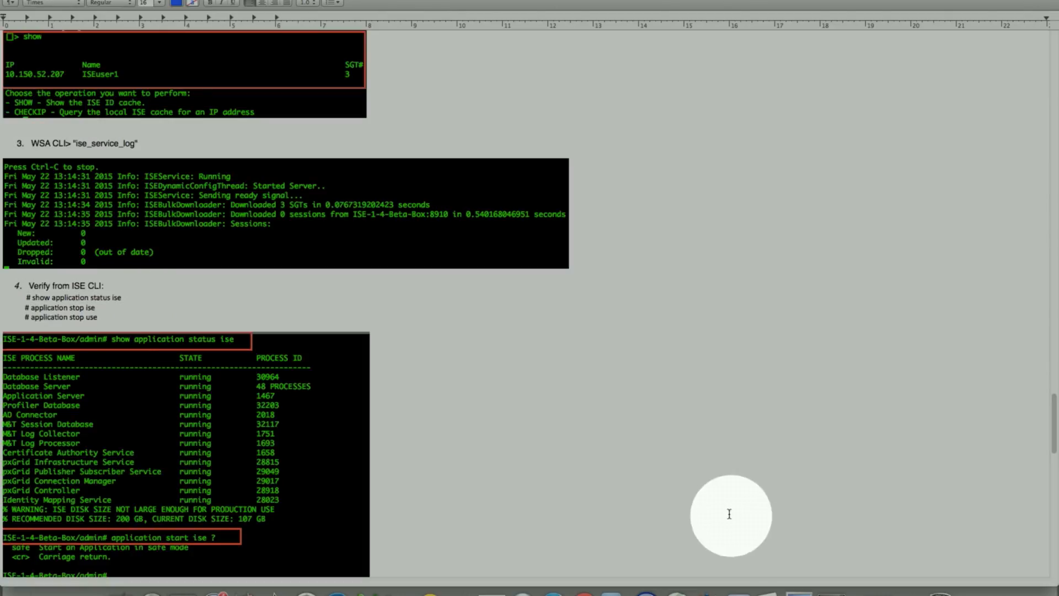
left_click(798, 592)
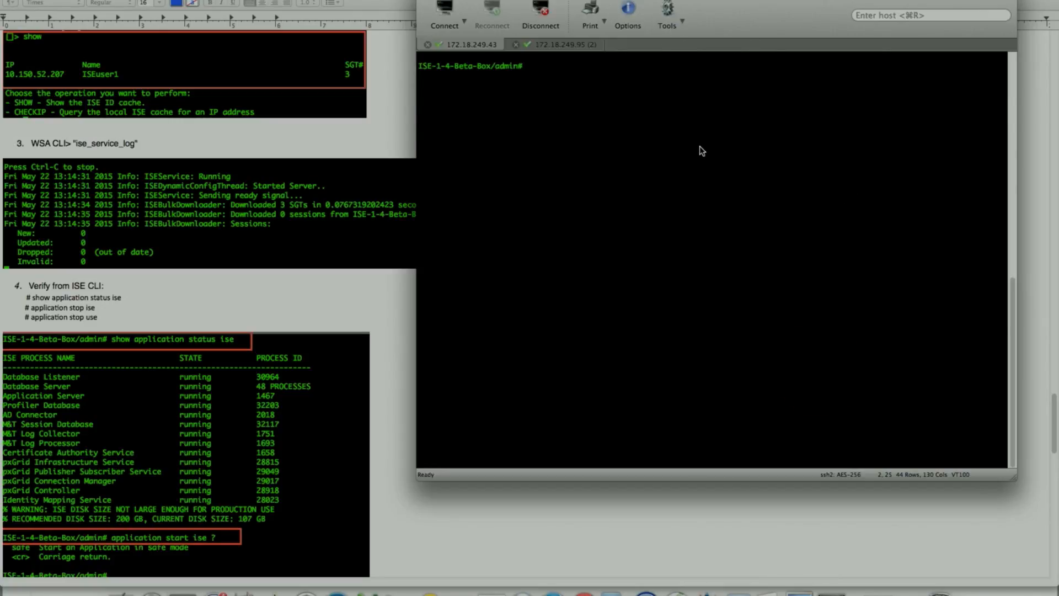
Try to query the ISE application state with the command show application ise.
type("shohw o")
type("ppli")
key("BackSpace")
key("BackSpace")
key("BackSpace")
key("BackSpace")
key("BackSpace")
key("BackSpace")
key("BackSpace")
key("BackSpace")
key("BackSpace")
type("show ao")
key("Tab")
type("ise")
key("Return")
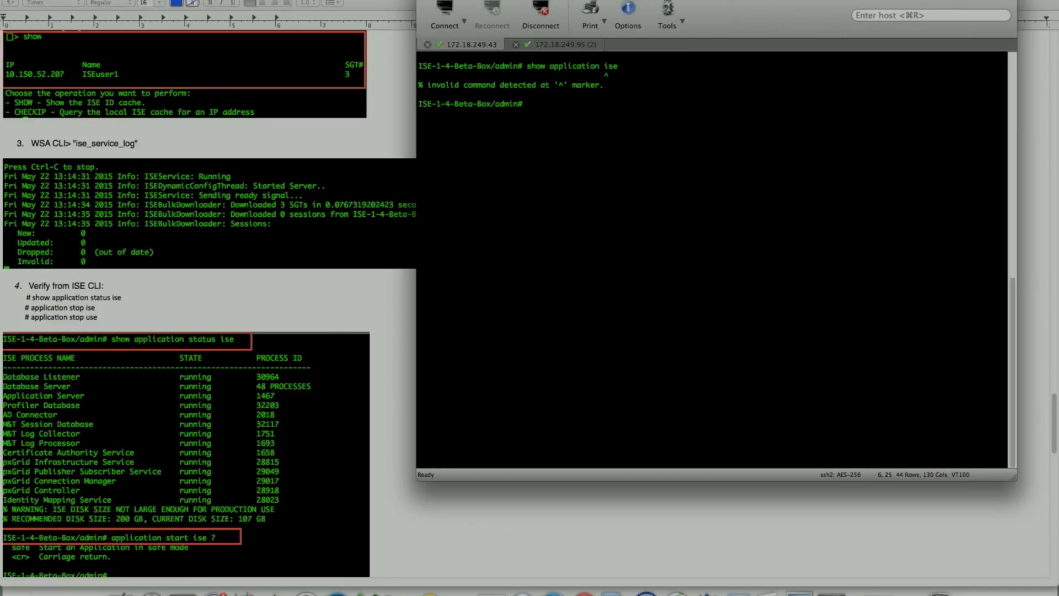
Correct the command to show application status ise and run it to list the ISE processes.
key("Up")
key("BackSpace")
type("e")
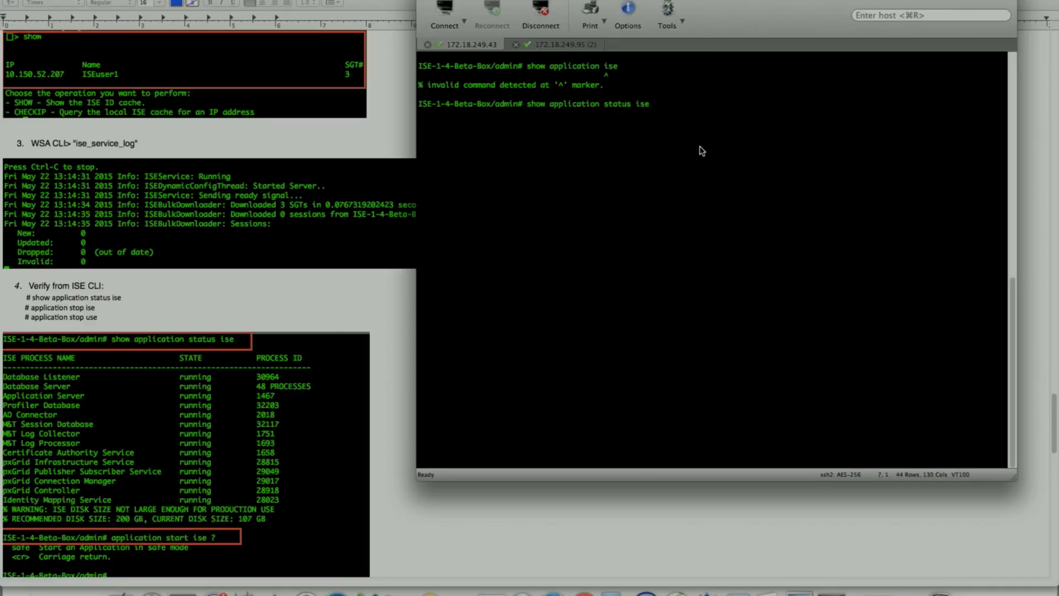
key("Return")
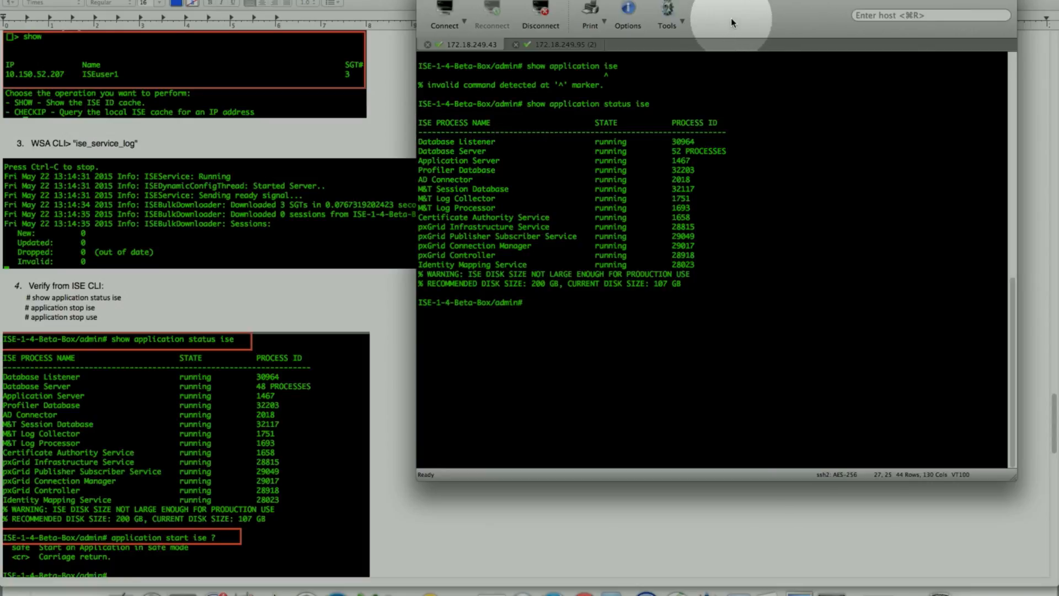
Read on in the guide to section 5, Reporting on Web Security Appliance, clearing the terminal window off the document.
left_click_drag(732, 18, 739, 17)
scroll(122, 320, "down", 2)
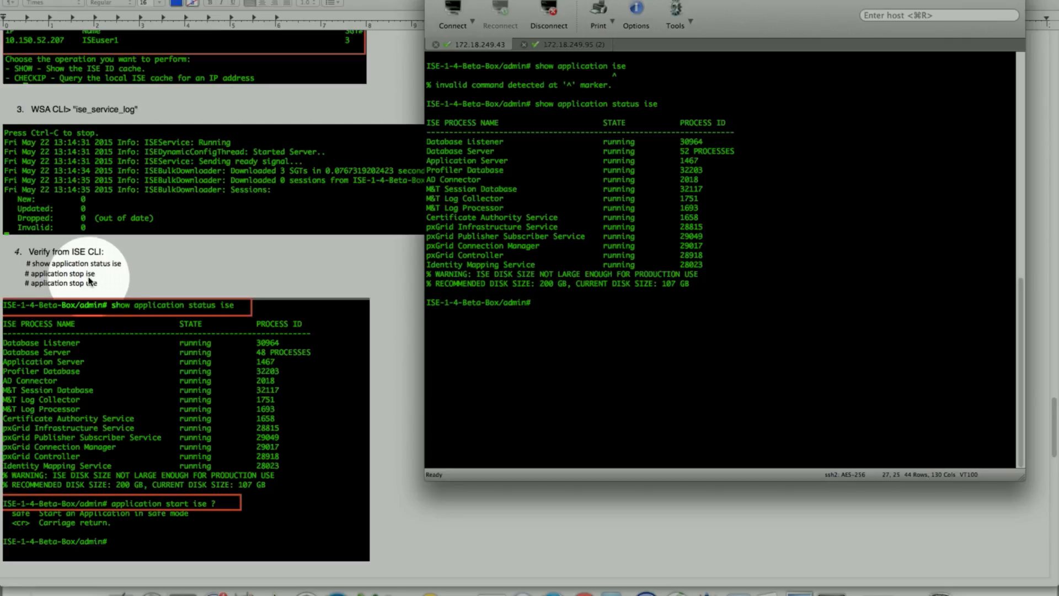
scroll(88, 281, "down", 10)
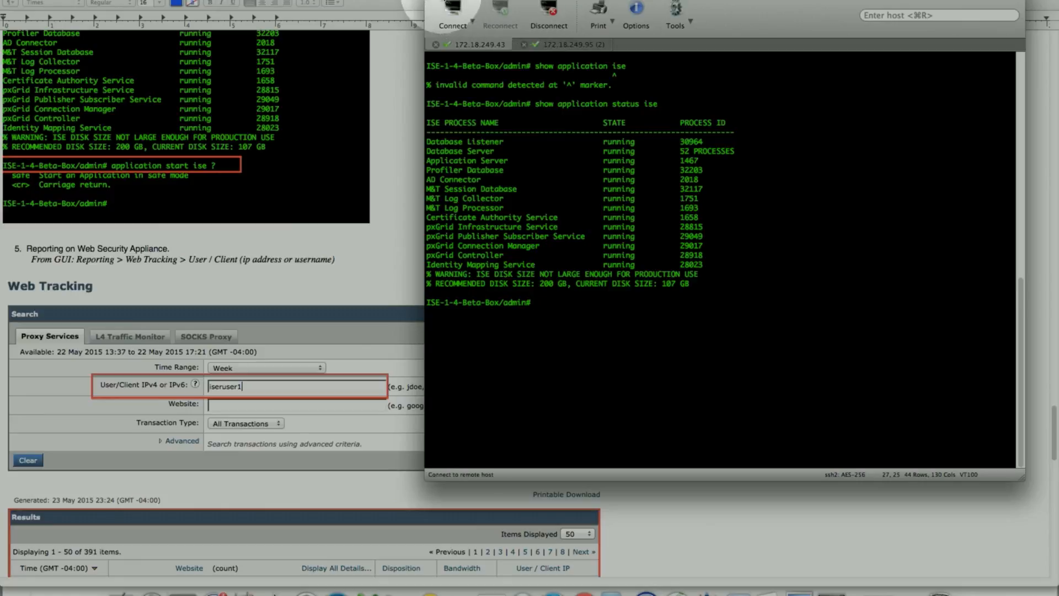
left_click(448, 0)
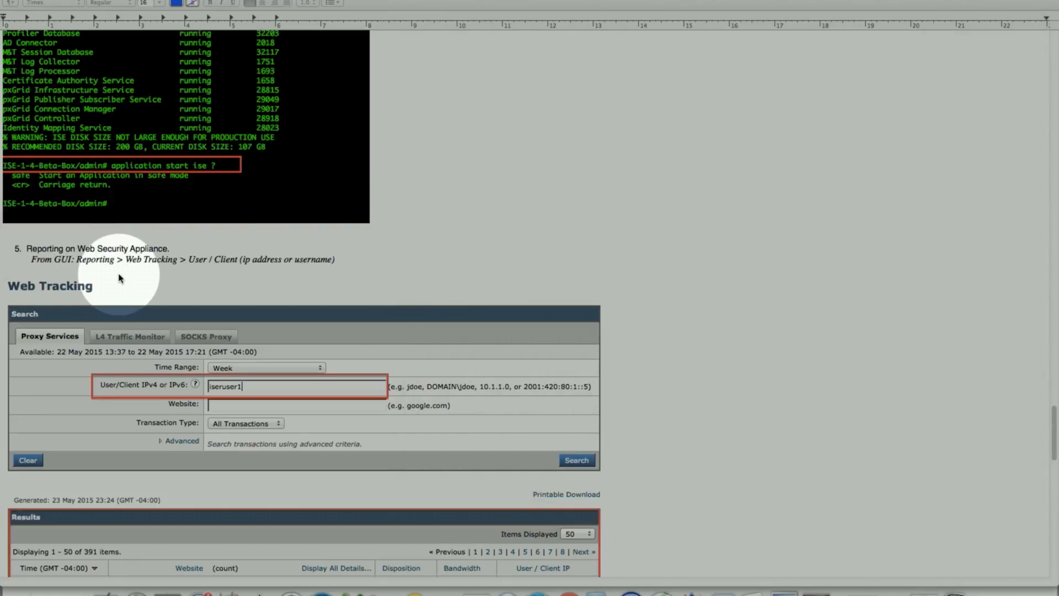
scroll(120, 277, "down", 1)
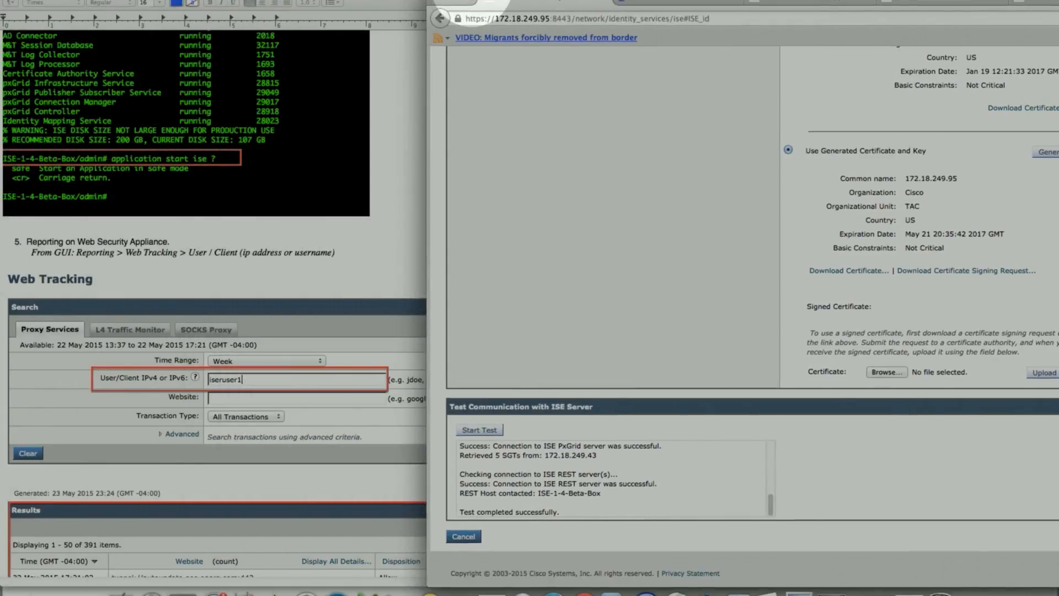
Open the Web Tracking report in the Web Security Appliance's browser interface.
scroll(610, 146, "up", 15)
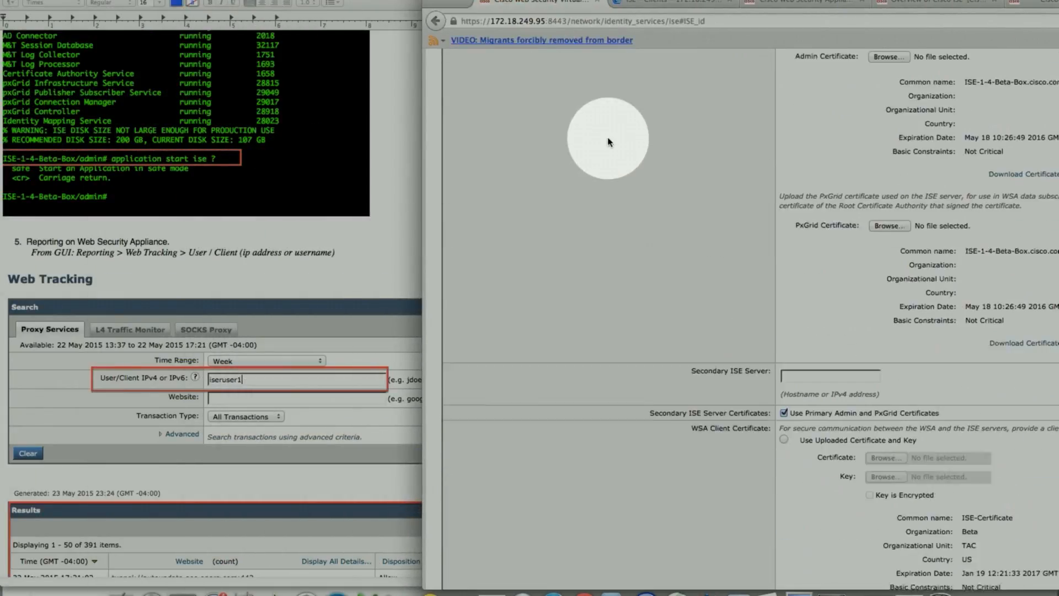
left_click(482, 97)
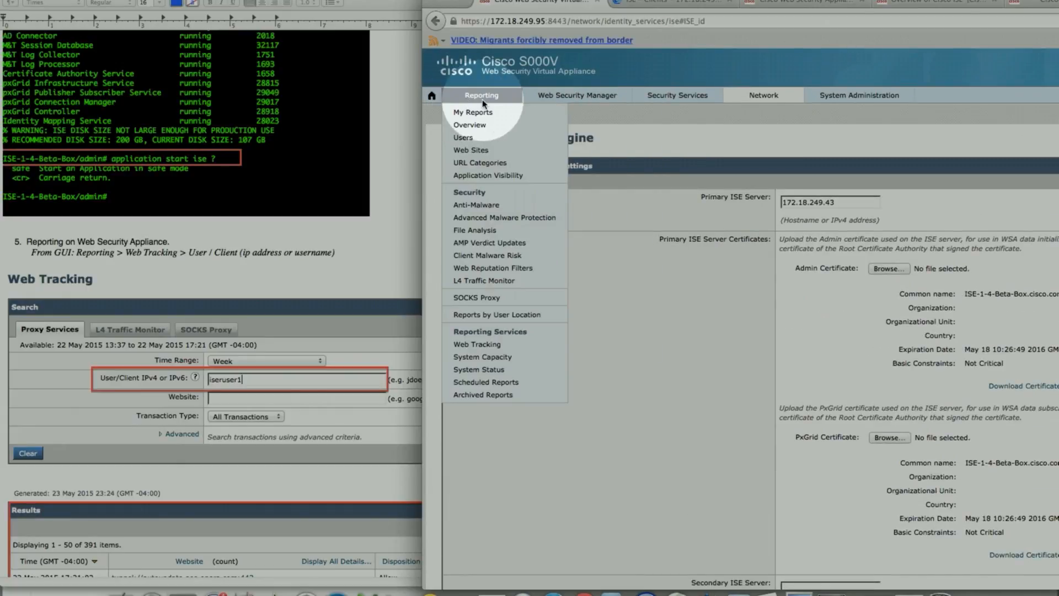
left_click(478, 344)
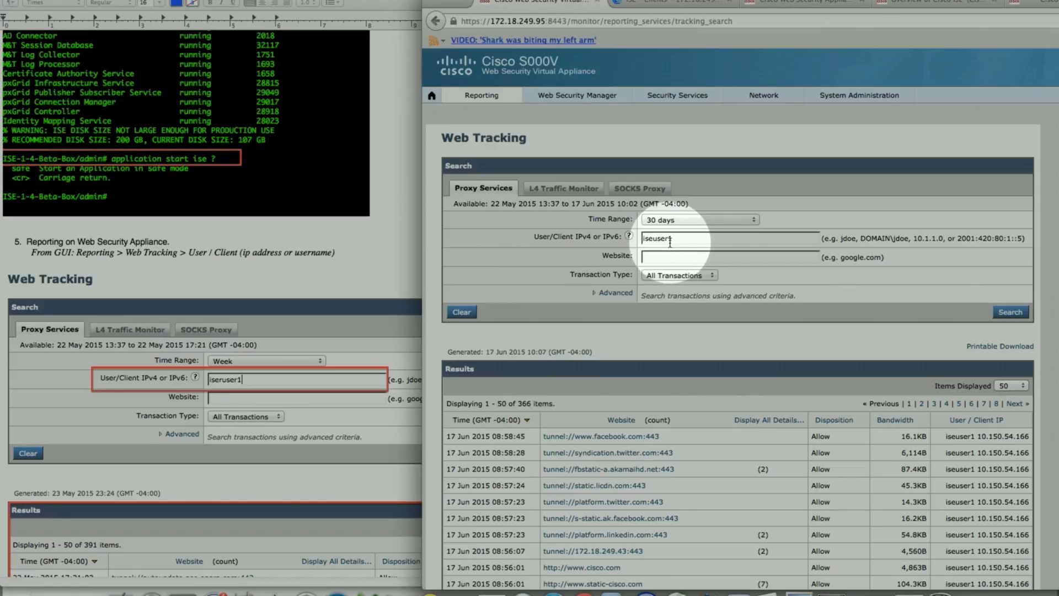
Check the available time ranges and review the 30 days of Web Tracking results for iseuser1, including websites, dispositions and client IPs.
left_click(739, 220)
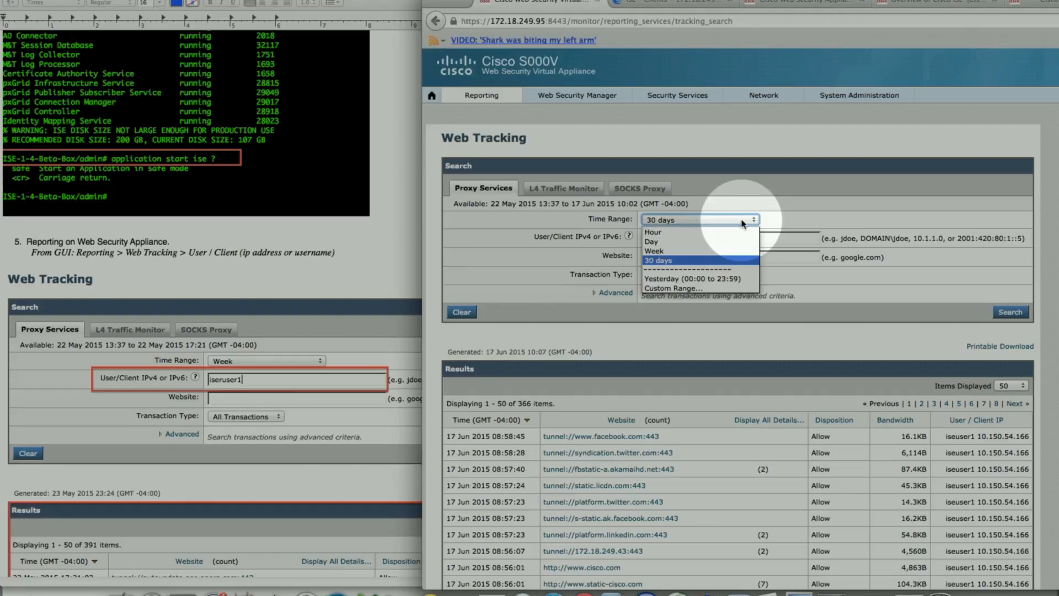
left_click(742, 219)
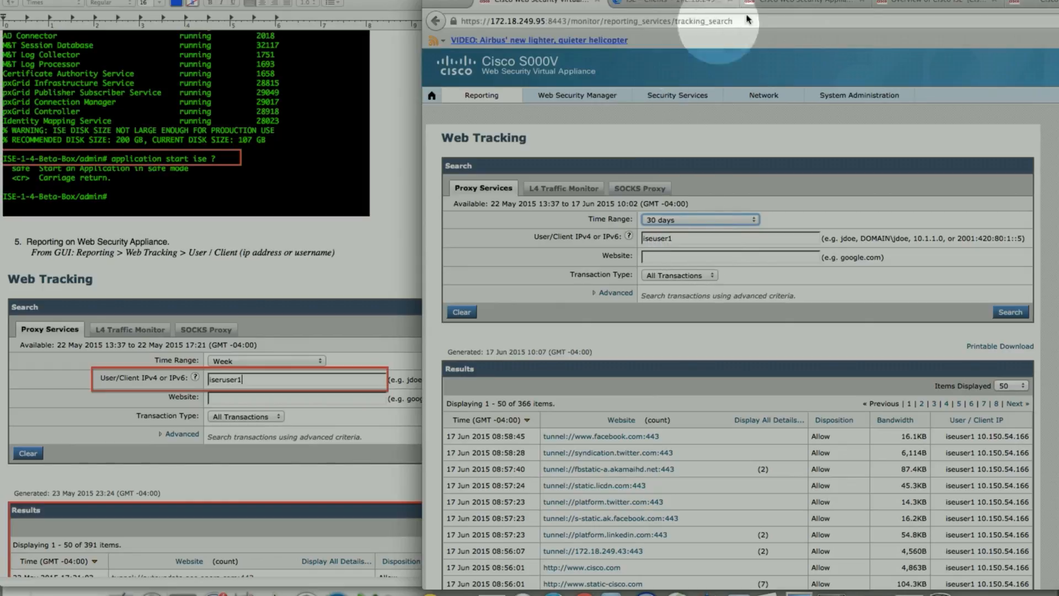
scroll(686, 293, "down", 4)
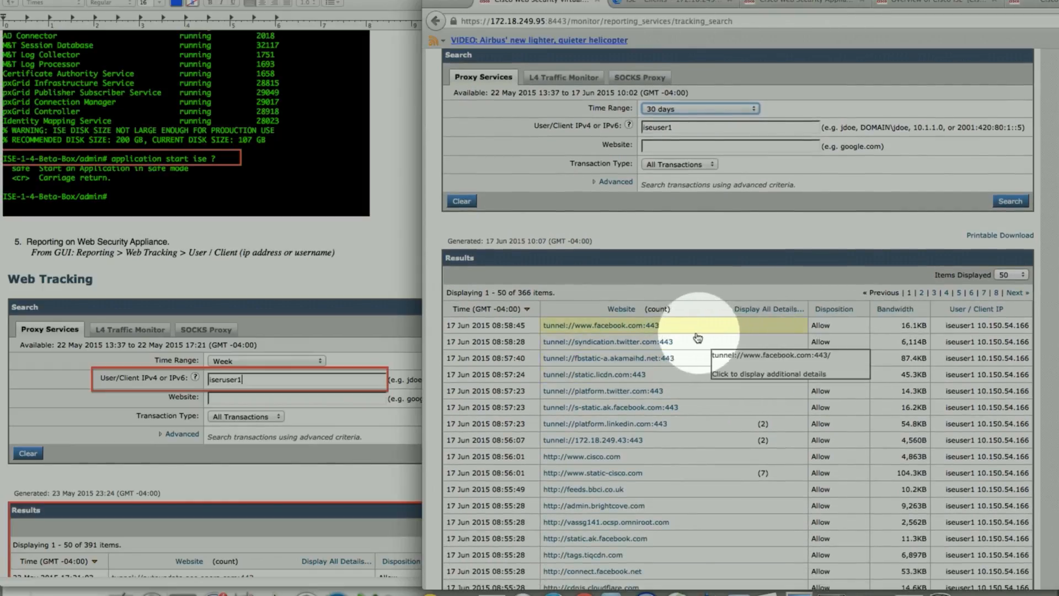
scroll(599, 373, "down", 2)
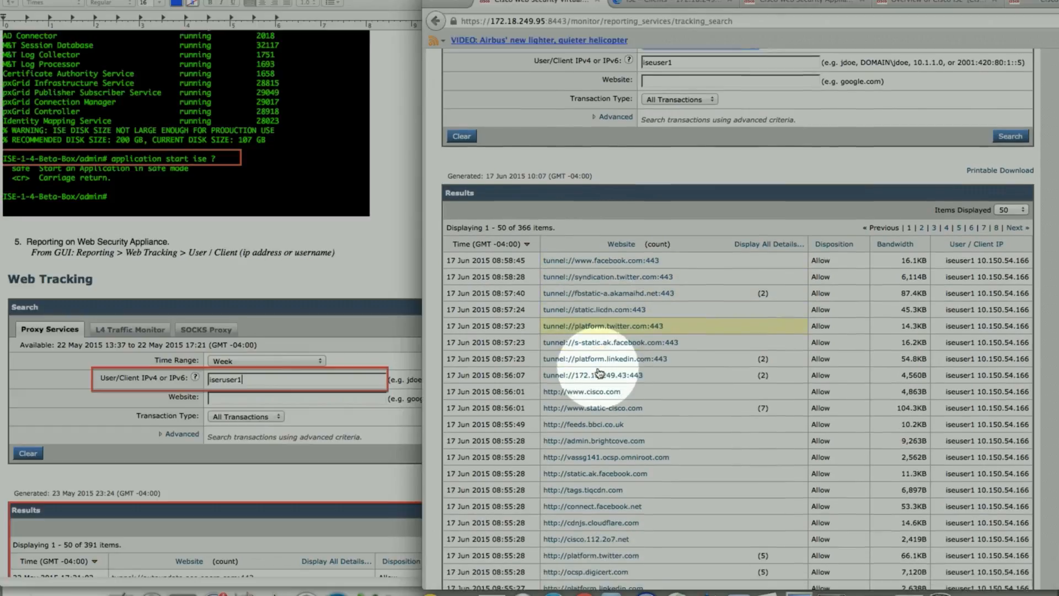
scroll(599, 372, "down", 1)
scroll(694, 374, "down", 2)
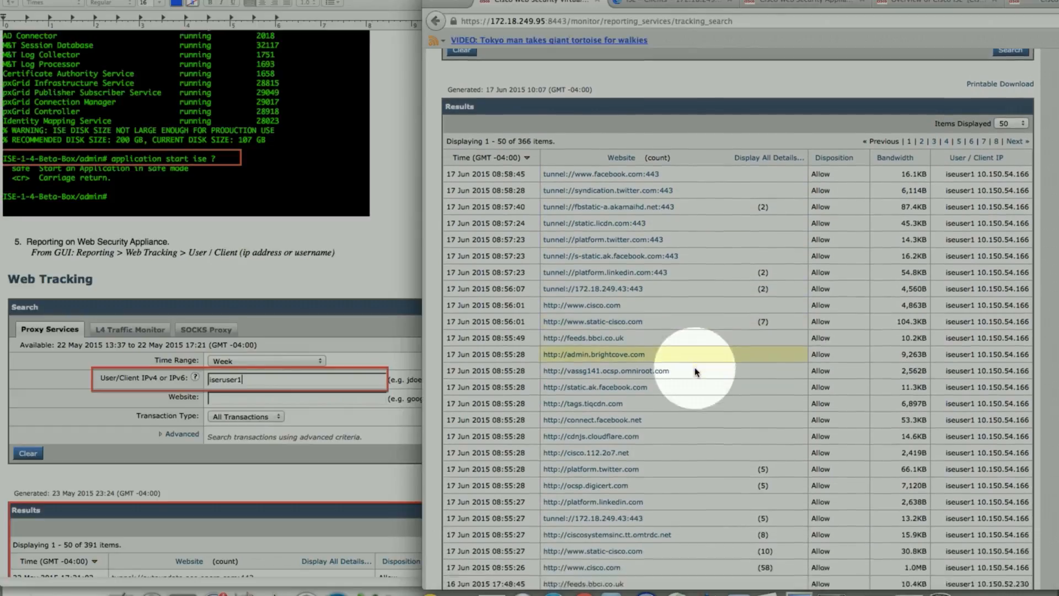
scroll(695, 372, "down", 3)
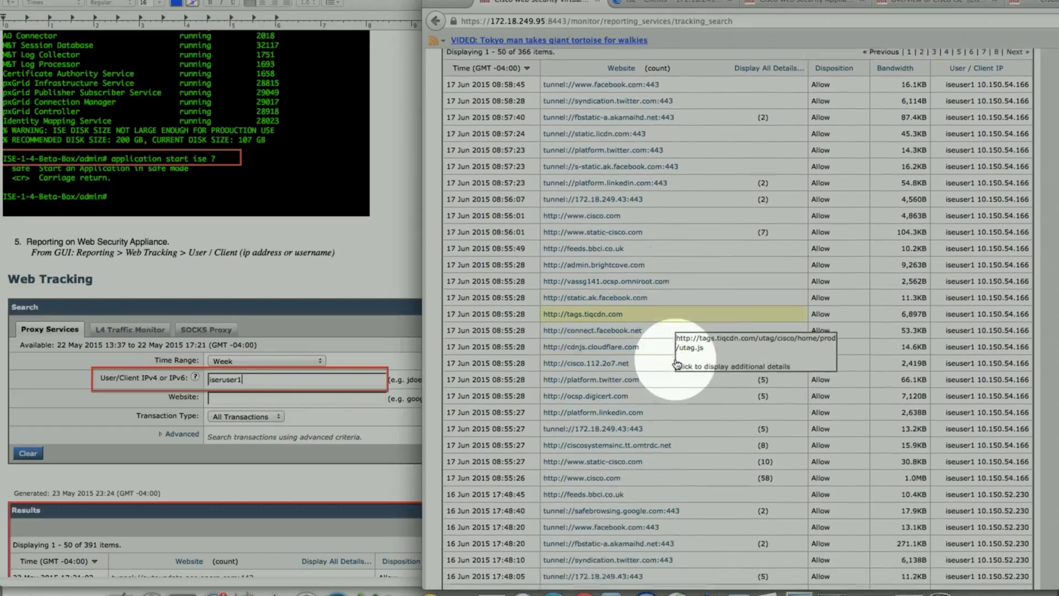
scroll(676, 363, "down", 3)
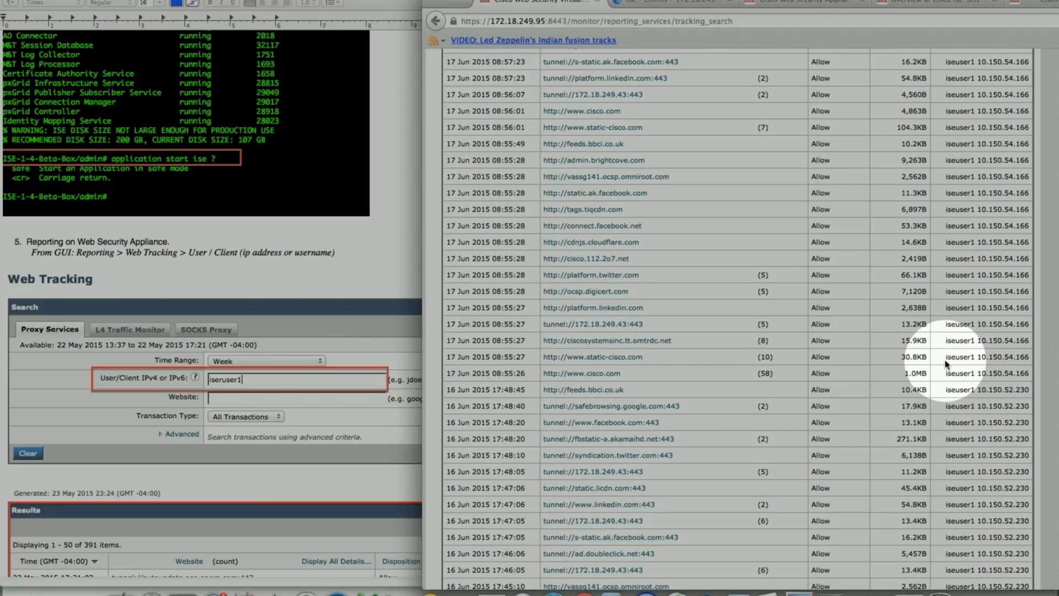
scroll(945, 363, "up", 5)
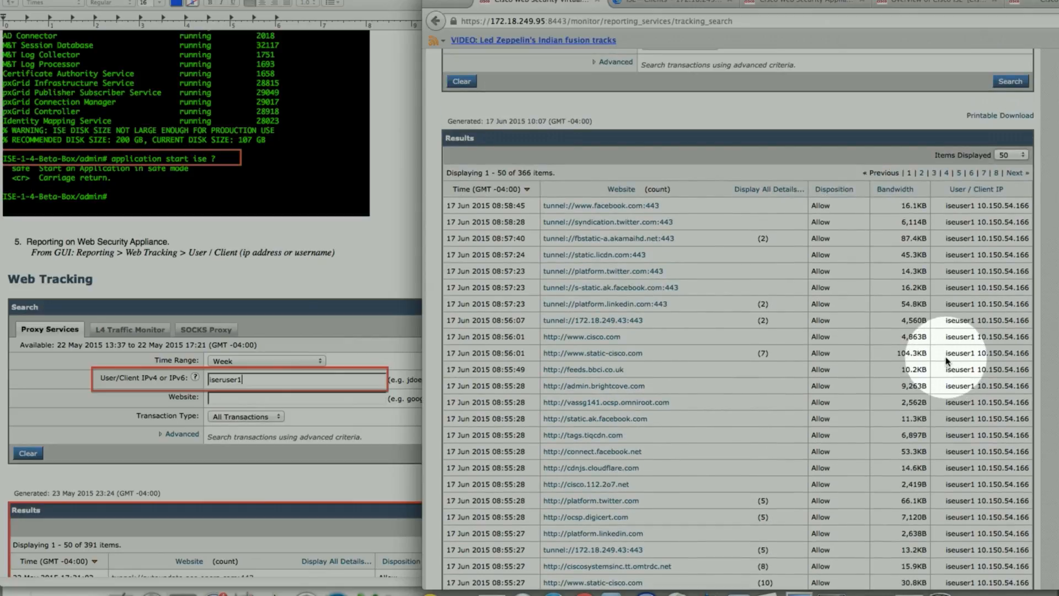
scroll(947, 360, "down", 7)
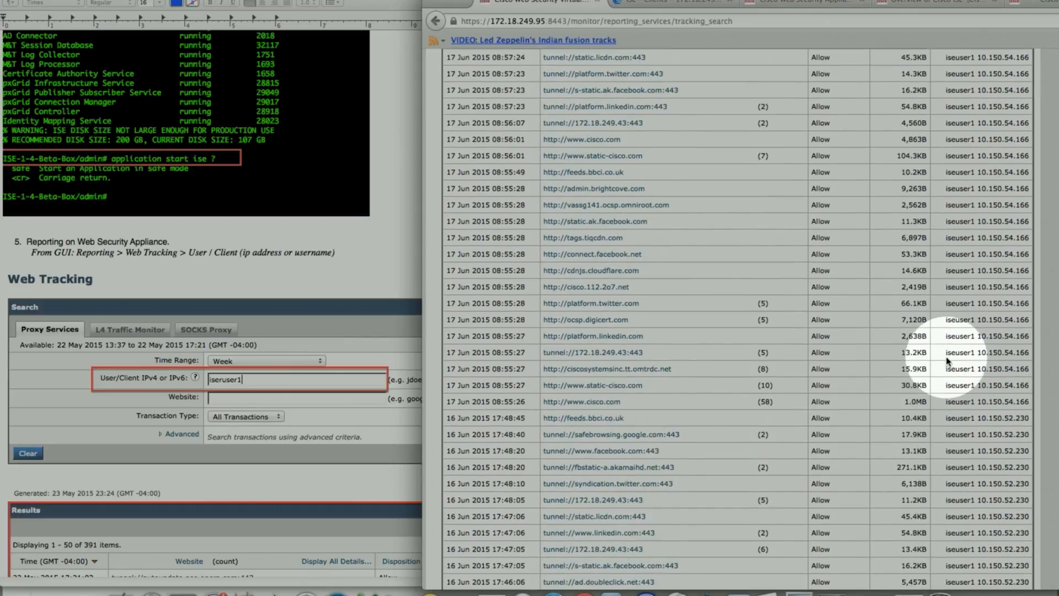
scroll(945, 357, "down", 3)
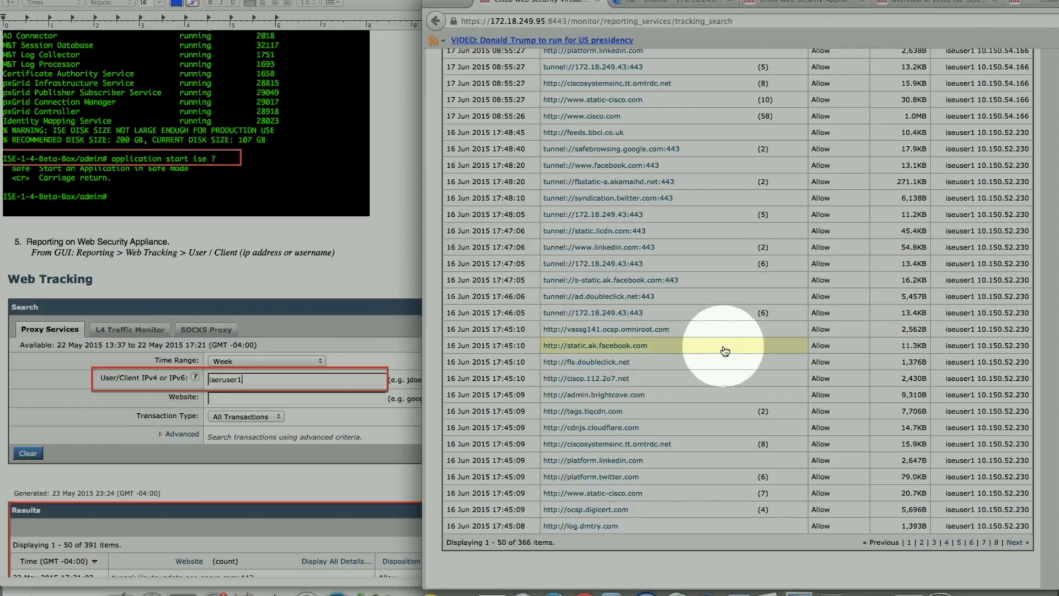
scroll(724, 351, "up", 3)
scroll(724, 352, "up", 8)
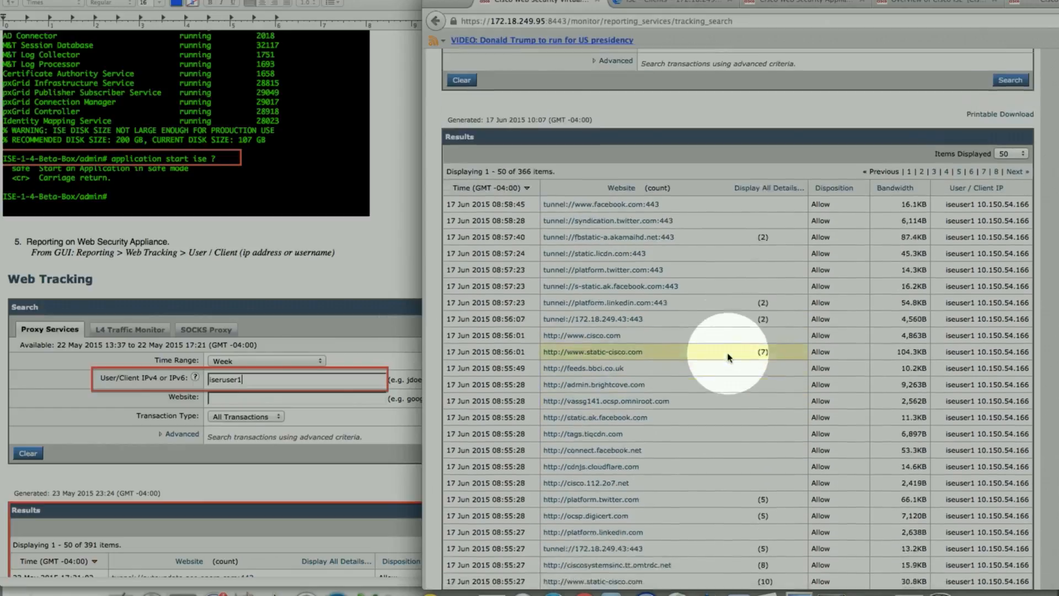
scroll(729, 359, "up", 2)
Return to the guide and read its Web Tracking example, possible use cases, and caveats of ISE-based authentication.
left_click(336, 271)
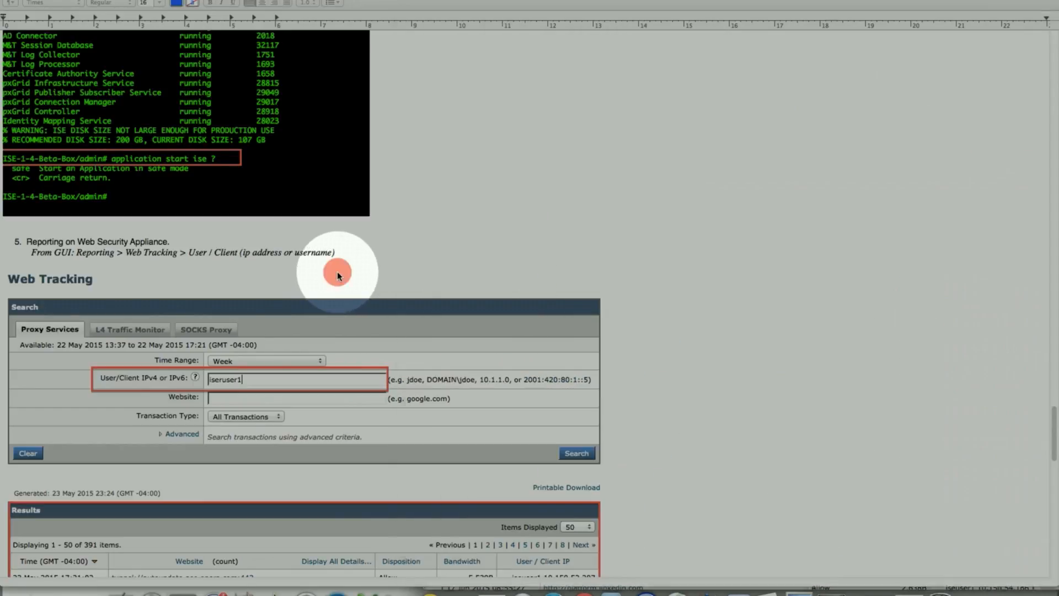
scroll(350, 276, "down", 1)
scroll(350, 272, "down", 5)
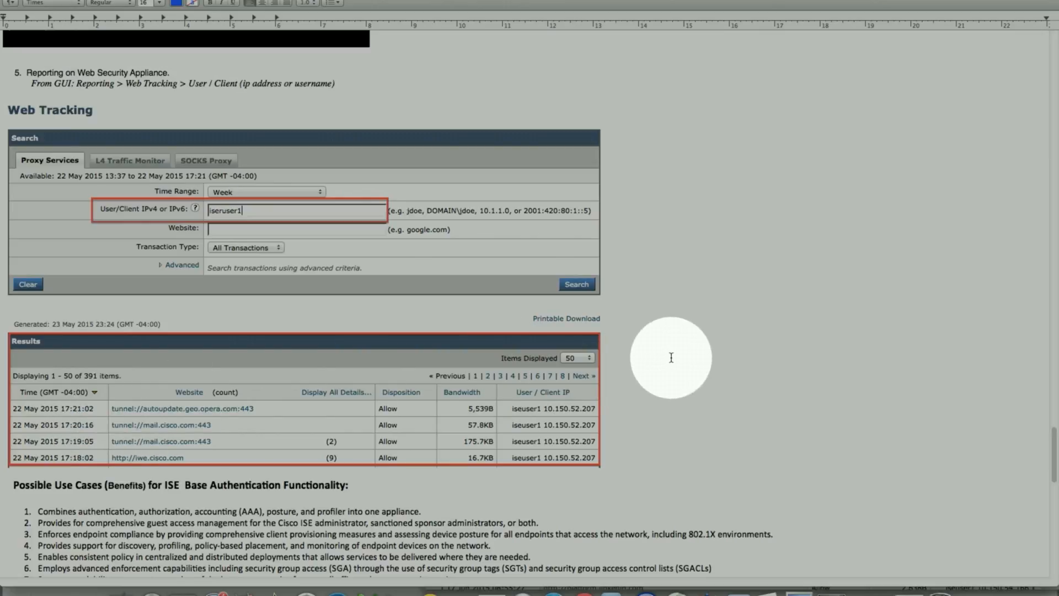
scroll(671, 356, "down", 10)
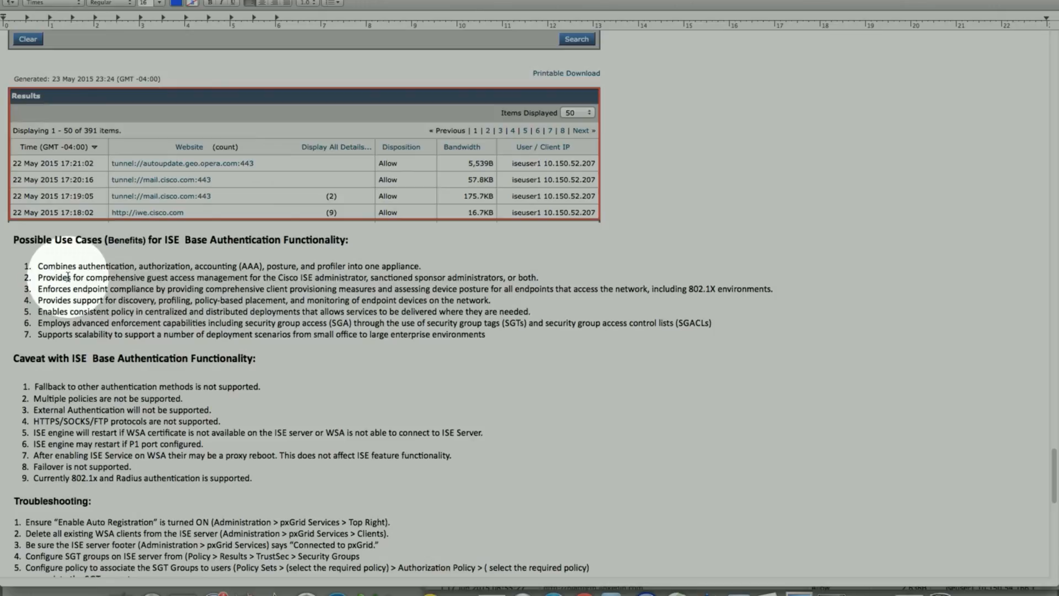
scroll(65, 280, "down", 3)
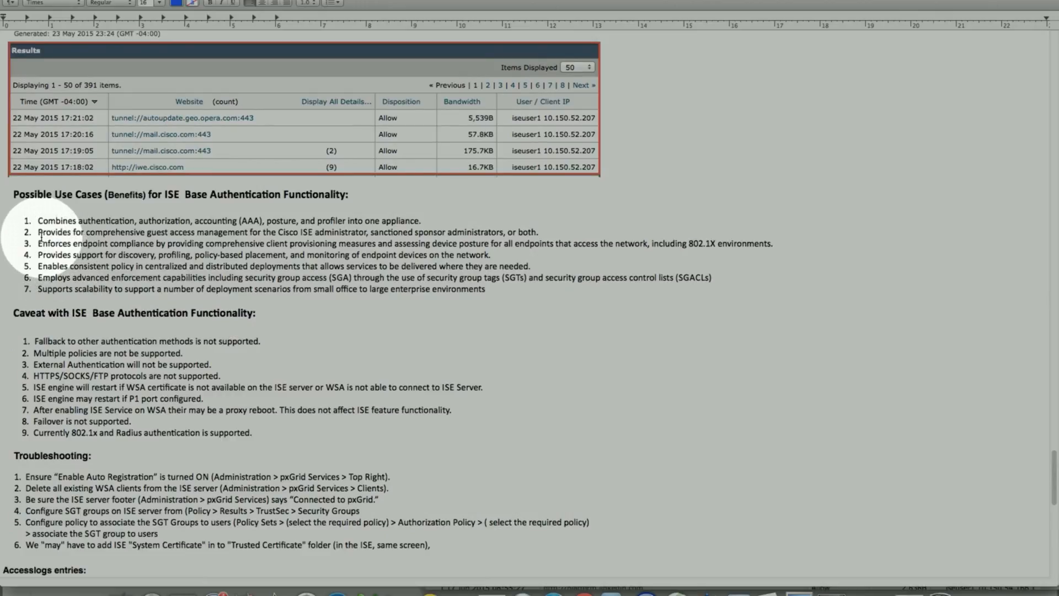
scroll(41, 238, "down", 4)
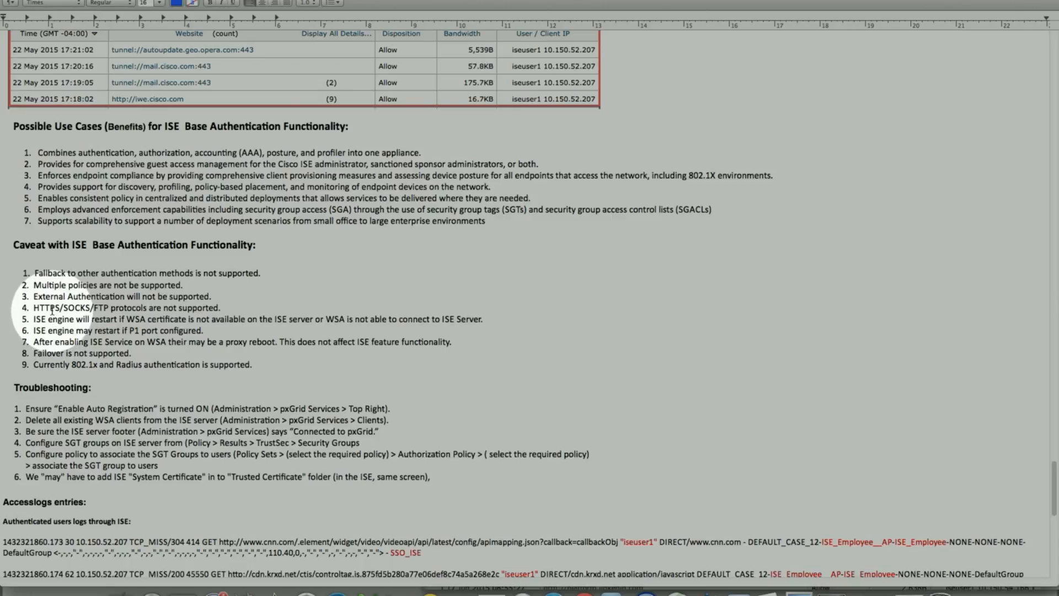
scroll(52, 311, "down", 5)
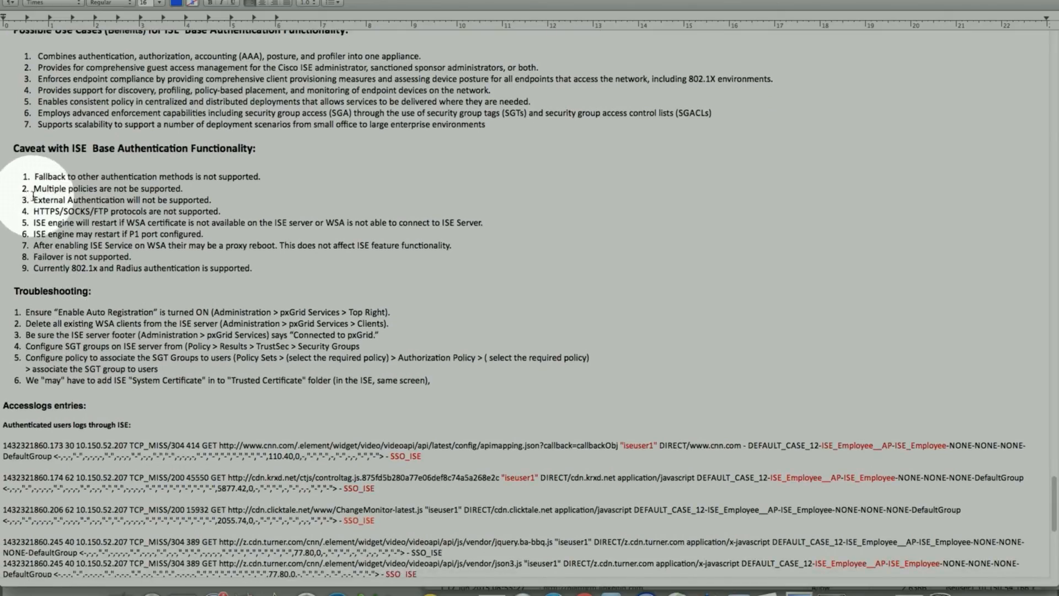
Read the guide's Troubleshooting list and check the pxGrid Services clients page of the ISE server in Firefox.
scroll(33, 196, "down", 2)
scroll(37, 199, "down", 1)
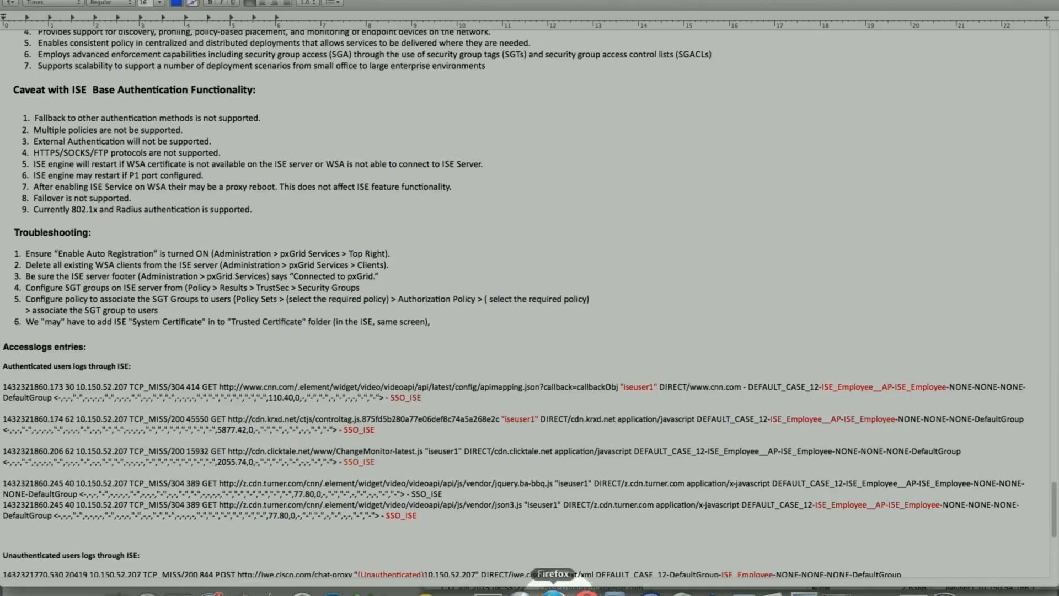
left_click(548, 582)
left_click(656, 3)
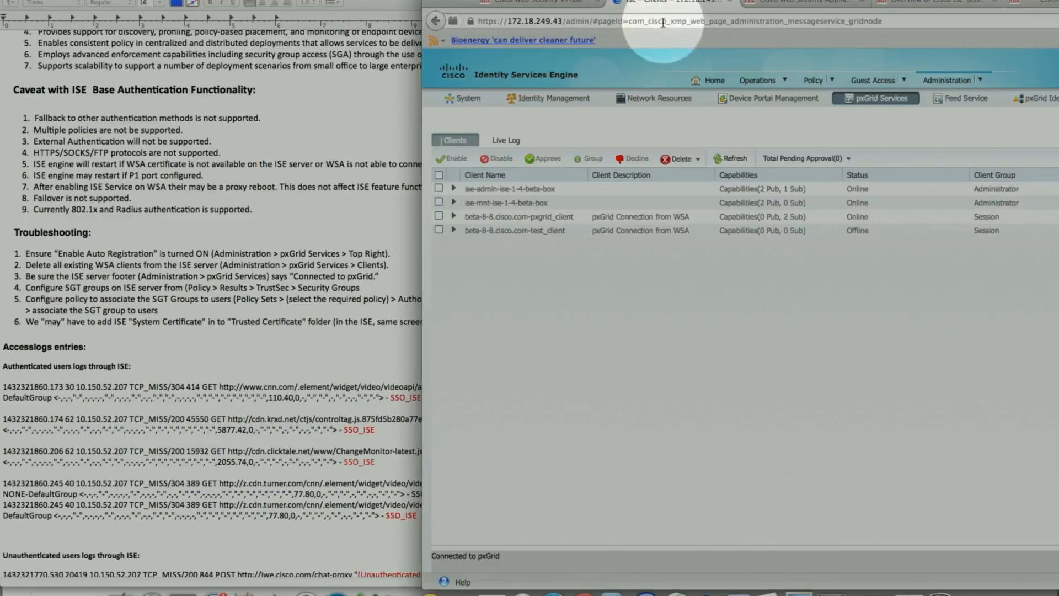
left_click(460, 1)
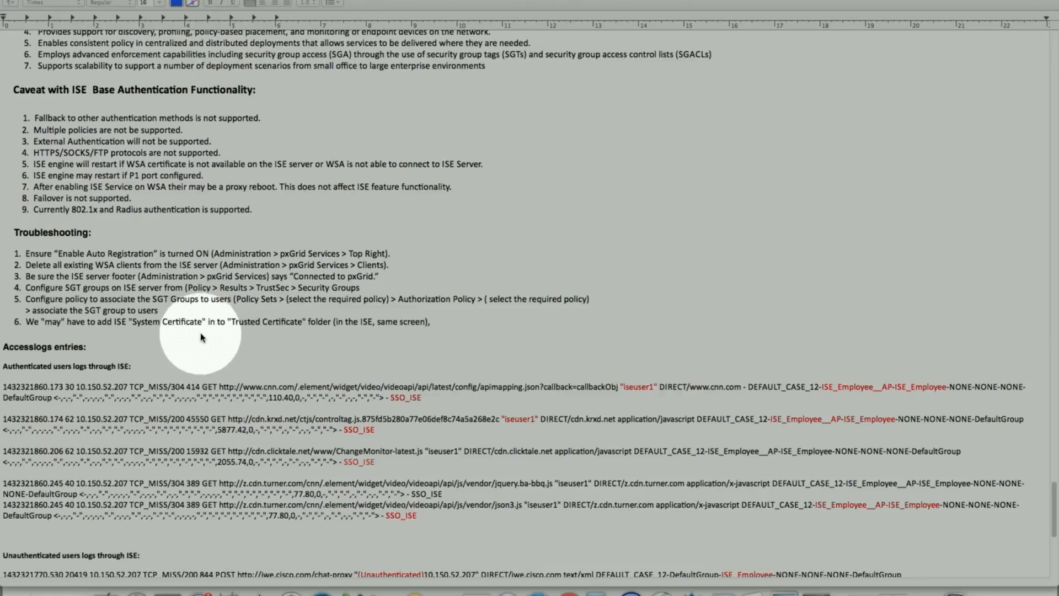
Return to the guide and examine its sample accesslogs entries for authenticated and unauthenticated ISE users.
scroll(199, 331, "down", 3)
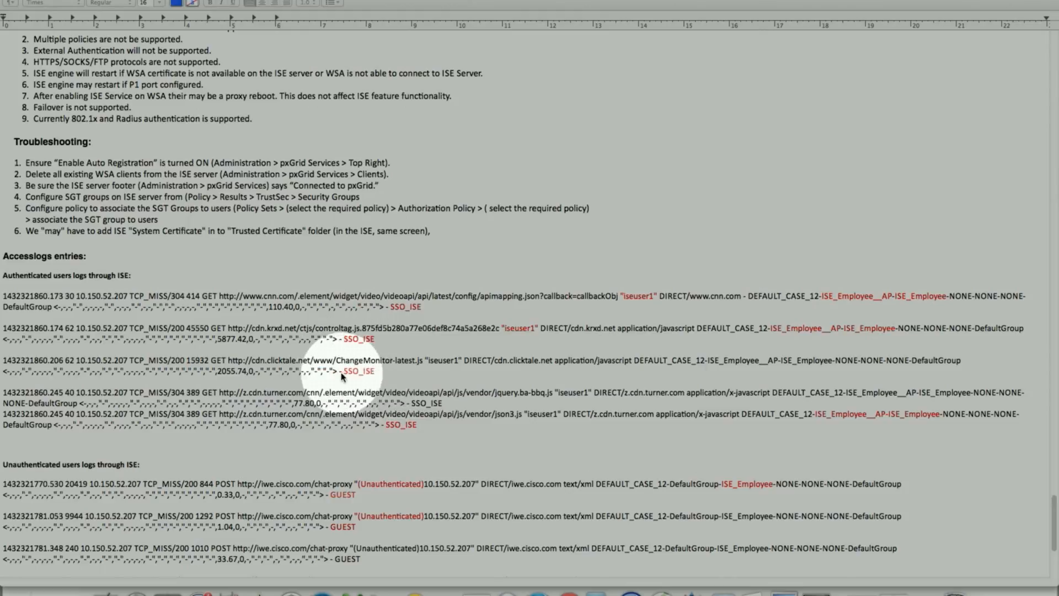
scroll(342, 377, "down", 5)
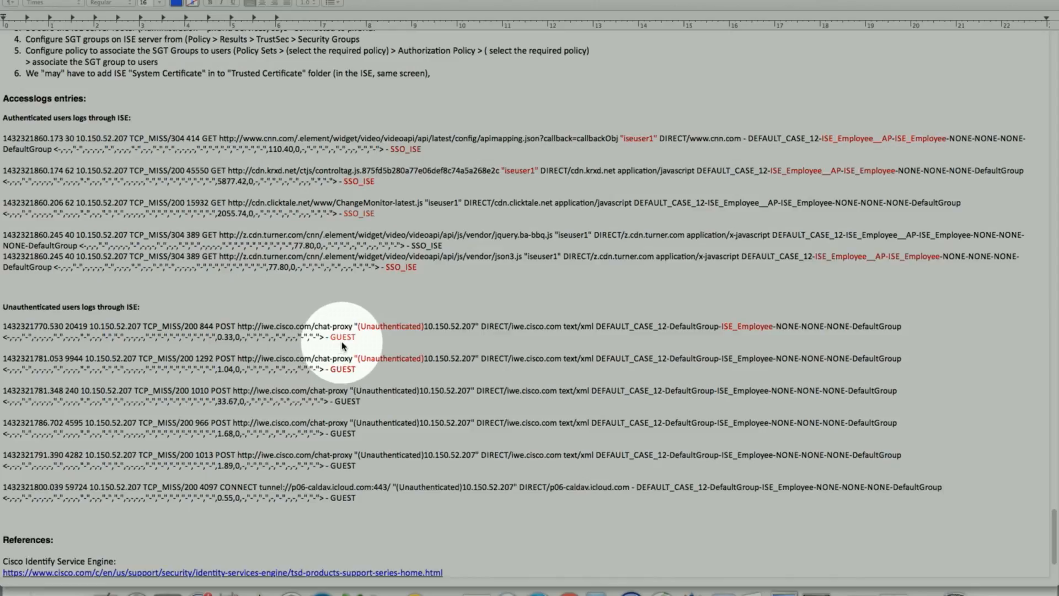
Switch to Firefox and open the ISE Employee identification profile on the Web Security Appliance to check its settings.
left_click(923, 589)
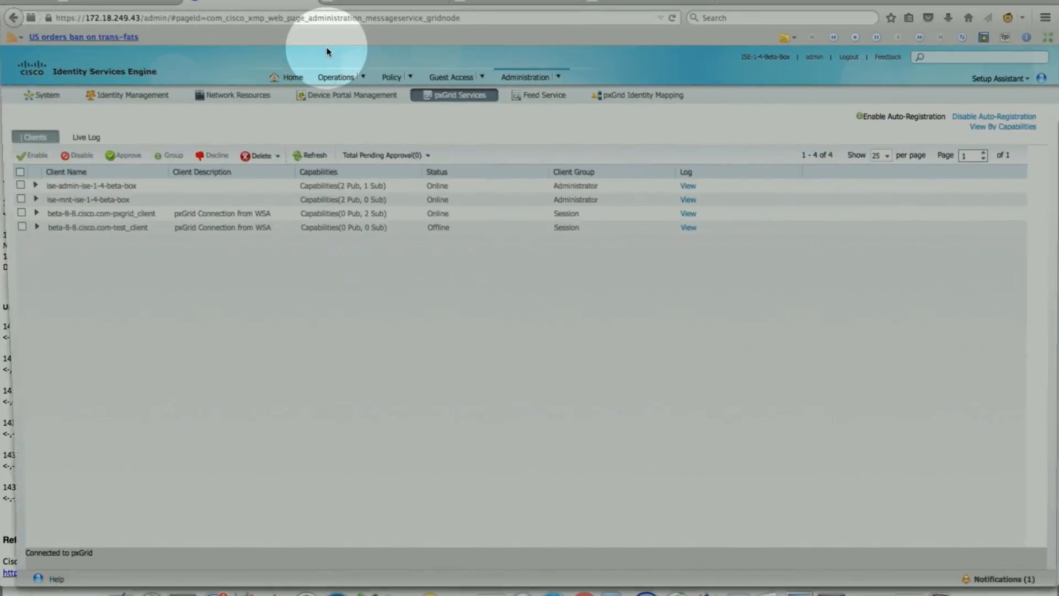
left_click(112, 2)
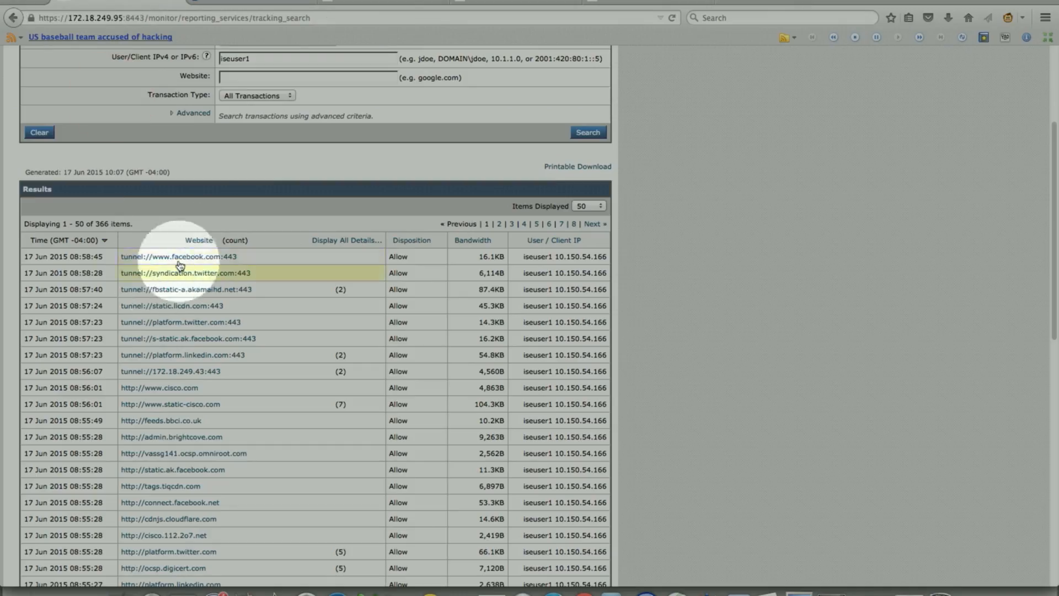
scroll(200, 205, "up", 5)
mouse_move(84, 91)
mouse_move(149, 91)
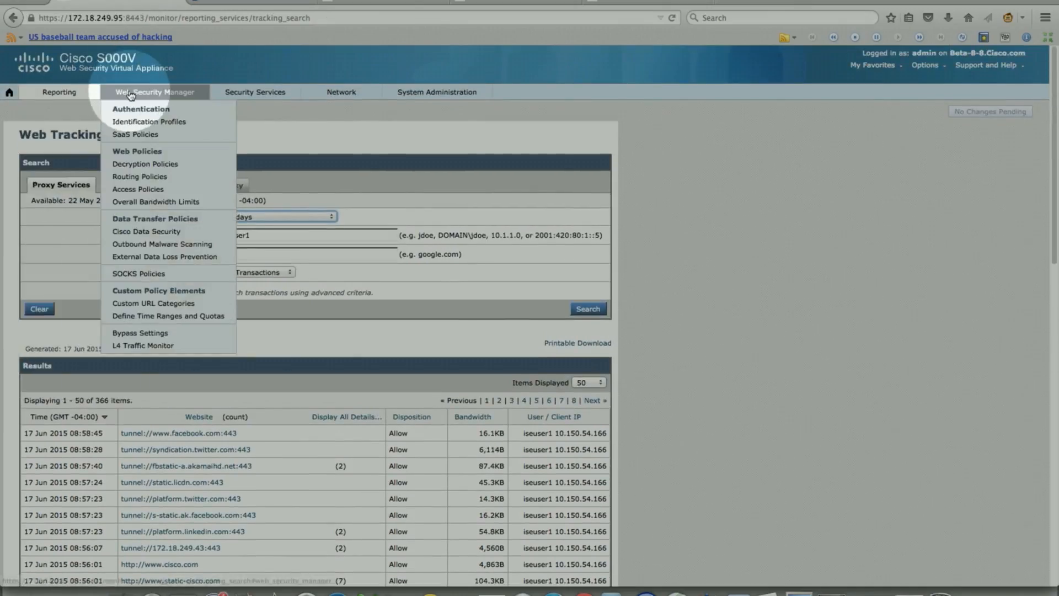
left_click(219, 129)
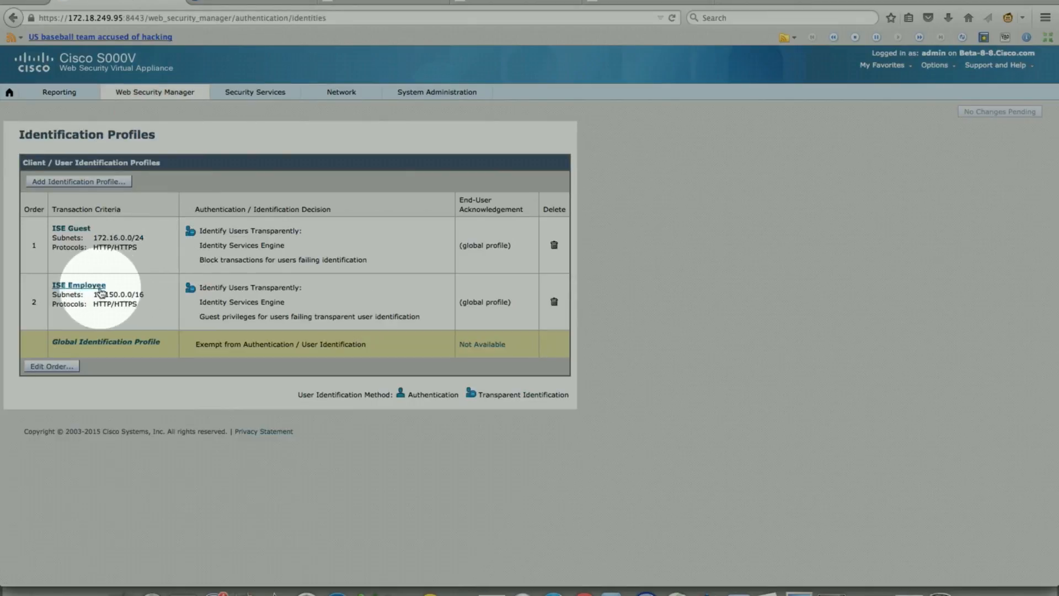
left_click(100, 288)
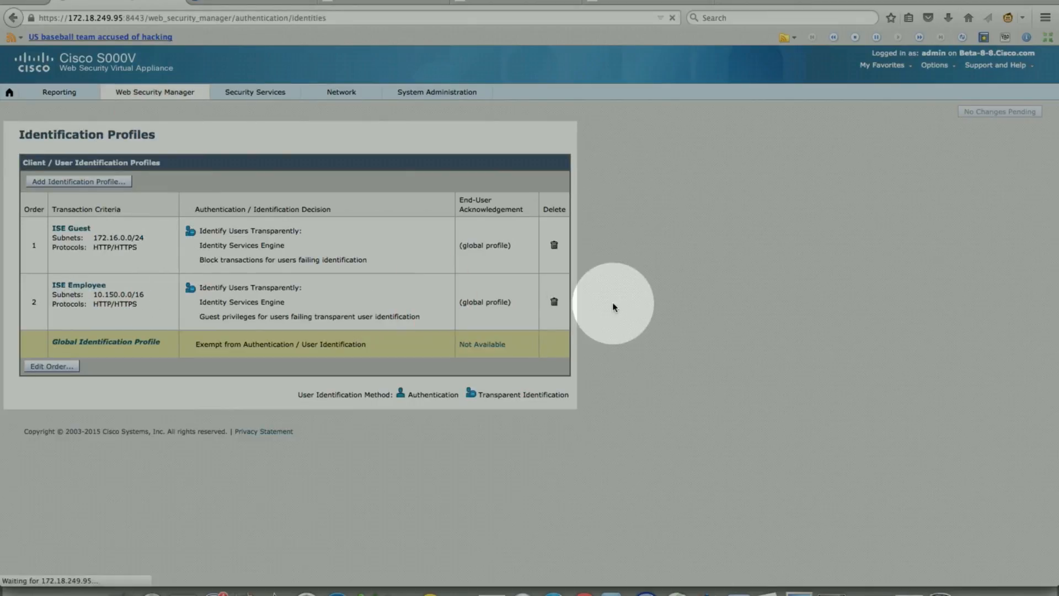
scroll(602, 334, "down", 1)
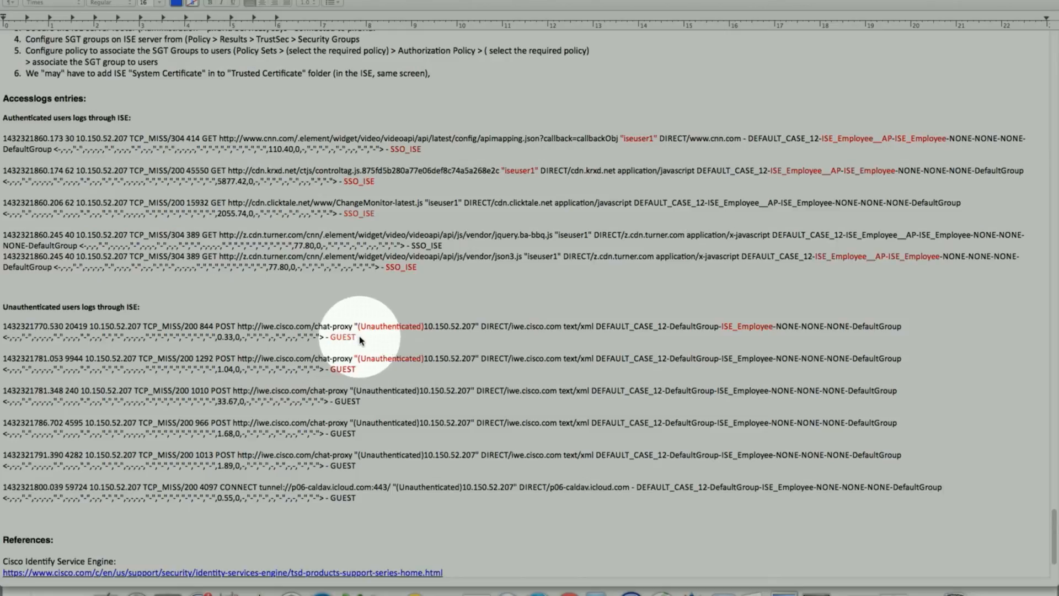
Go back to the guide and read the remaining unauthenticated log samples and the Cisco ISE reference links at its end.
scroll(364, 340, "down", 3)
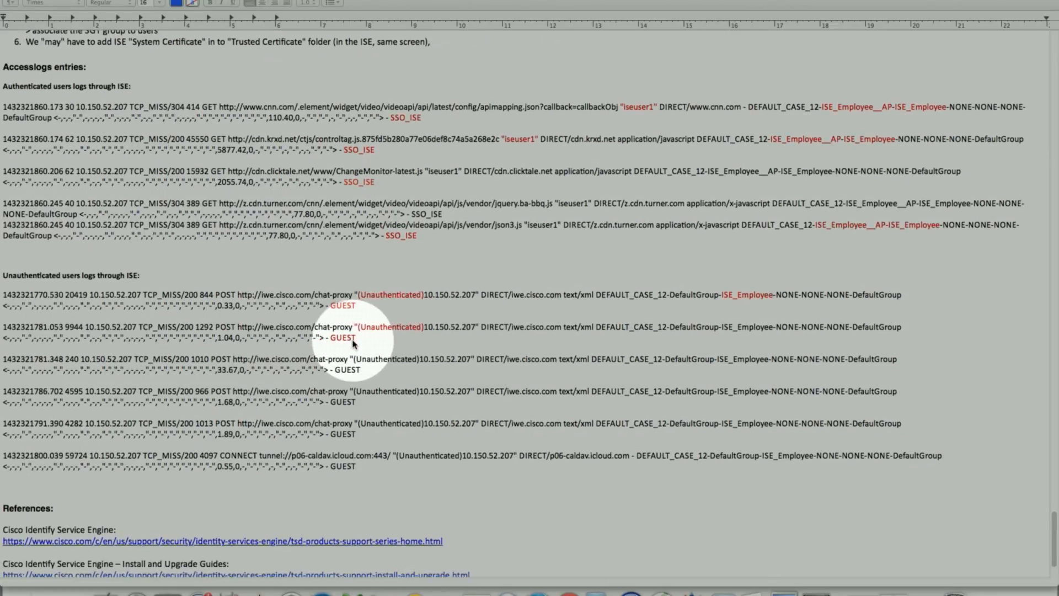
scroll(353, 401, "down", 10)
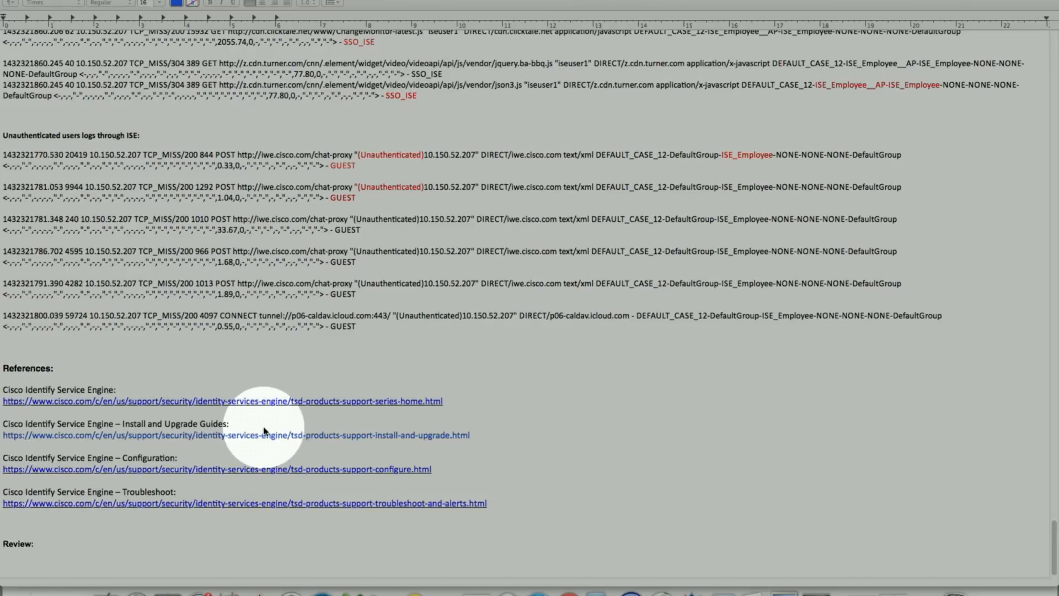
Return to the beginning of the guide and review the six Section One steps for configuring the Web Security Appliance.
scroll(610, 355, "up", 10)
scroll(616, 353, "up", 20)
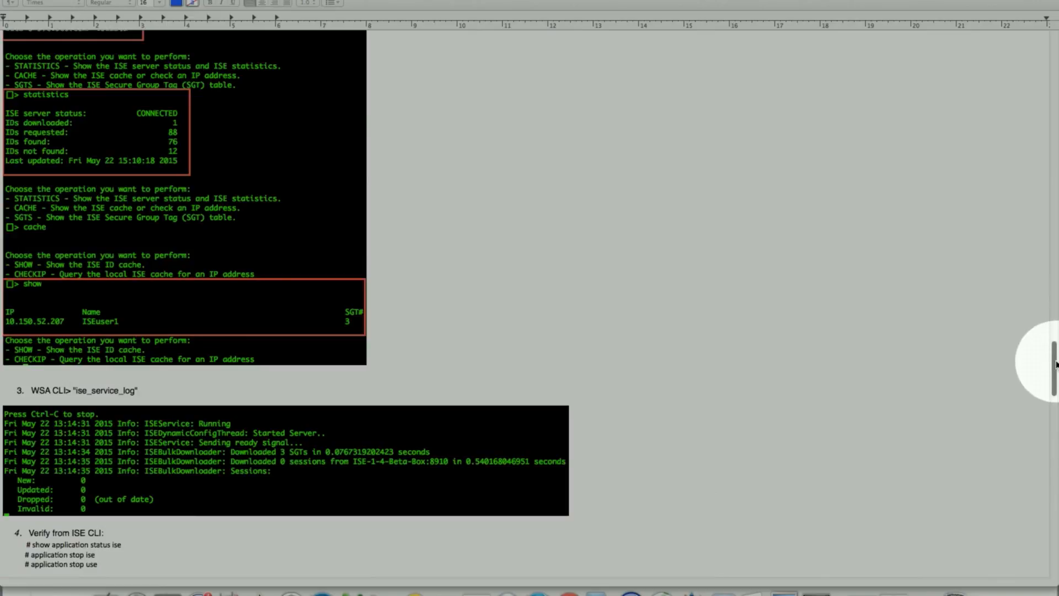
left_click_drag(1053, 359, 1051, 33)
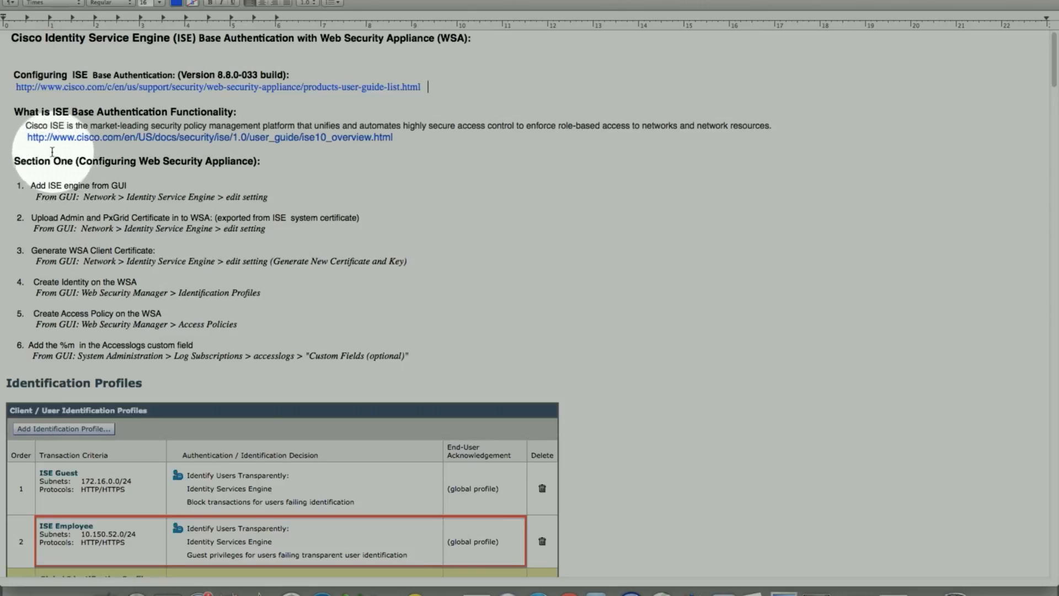
scroll(52, 155, "down", 3)
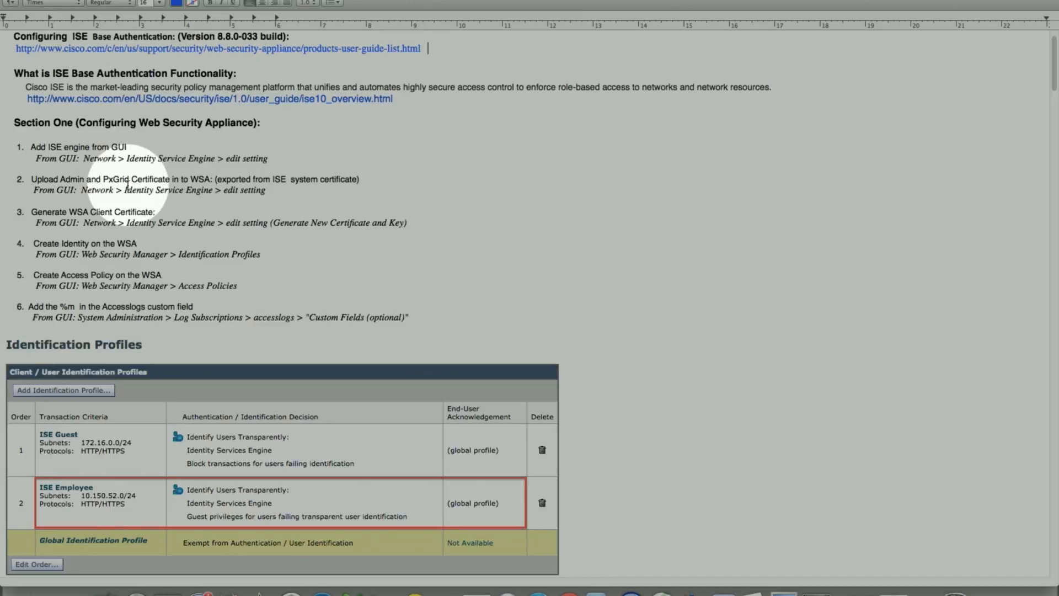
scroll(110, 226, "down", 1)
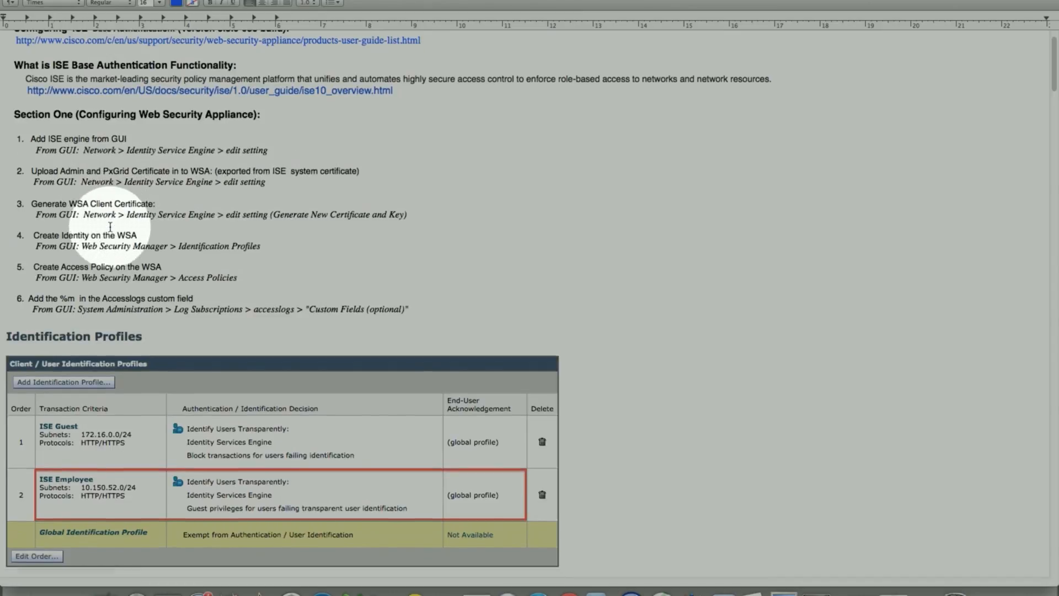
scroll(110, 227, "down", 2)
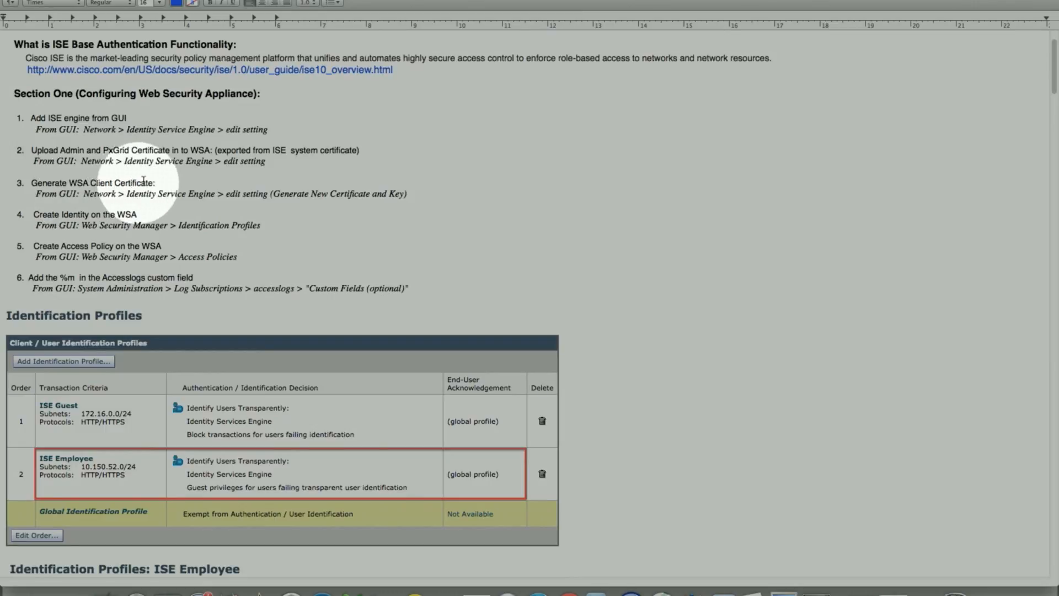
scroll(105, 194, "down", 3)
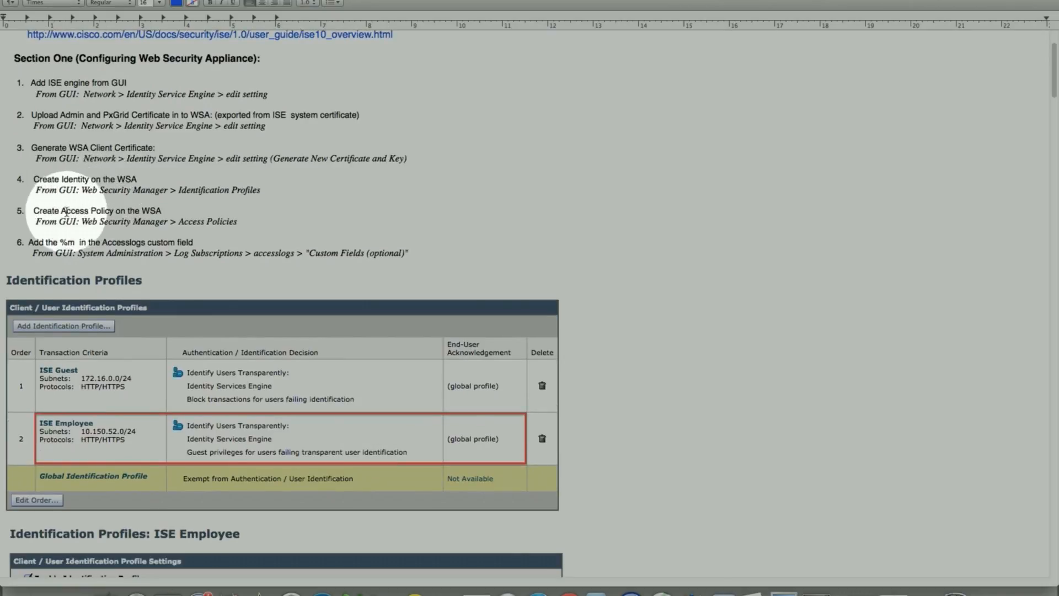
scroll(77, 207, "down", 3)
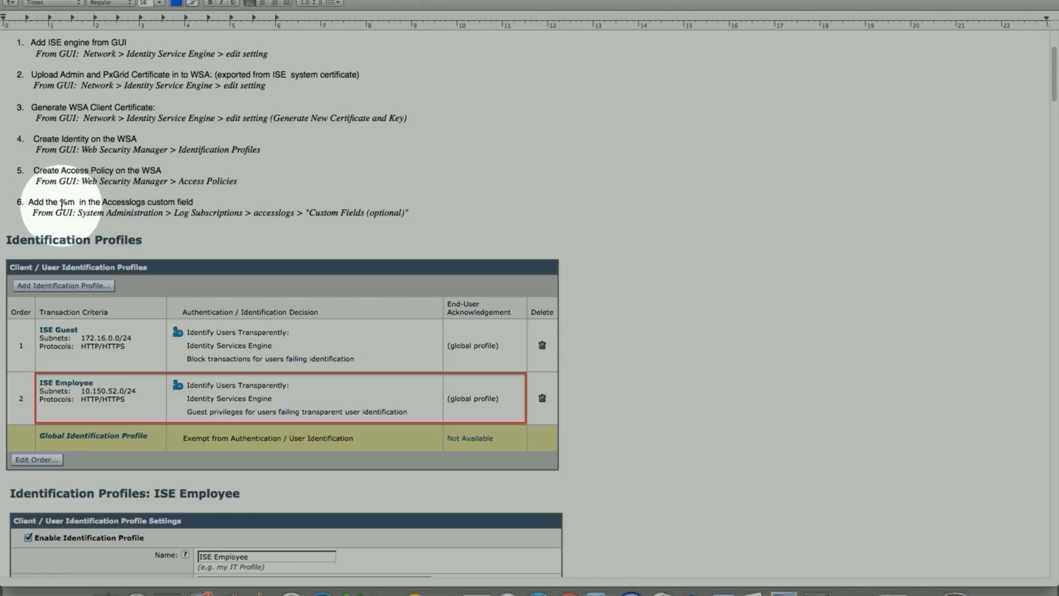
scroll(61, 205, "down", 3)
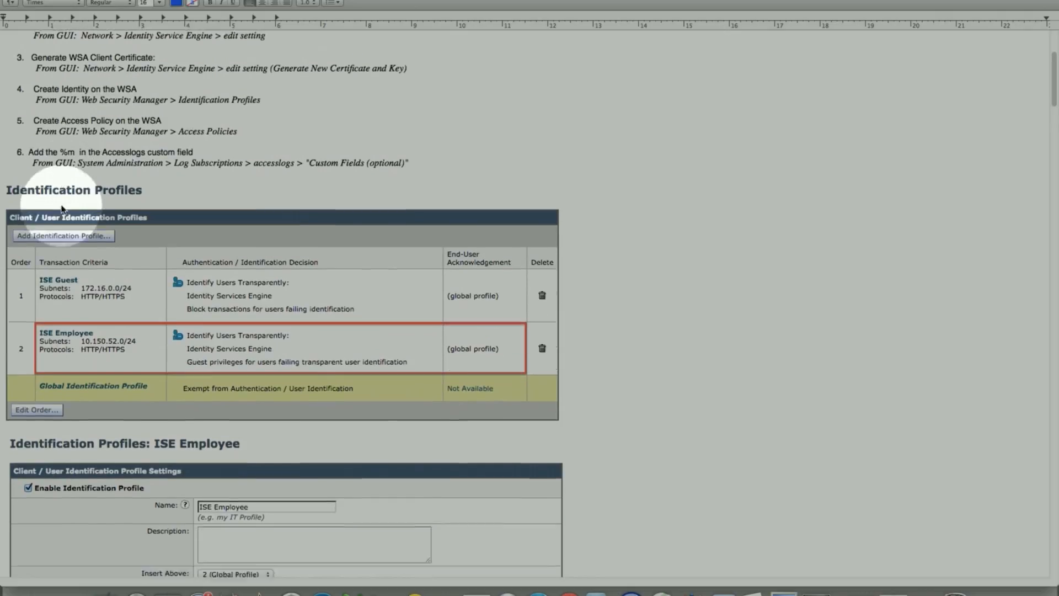
Review the guide's illustrations of the ISE Employee identification profile, access policies and Secure Group Tags.
scroll(62, 211, "down", 20)
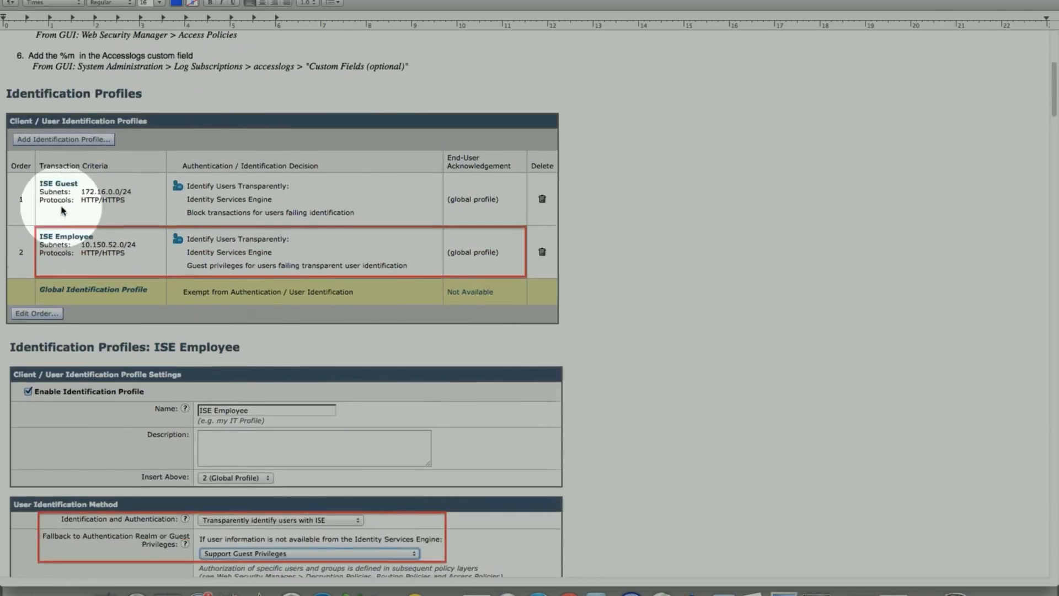
scroll(62, 211, "down", 15)
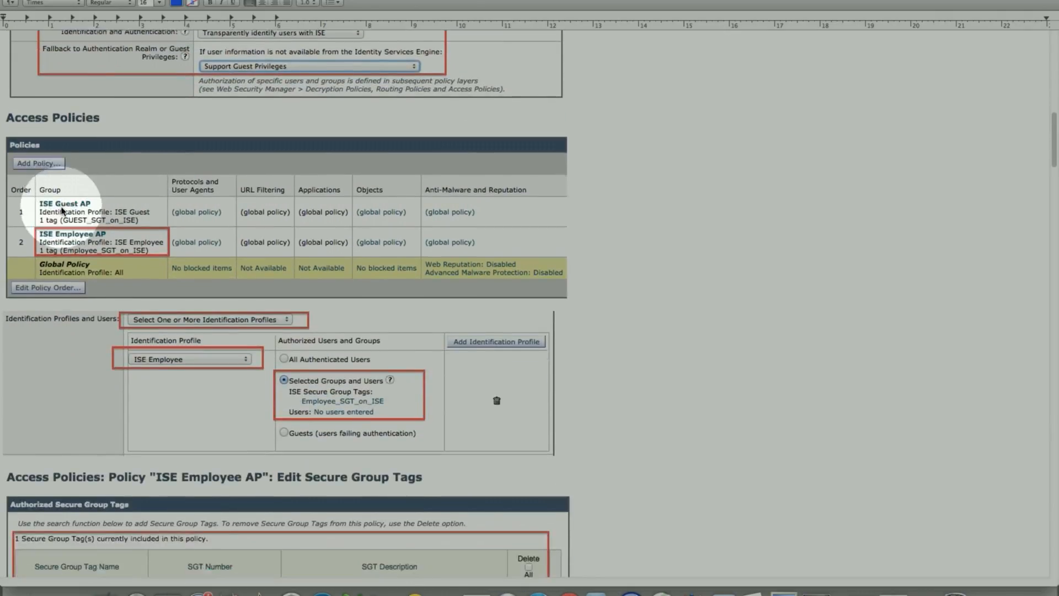
scroll(62, 211, "down", 10)
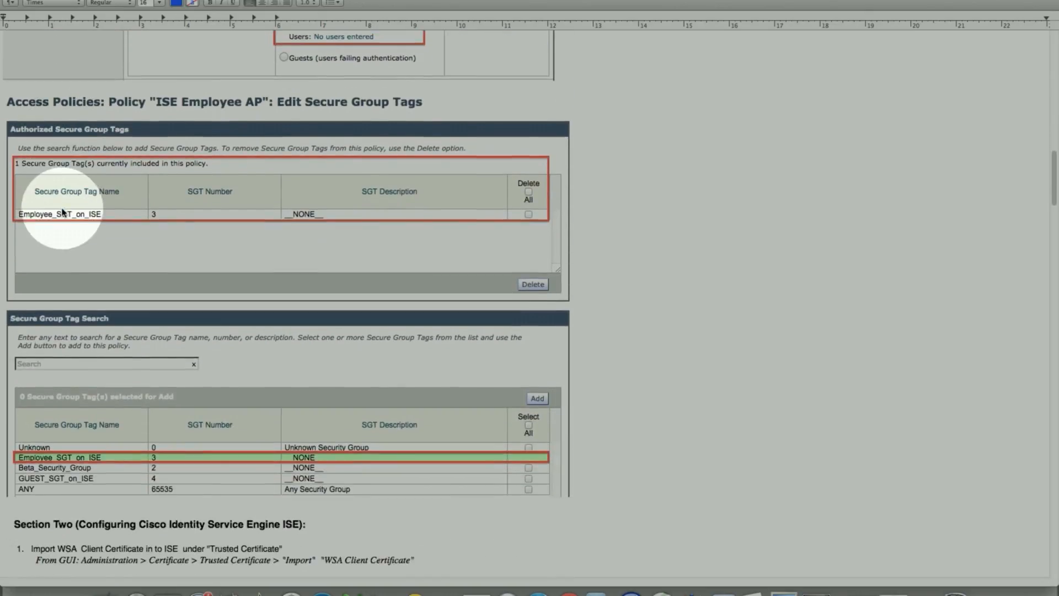
Review Section Two on configuring ISE: certificates, pxGrid status, test user, security groups, Radius server and authorization policy.
scroll(97, 172, "down", 9)
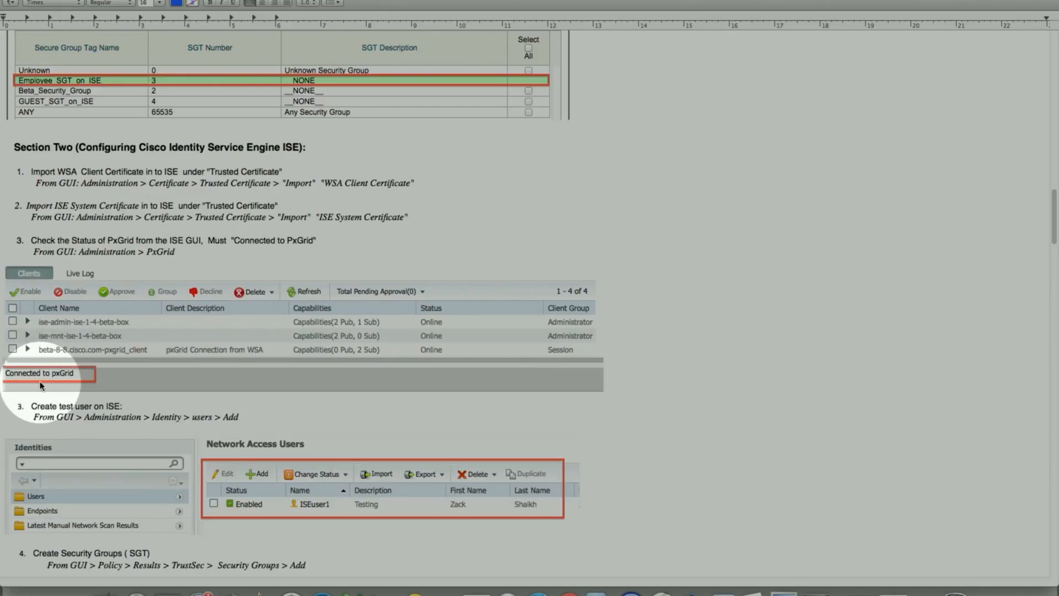
scroll(40, 385, "down", 5)
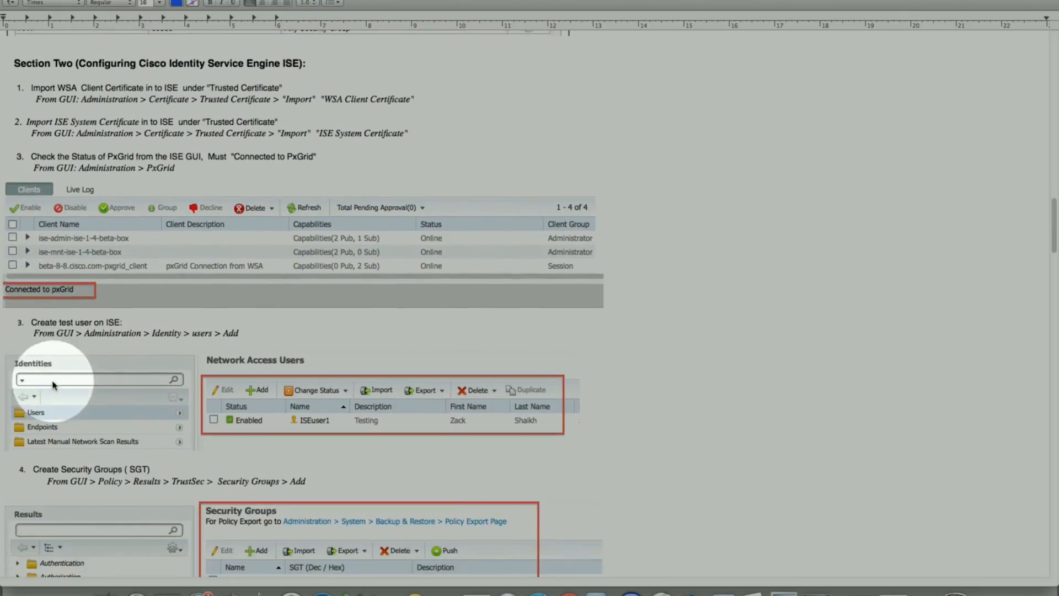
scroll(122, 360, "down", 15)
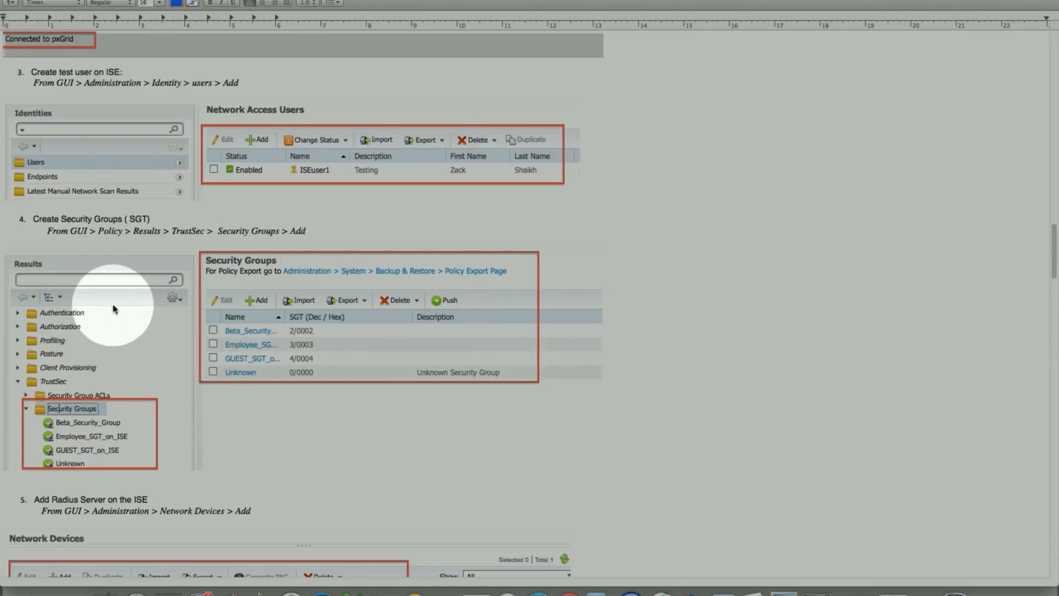
scroll(171, 298, "down", 8)
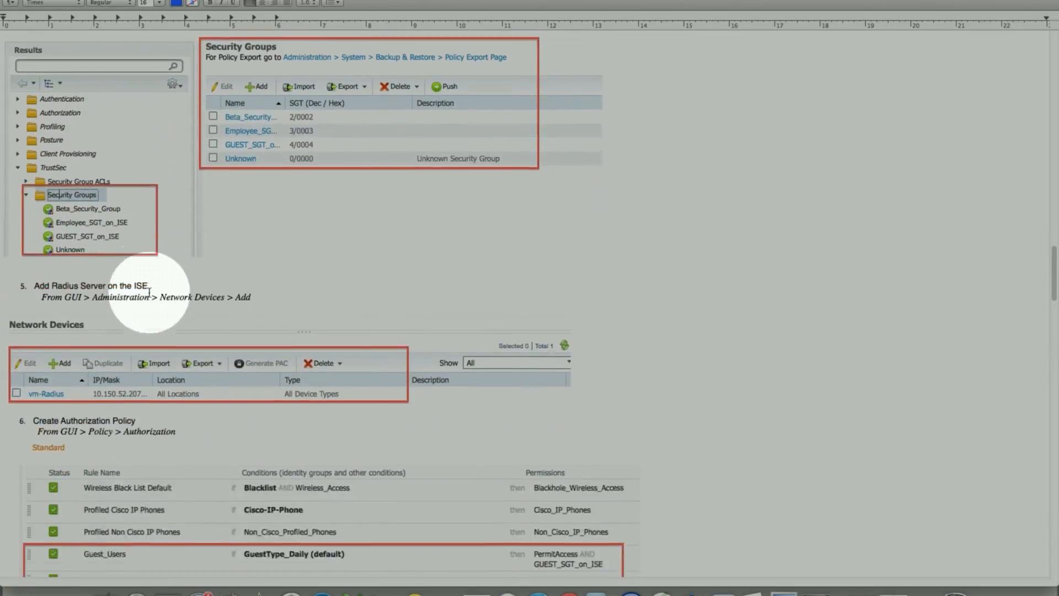
scroll(160, 290, "down", 3)
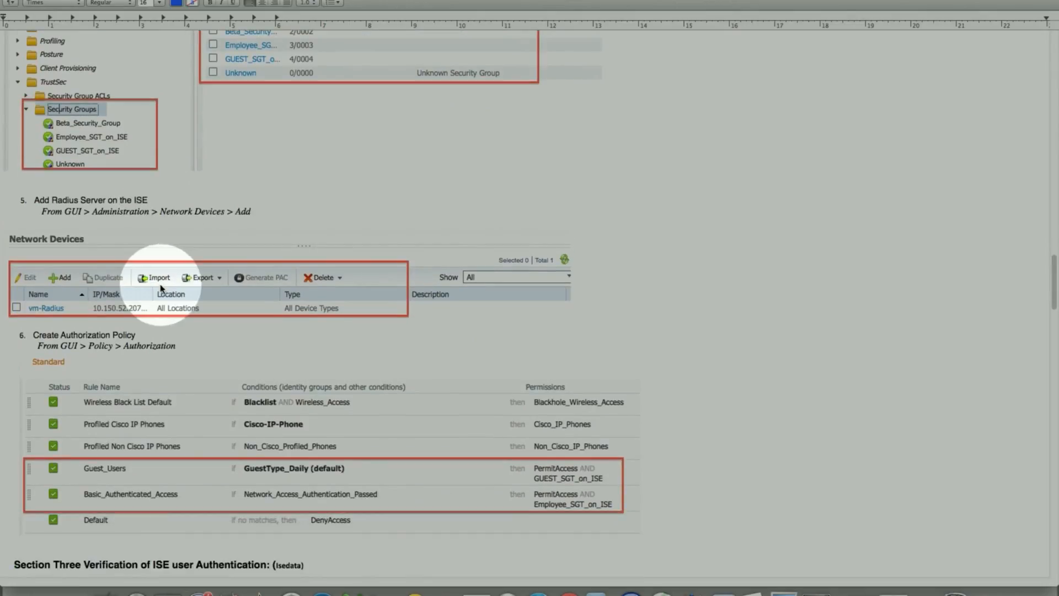
scroll(185, 339, "down", 2)
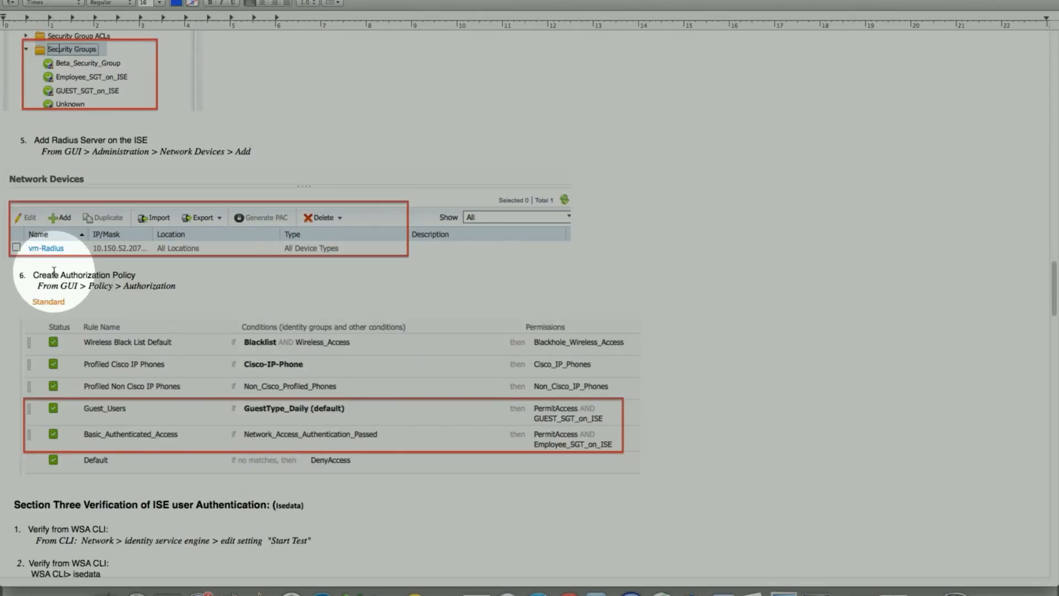
scroll(54, 271, "down", 5)
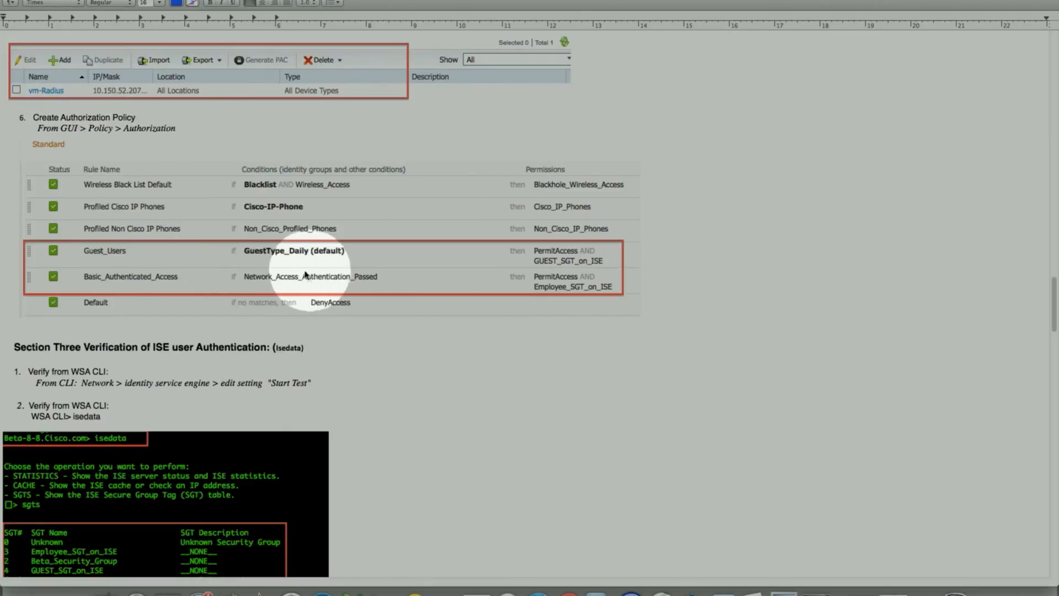
Review Section Three on verifying ISE user authentication with Start Test and the isedata sgts, statistics and cache outputs.
scroll(177, 307, "down", 6)
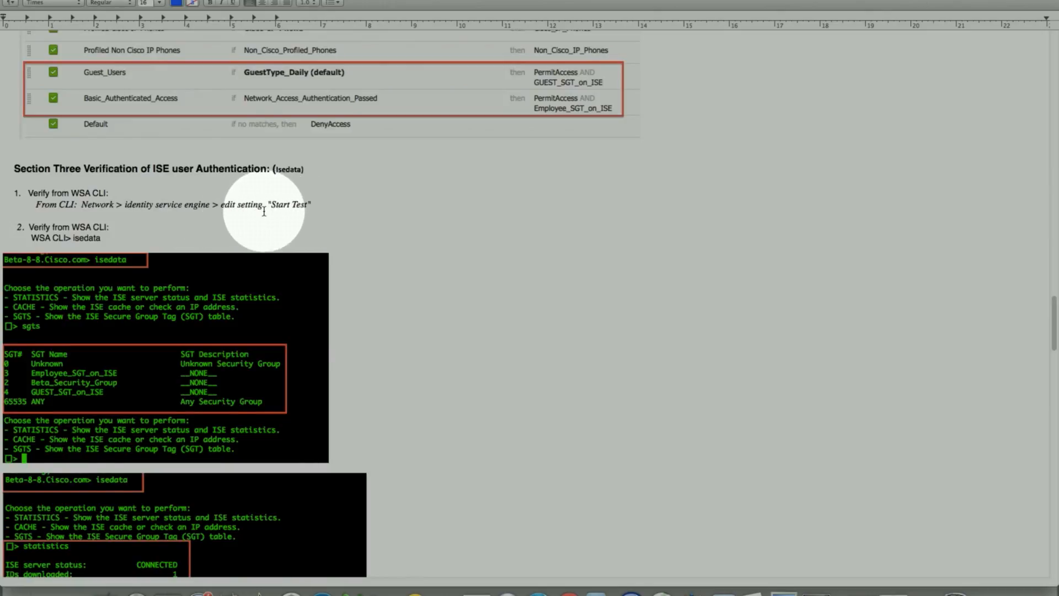
scroll(264, 212, "down", 3)
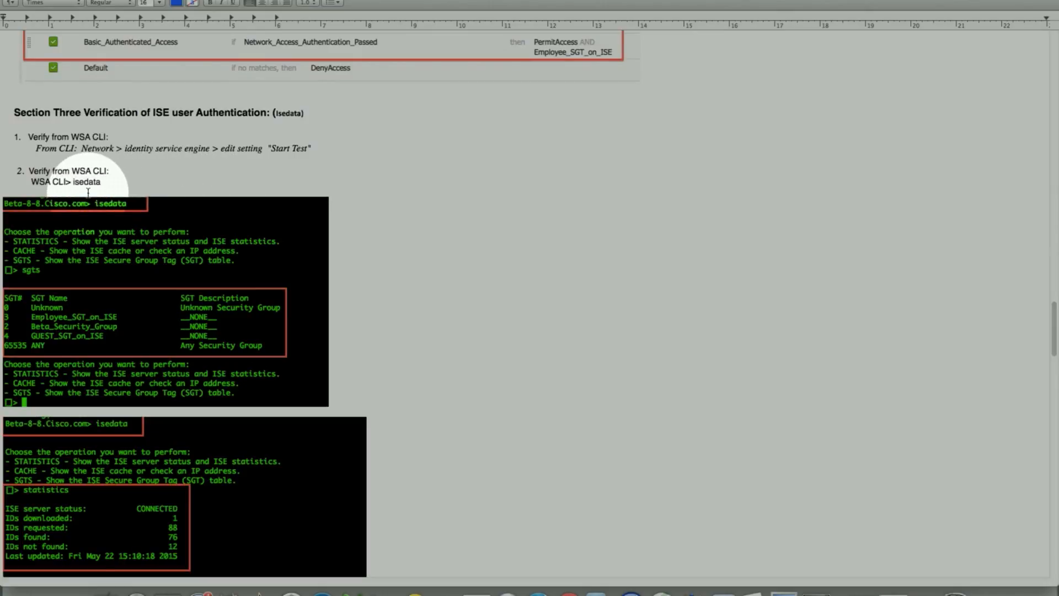
scroll(89, 192, "down", 4)
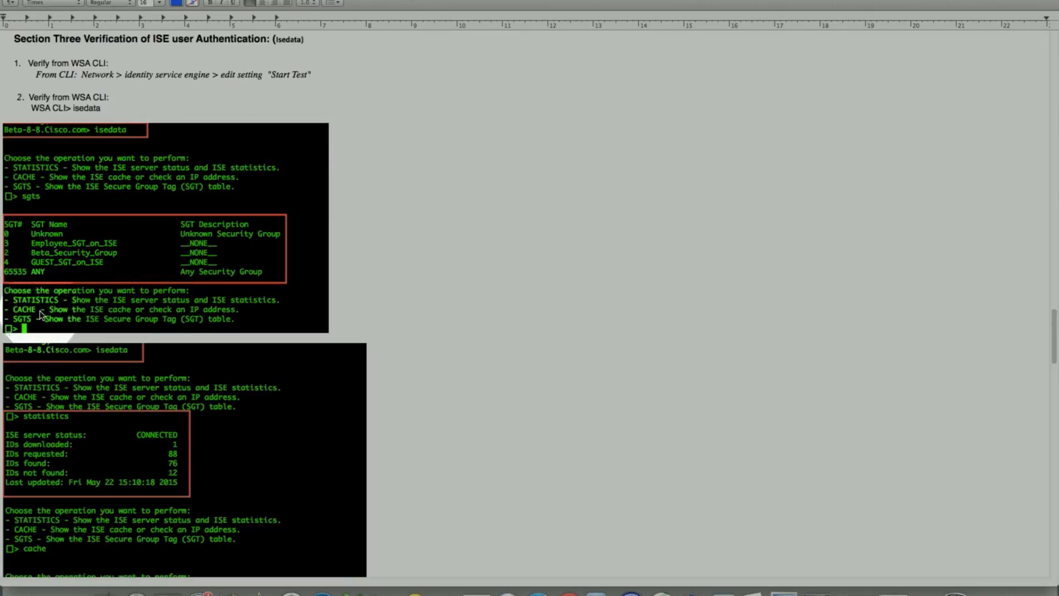
scroll(62, 346, "down", 8)
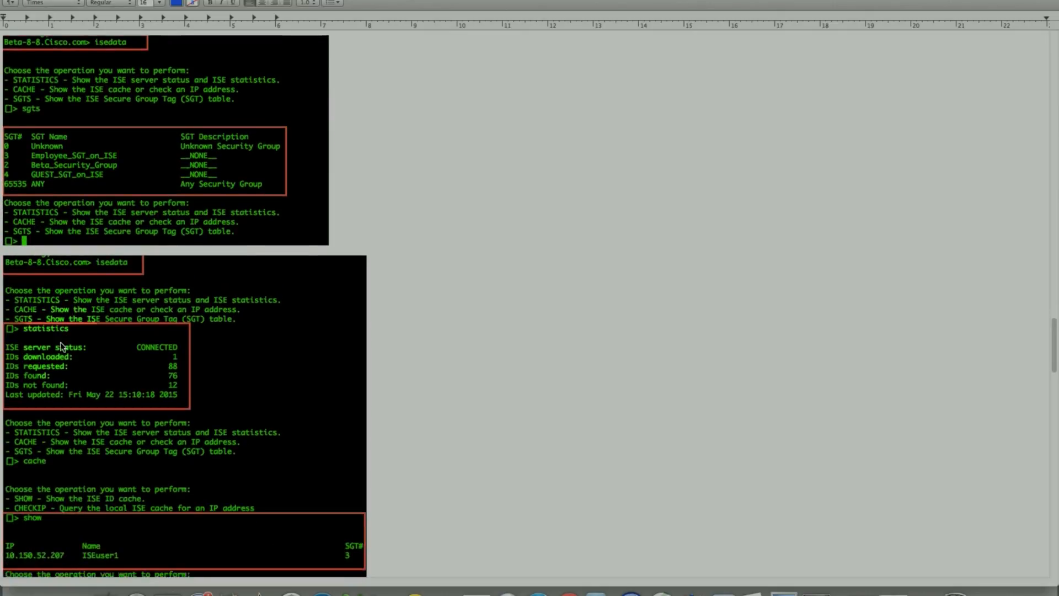
scroll(61, 346, "down", 3)
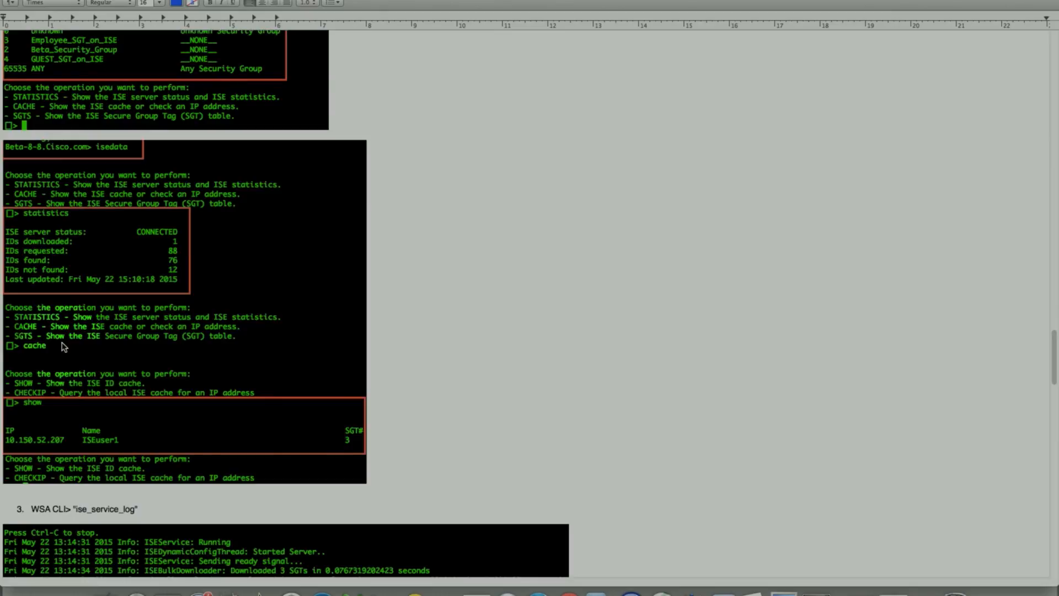
Review the ise_service_log sample and the ISE CLI verification commands for showing application status and starting ISE.
scroll(59, 345, "down", 10)
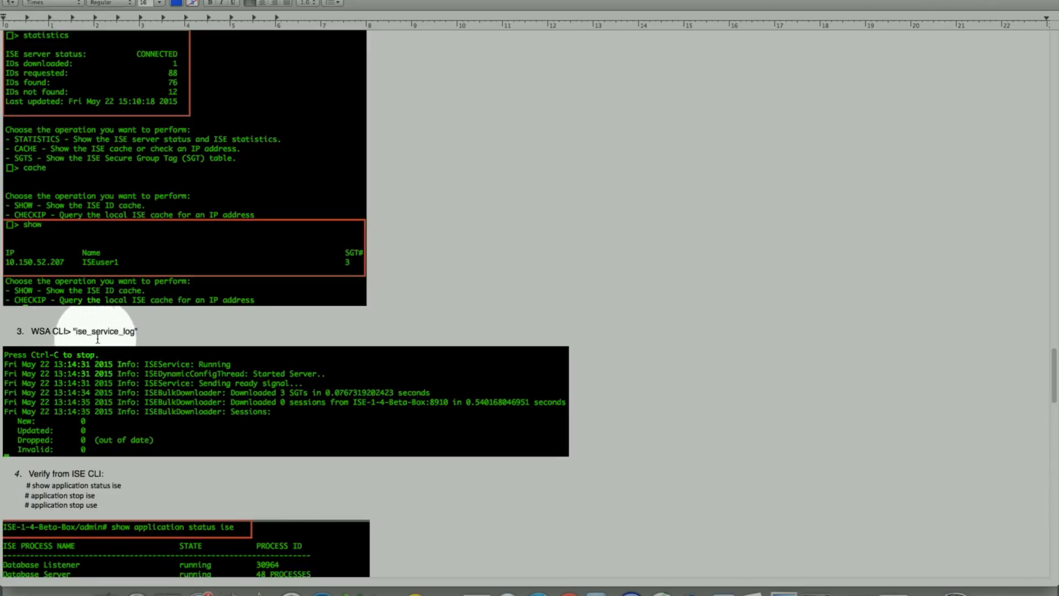
scroll(111, 338, "down", 2)
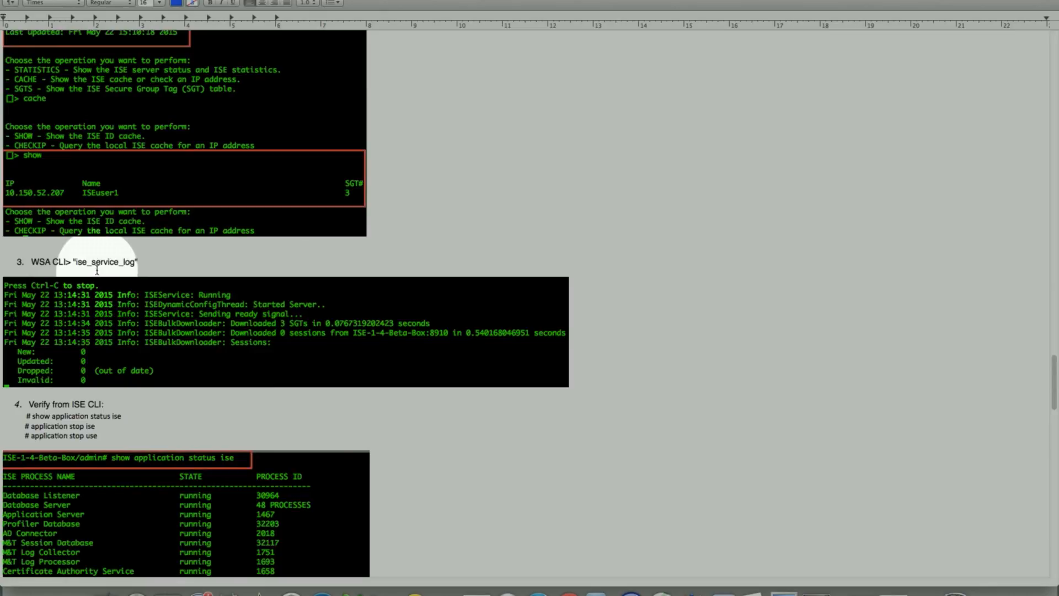
scroll(91, 272, "down", 3)
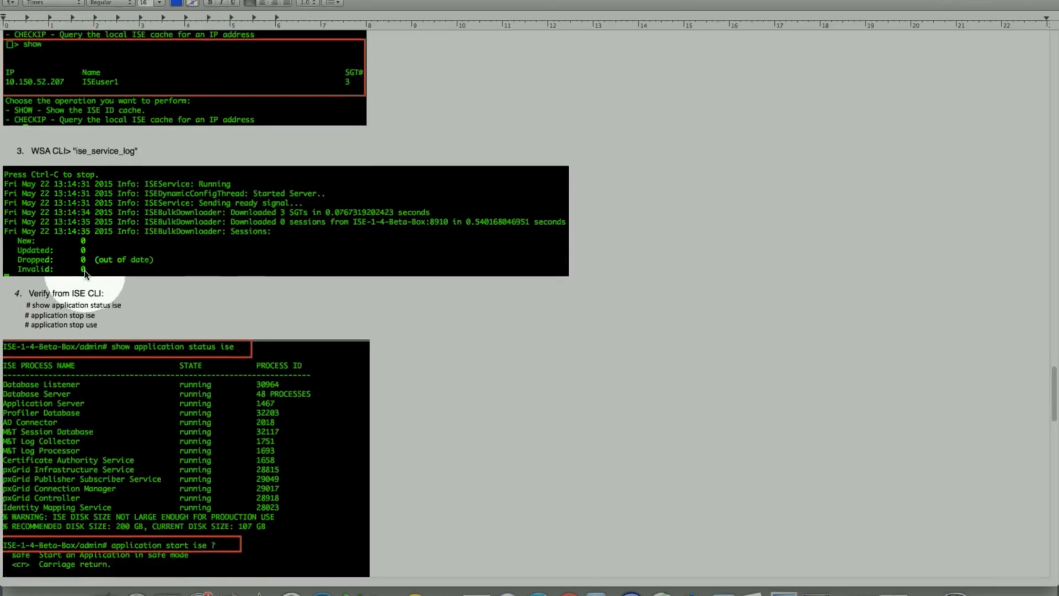
scroll(86, 275, "down", 1)
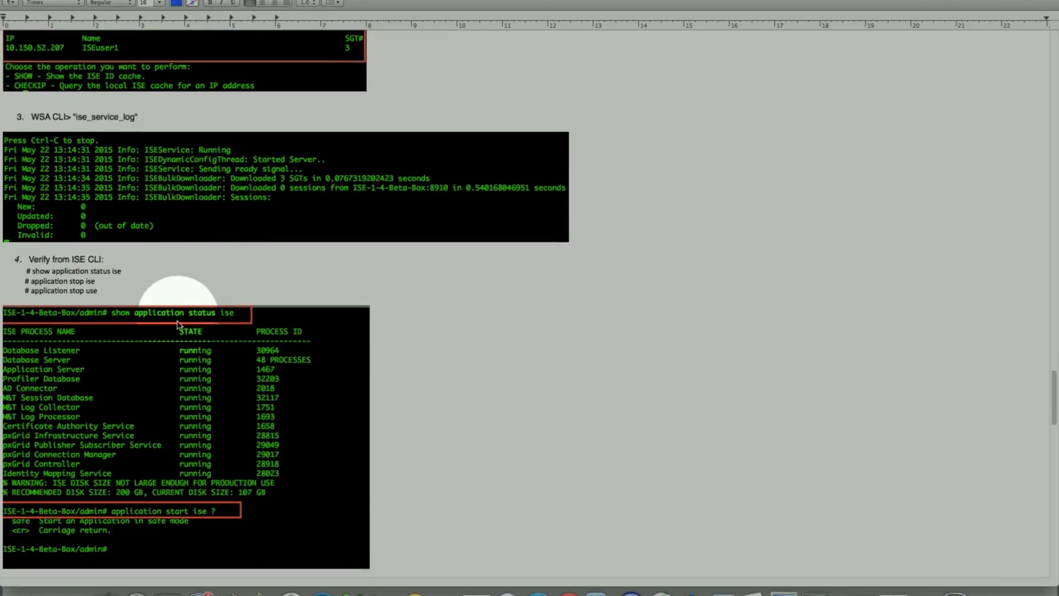
scroll(178, 324, "down", 3)
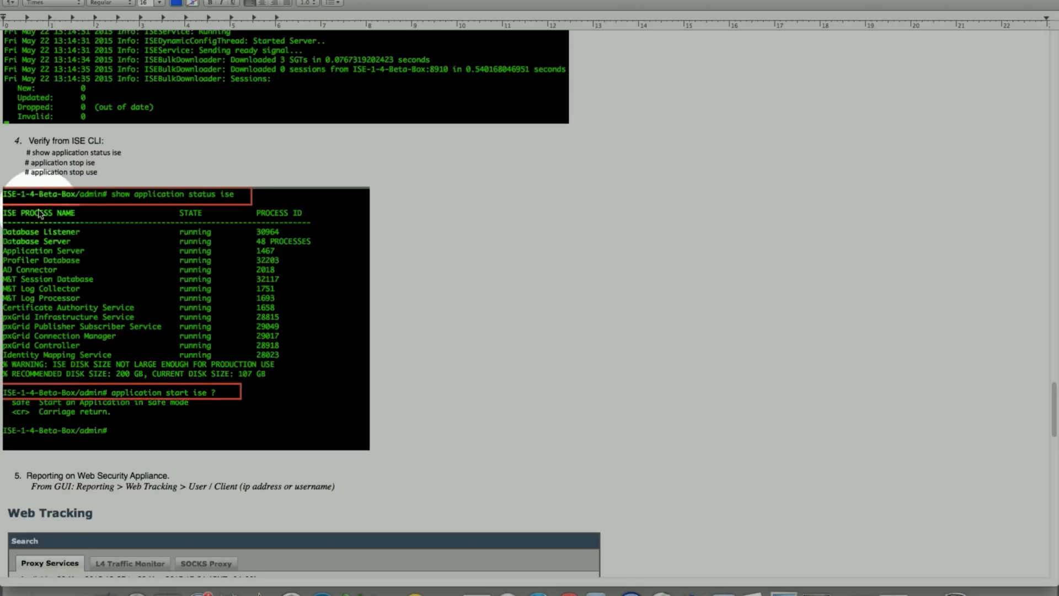
Review the Web Security Appliance reporting step with its Web Tracking search by user or client IP.
scroll(95, 352, "down", 8)
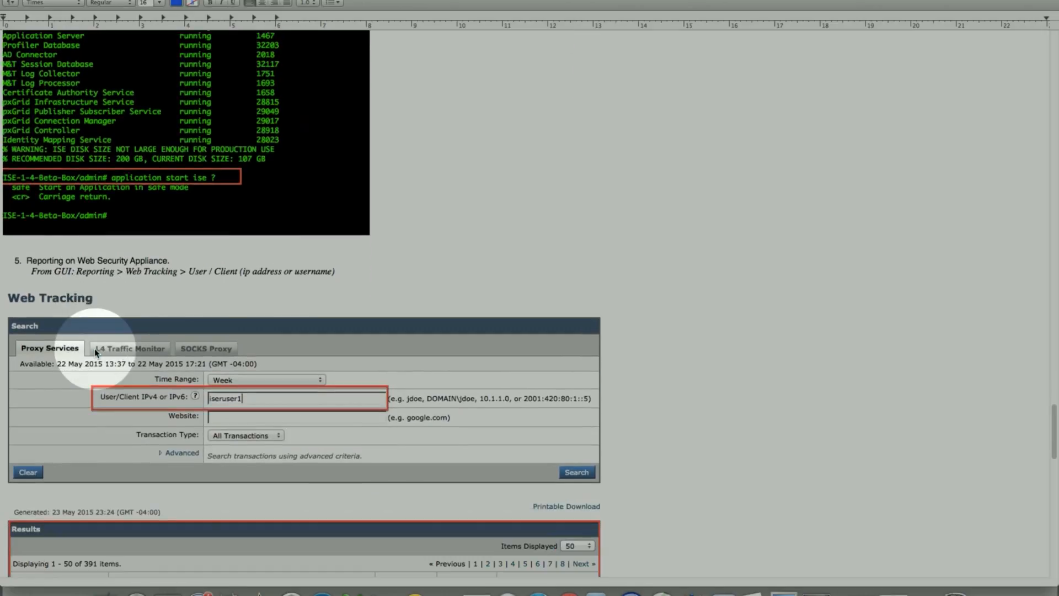
scroll(94, 348, "down", 4)
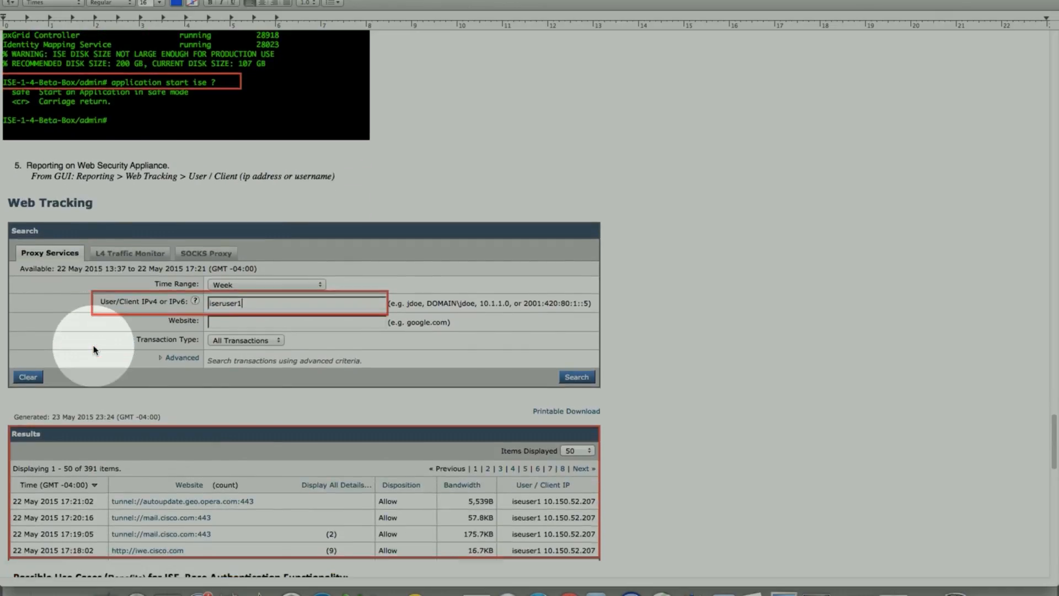
scroll(86, 338, "down", 1)
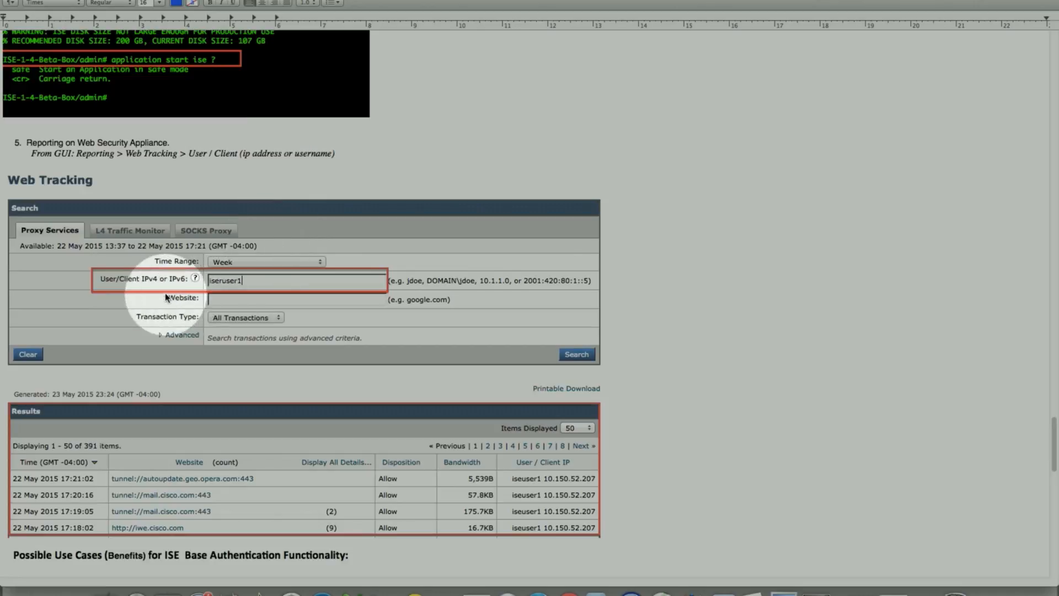
Review the use cases, caveats and troubleshooting lists for ISE base authentication functionality.
scroll(166, 298, "down", 10)
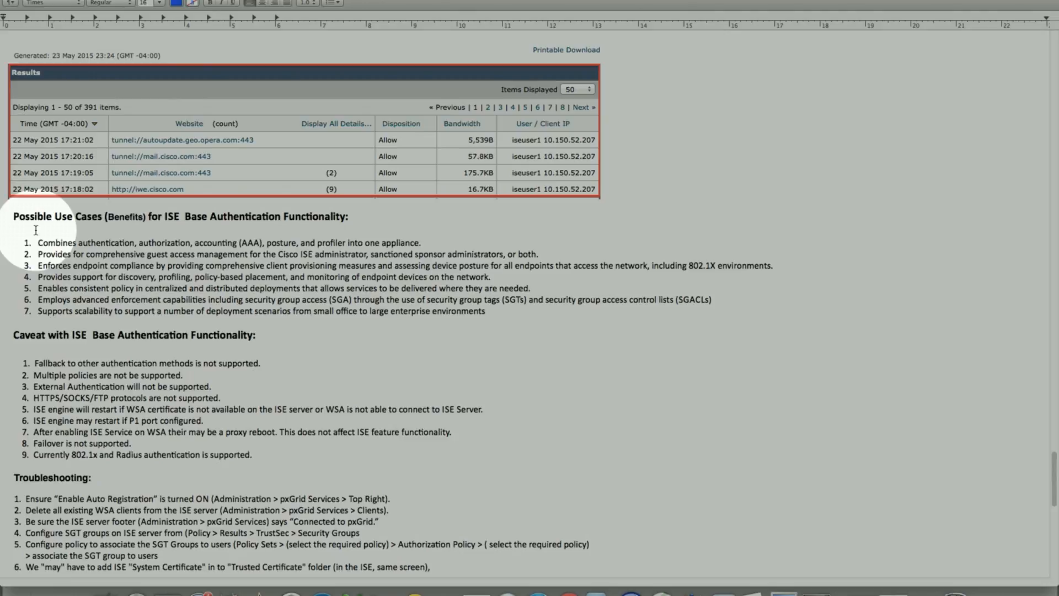
scroll(24, 273, "down", 2)
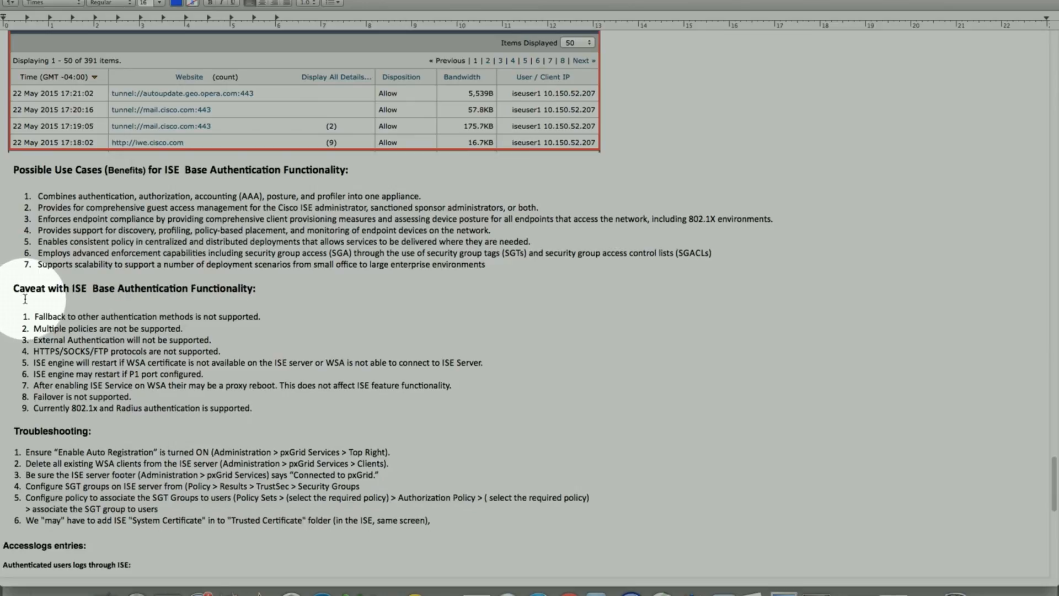
scroll(25, 299, "down", 2)
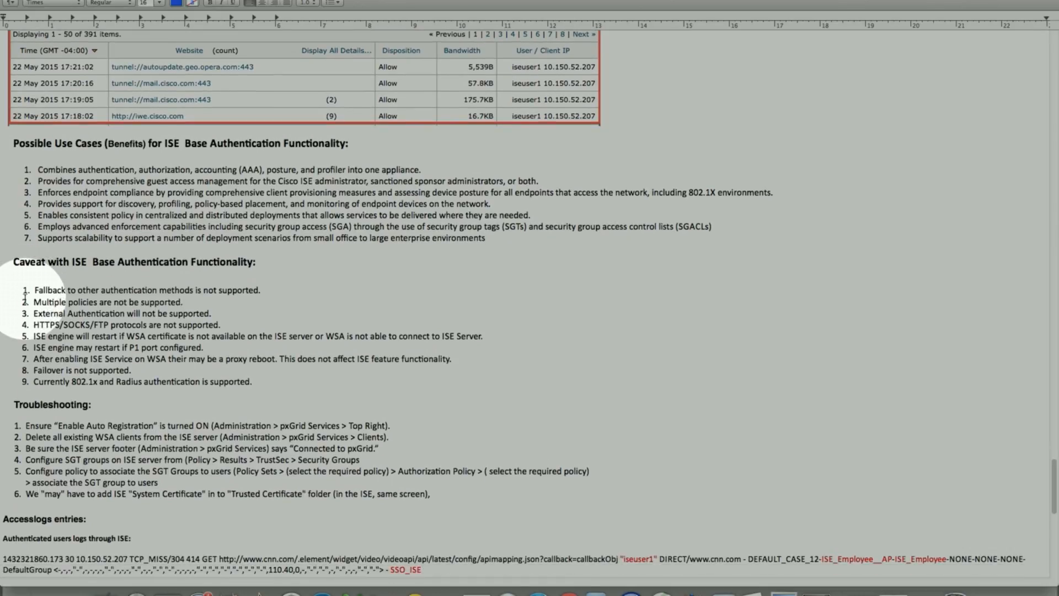
scroll(40, 353, "down", 5)
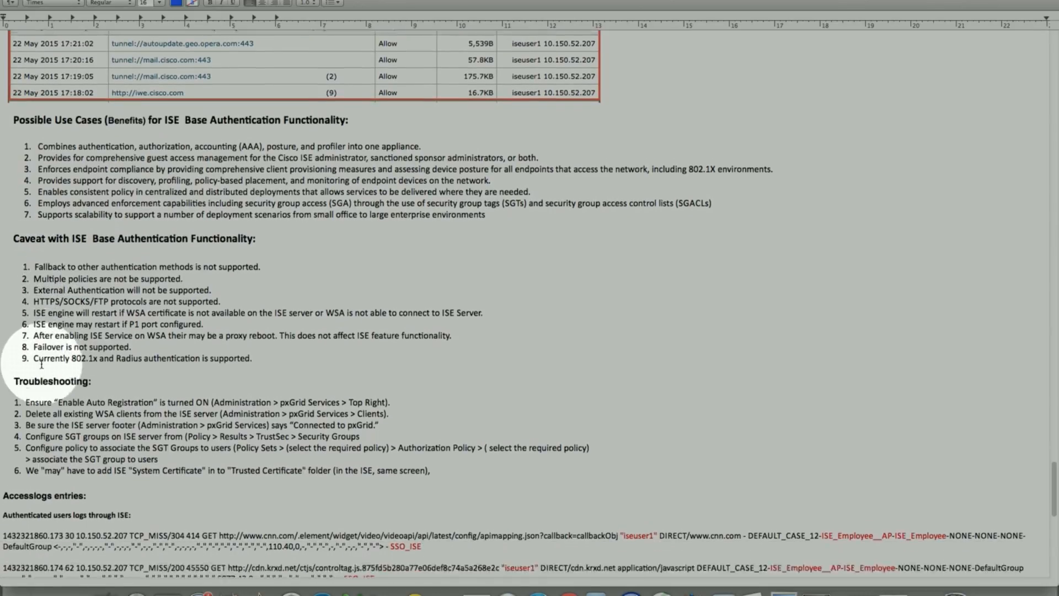
scroll(41, 364, "down", 4)
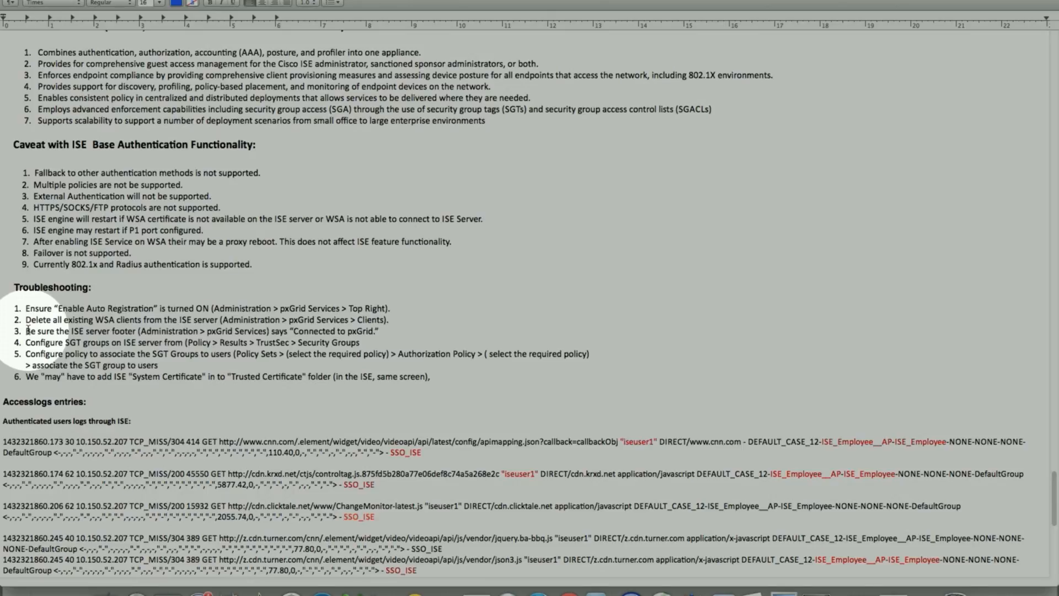
Review the access log entries for authenticated and unauthenticated users and the Cisco ISE reference links.
scroll(27, 330, "down", 4)
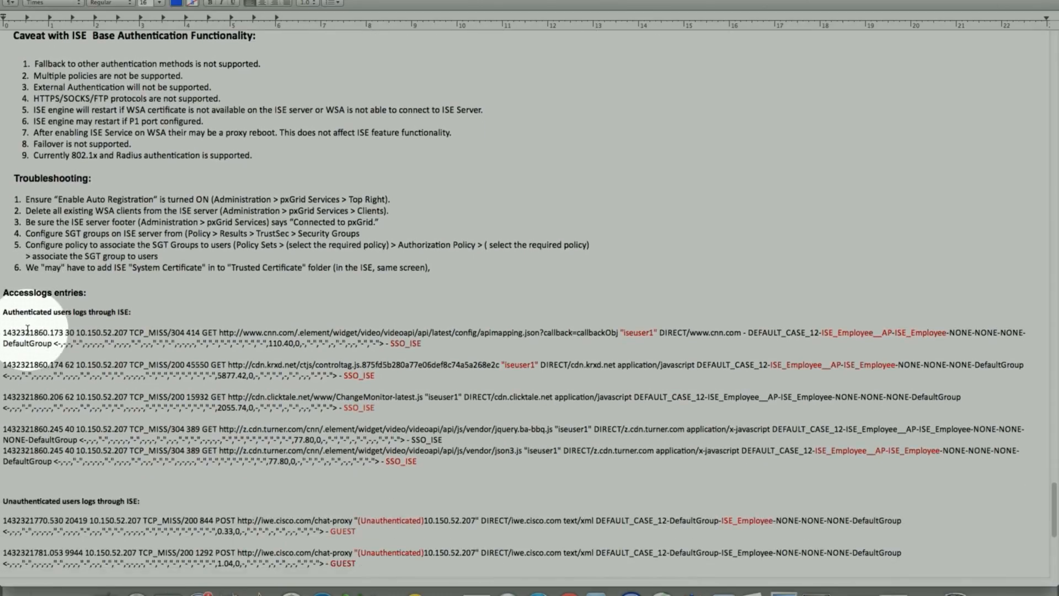
scroll(27, 328, "down", 1)
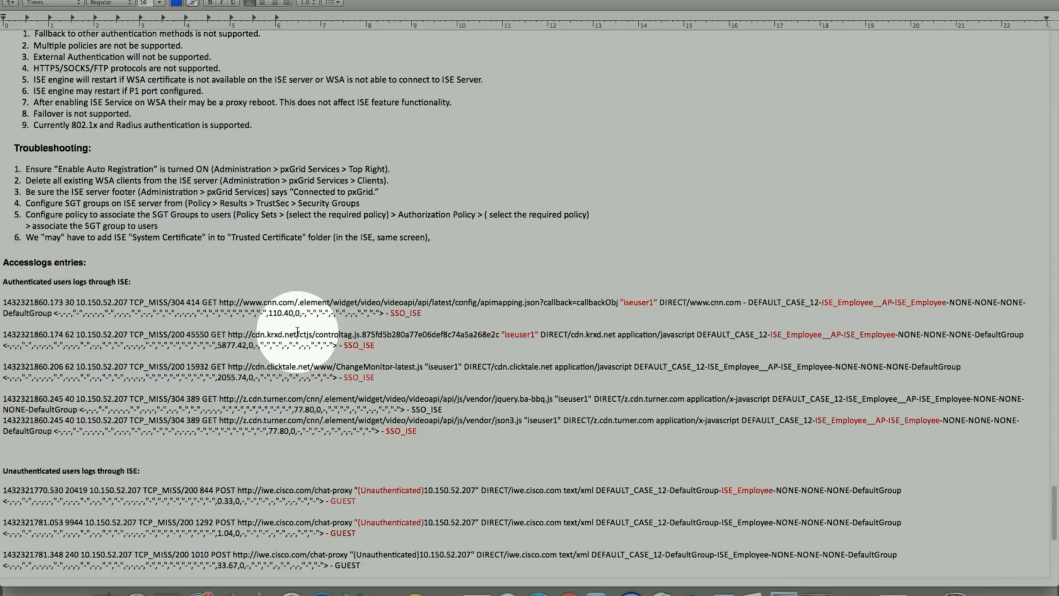
scroll(243, 326, "down", 5)
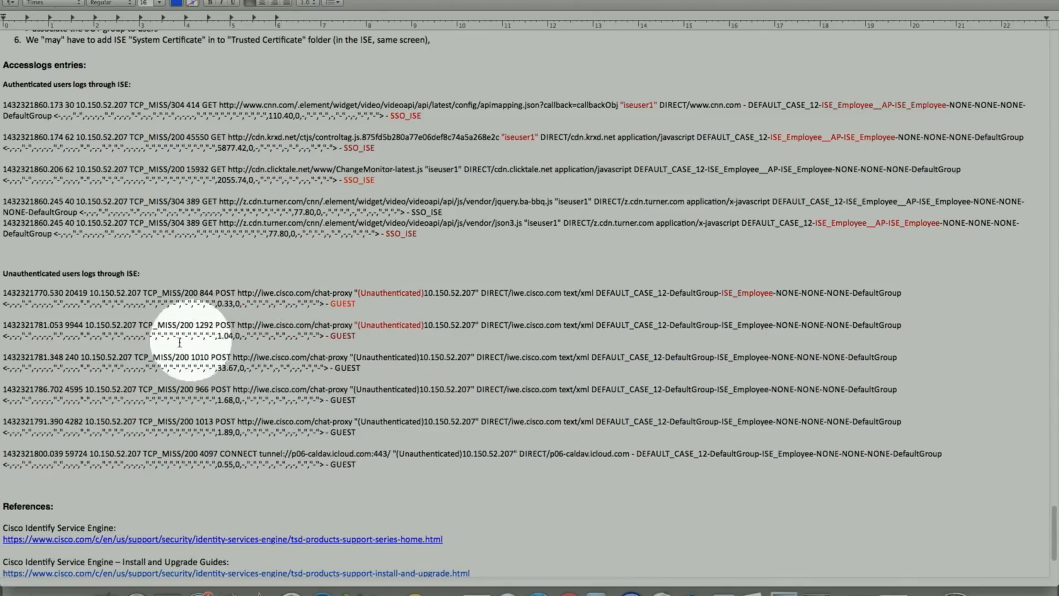
scroll(177, 343, "down", 4)
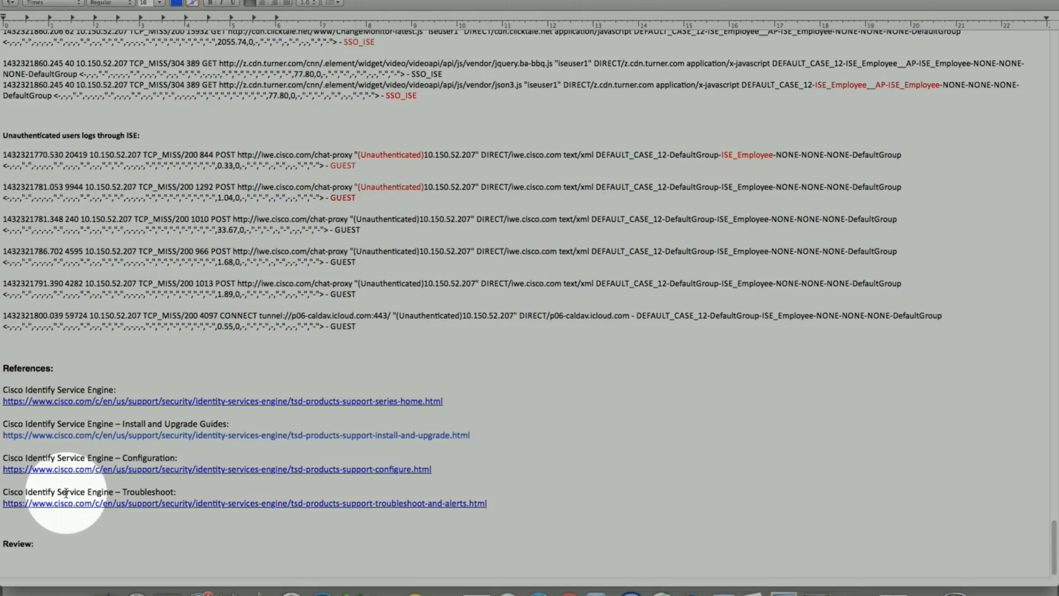
Return from the reference links to the title and introduction at the beginning of the guide.
scroll(60, 486, "up", 1)
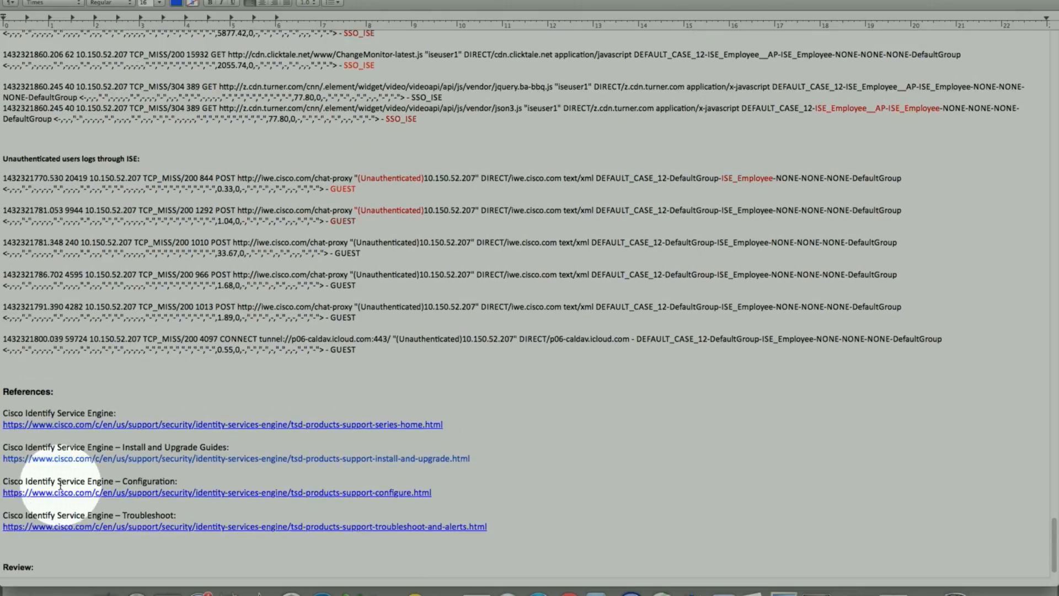
scroll(60, 485, "up", 2)
scroll(1019, 338, "up", 1)
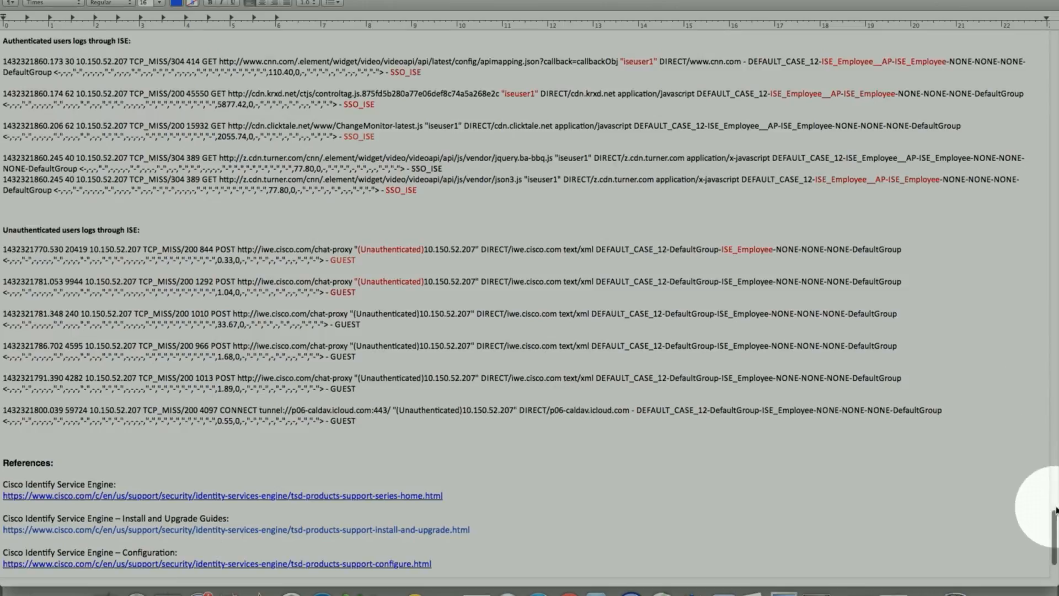
scroll(956, 364, "up", 12)
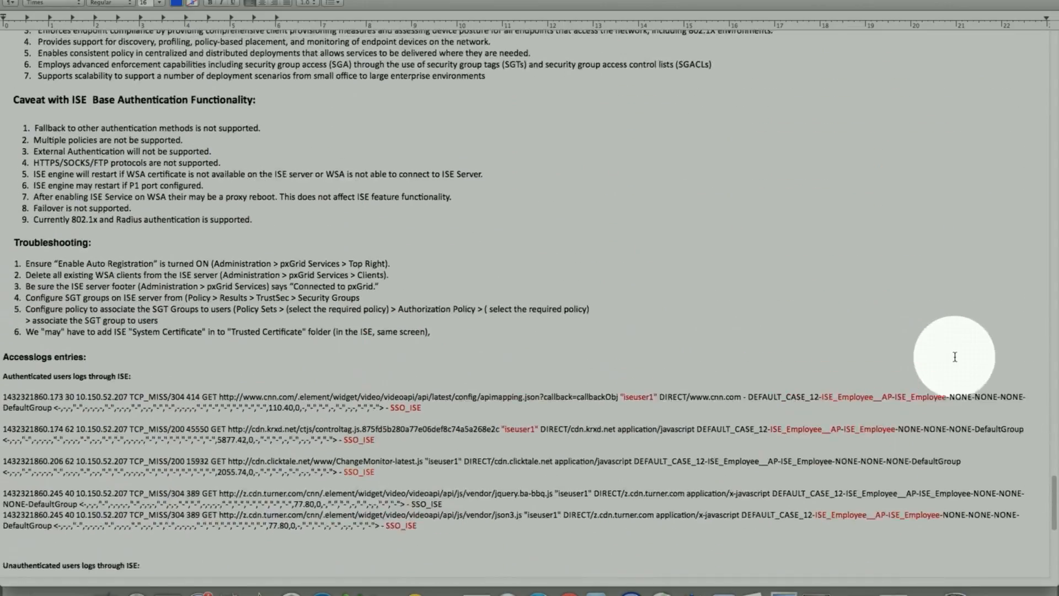
scroll(993, 353, "up", 15)
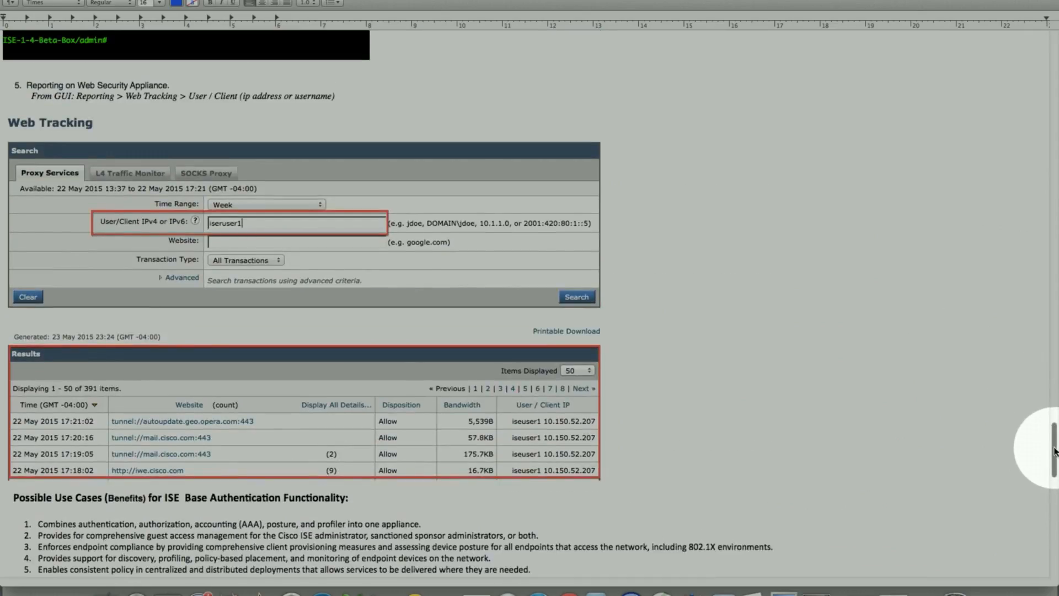
left_click_drag(1054, 450, 1048, 35)
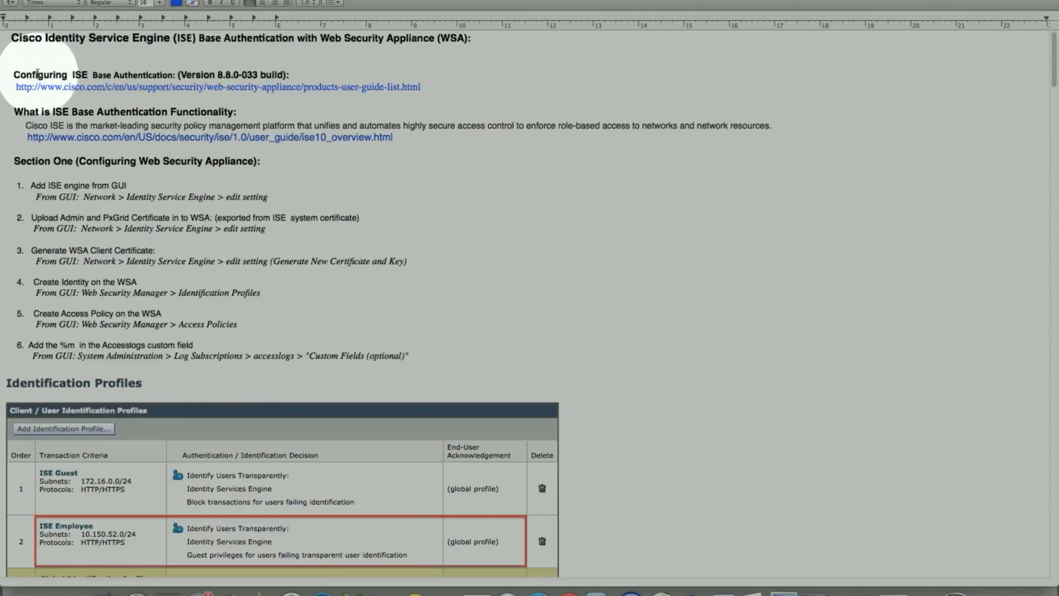